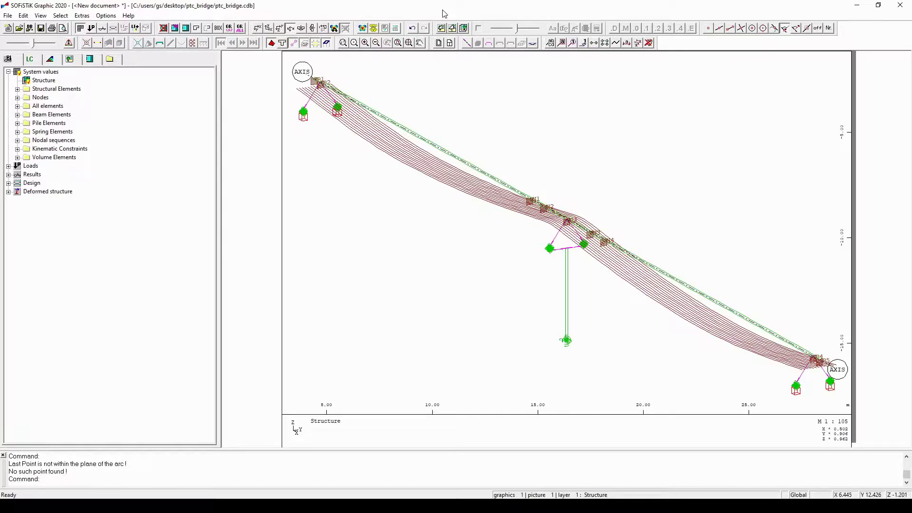
Hide the Setup toolbar and show it again.
{"action": "right_click", "coordinate": [492, 48]}
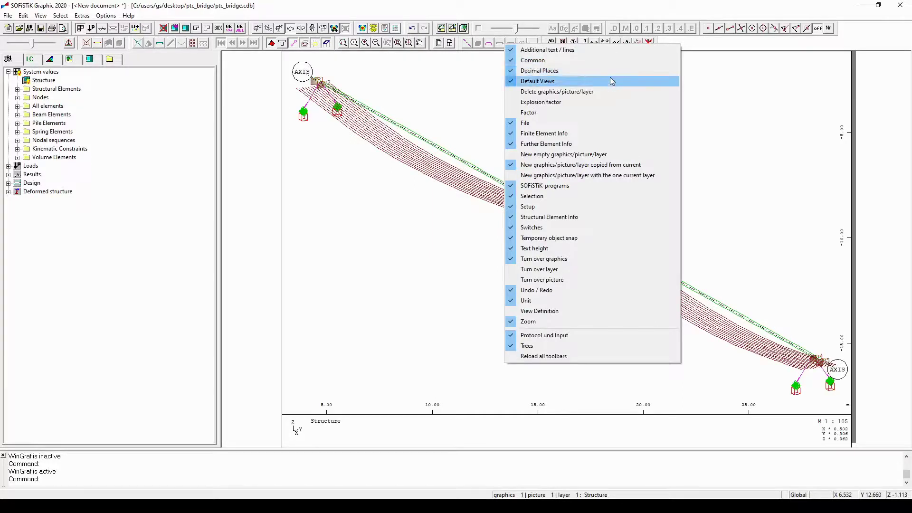
{"action": "right_click", "coordinate": [558, 48]}
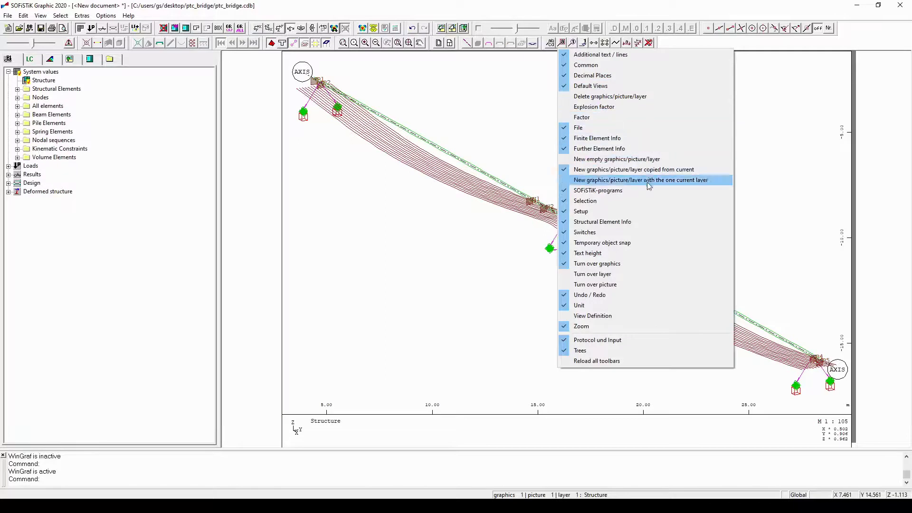
{"action": "left_click", "coordinate": [635, 213]}
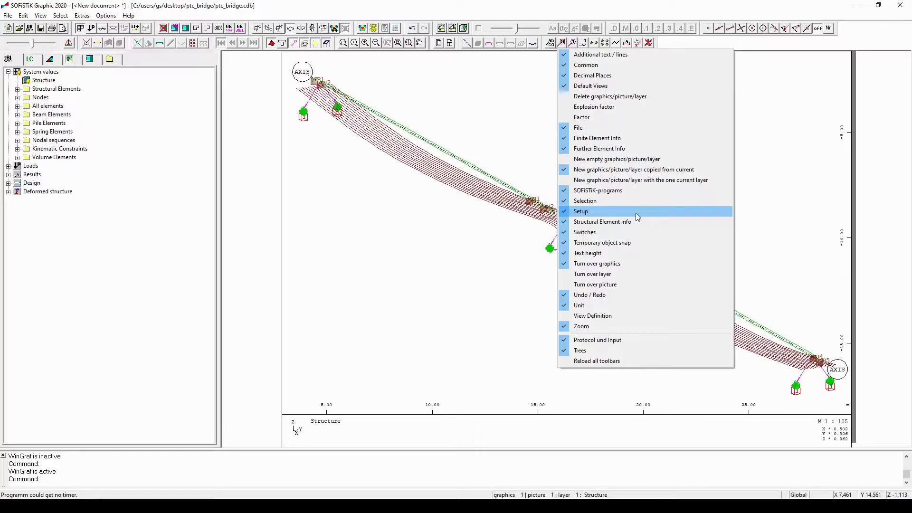
{"action": "left_click", "coordinate": [635, 213]}
{"action": "left_click", "coordinate": [453, 45]}
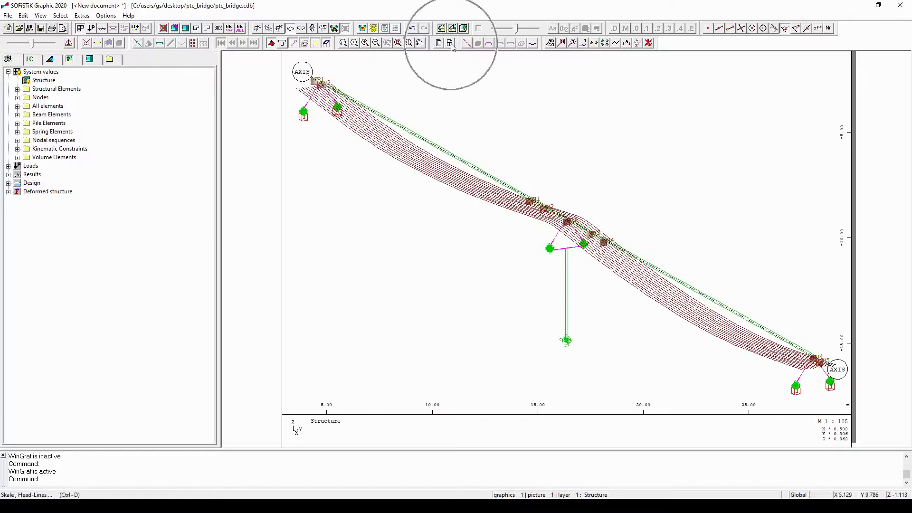
{"action": "left_click", "coordinate": [453, 47]}
{"action": "left_click", "coordinate": [453, 47]}
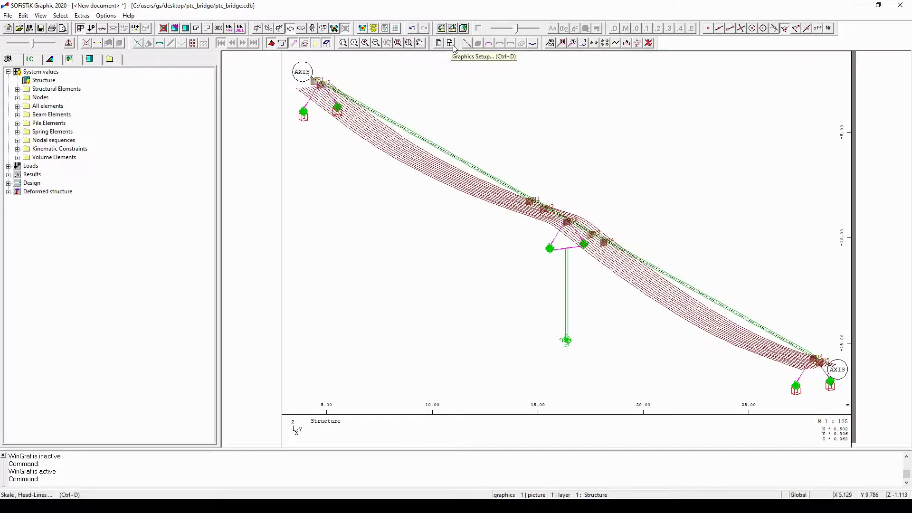
Review the toolbar list entries for Structural Element Info and New graphics/picture/layer copied from current.
{"action": "right_click", "coordinate": [486, 45]}
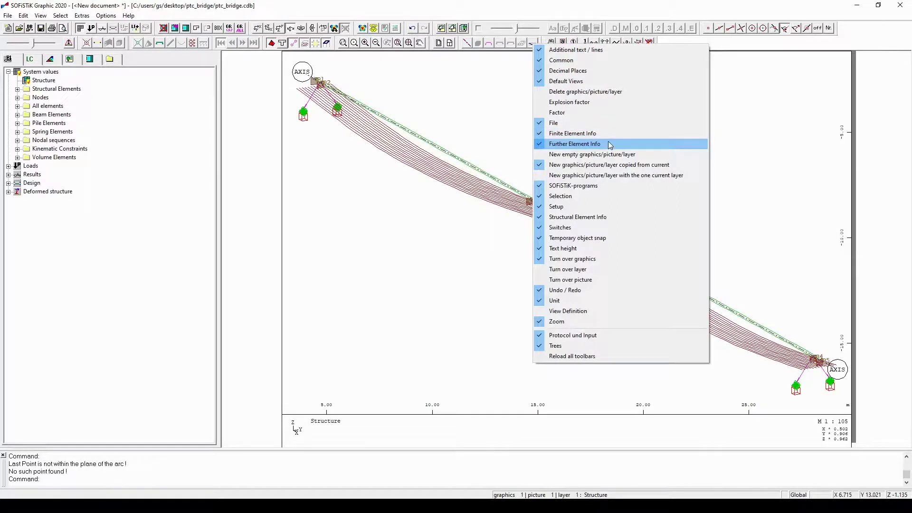
{"action": "left_click", "coordinate": [622, 215]}
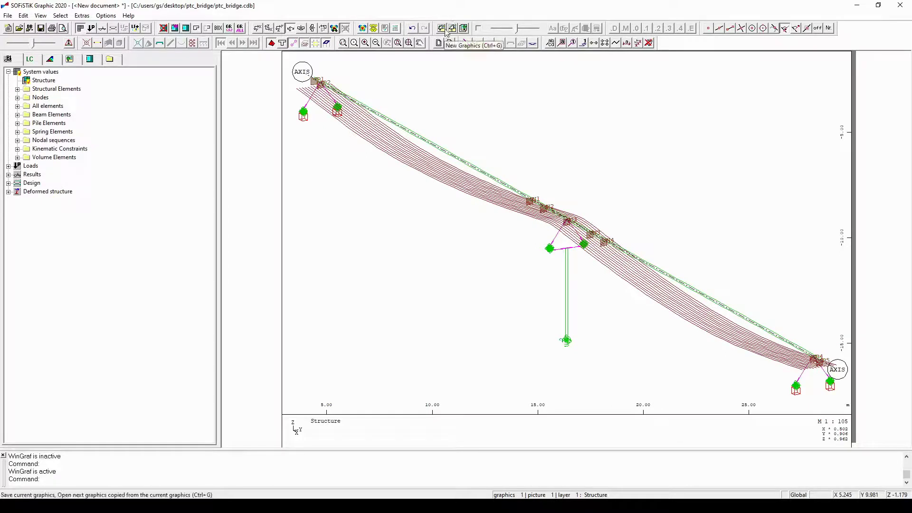
{"action": "right_click", "coordinate": [446, 30]}
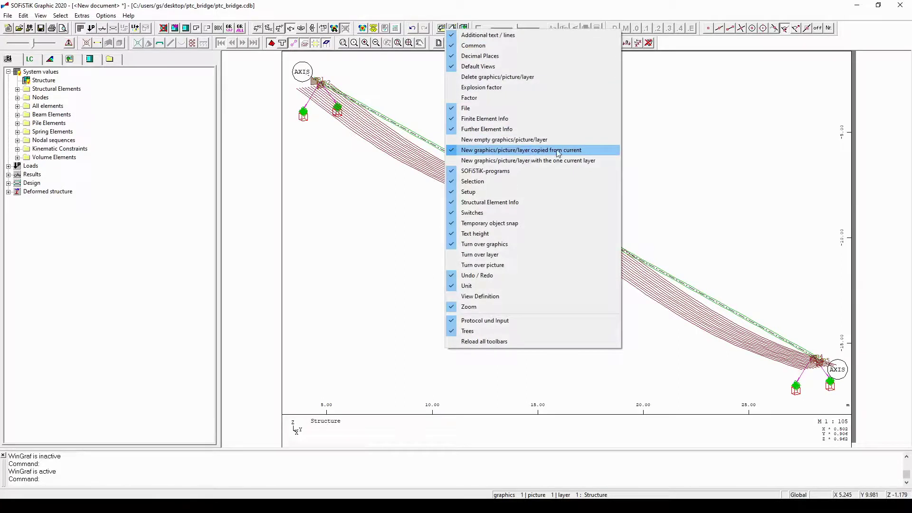
{"action": "left_click", "coordinate": [636, 151]}
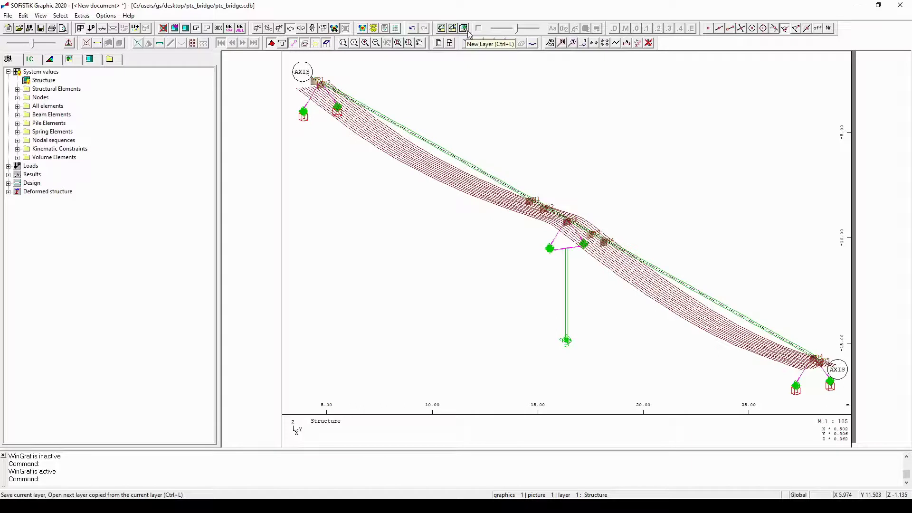
Float the new graphics toolbar, dock it at the end of the second toolbar row, and return it to its original place.
{"action": "left_click", "coordinate": [440, 30]}
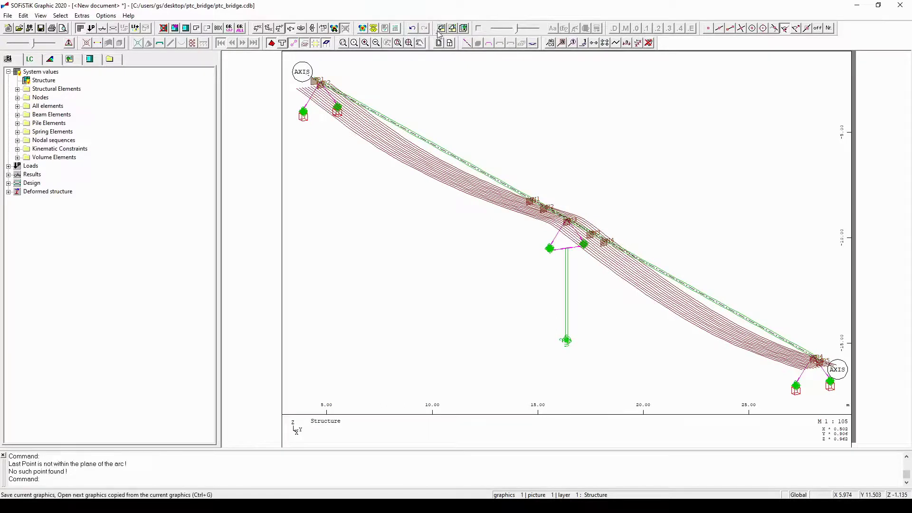
{"action": "left_click_drag", "start_coordinate": [454, 85], "coordinate": [499, 122]}
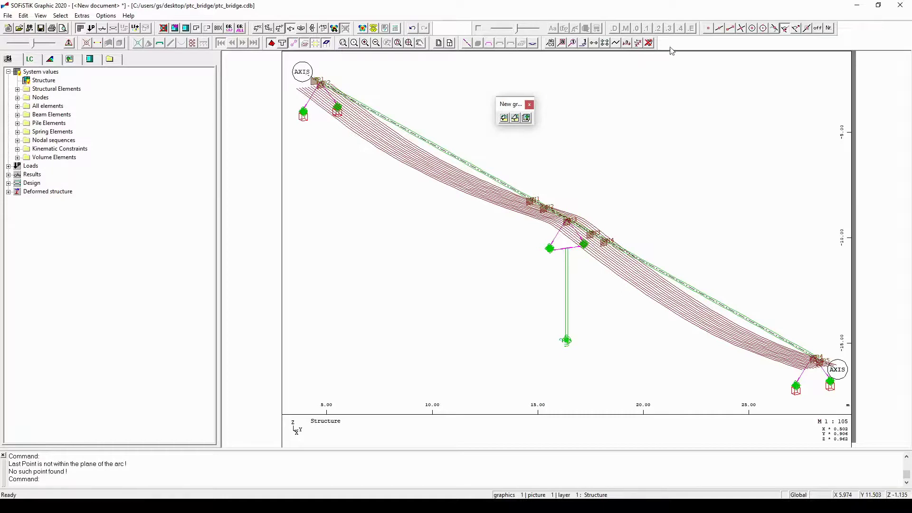
{"action": "left_click_drag", "start_coordinate": [674, 38], "coordinate": [674, 44]}
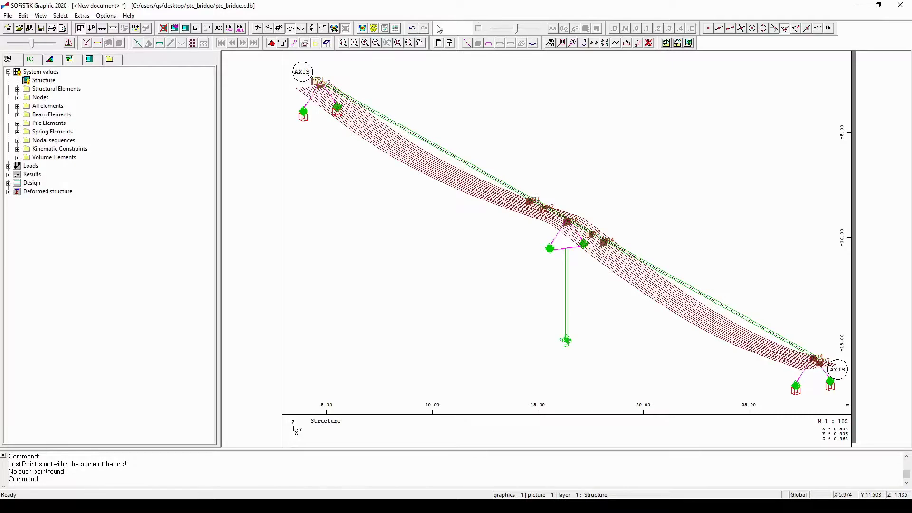
{"action": "left_click_drag", "start_coordinate": [435, 31], "coordinate": [437, 29]}
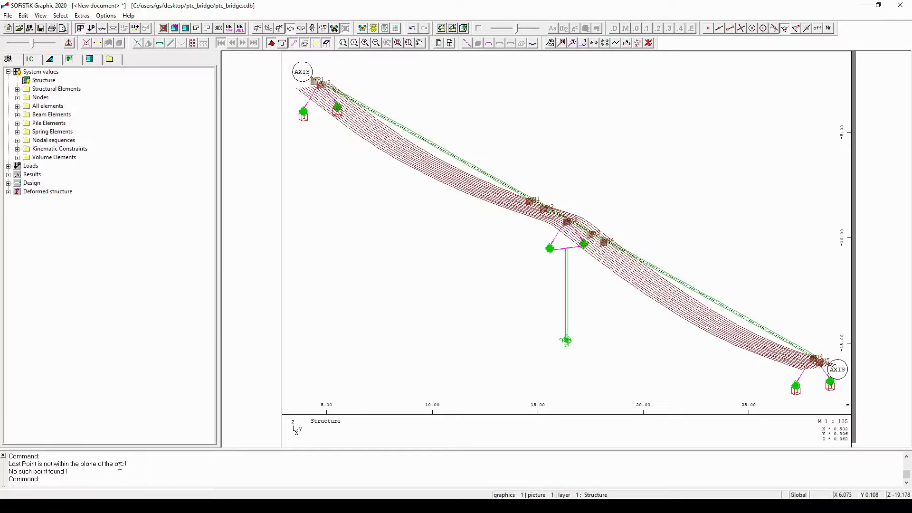
Shrink the command area to a single line and restore its previous height.
{"action": "left_click_drag", "start_coordinate": [239, 449], "coordinate": [236, 474]}
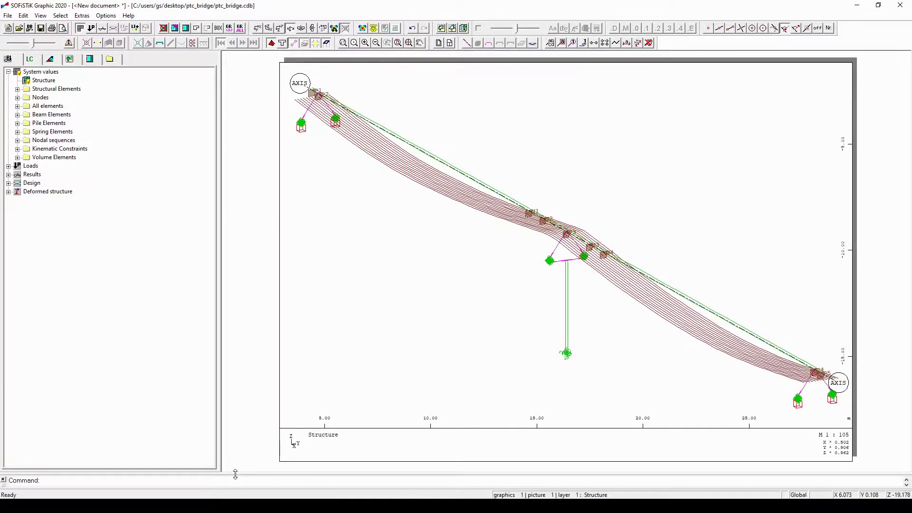
{"action": "left_click_drag", "start_coordinate": [235, 474], "coordinate": [237, 449]}
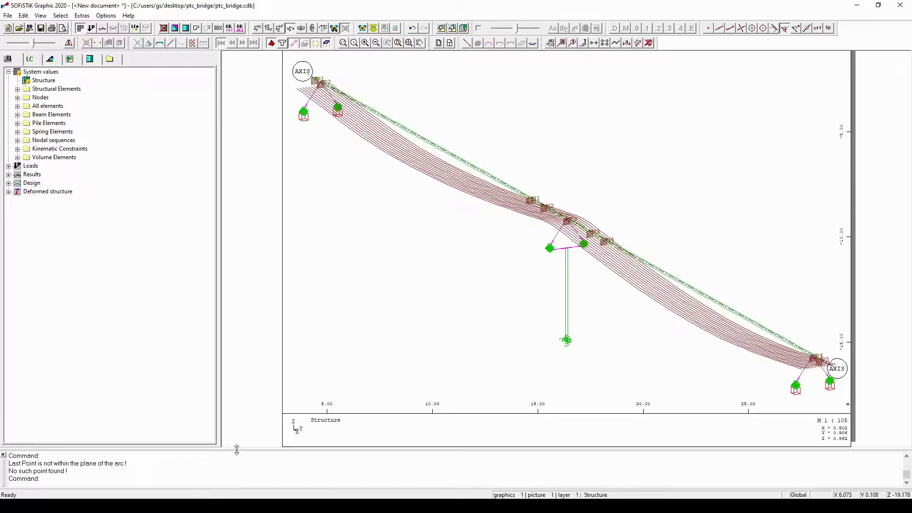
{"action": "left_click", "coordinate": [230, 462]}
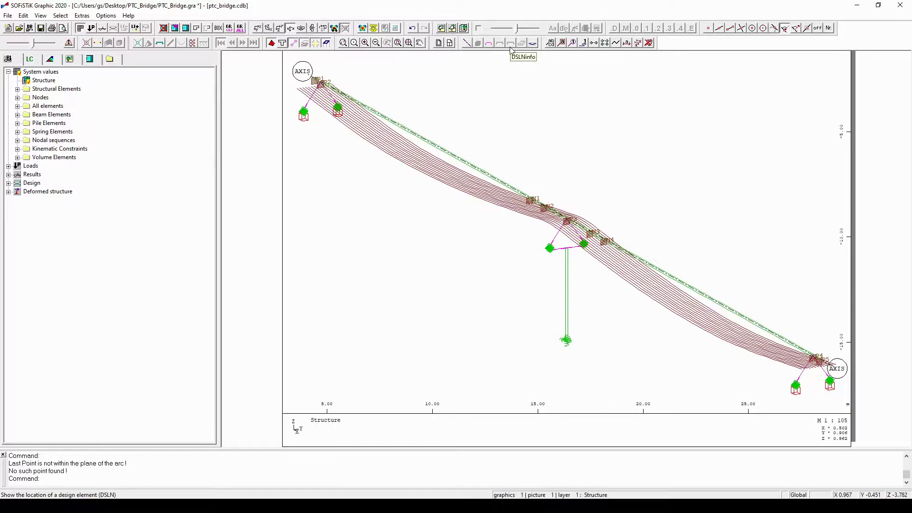
Query beam elements 100001 and 200035 with the beam element info to locate them in the structure.
{"action": "left_click", "coordinate": [535, 48]}
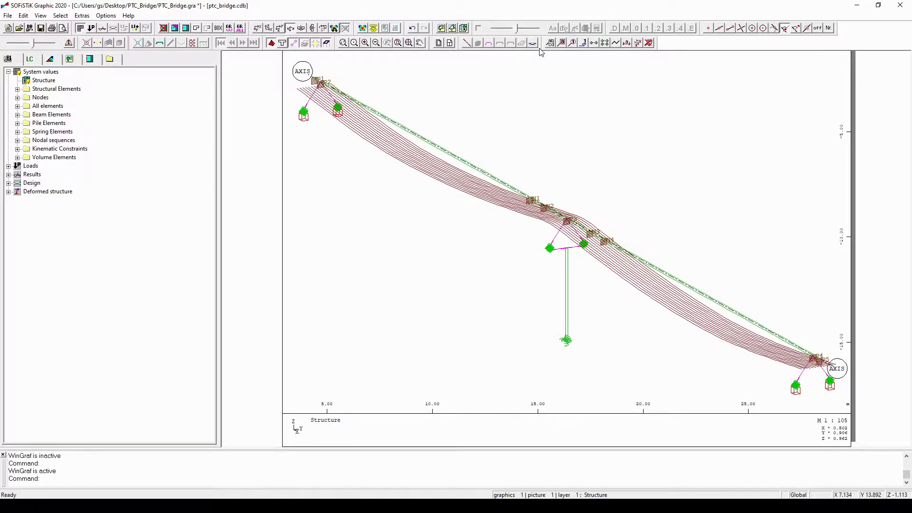
{"action": "left_click", "coordinate": [161, 44]}
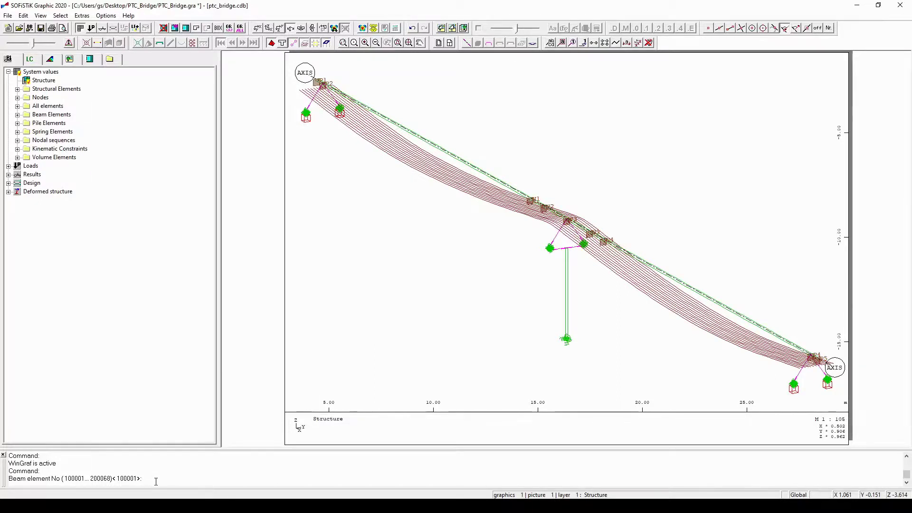
{"action": "key", "text": "Return"}
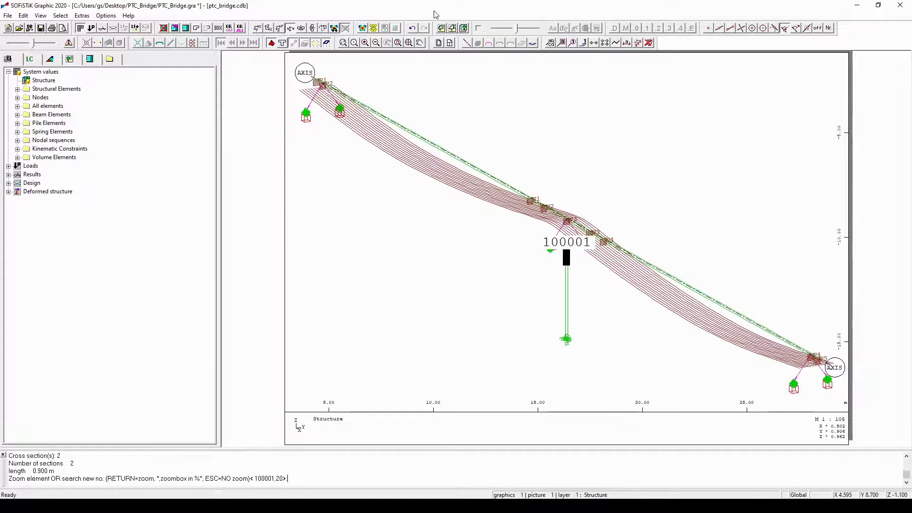
{"action": "key", "text": "alt"}
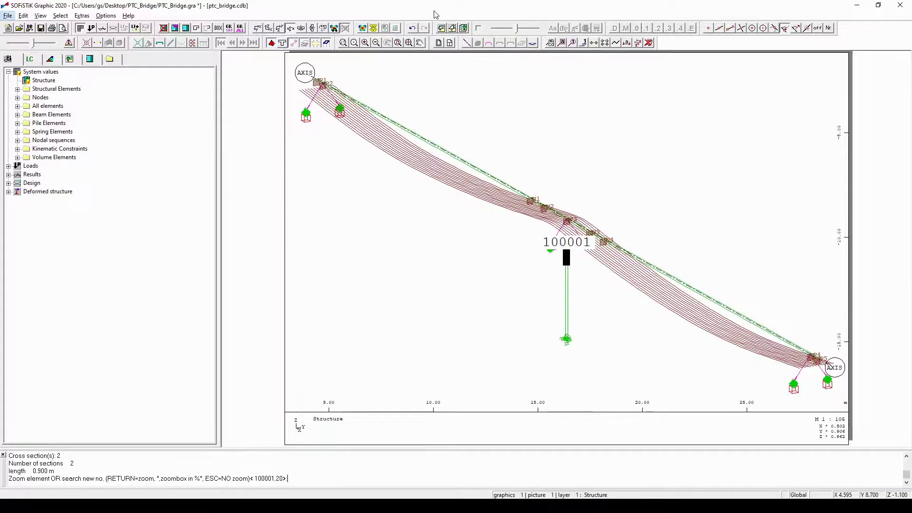
{"action": "left_click", "coordinate": [300, 473]}
{"action": "type", "text": "200035"}
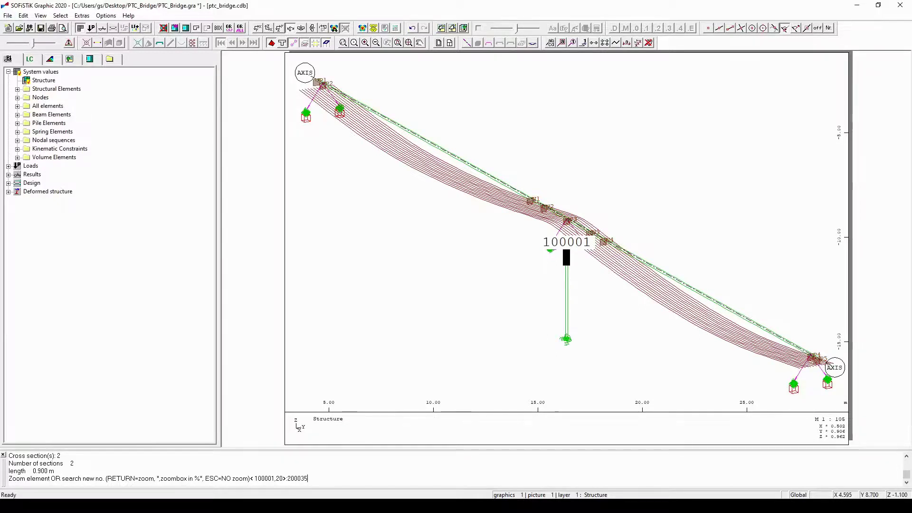
{"action": "key", "text": "Return"}
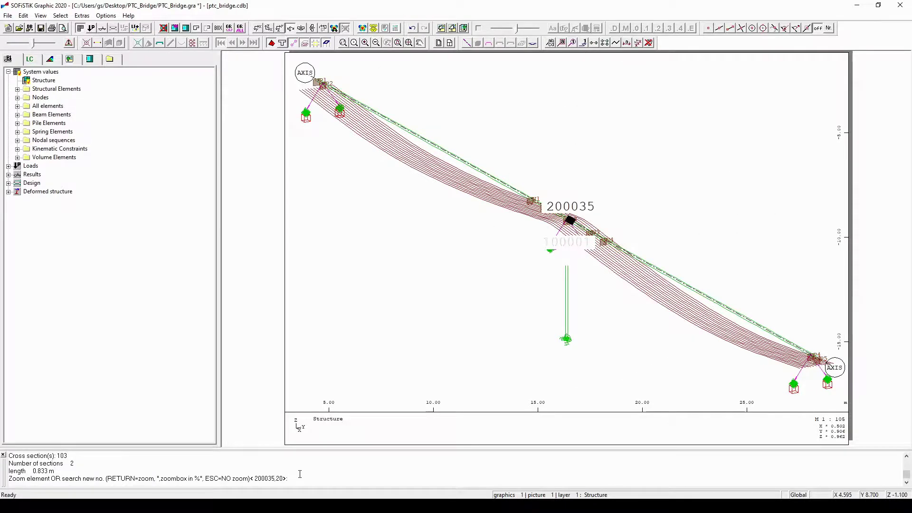
Query beam element 200017, zoom to it, end the query and show the full structure again.
{"action": "key", "text": "alt"}
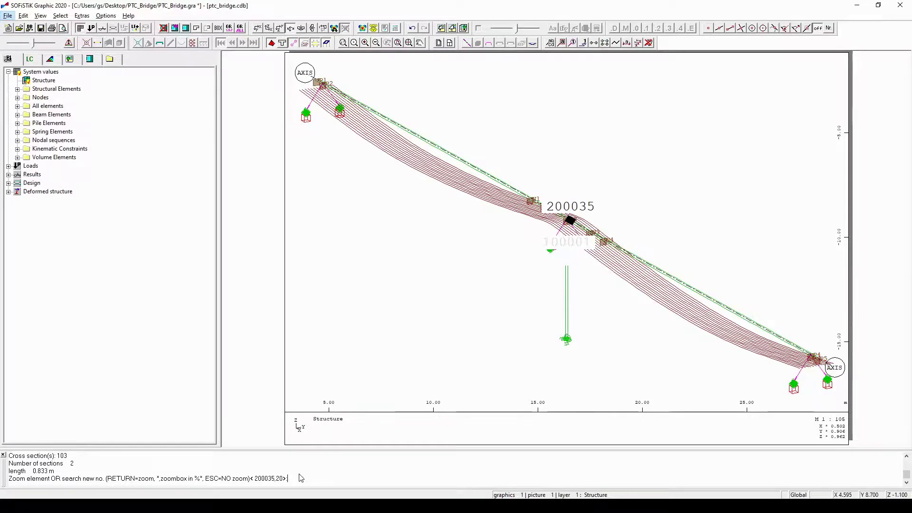
{"action": "type", "text": "2"}
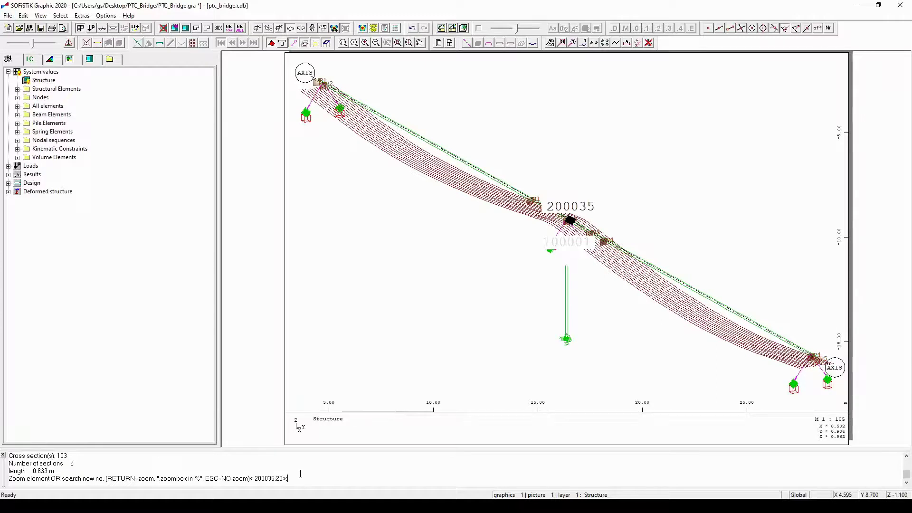
{"action": "type", "text": "00017"}
{"action": "key", "text": "Return"}
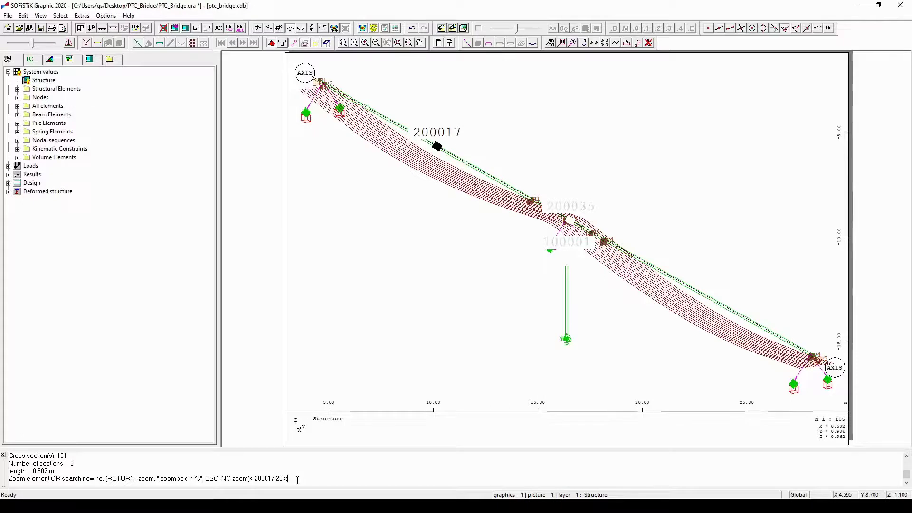
{"action": "key", "text": "Return"}
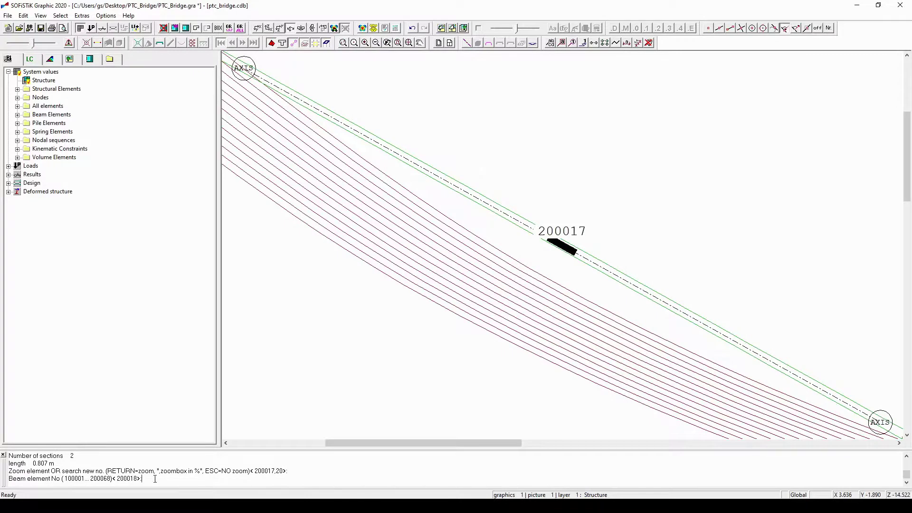
{"action": "key", "text": "alt"}
{"action": "key", "text": "Escape"}
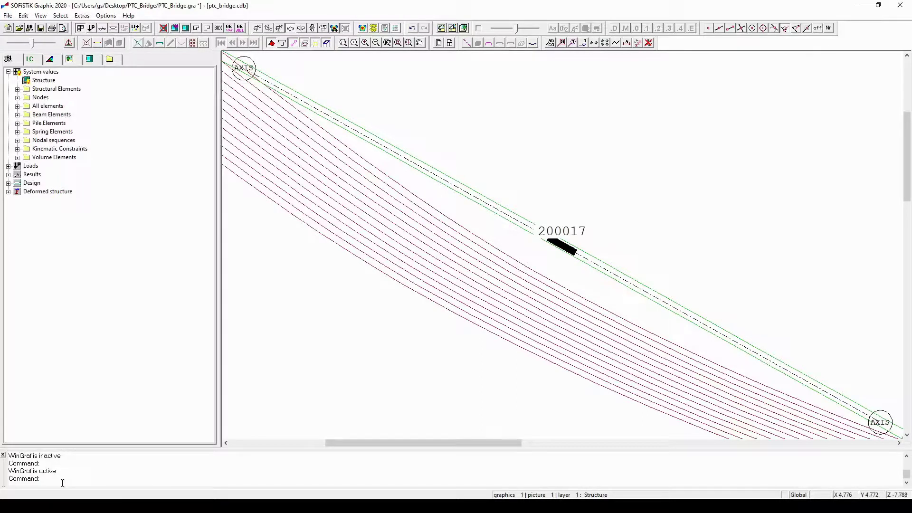
{"action": "left_click", "coordinate": [409, 44]}
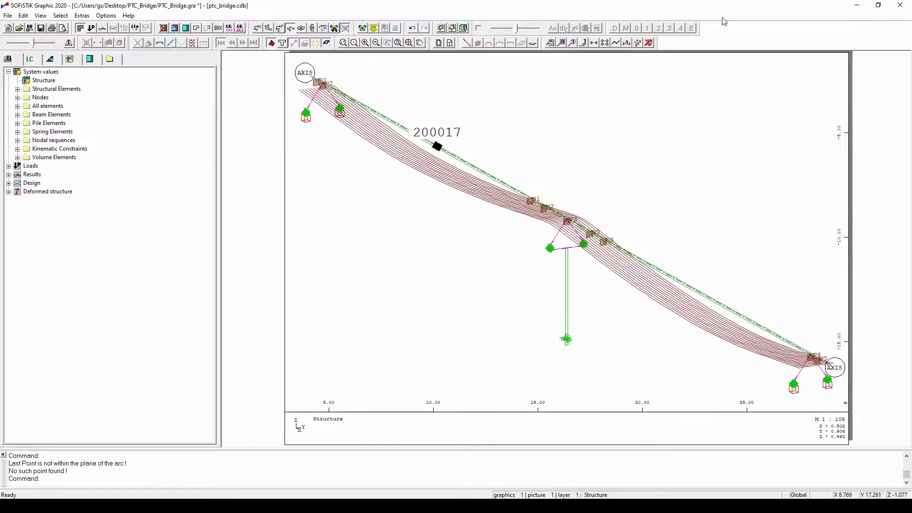
Look at the structure in the XY, XZ and YZ system views and return to the 3D view.
{"action": "left_click", "coordinate": [258, 29]}
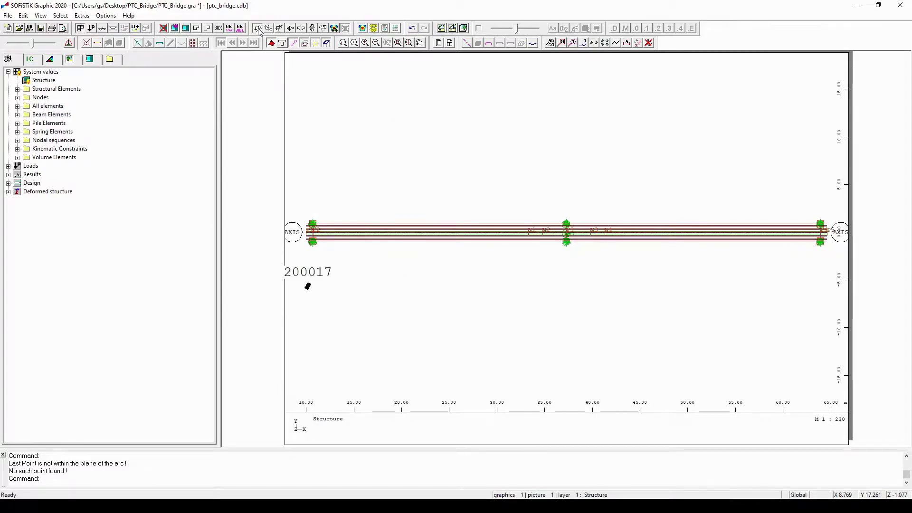
{"action": "left_click", "coordinate": [260, 30]}
{"action": "left_click", "coordinate": [269, 32]}
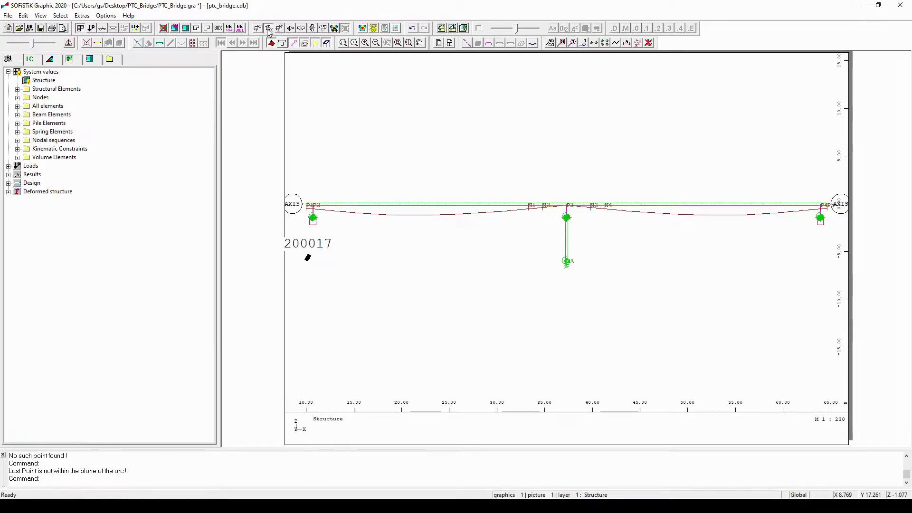
{"action": "left_click", "coordinate": [269, 31]}
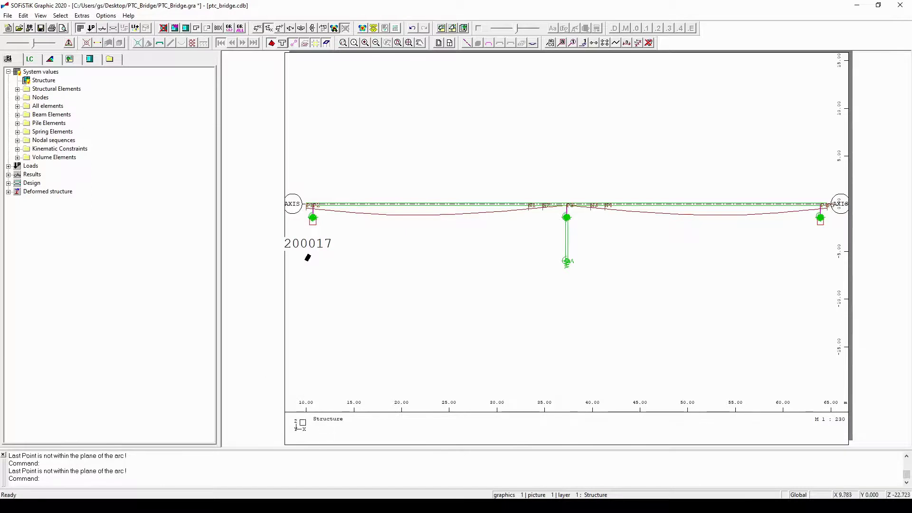
{"action": "left_click", "coordinate": [300, 426]}
{"action": "left_click", "coordinate": [308, 425]}
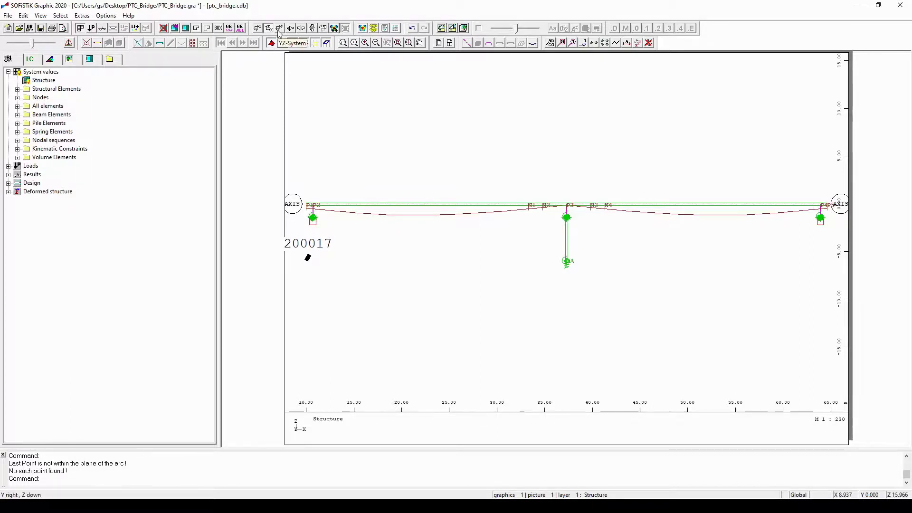
{"action": "left_click", "coordinate": [280, 30]}
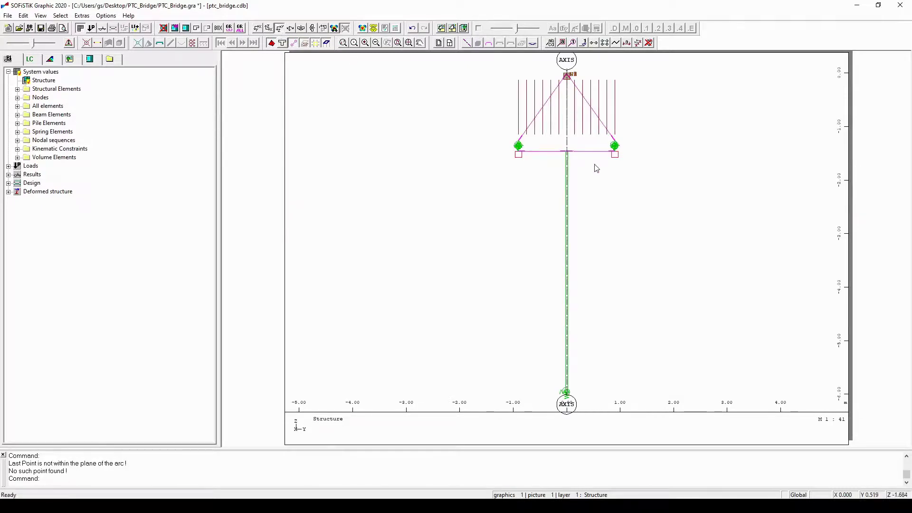
{"action": "left_click", "coordinate": [291, 29]}
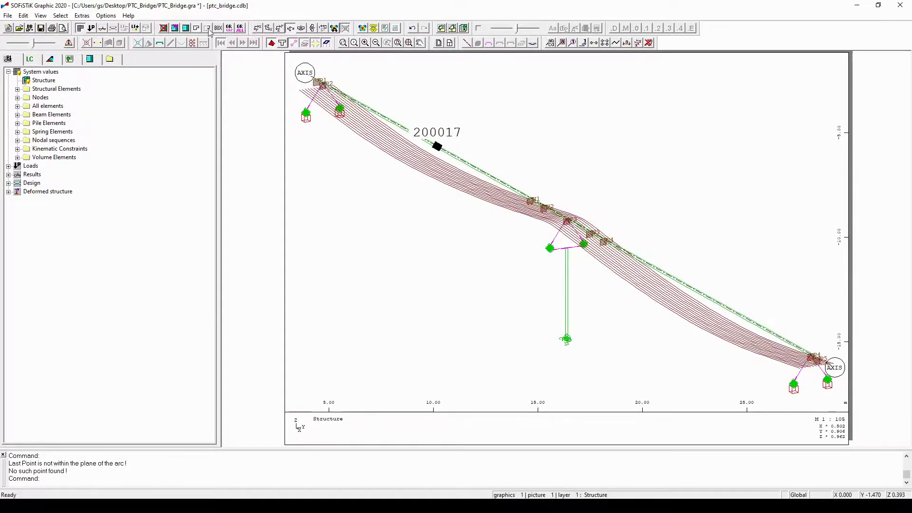
{"action": "key", "text": "ctrl"}
{"action": "key", "text": "ctrl"}
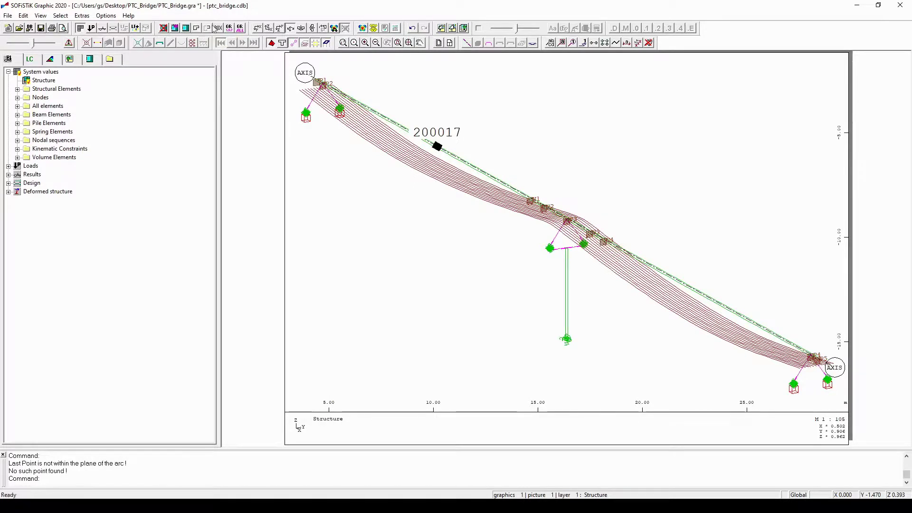
Limit the displayed structure to a box around the middle pier and show the full structure again.
{"action": "left_click", "coordinate": [208, 29]}
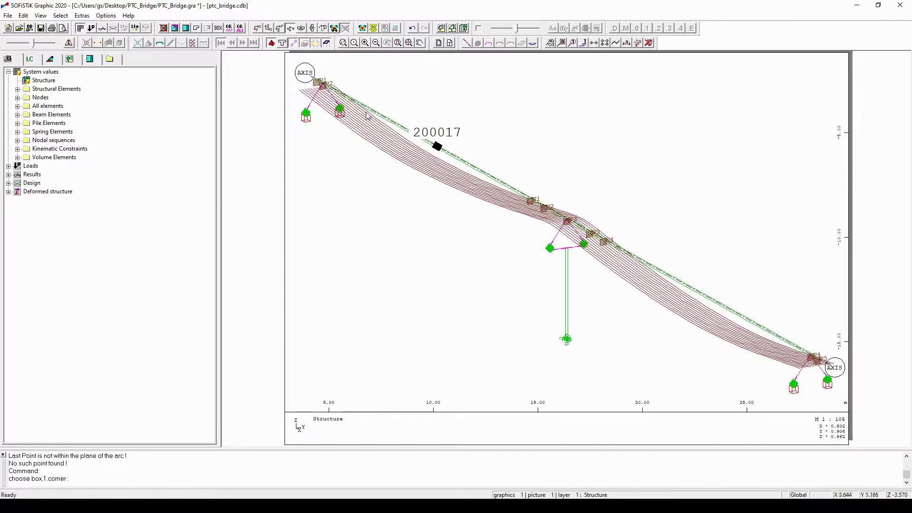
{"action": "left_click_drag", "start_coordinate": [510, 163], "coordinate": [630, 374]}
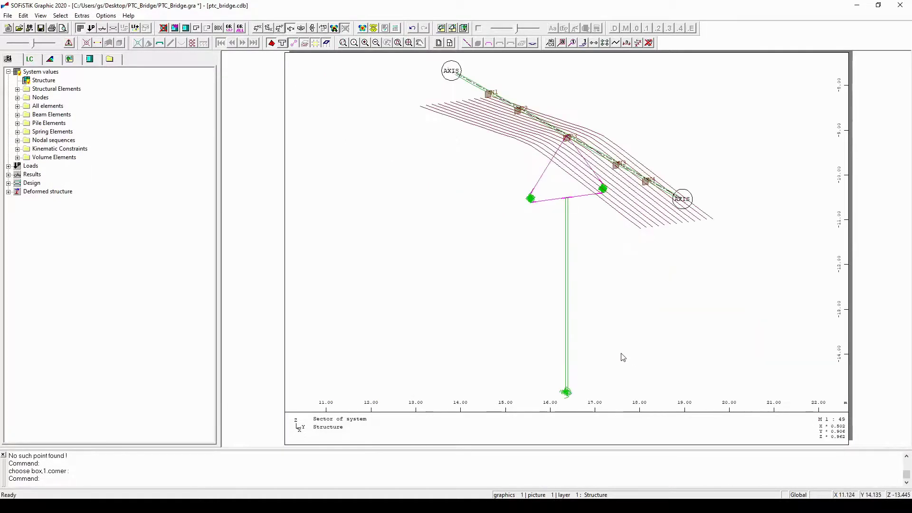
{"action": "left_click", "coordinate": [621, 354]}
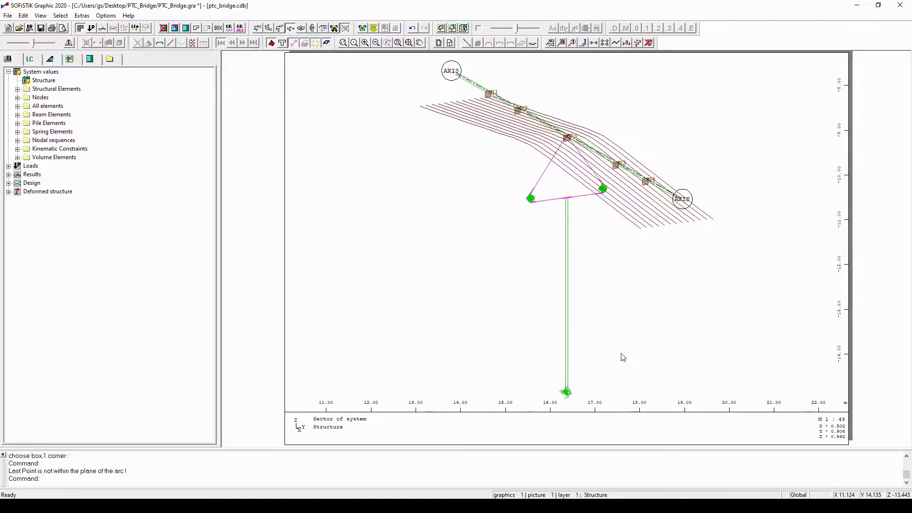
{"action": "left_click", "coordinate": [197, 29]}
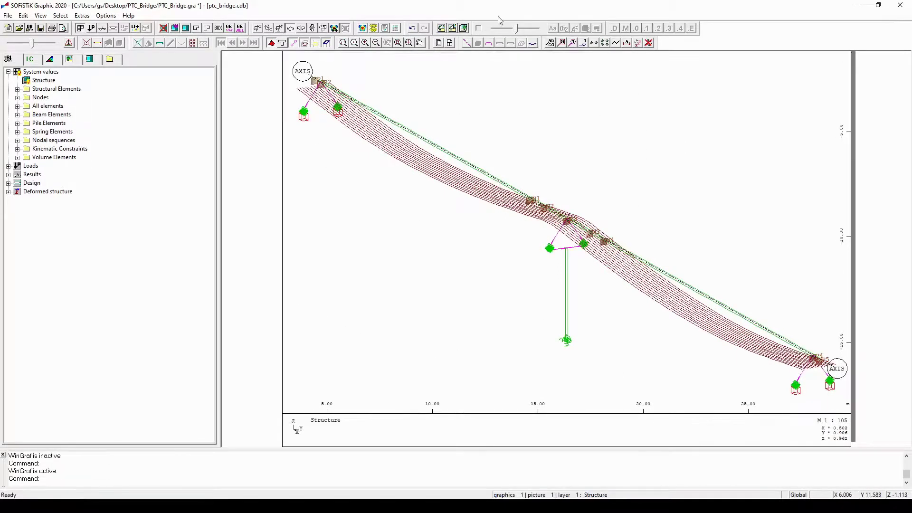
In the XY view, query spring element 200106 and limit the display to a box around that abutment.
{"action": "left_click", "coordinate": [261, 30]}
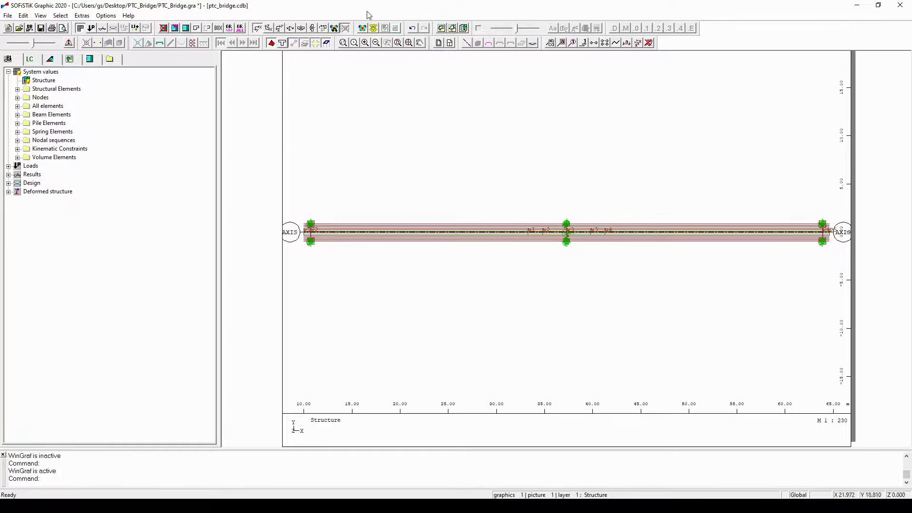
{"action": "left_click", "coordinate": [193, 44]}
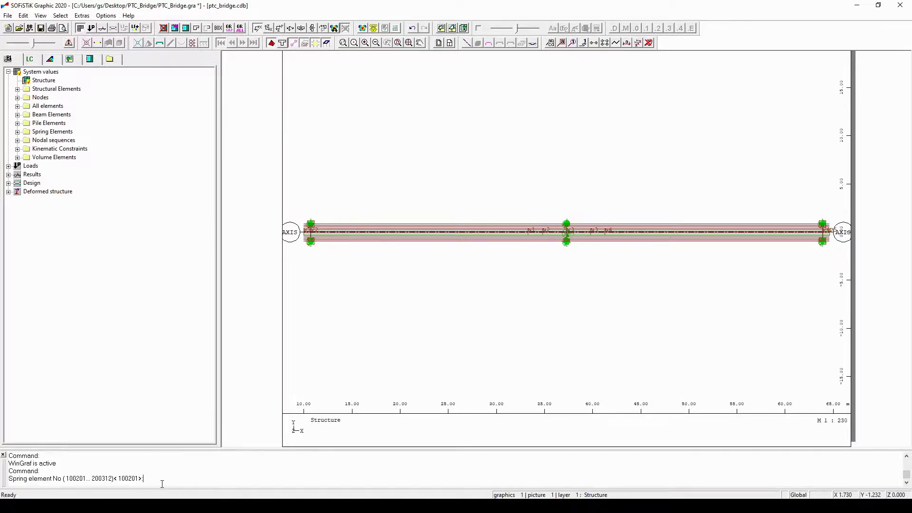
{"action": "type", "text": "200106"}
{"action": "key", "text": "Return"}
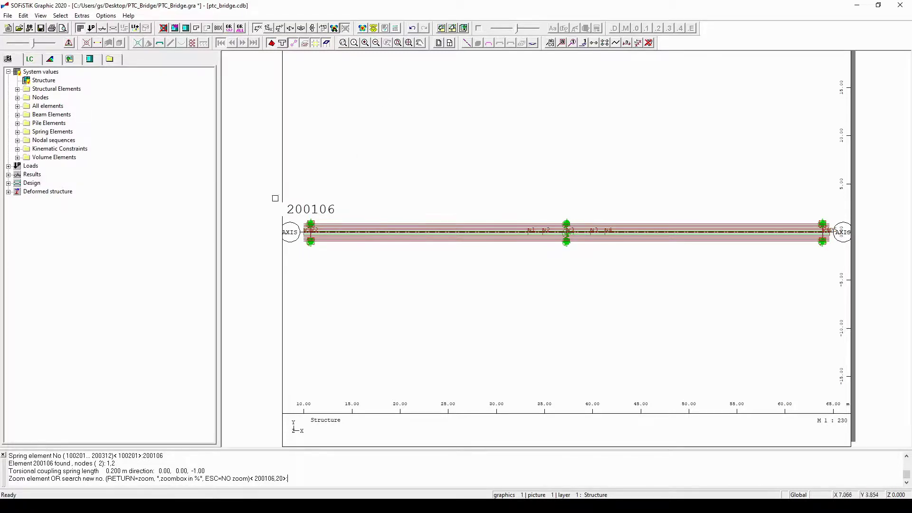
{"action": "left_click", "coordinate": [209, 32]}
{"action": "mouse_move", "coordinate": [288, 196]}
{"action": "left_mouse_down"}
{"action": "mouse_move", "coordinate": [320, 247]}
{"action": "mouse_move", "coordinate": [361, 265]}
{"action": "left_mouse_up"}
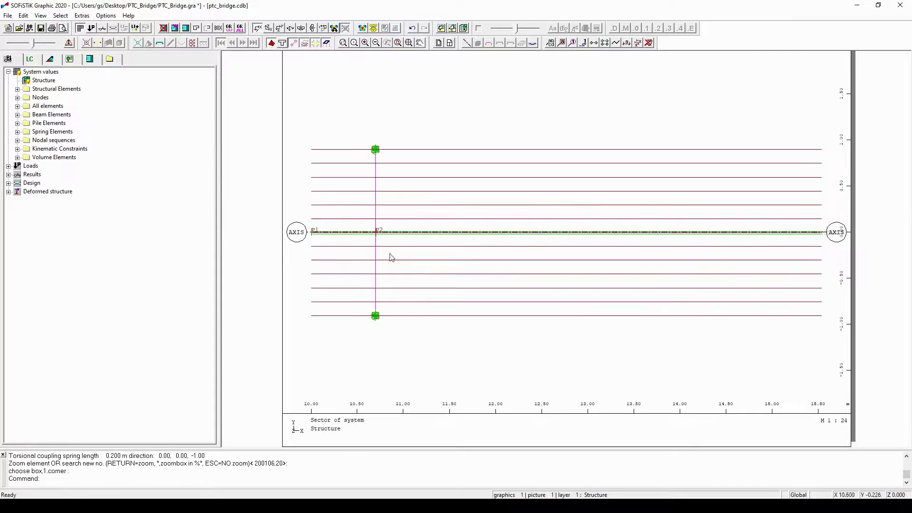
{"action": "left_click", "coordinate": [451, 261]}
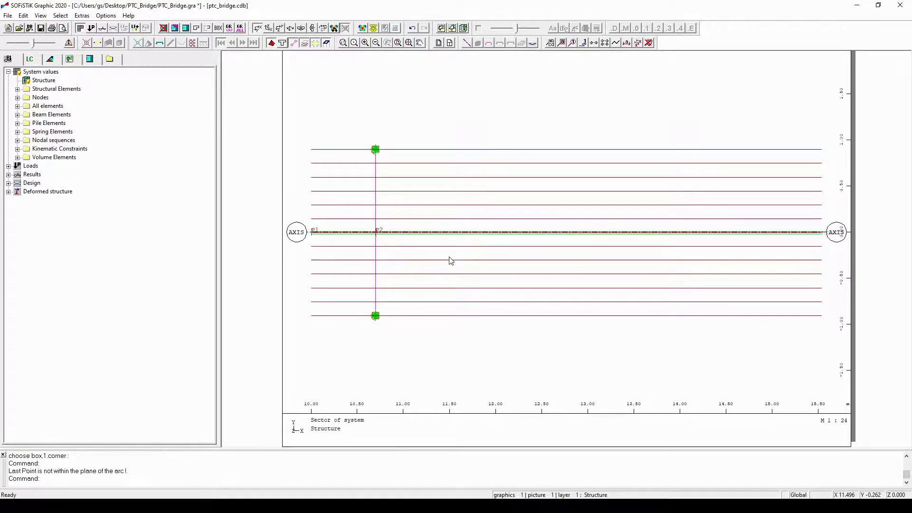
In the XZ view, query spring element 200106 and narrow the display box to the deck end around it.
{"action": "left_click", "coordinate": [269, 31]}
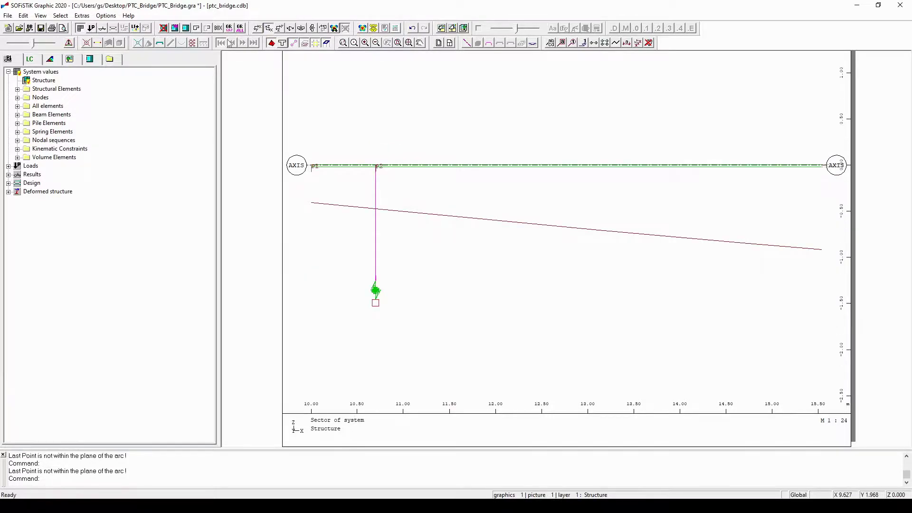
{"action": "left_click", "coordinate": [193, 44]}
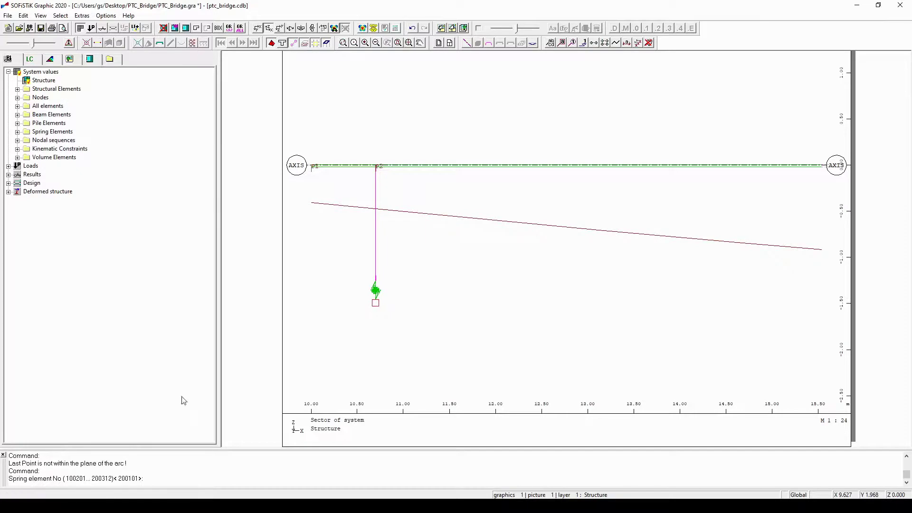
{"action": "type", "text": "200106"}
{"action": "key", "text": "Return"}
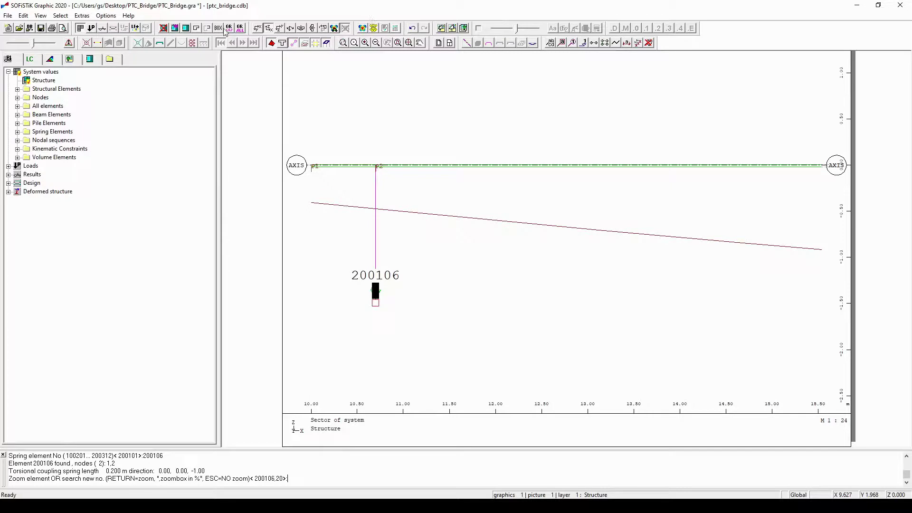
{"action": "left_click", "coordinate": [207, 31]}
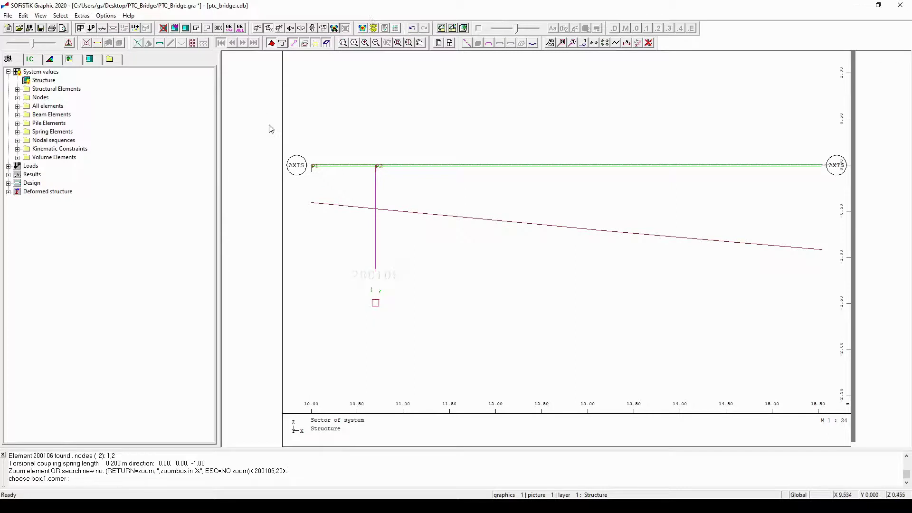
{"action": "left_click", "coordinate": [287, 120]}
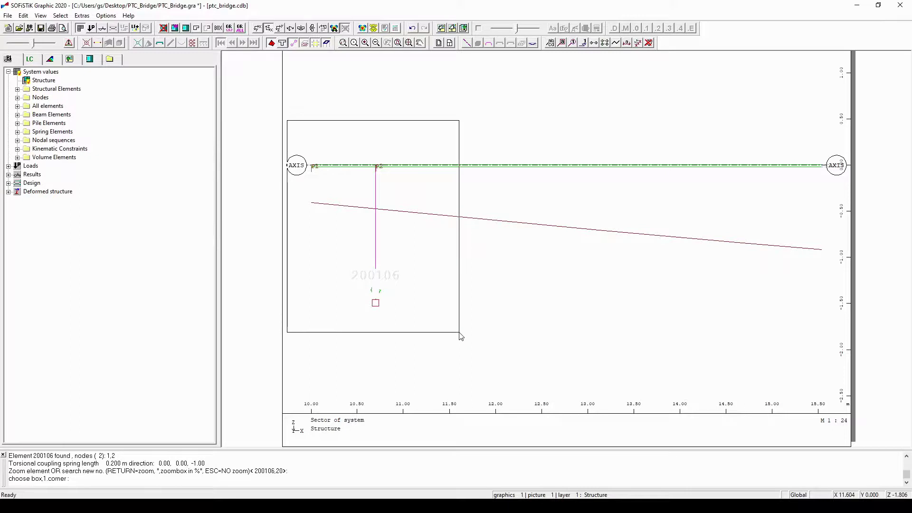
{"action": "left_click", "coordinate": [460, 336]}
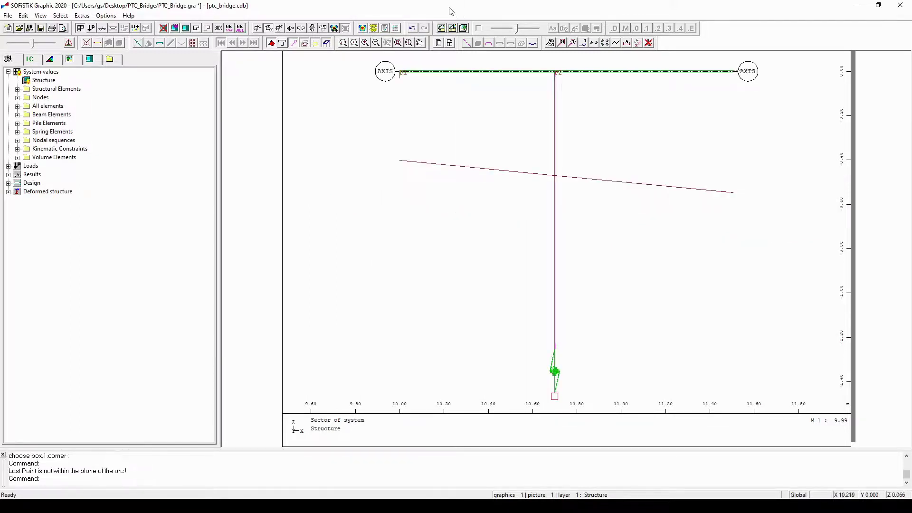
In the YZ view, query spring element 200106 and box only the half from the axis to that spring.
{"action": "left_click", "coordinate": [279, 30]}
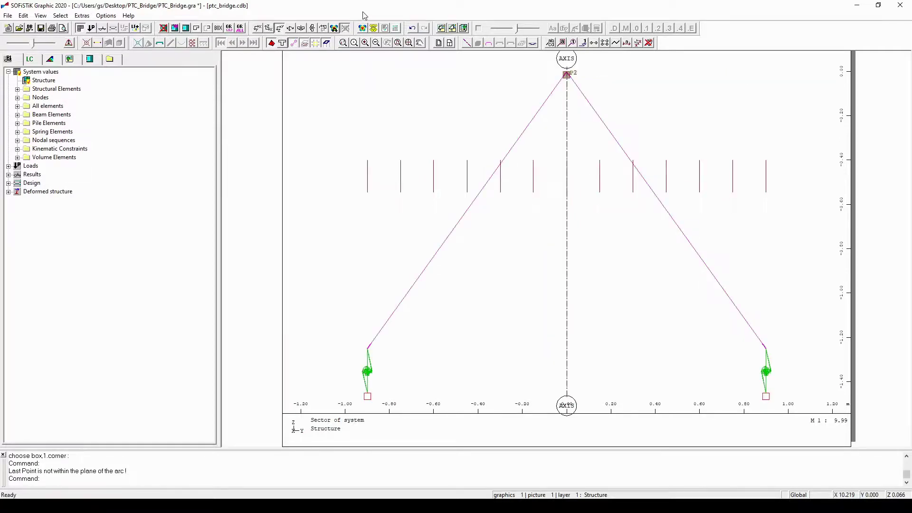
{"action": "left_click", "coordinate": [194, 44]}
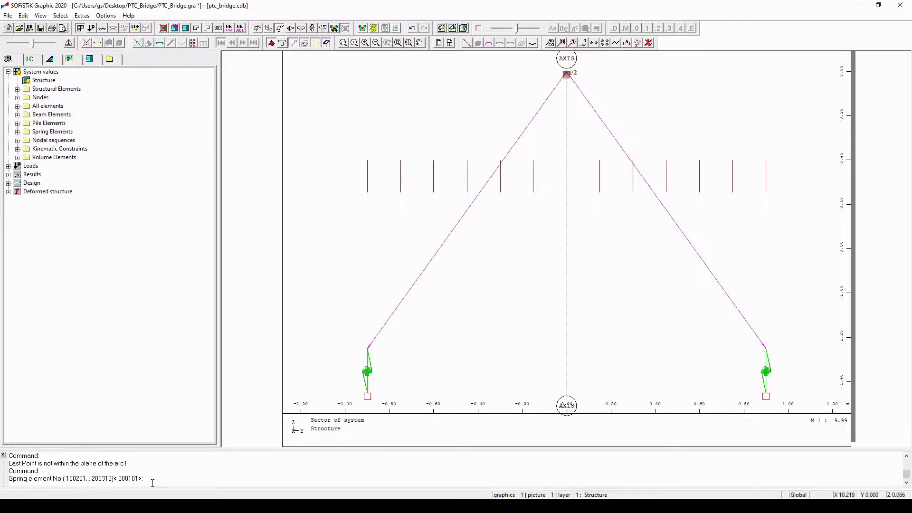
{"action": "type", "text": "200106"}
{"action": "key", "text": "Return"}
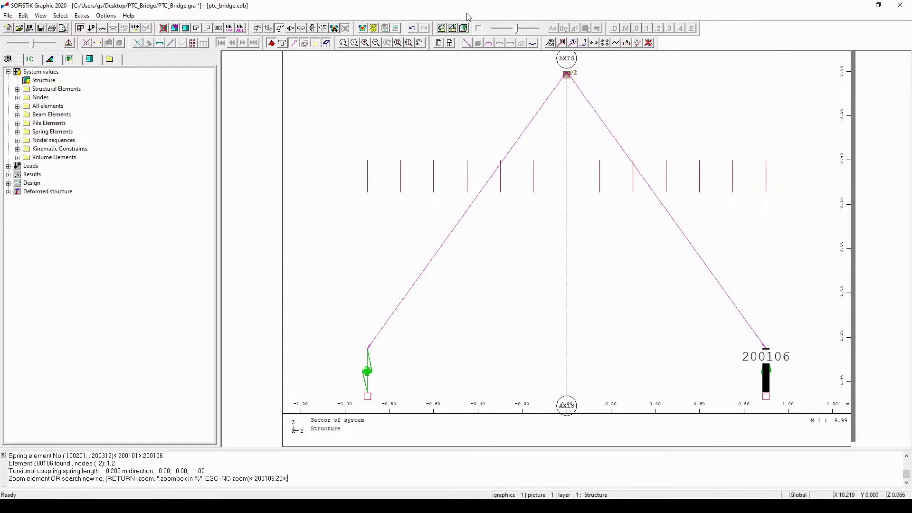
{"action": "left_click", "coordinate": [208, 29]}
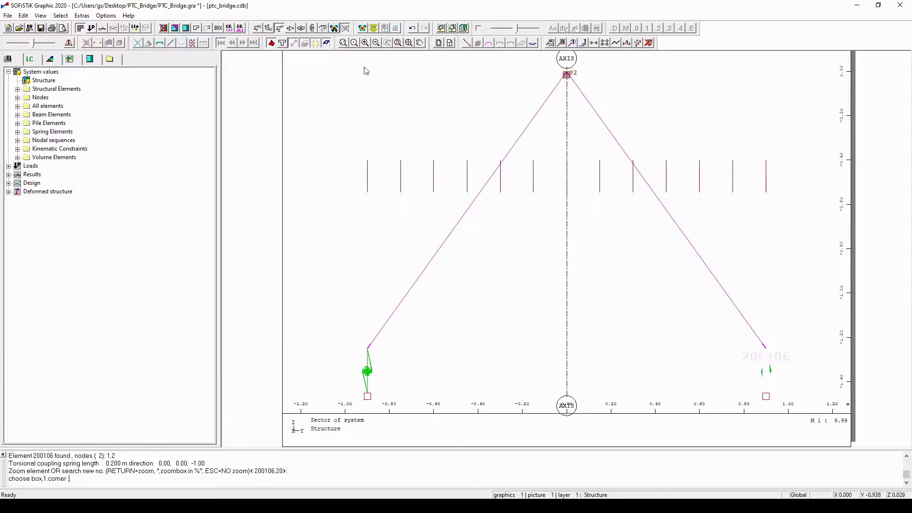
{"action": "left_click_drag", "start_coordinate": [550, 66], "coordinate": [817, 412]}
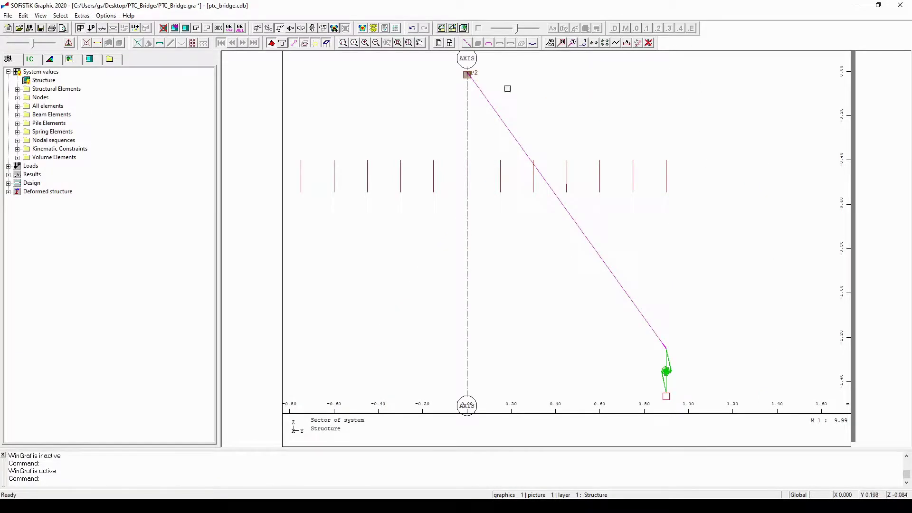
Return the boxed sector to the 3D view and apply the settings from Graphic in Structural Desktop's System Visualization to inspect the sector there.
{"action": "left_click", "coordinate": [291, 29]}
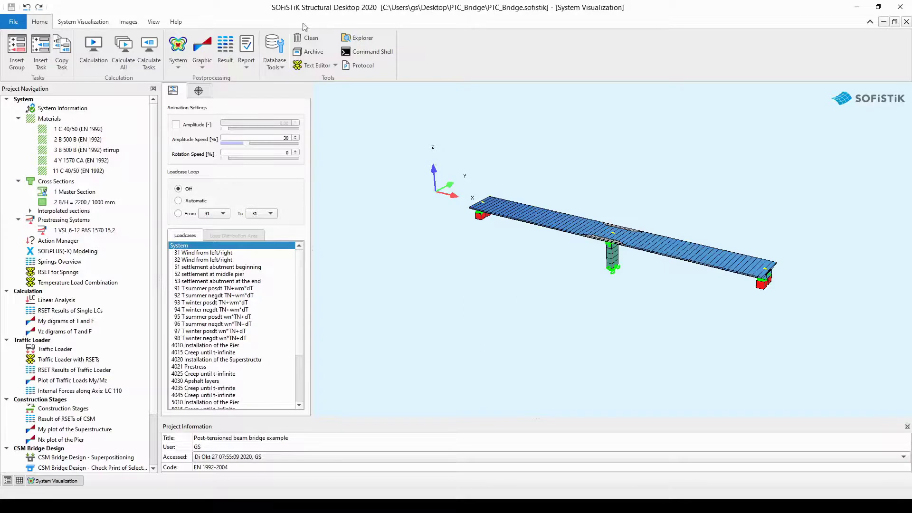
{"action": "left_click", "coordinate": [104, 24]}
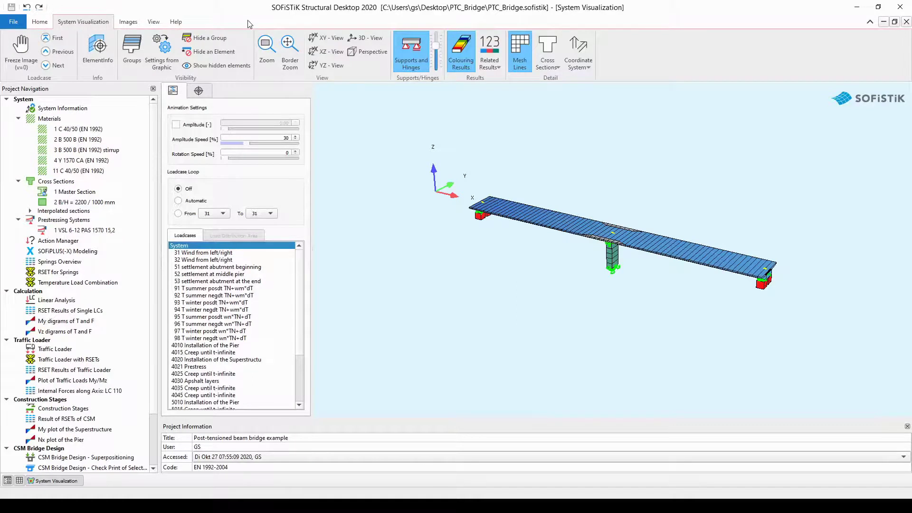
{"action": "left_click", "coordinate": [172, 67]}
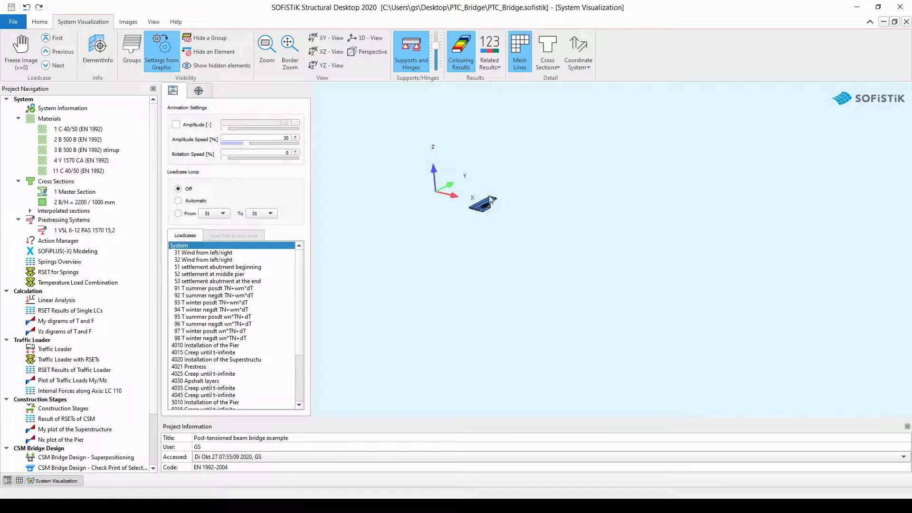
{"action": "scroll", "coordinate": [492, 203], "scroll_direction": "up", "scroll_amount": 5}
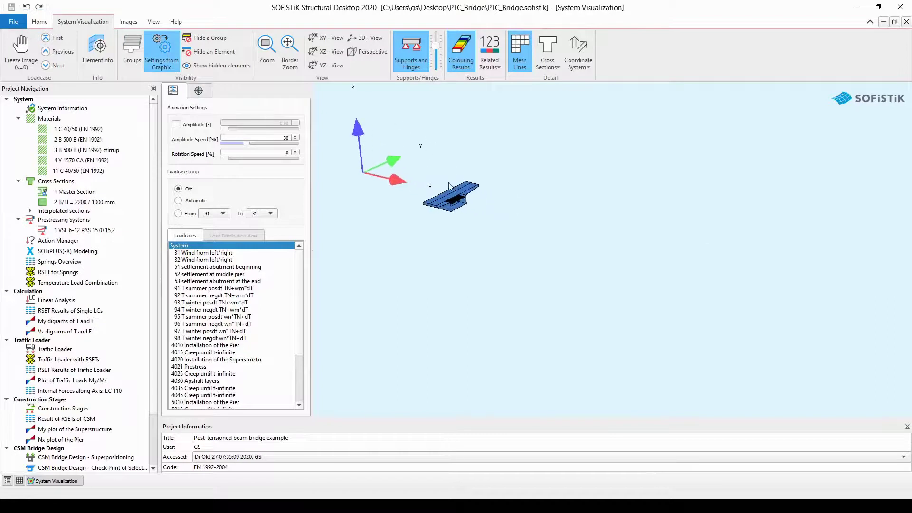
{"action": "scroll", "coordinate": [437, 177], "scroll_direction": "up", "scroll_amount": 5}
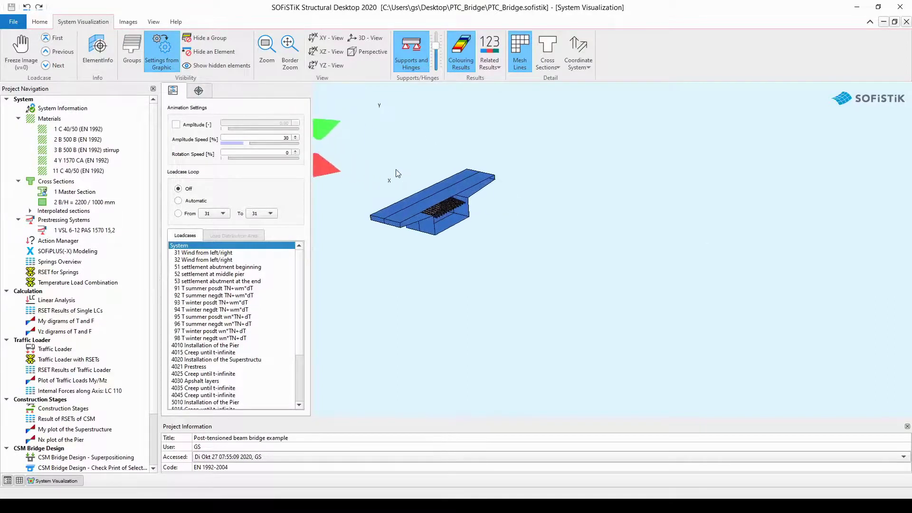
{"action": "scroll", "coordinate": [398, 173], "scroll_direction": "up", "scroll_amount": 2}
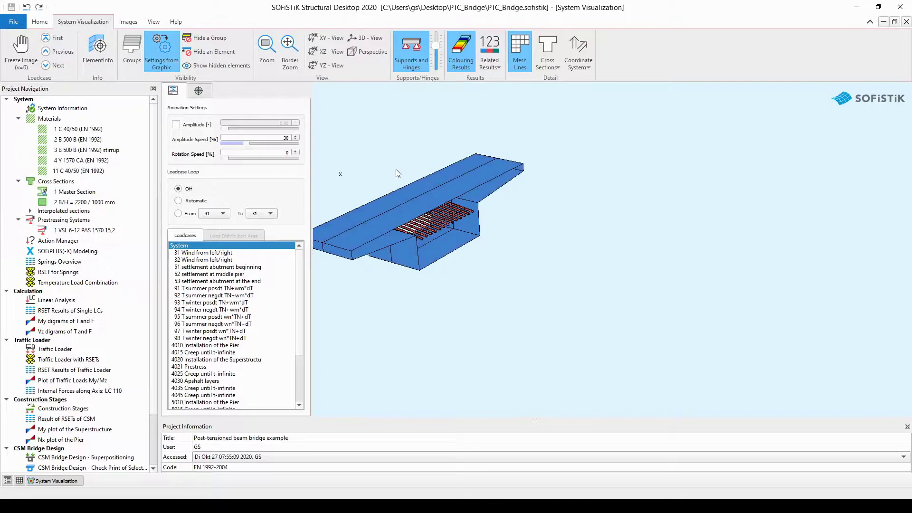
{"action": "scroll", "coordinate": [398, 173], "scroll_direction": "down", "scroll_amount": 2}
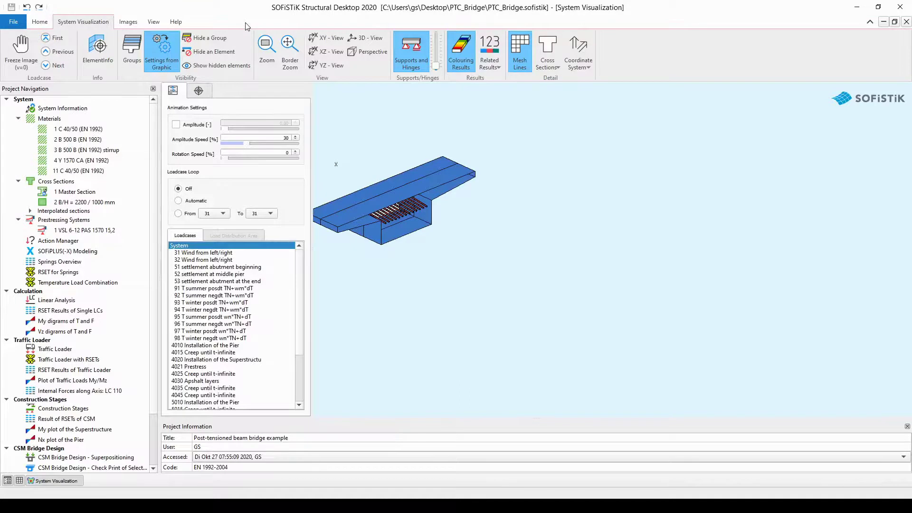
Turn off the settings from Graphic and set cross sections to no visualization to inspect the tendons and abutment springs.
{"action": "left_click", "coordinate": [169, 49]}
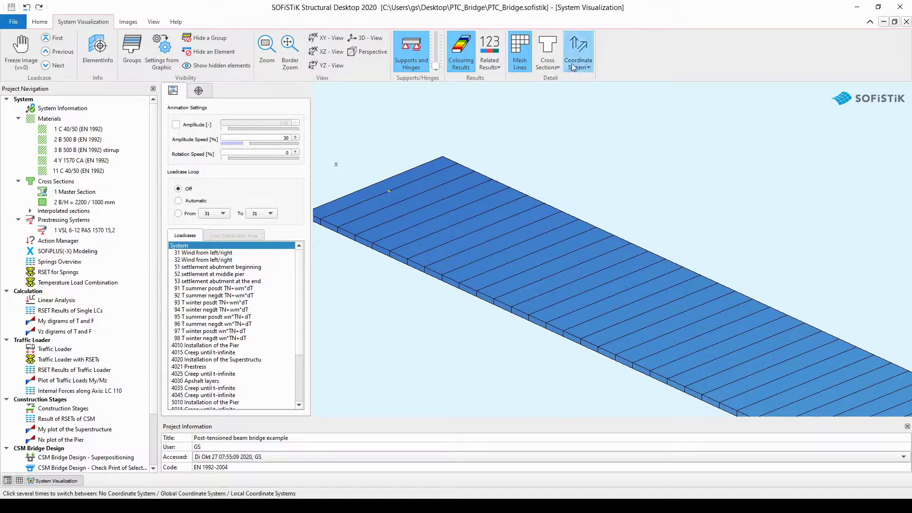
{"action": "left_click", "coordinate": [558, 69]}
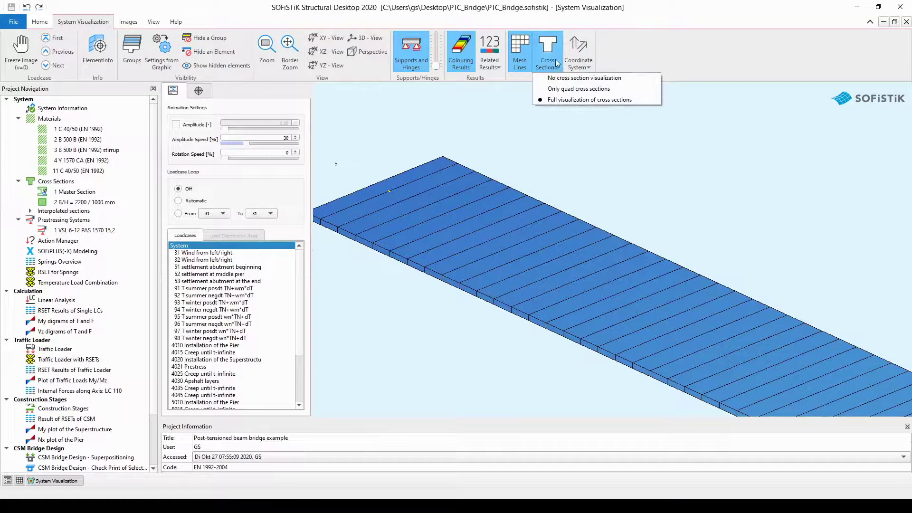
{"action": "left_click", "coordinate": [579, 79]}
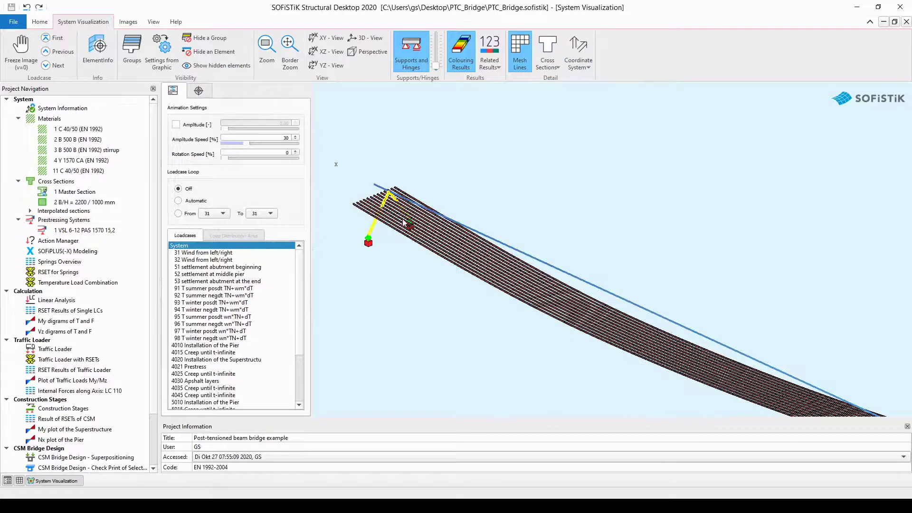
{"action": "scroll", "coordinate": [405, 225], "scroll_direction": "up", "scroll_amount": 2}
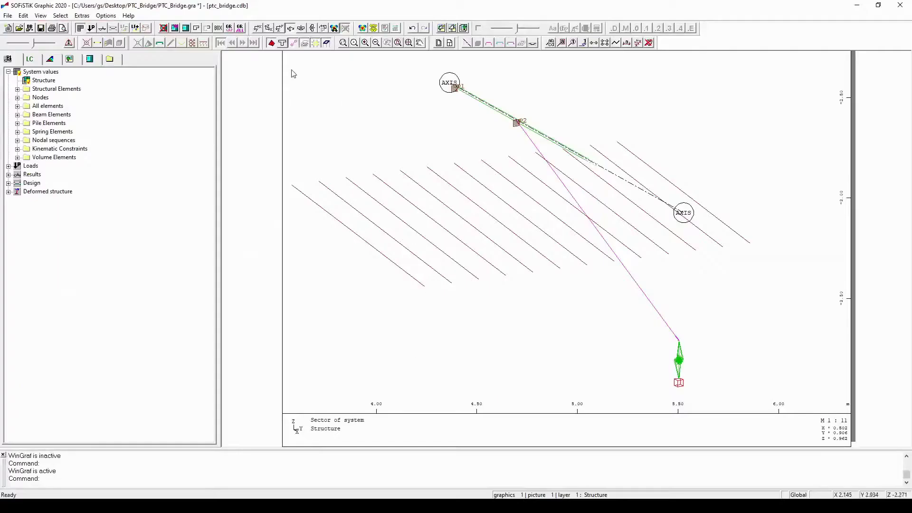
Show the full structure again in SOFiSTiK Graphic, then collapse and re-expand the System values group.
{"action": "left_click", "coordinate": [197, 30]}
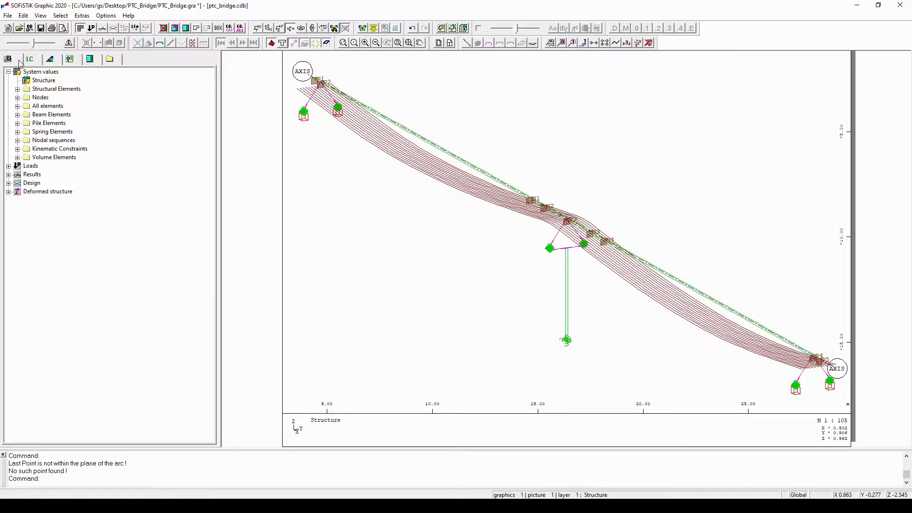
{"action": "left_click", "coordinate": [9, 72]}
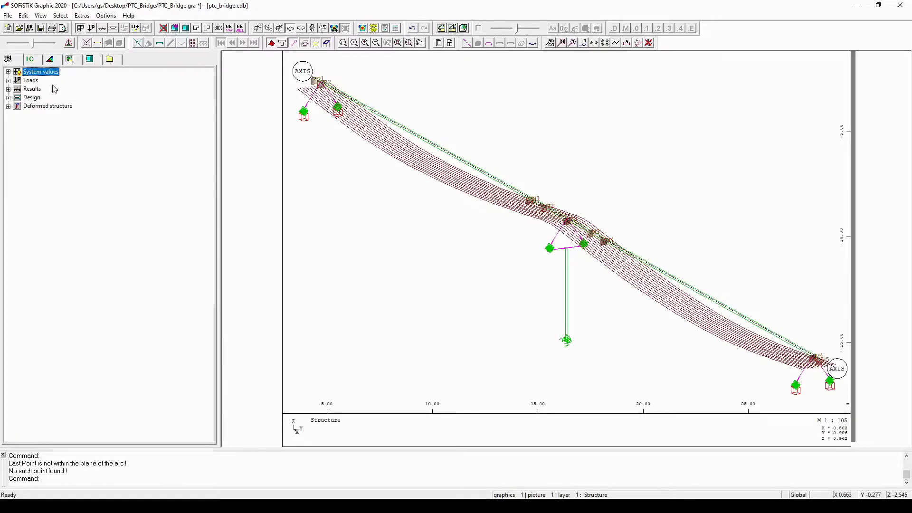
{"action": "key", "text": "alt"}
{"action": "key", "text": "alt"}
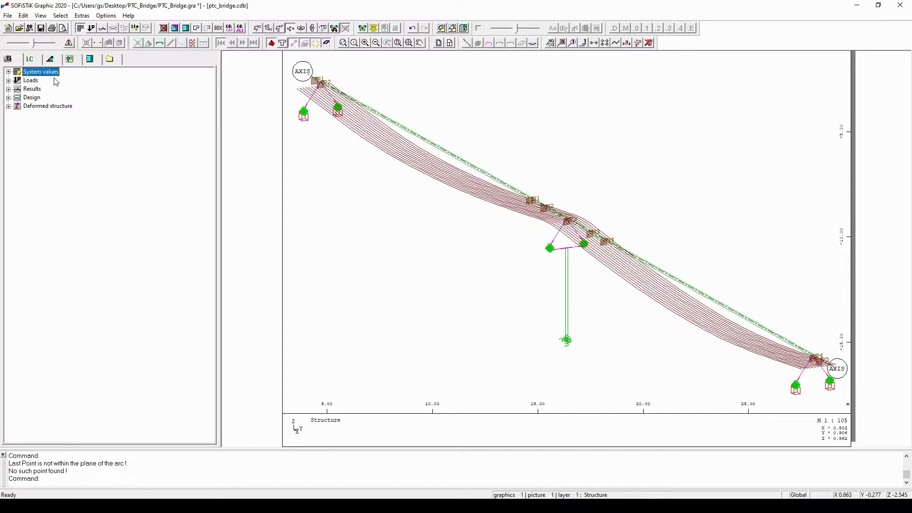
{"action": "left_click", "coordinate": [8, 71]}
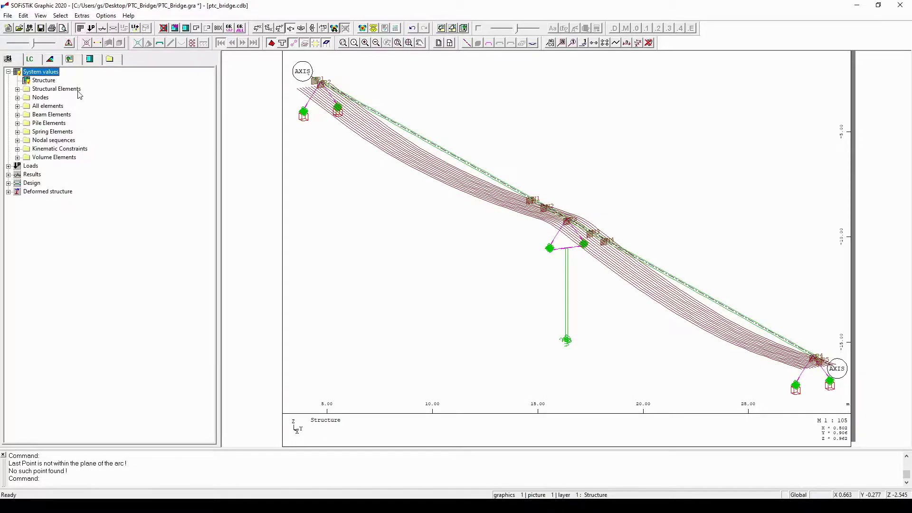
{"action": "key", "text": "alt"}
{"action": "left_click", "coordinate": [69, 116]}
{"action": "left_click", "coordinate": [69, 132]}
{"action": "left_click", "coordinate": [87, 150]}
{"action": "key", "text": "alt"}
Display the Lines of the Structural Elements group with enlarged line number labels to inspect the structural line numbering.
{"action": "left_click", "coordinate": [17, 89]}
{"action": "key", "text": "alt"}
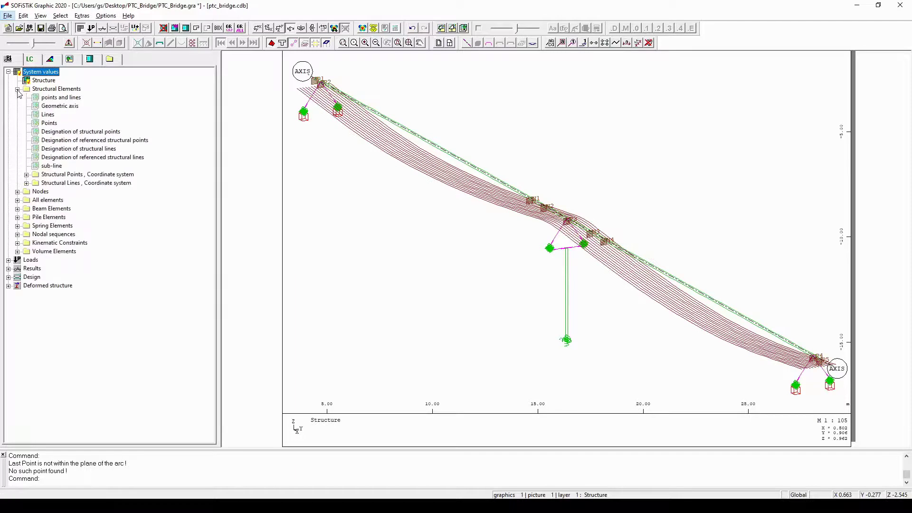
{"action": "left_click", "coordinate": [50, 116]}
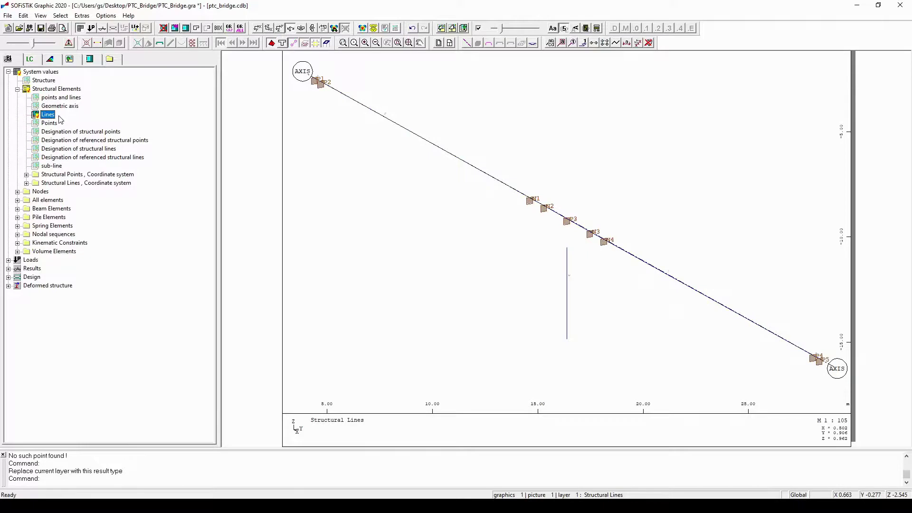
{"action": "key", "text": "alt"}
{"action": "left_click_drag", "start_coordinate": [503, 32], "coordinate": [516, 29]}
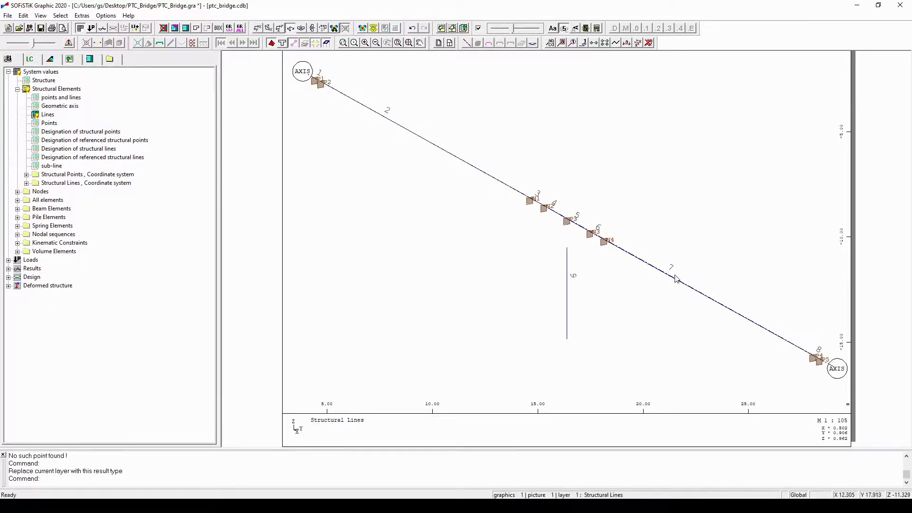
{"action": "key", "text": "alt"}
{"action": "left_click", "coordinate": [17, 90]}
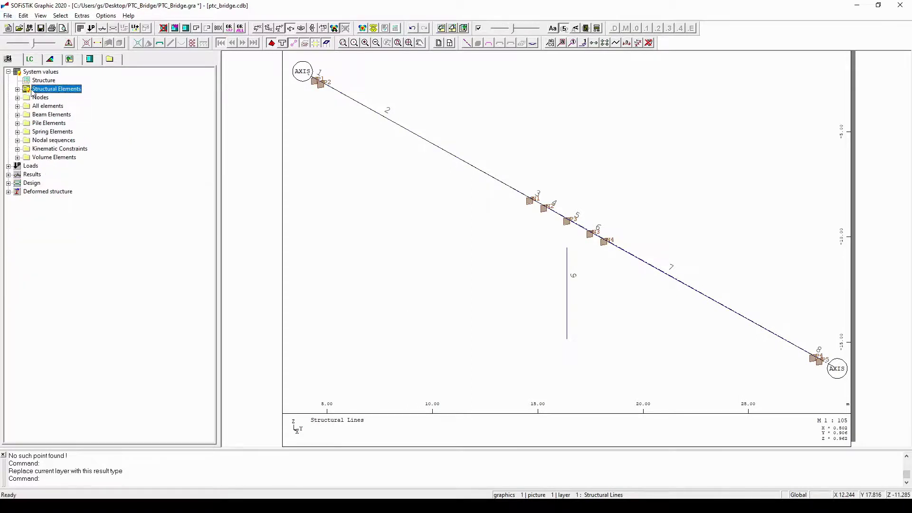
Display the beam elements by Number of element, shrink the number labels and turn them crosswise to the beams.
{"action": "left_click", "coordinate": [17, 115]}
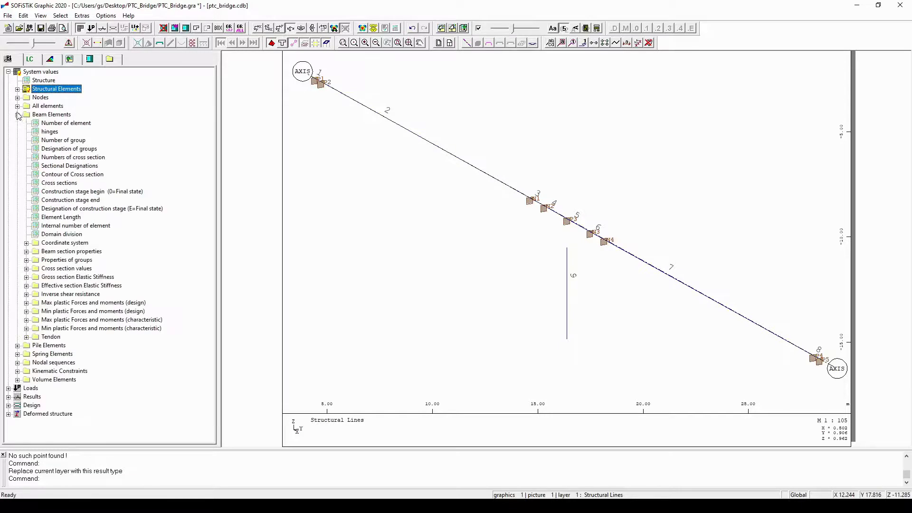
{"action": "left_click", "coordinate": [76, 125]}
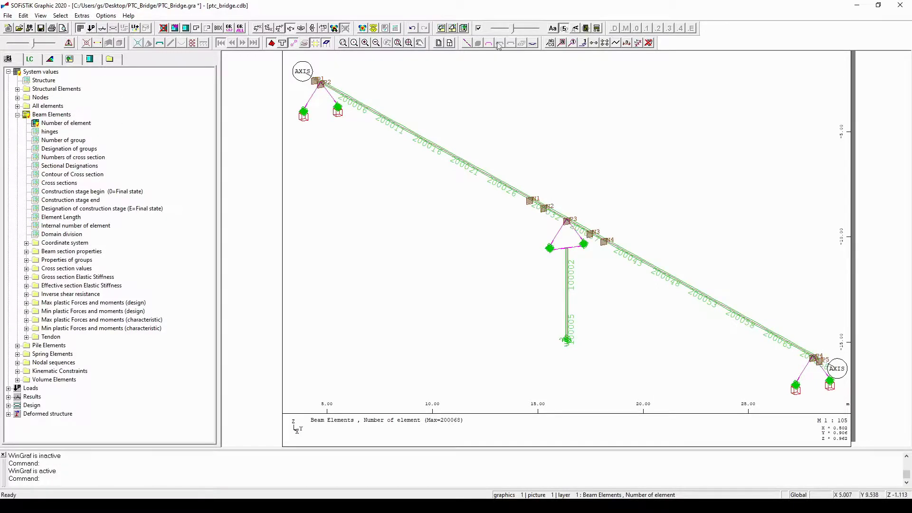
{"action": "mouse_move", "coordinate": [513, 32]}
{"action": "left_mouse_down"}
{"action": "mouse_move", "coordinate": [499, 32]}
{"action": "mouse_move", "coordinate": [506, 31]}
{"action": "left_mouse_up"}
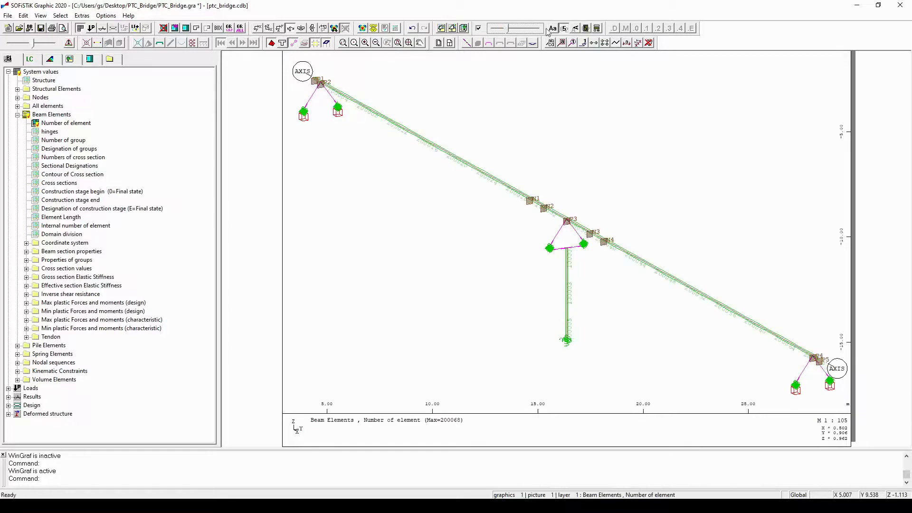
{"action": "left_click", "coordinate": [576, 29]}
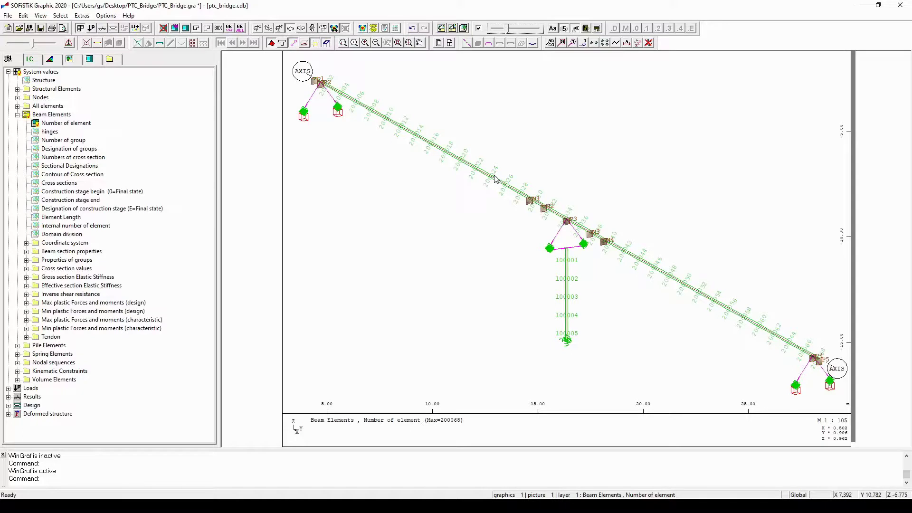
Collapse the System values group and look through the Loads group, including its Input loads.
{"action": "left_click", "coordinate": [8, 73]}
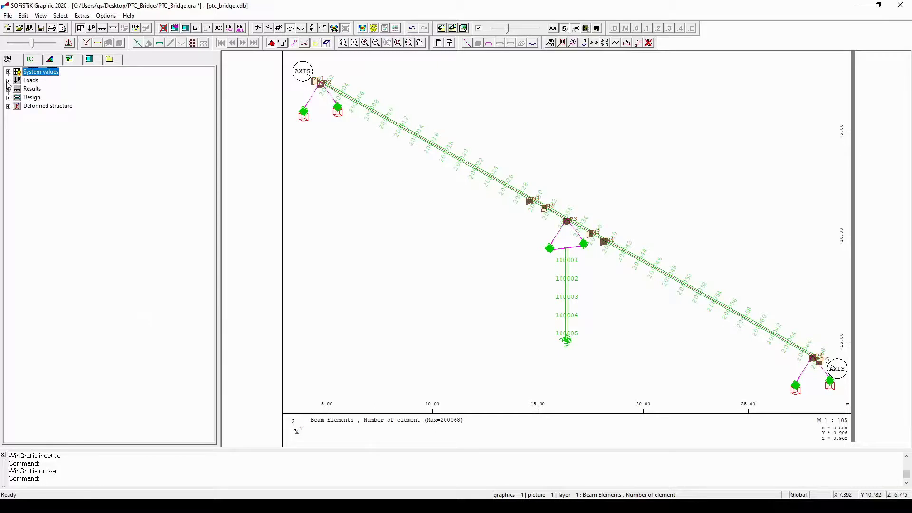
{"action": "left_click", "coordinate": [8, 81]}
{"action": "key", "text": "alt"}
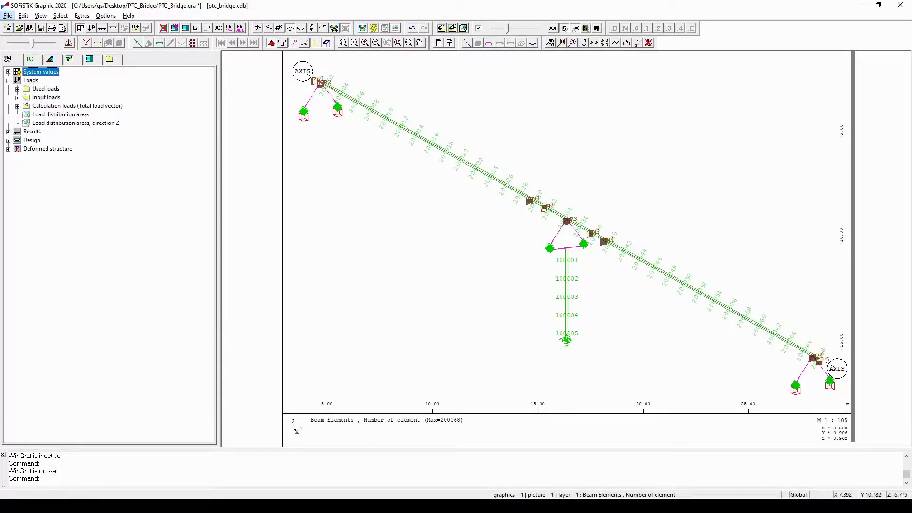
{"action": "left_click", "coordinate": [17, 98]}
{"action": "left_click", "coordinate": [17, 97]}
Save the graphic document, overwriting the existing PTC_Bridge.gra file.
{"action": "key", "text": "alt"}
{"action": "key", "text": "alt"}
{"action": "key", "text": "alt"}
{"action": "key", "text": "ctrl+s"}
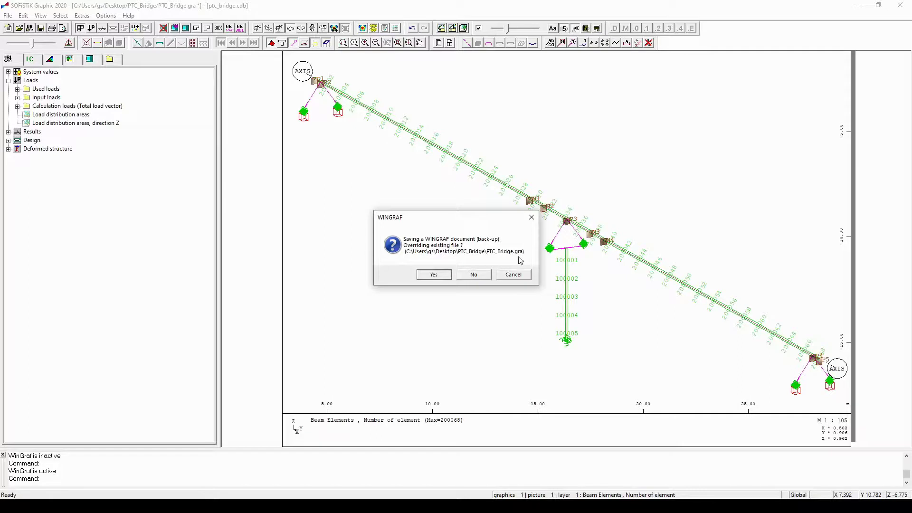
{"action": "left_click", "coordinate": [438, 275]}
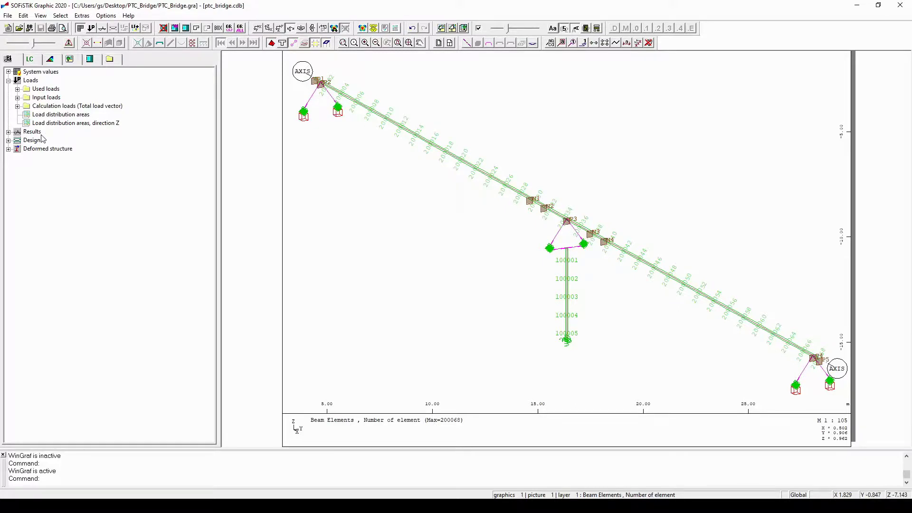
Display the beam elements' bending moment My from the Results group for load case 11, curvature loading.
{"action": "left_click", "coordinate": [8, 81]}
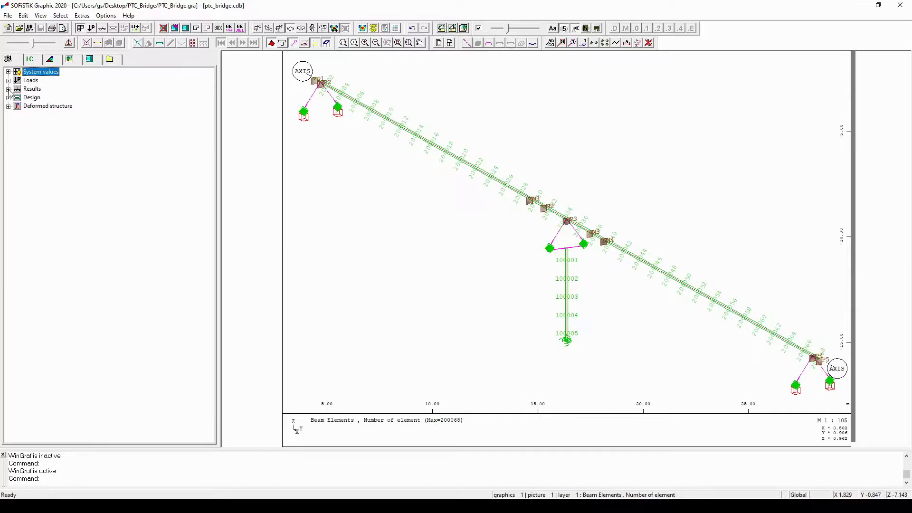
{"action": "left_click", "coordinate": [8, 89]}
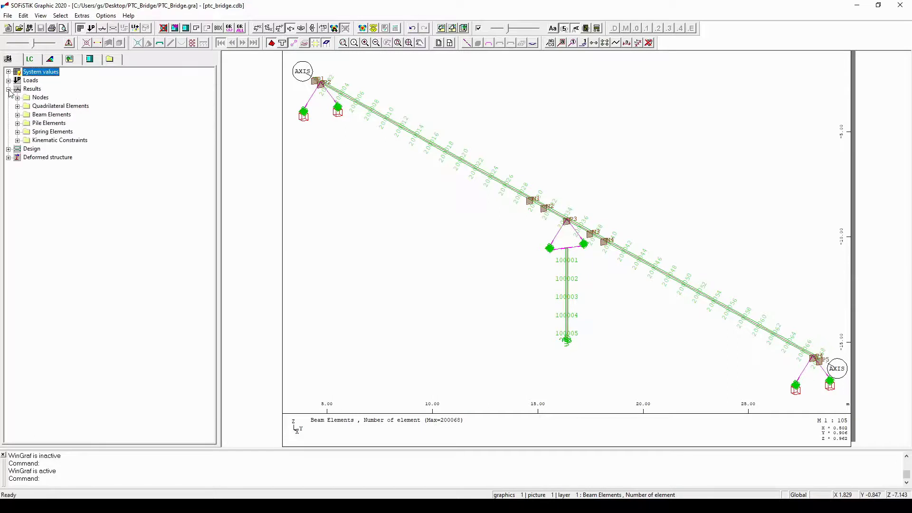
{"action": "left_click", "coordinate": [18, 115]}
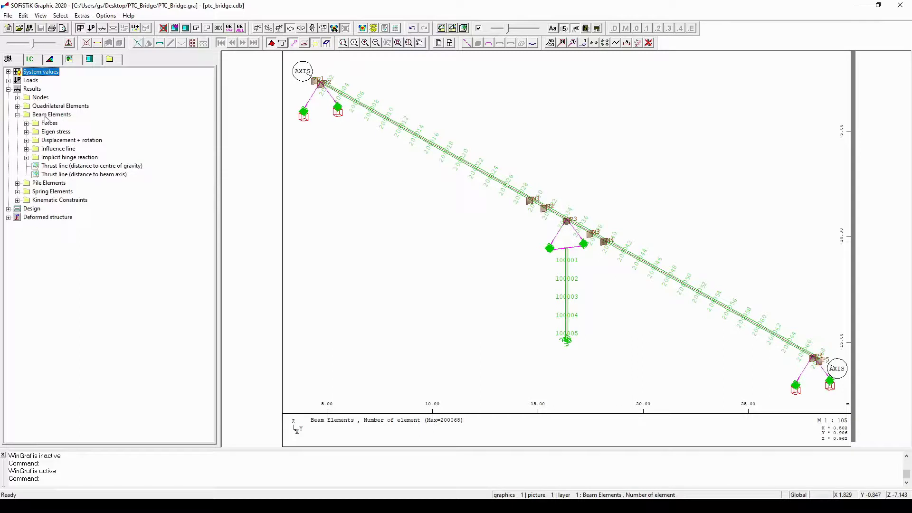
{"action": "left_click", "coordinate": [27, 123]}
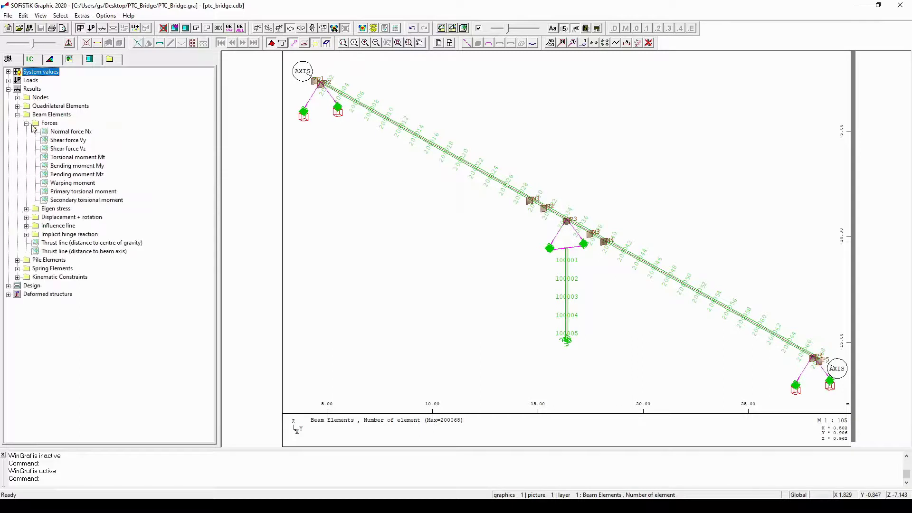
{"action": "double_click", "coordinate": [101, 166]}
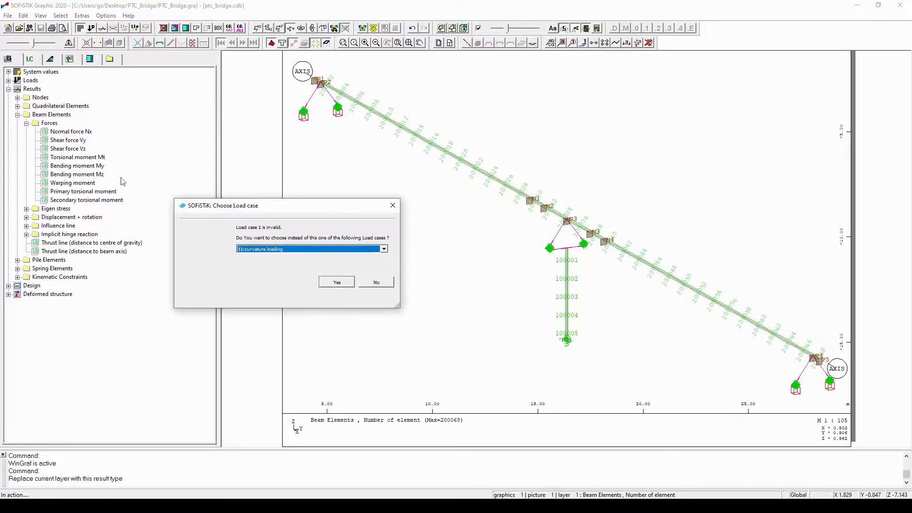
{"action": "left_click", "coordinate": [294, 250]}
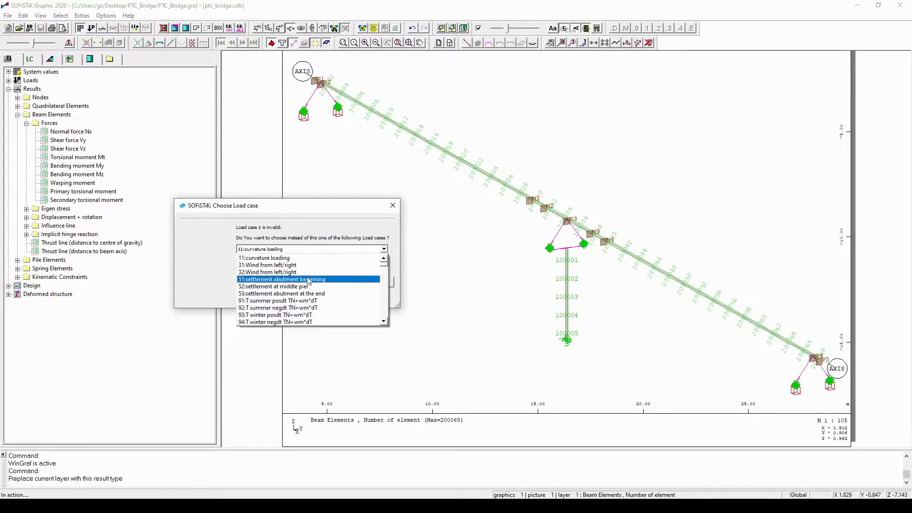
{"action": "left_click", "coordinate": [305, 259]}
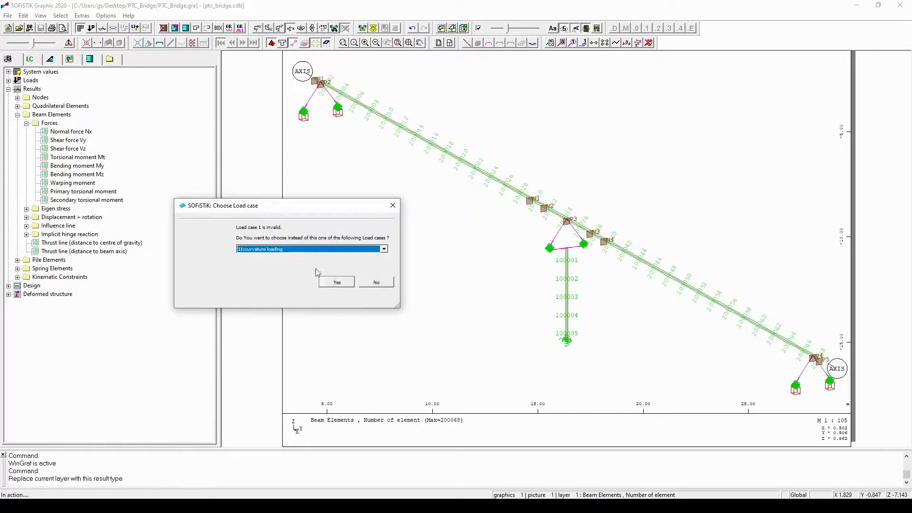
{"action": "left_click", "coordinate": [337, 284]}
{"action": "key", "text": "alt"}
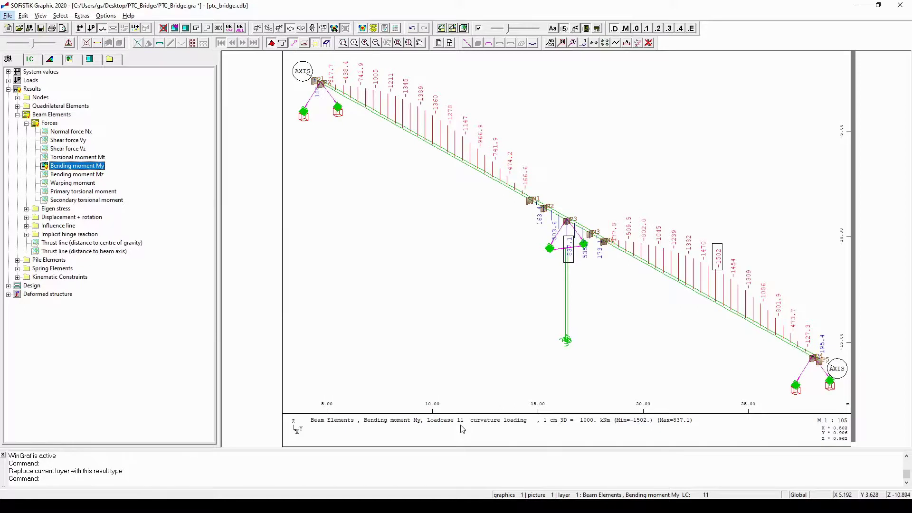
{"action": "left_click", "coordinate": [458, 187]}
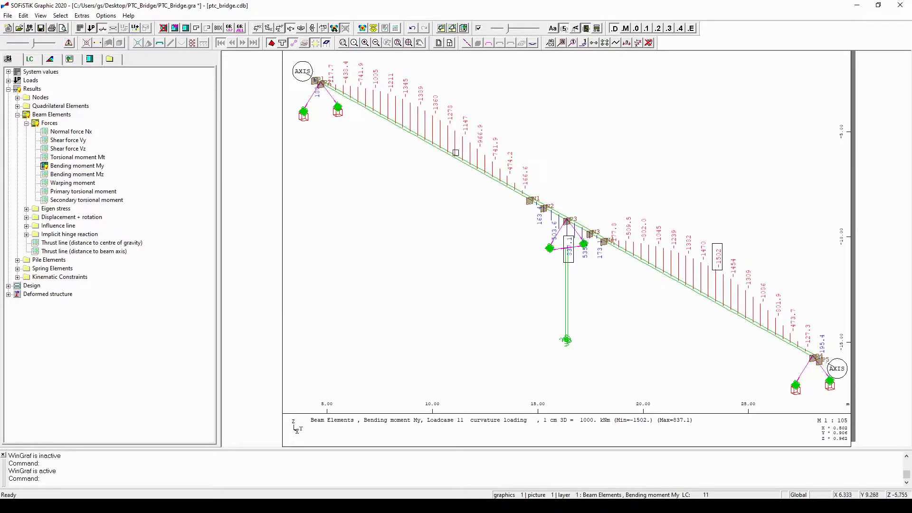
{"action": "left_click", "coordinate": [403, 145]}
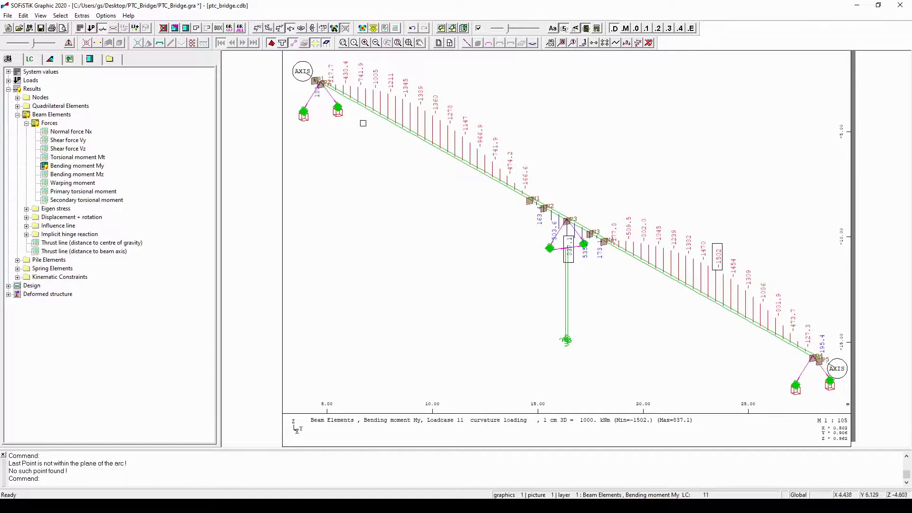
Display the beam elements' Longitudinal Reinforcements Lay. 1 for design case 1 on the current layer and save the document.
{"action": "left_click", "coordinate": [8, 89]}
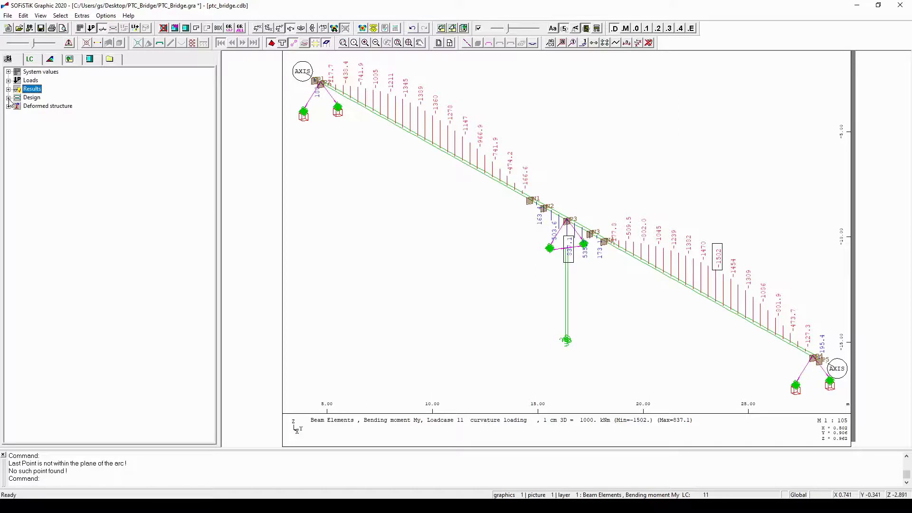
{"action": "left_click", "coordinate": [9, 98]}
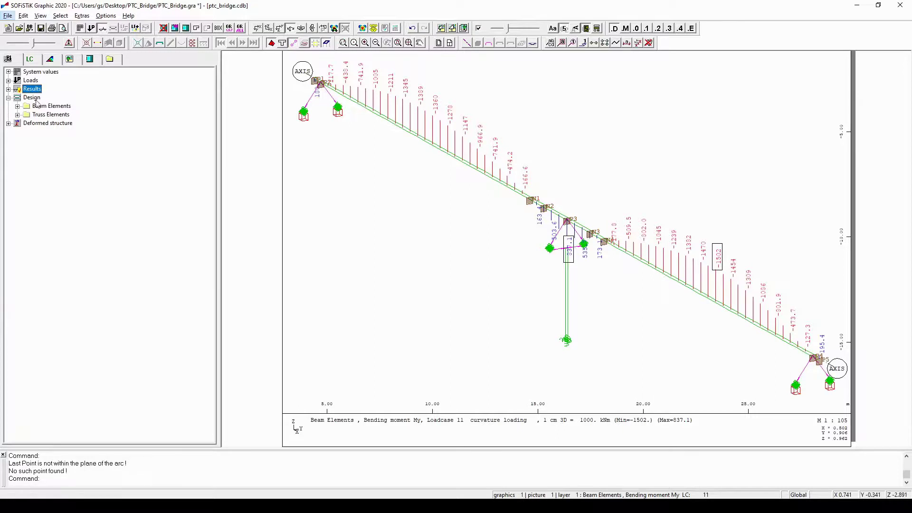
{"action": "left_click", "coordinate": [17, 106]}
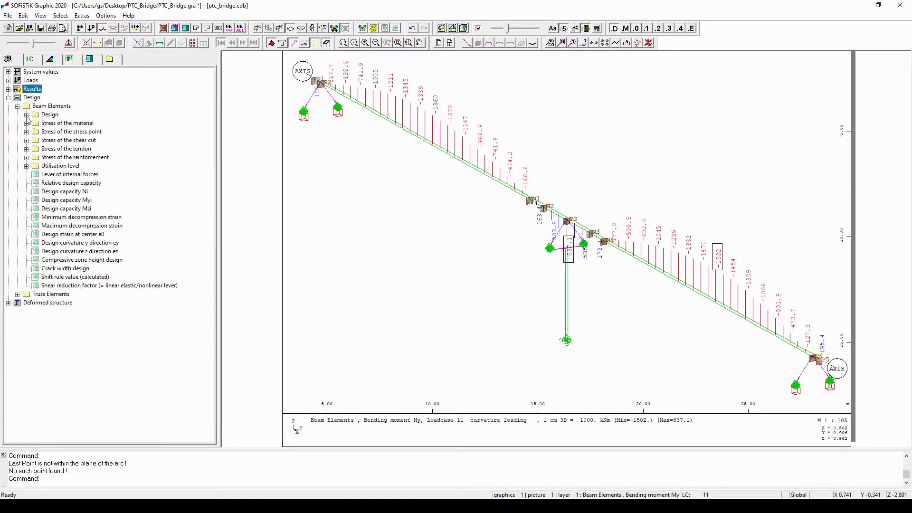
{"action": "double_click", "coordinate": [27, 115]}
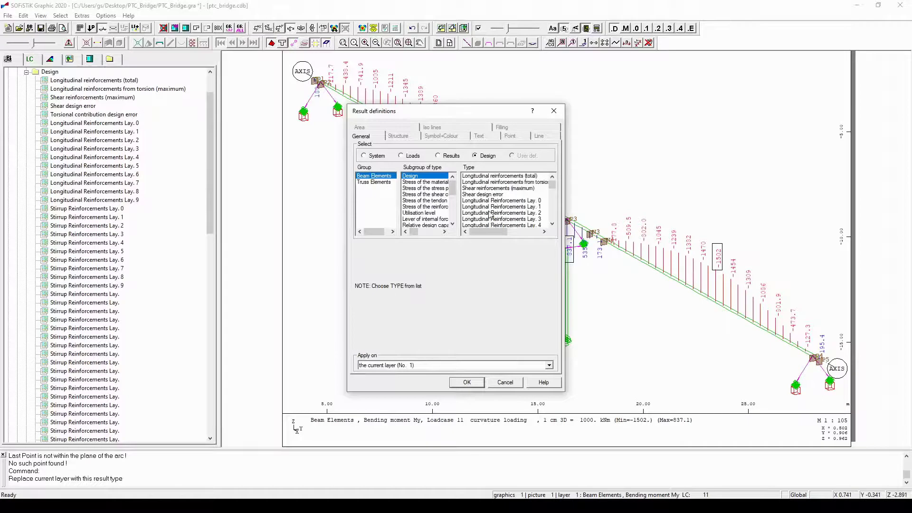
{"action": "left_click", "coordinate": [523, 209]}
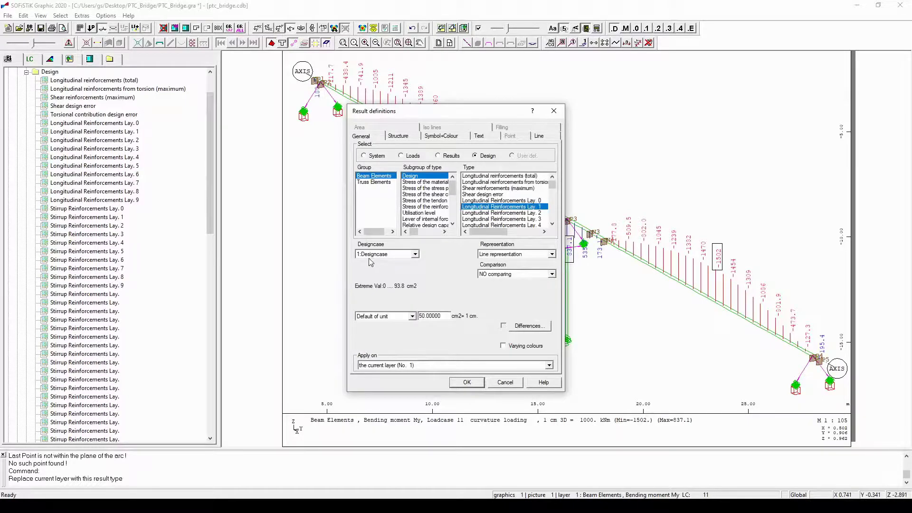
{"action": "left_click", "coordinate": [467, 383]}
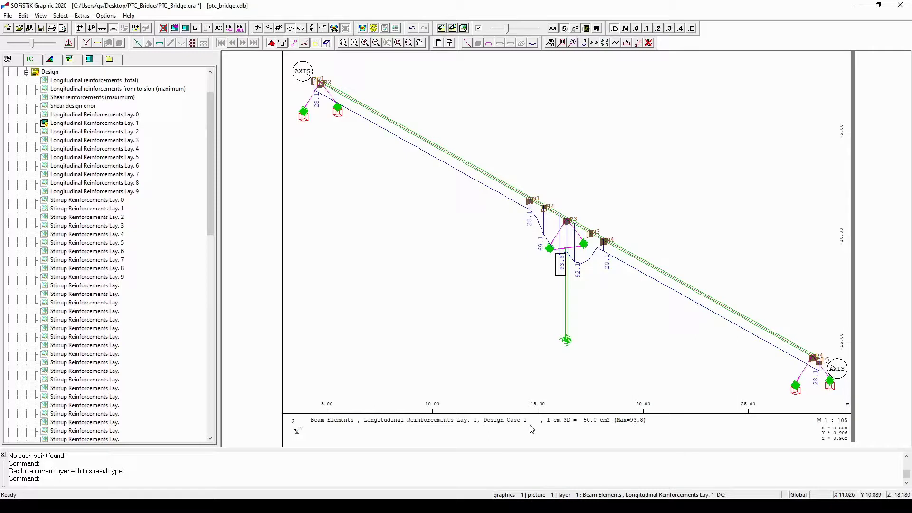
{"action": "key", "text": "ctrl+s"}
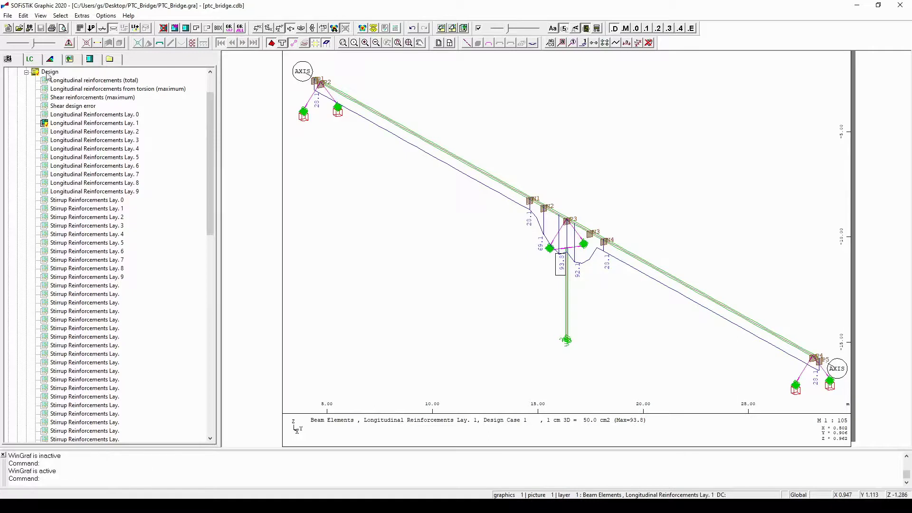
Display the beam elements' maximum compression stress of the material for design case 2105, ULS_design_maxMY.
{"action": "left_click", "coordinate": [27, 72]}
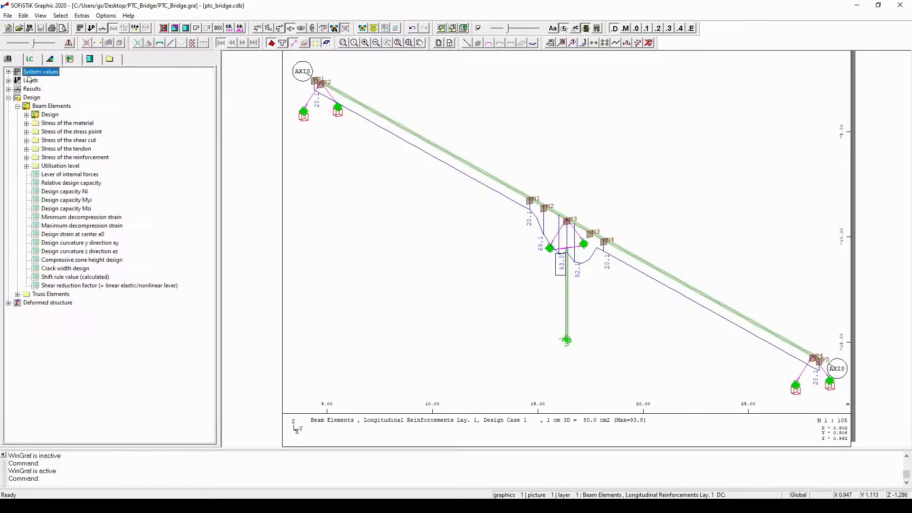
{"action": "left_click", "coordinate": [26, 124]}
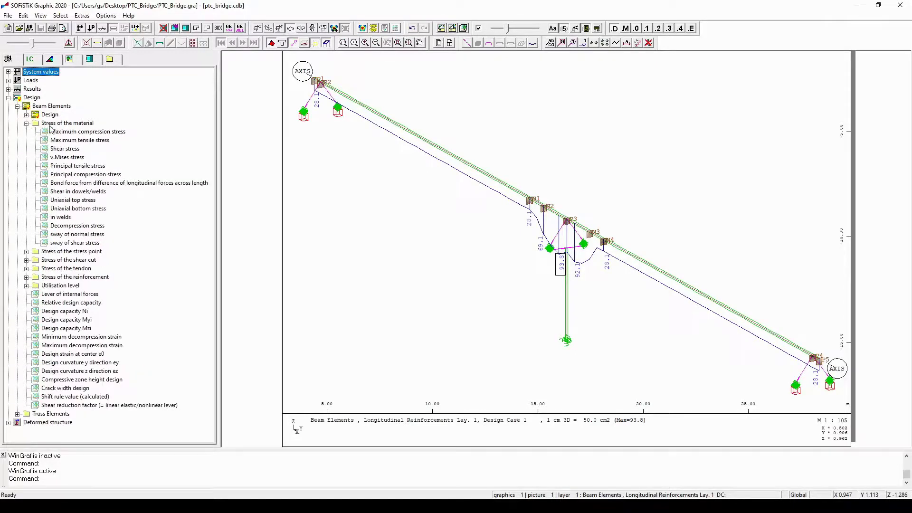
{"action": "double_click", "coordinate": [119, 133]}
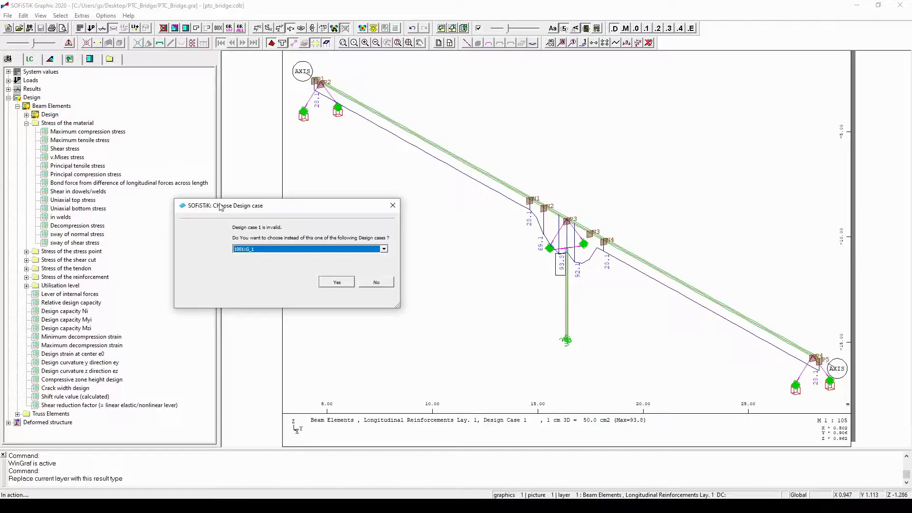
{"action": "left_click", "coordinate": [271, 251]}
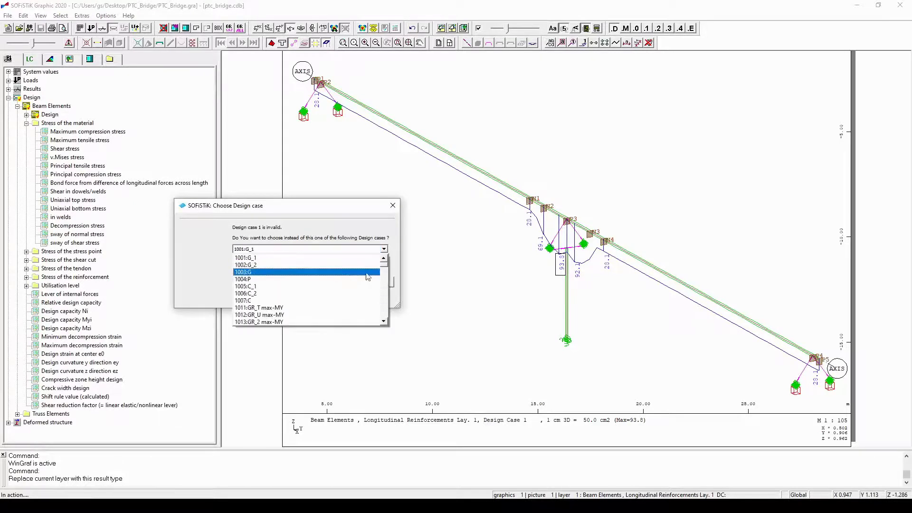
{"action": "left_click_drag", "start_coordinate": [386, 269], "coordinate": [386, 286]}
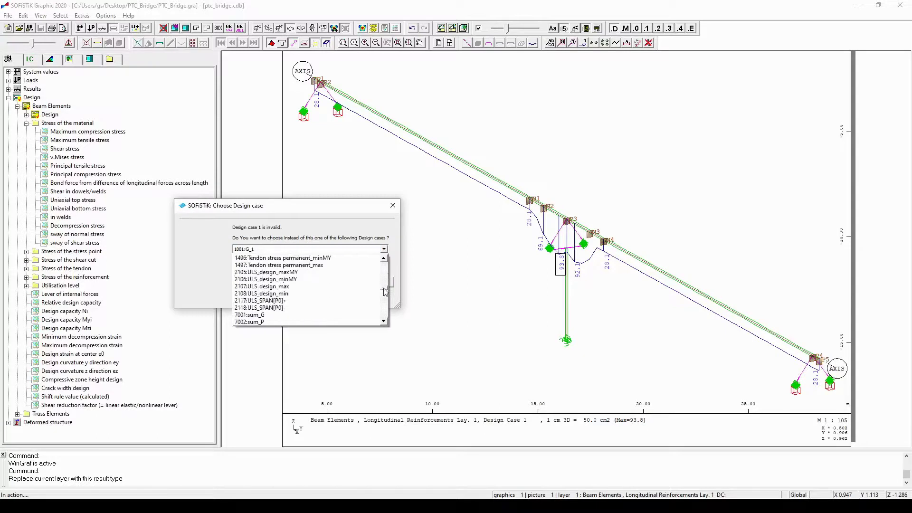
{"action": "left_click", "coordinate": [327, 275]}
{"action": "left_click", "coordinate": [334, 285]}
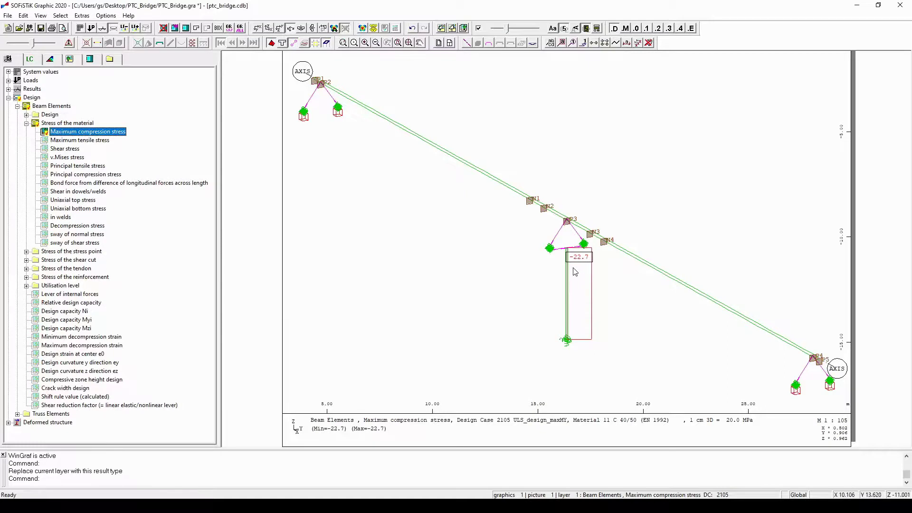
Display the deformed structure from nodal displacements for load case 31, Wind from left/right, with an enlargement factor of 1000.
{"action": "key", "text": "alt"}
{"action": "left_click", "coordinate": [8, 97]}
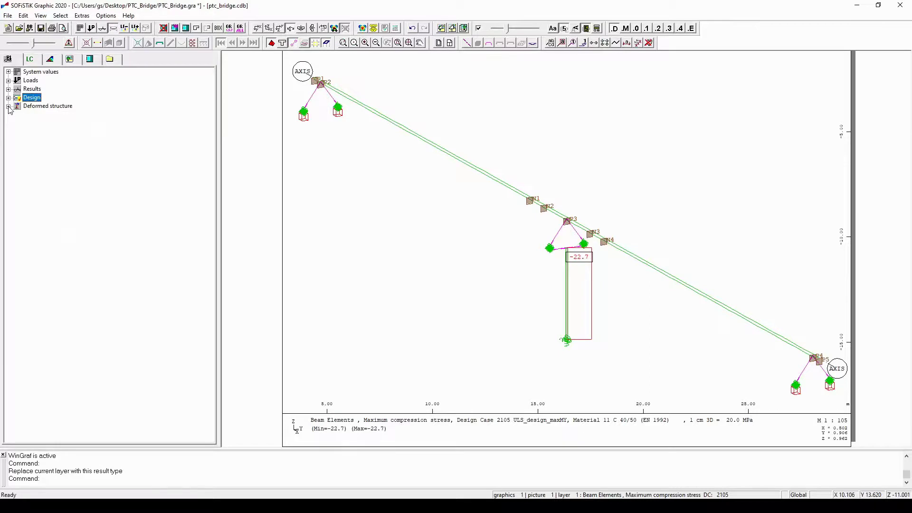
{"action": "left_click", "coordinate": [9, 107]}
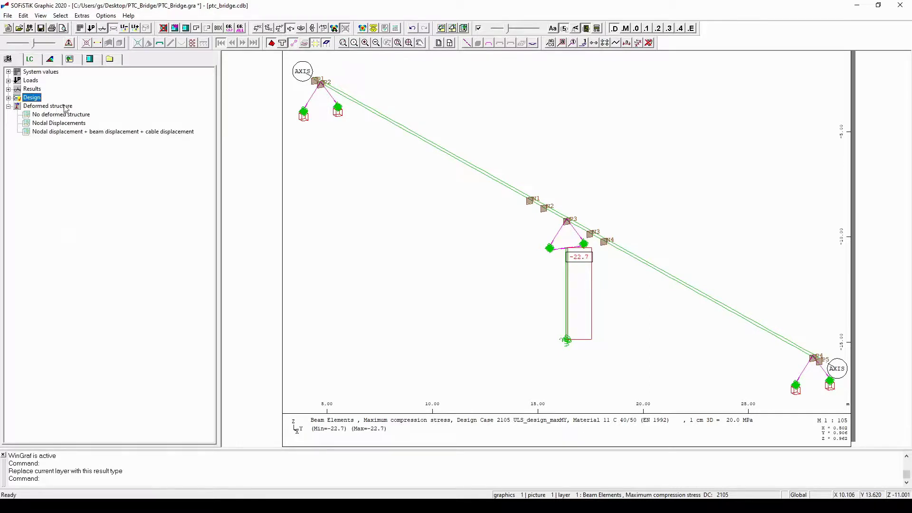
{"action": "double_click", "coordinate": [80, 127]}
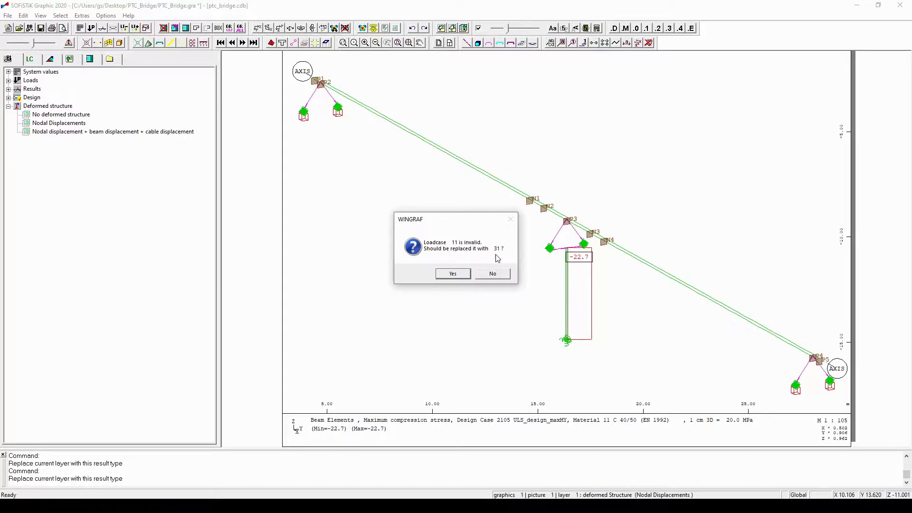
{"action": "left_click", "coordinate": [452, 275]}
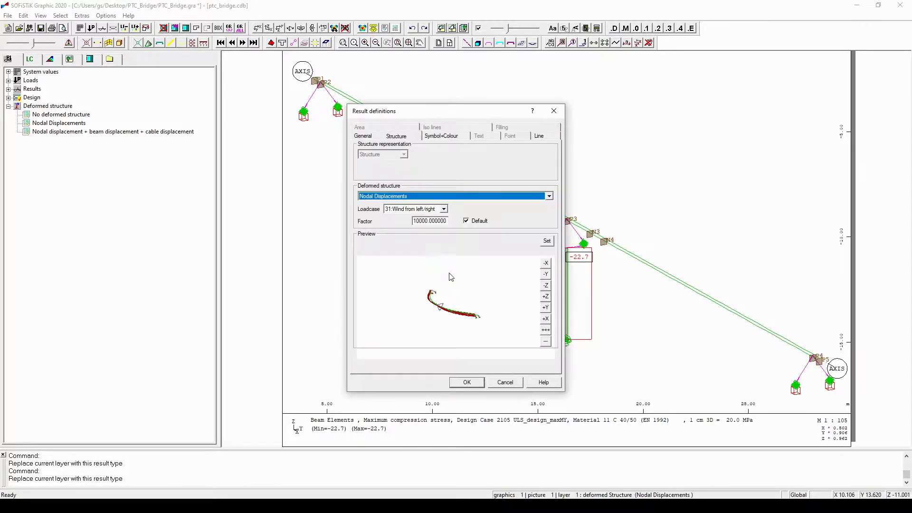
{"action": "double_click", "coordinate": [427, 222]}
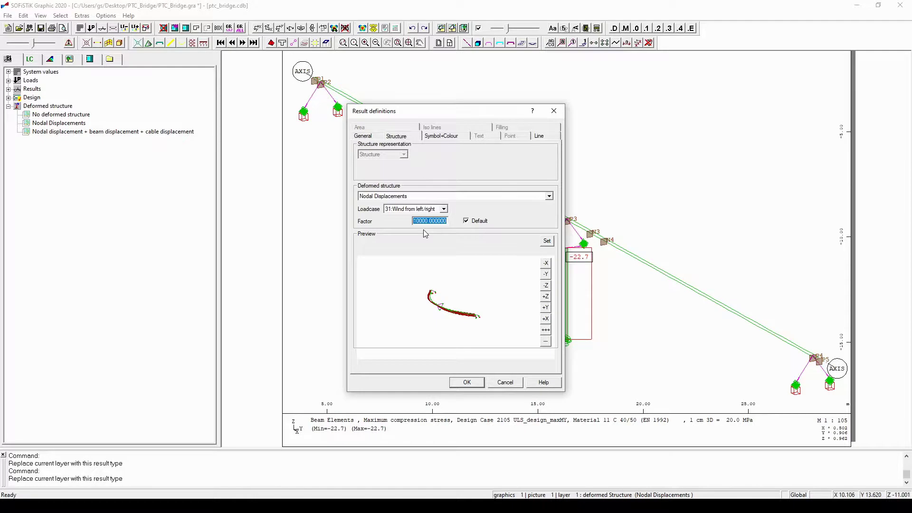
{"action": "type", "text": "1000"}
{"action": "left_click", "coordinate": [467, 382]}
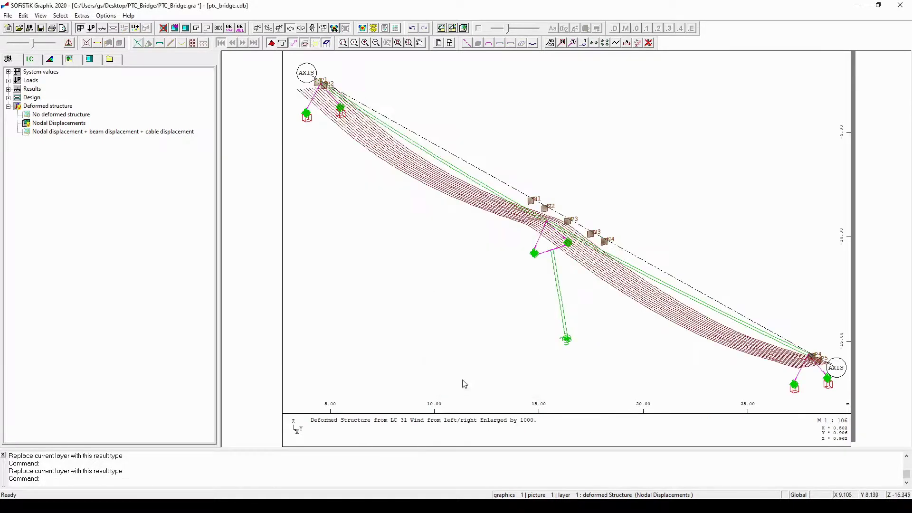
Apply the No deformed structure option with the plain structure representation on the current layer.
{"action": "left_click", "coordinate": [540, 275]}
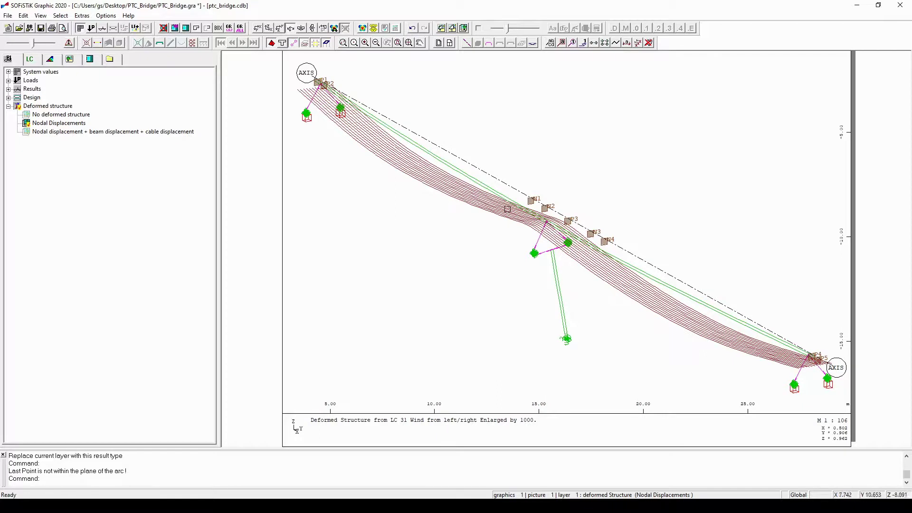
{"action": "left_click", "coordinate": [560, 238]}
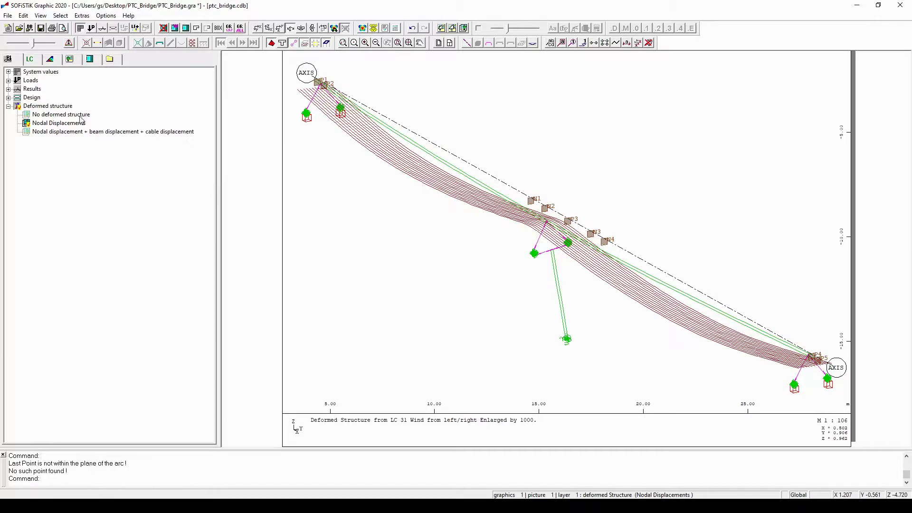
{"action": "double_click", "coordinate": [64, 116]}
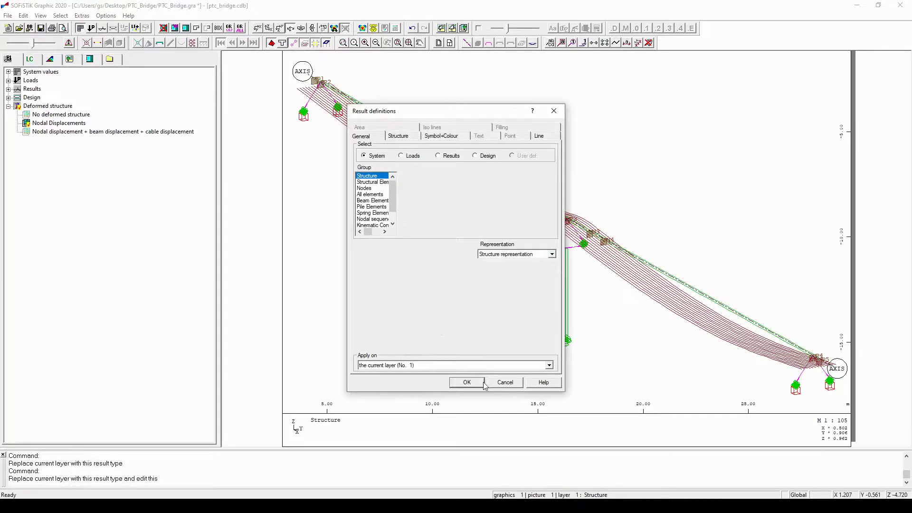
{"action": "left_click", "coordinate": [468, 383]}
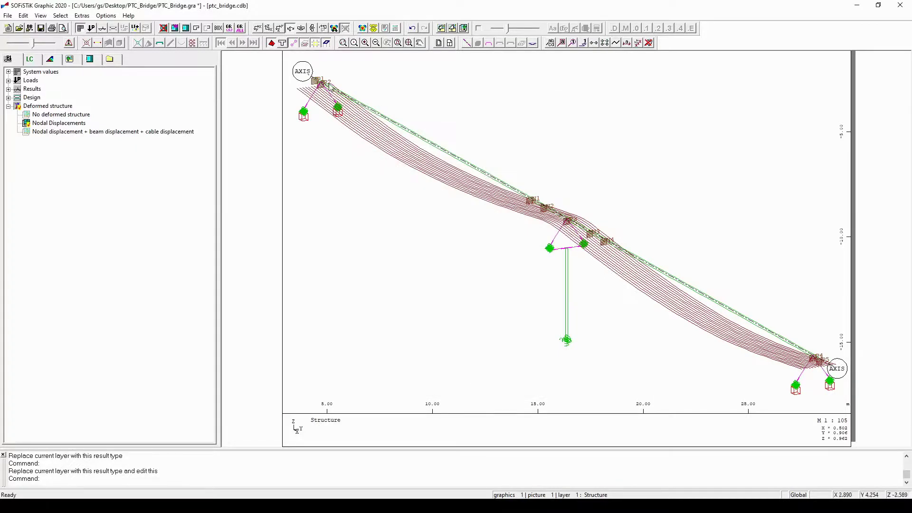
{"action": "left_click", "coordinate": [528, 201]}
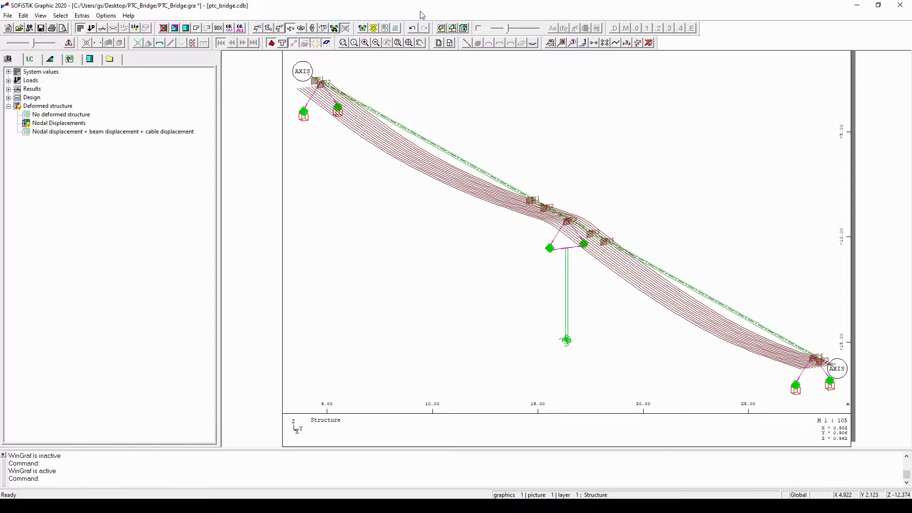
Display the beam elements' bending moment My from the Results group for load case 31.
{"action": "left_click", "coordinate": [8, 106]}
{"action": "left_click", "coordinate": [8, 89]}
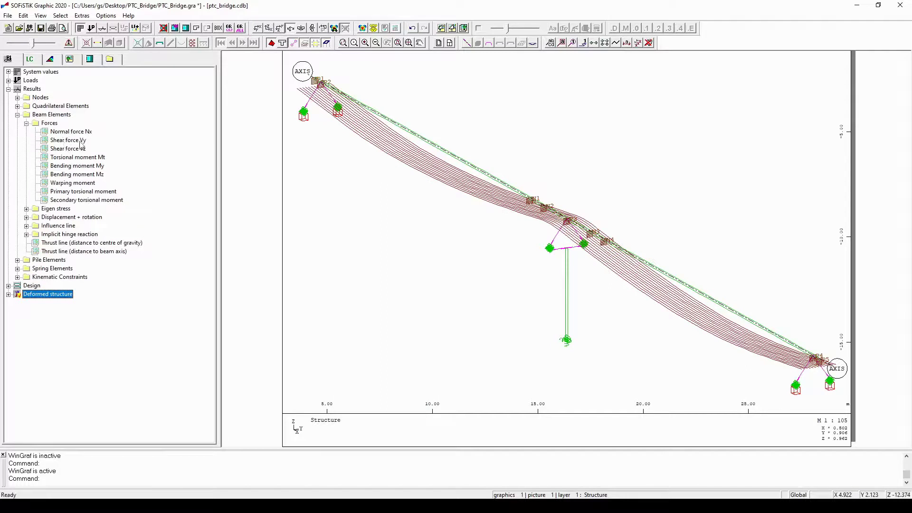
{"action": "double_click", "coordinate": [77, 165]}
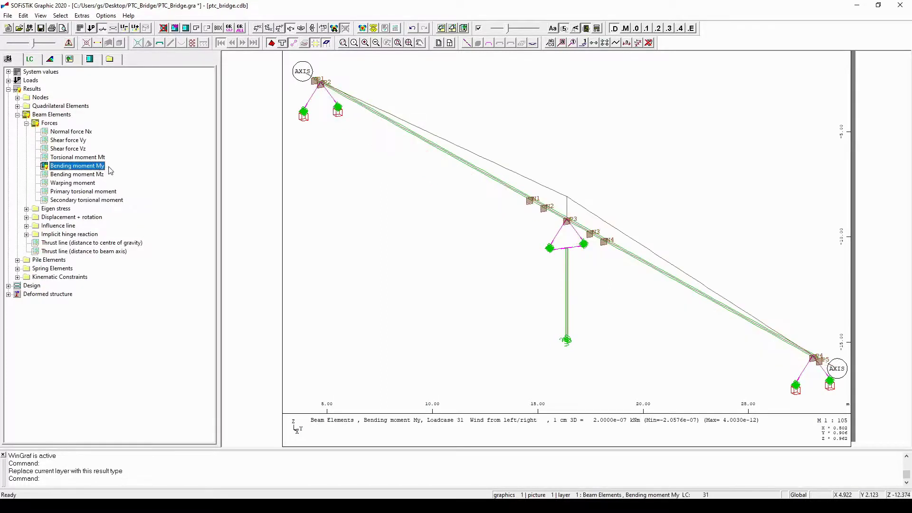
{"action": "key", "text": "alt"}
{"action": "key", "text": "Escape"}
Switch the bending moment display to load case 51, settlement abutment beginning.
{"action": "left_click", "coordinate": [30, 59]}
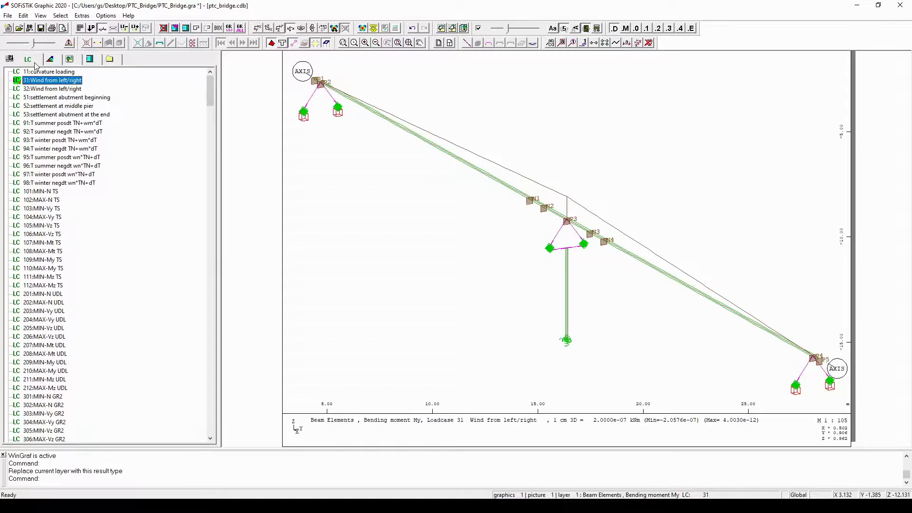
{"action": "key", "text": "alt"}
{"action": "left_click", "coordinate": [90, 101]}
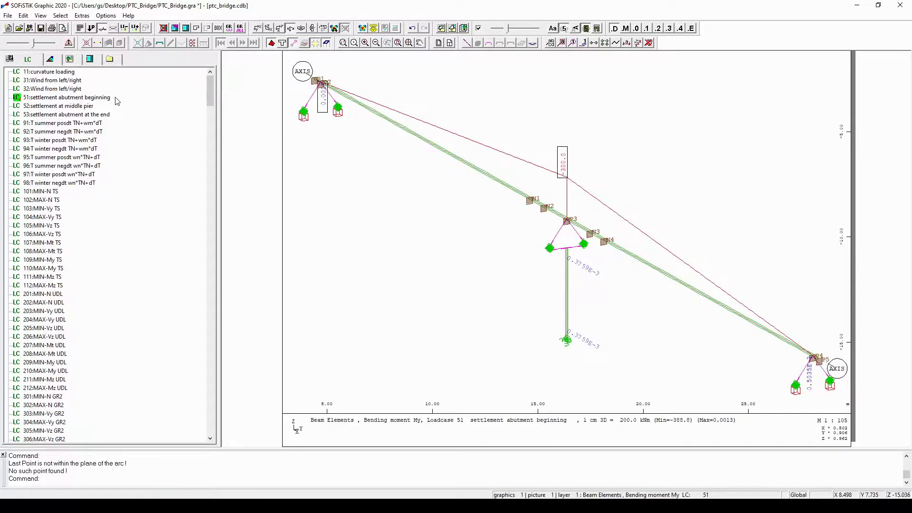
Step forward through the load cases to 91 and back to 51 to compare their bending moment diagrams.
{"action": "left_click", "coordinate": [136, 29]}
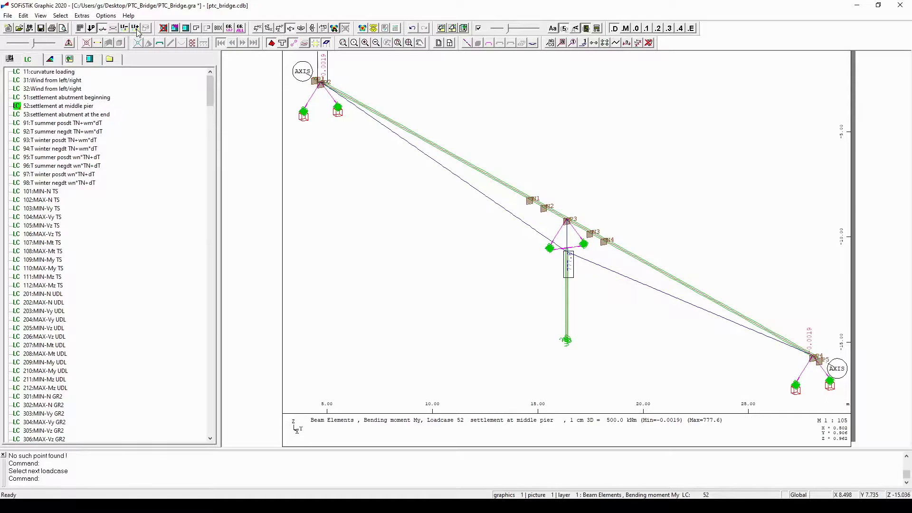
{"action": "left_click", "coordinate": [136, 29]}
{"action": "left_click", "coordinate": [137, 29]}
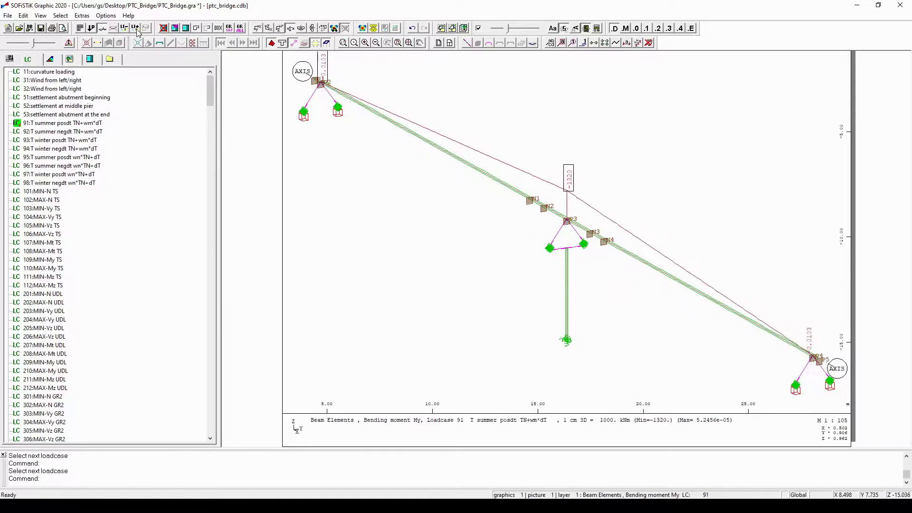
{"action": "left_click", "coordinate": [128, 29]}
{"action": "left_click", "coordinate": [128, 30]}
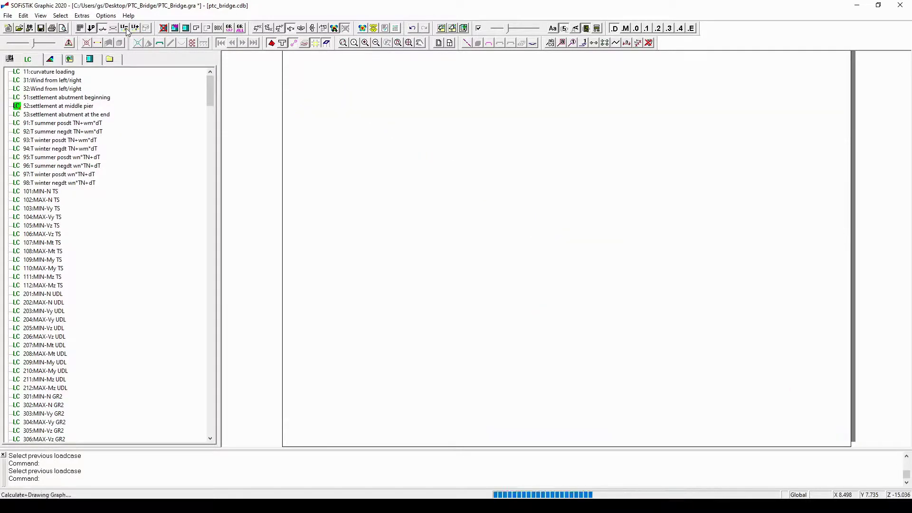
{"action": "left_click", "coordinate": [128, 29]}
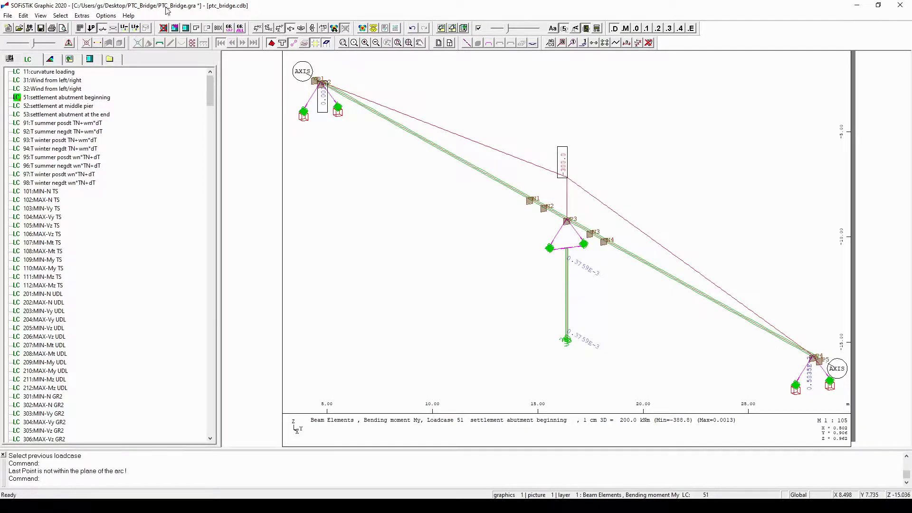
Hide the kinematic constraints of element group 20 through the group selection.
{"action": "left_click", "coordinate": [231, 29]}
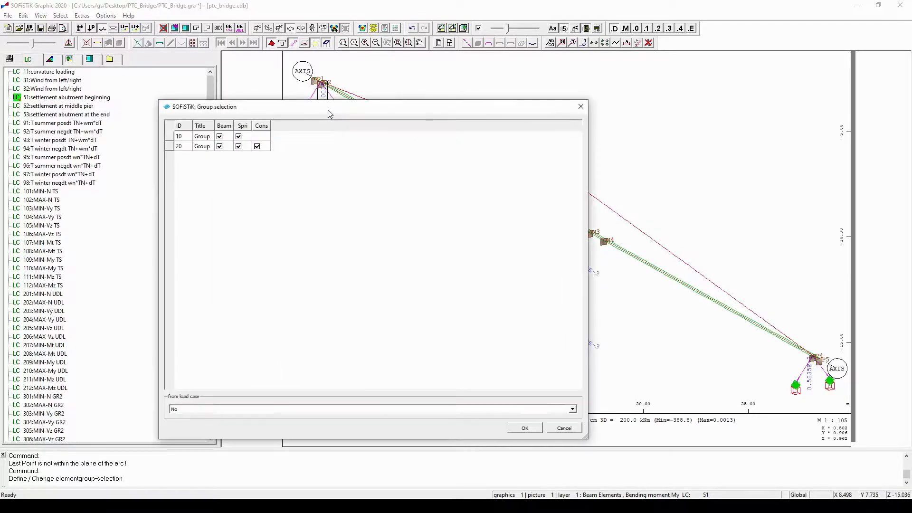
{"action": "left_click_drag", "start_coordinate": [330, 114], "coordinate": [250, 76]}
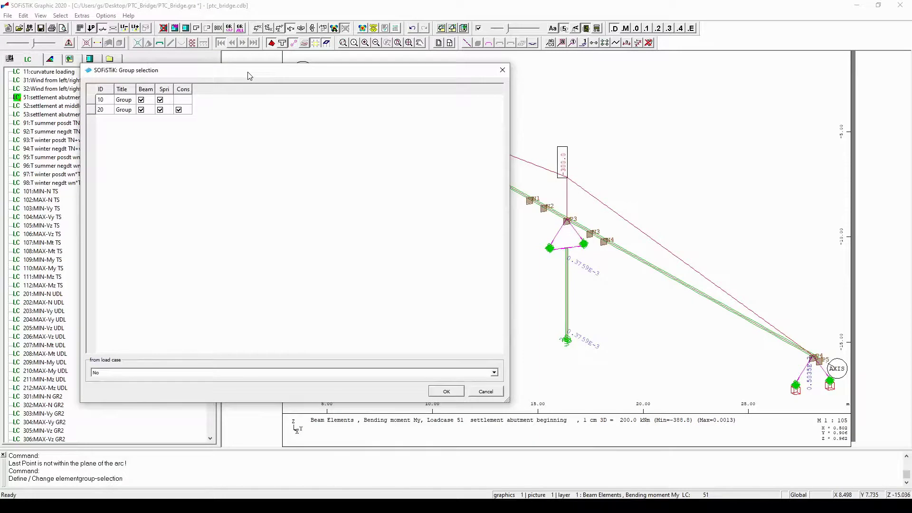
{"action": "left_click", "coordinate": [179, 111]}
{"action": "left_click", "coordinate": [447, 391]}
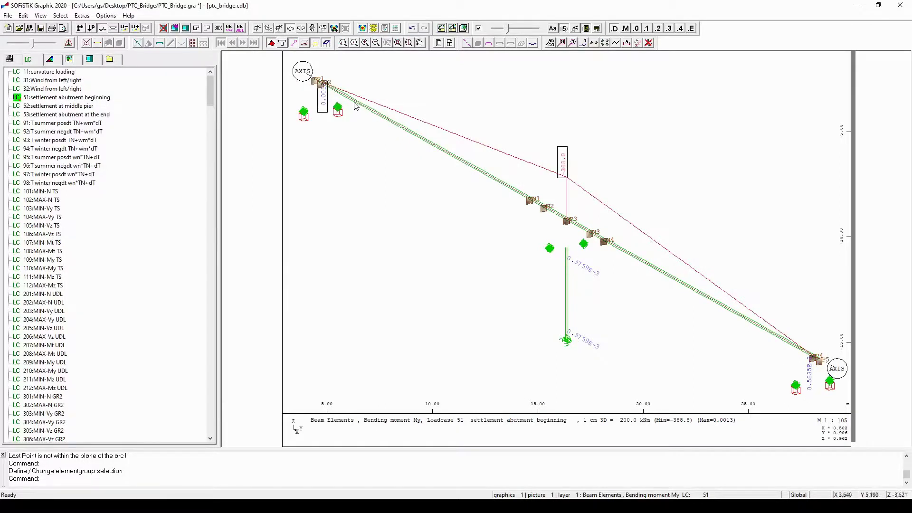
{"action": "left_click", "coordinate": [348, 72]}
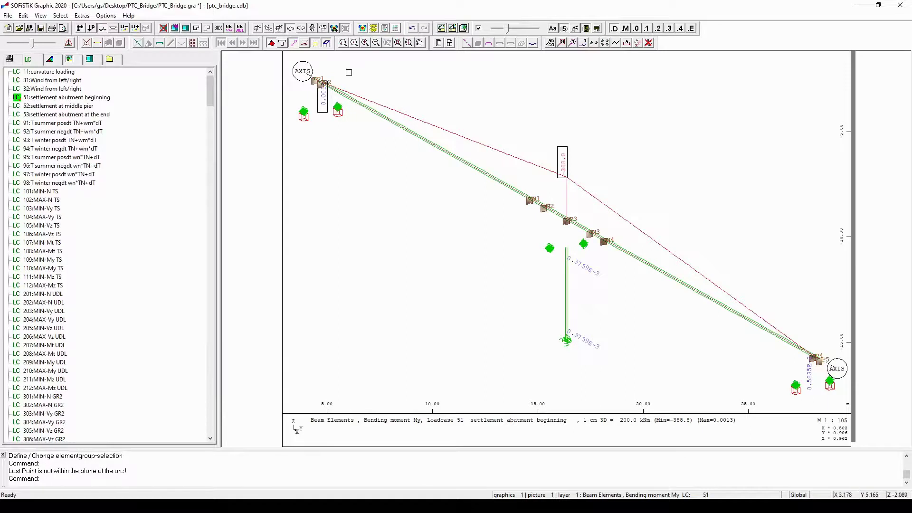
Switch all element groups back on and hide the spring elements of groups 10 and 20.
{"action": "left_click", "coordinate": [241, 32]}
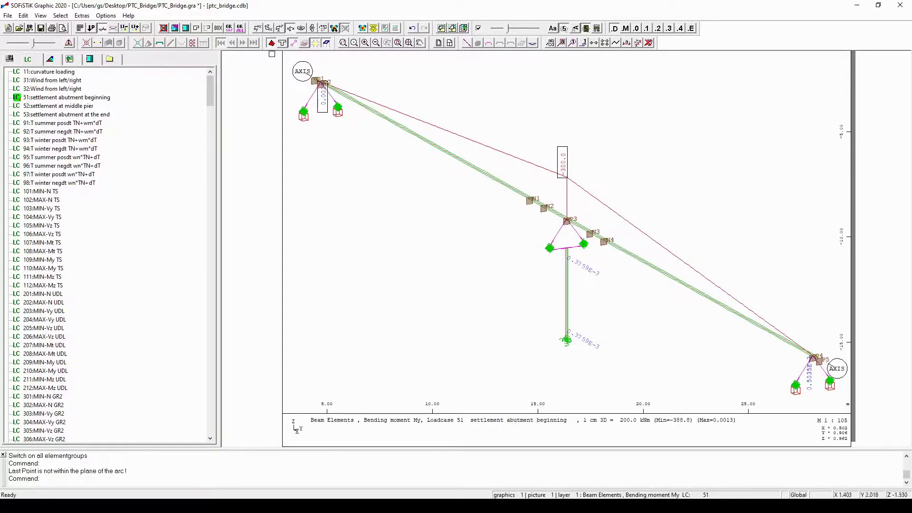
{"action": "left_click", "coordinate": [229, 28]}
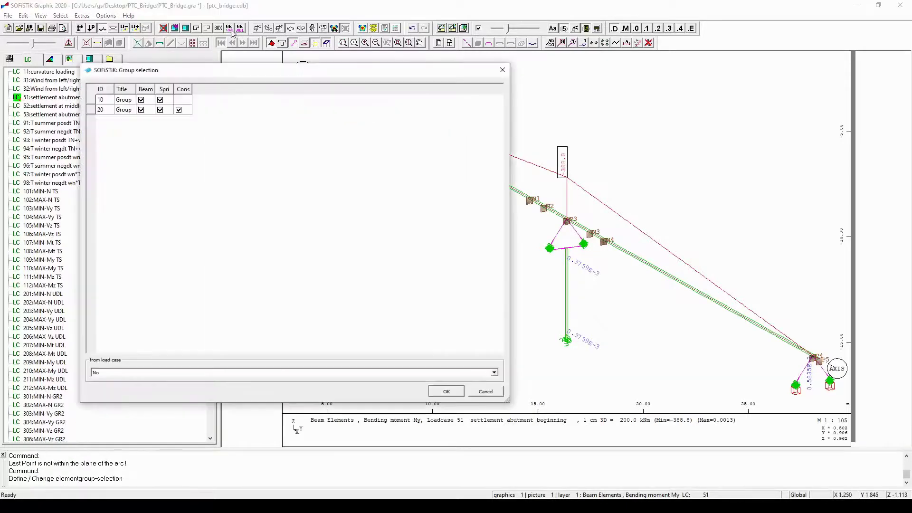
{"action": "left_click", "coordinate": [171, 101]}
{"action": "left_click", "coordinate": [170, 113], "text": "shift"}
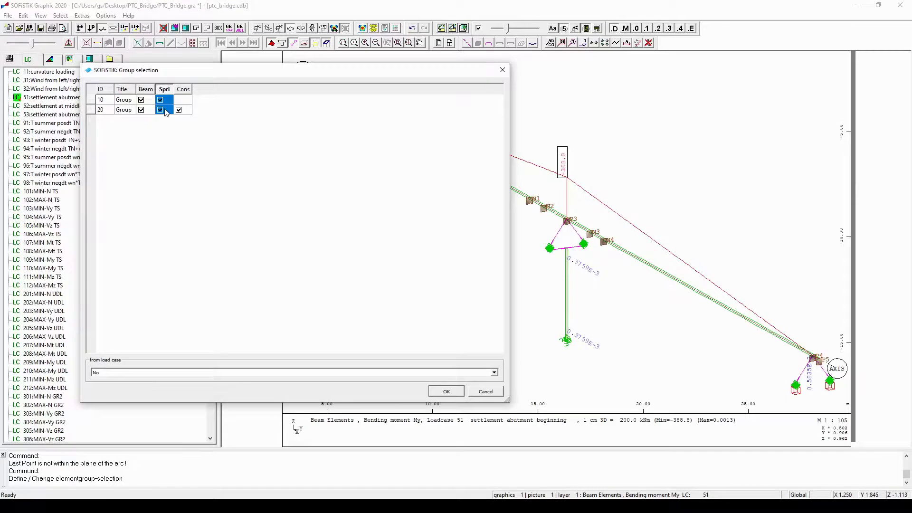
{"action": "right_click", "coordinate": [166, 112]}
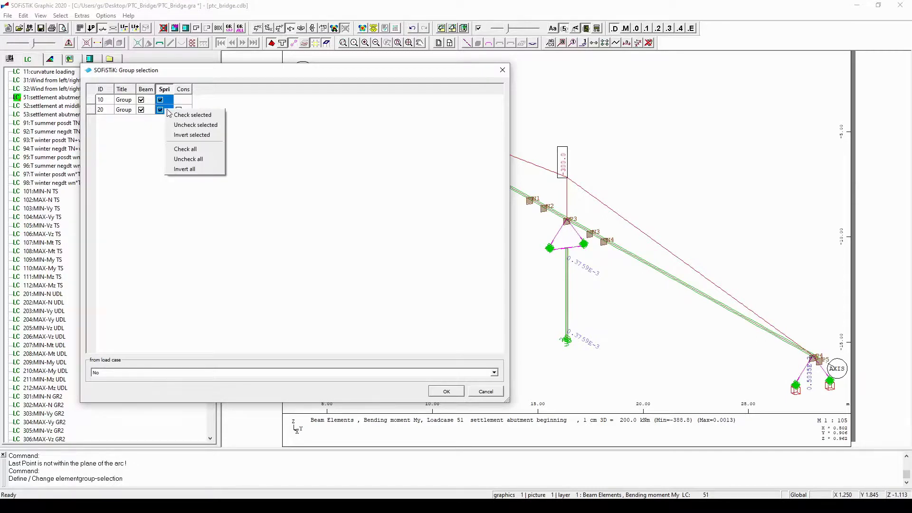
{"action": "left_click", "coordinate": [218, 126]}
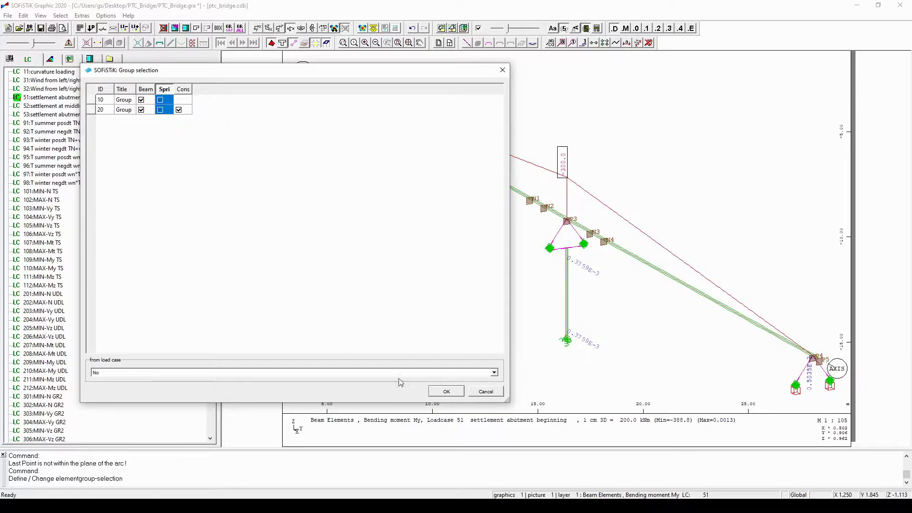
{"action": "left_click", "coordinate": [444, 391]}
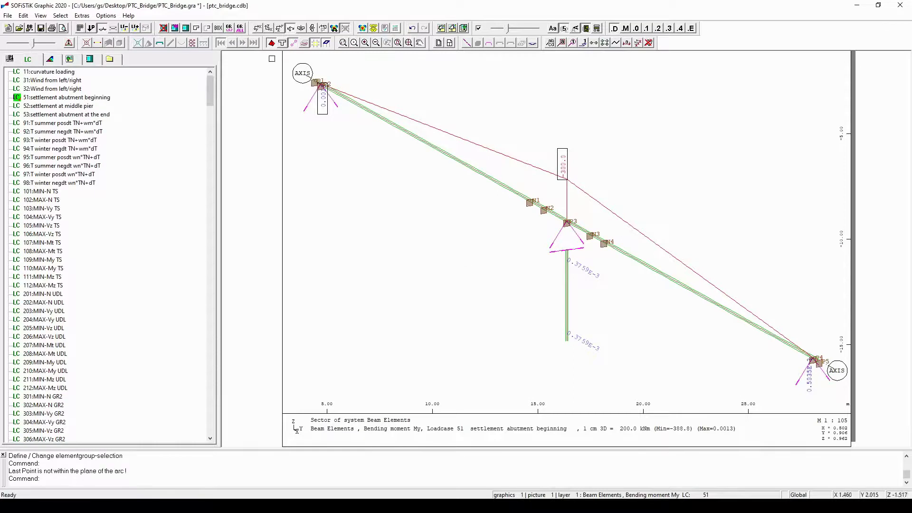
Show all element groups again, and uncheck both springs and constraints for groups 10 and 20 so only beams are drawn.
{"action": "left_click", "coordinate": [240, 28]}
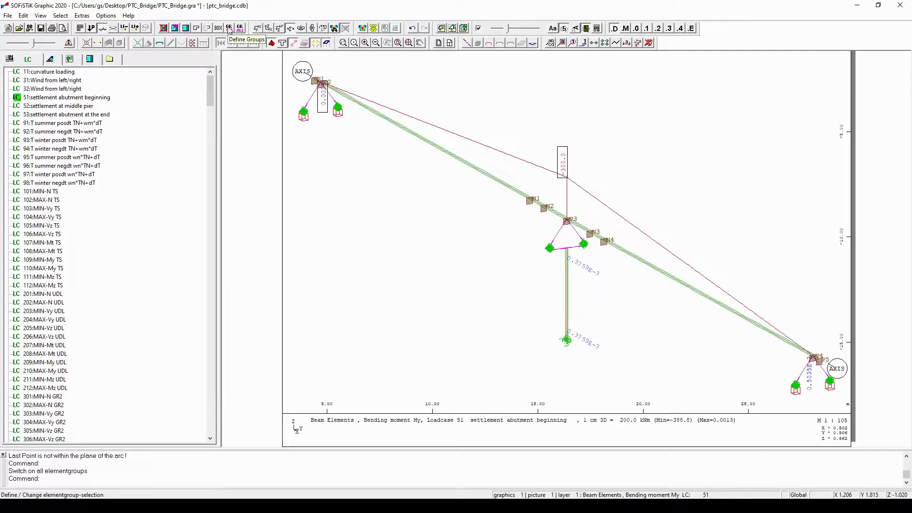
{"action": "left_click", "coordinate": [230, 29]}
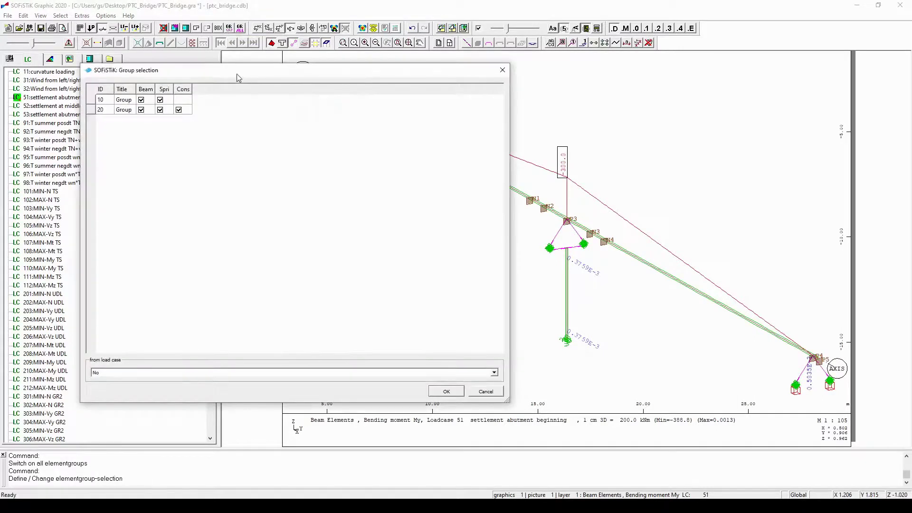
{"action": "left_click", "coordinate": [188, 101]}
{"action": "left_click_drag", "start_coordinate": [188, 101], "coordinate": [172, 112]}
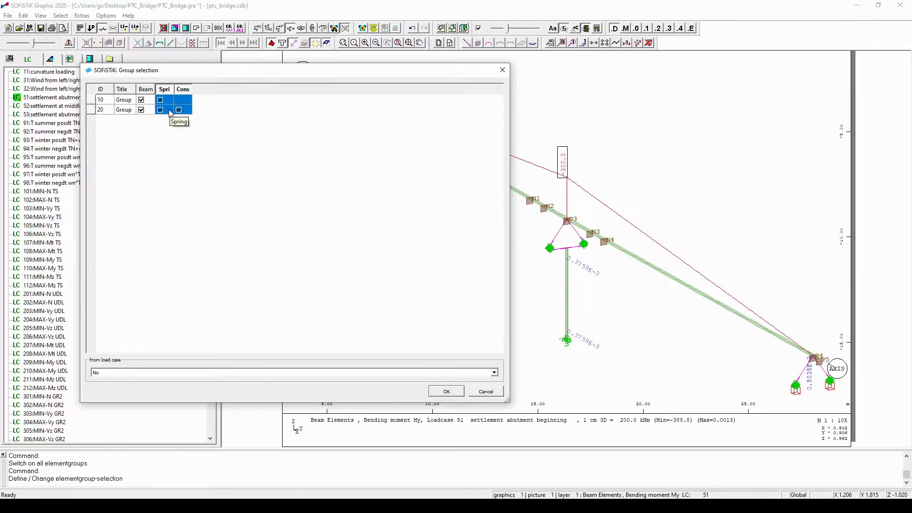
{"action": "right_click", "coordinate": [170, 113]}
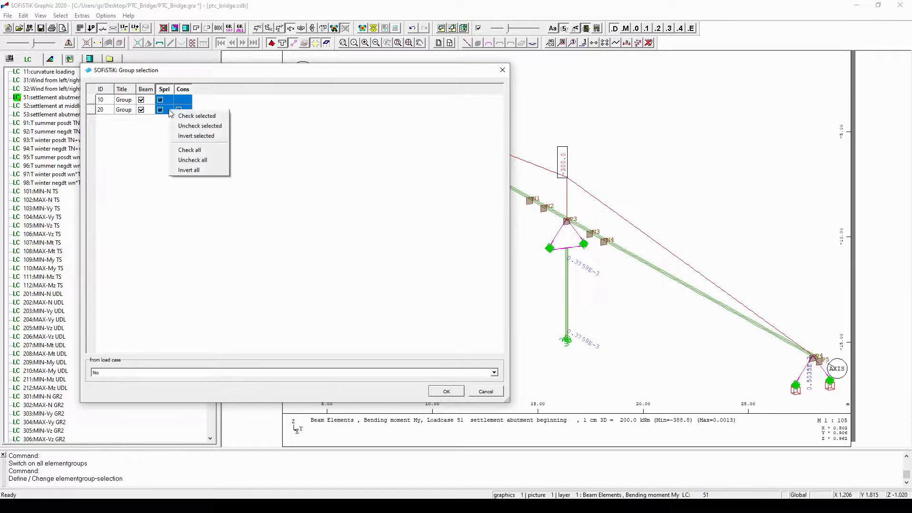
{"action": "left_click", "coordinate": [222, 127]}
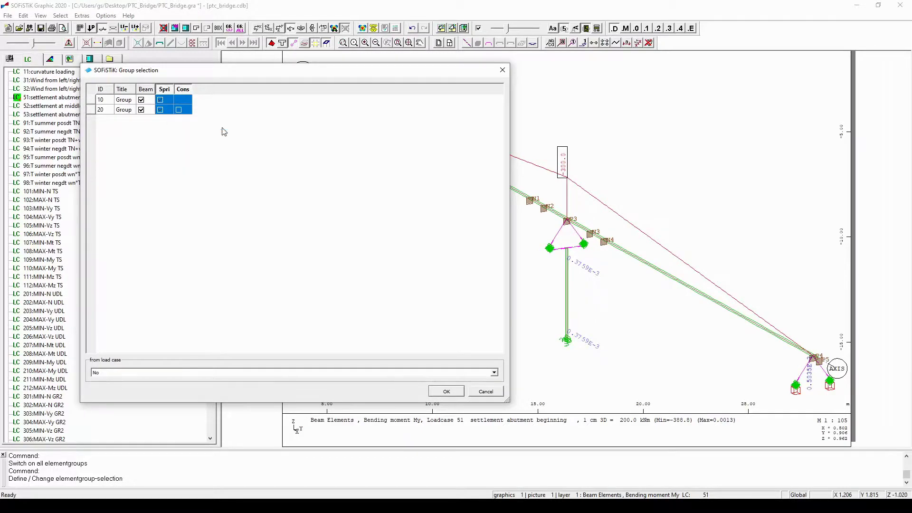
{"action": "left_click", "coordinate": [457, 391]}
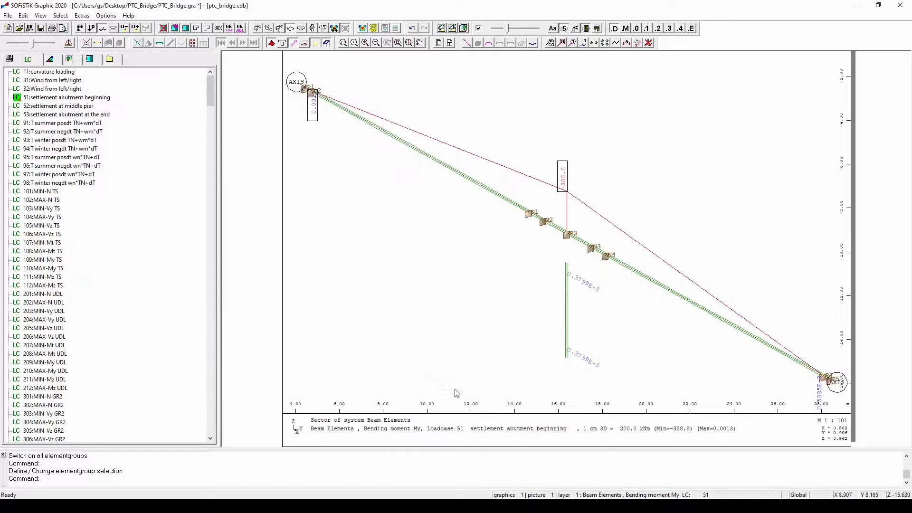
Switch all element groups back on and save the graphic file.
{"action": "left_click", "coordinate": [479, 234]}
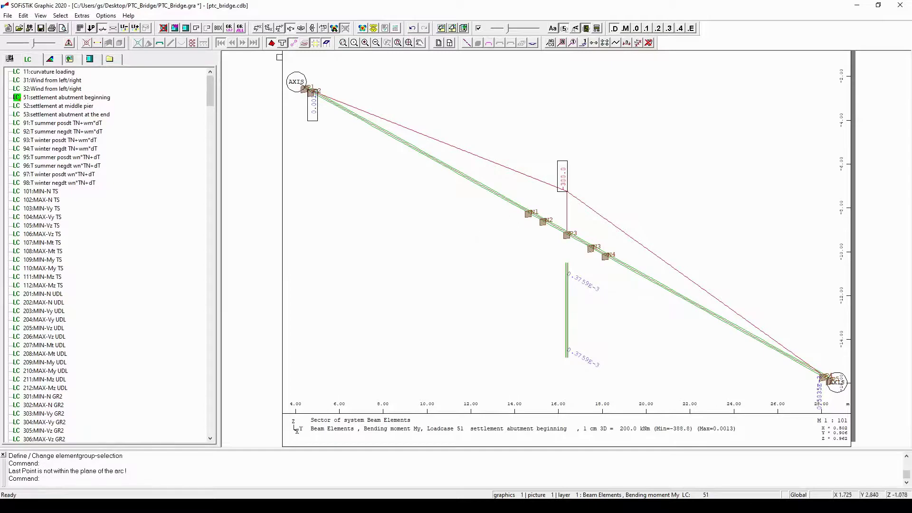
{"action": "left_click", "coordinate": [240, 28]}
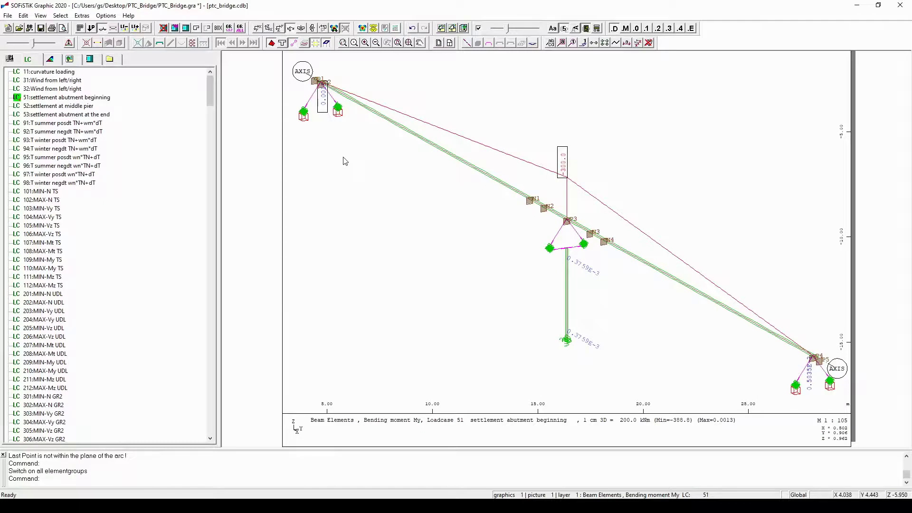
{"action": "key", "text": "ctrl+s"}
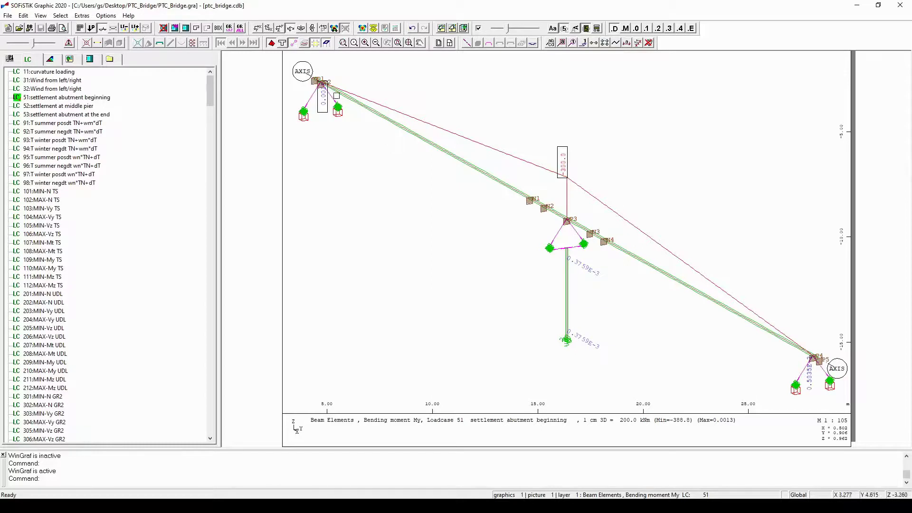
{"action": "left_click", "coordinate": [516, 202]}
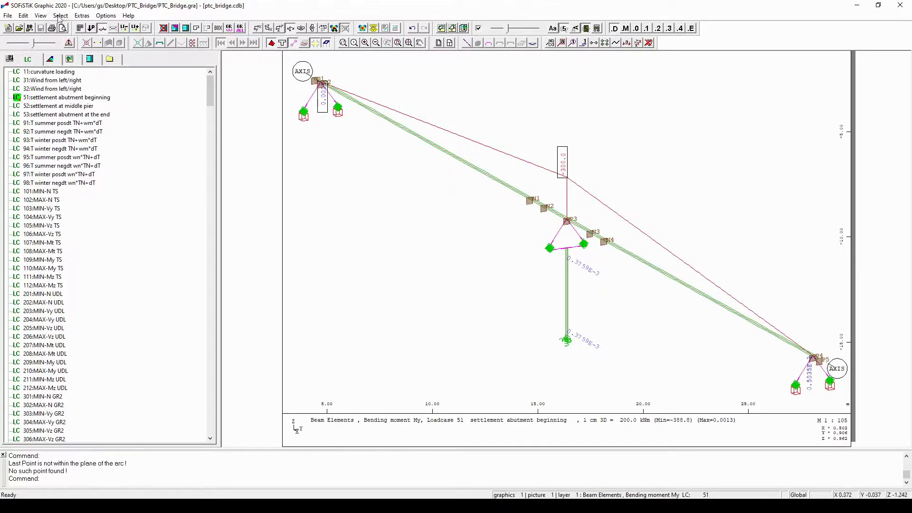
Hide the axis placements and the central lane of the bridge in the axes display.
{"action": "left_click", "coordinate": [21, 17]}
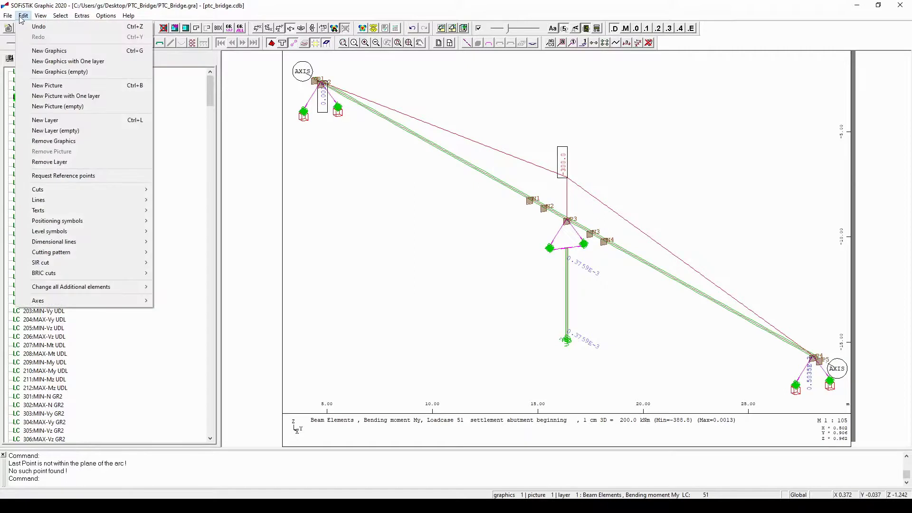
{"action": "mouse_move", "coordinate": [87, 303]}
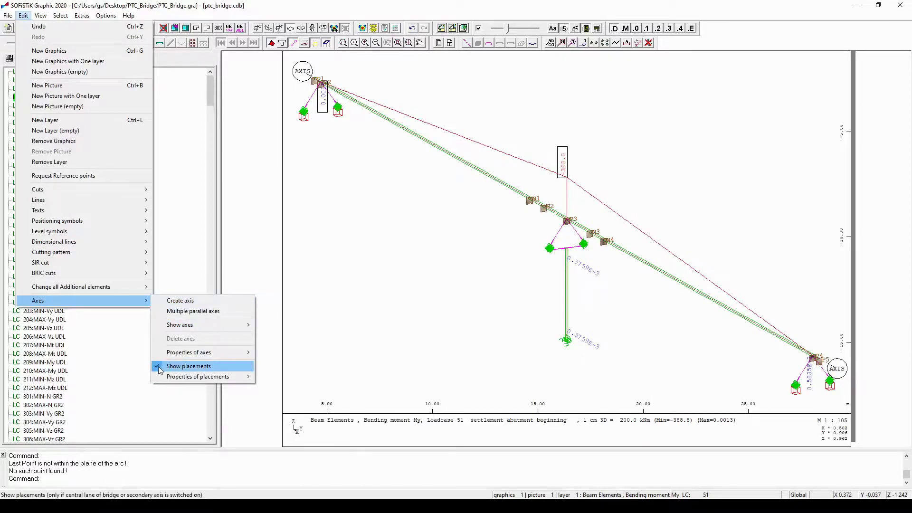
{"action": "left_click", "coordinate": [188, 366]}
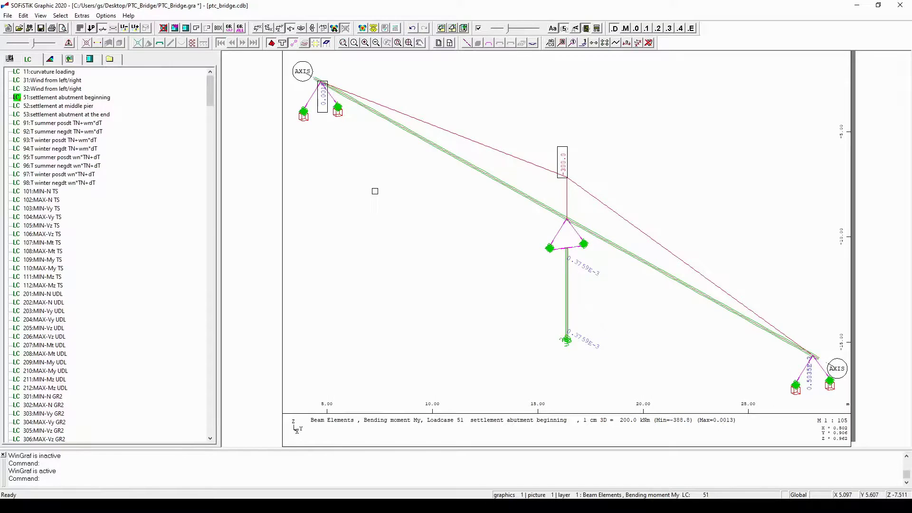
{"action": "left_click", "coordinate": [24, 16]}
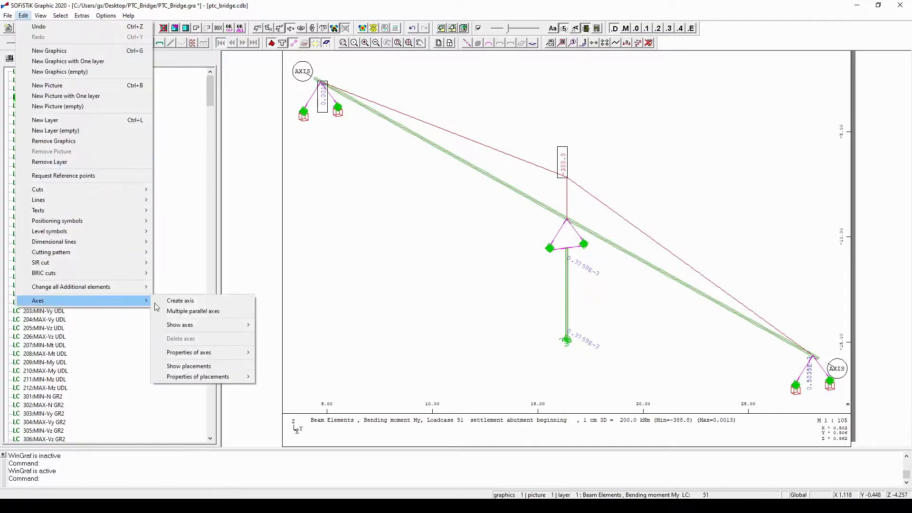
{"action": "mouse_move", "coordinate": [192, 327]}
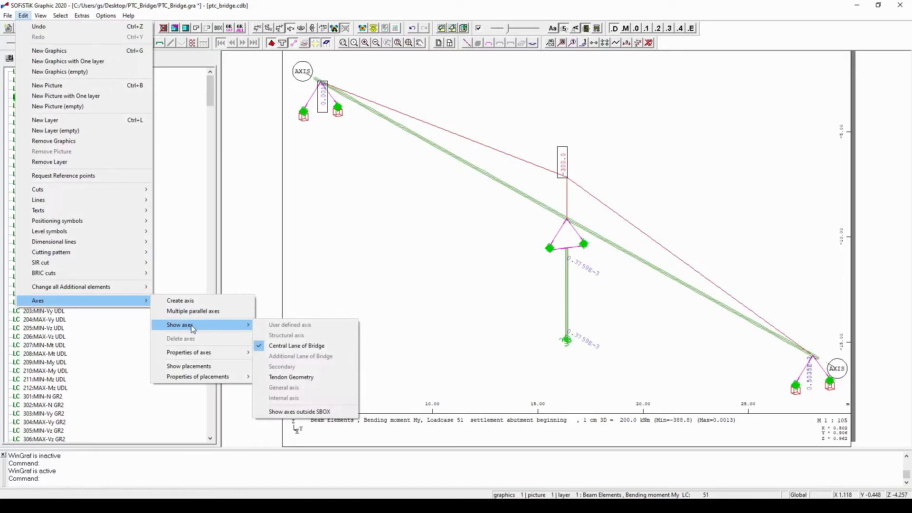
{"action": "left_click", "coordinate": [288, 346]}
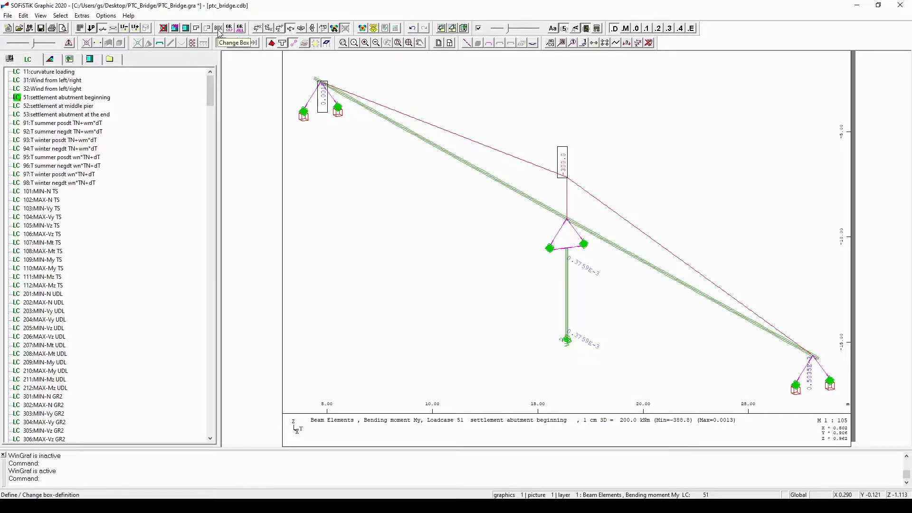
Limit the display to a box sector drawn around the middle pier.
{"action": "left_click", "coordinate": [219, 28]}
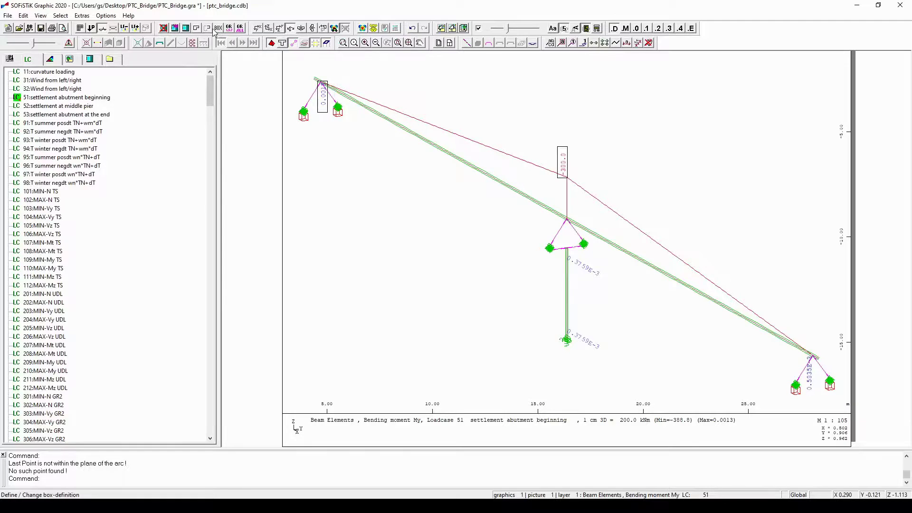
{"action": "left_click", "coordinate": [207, 31]}
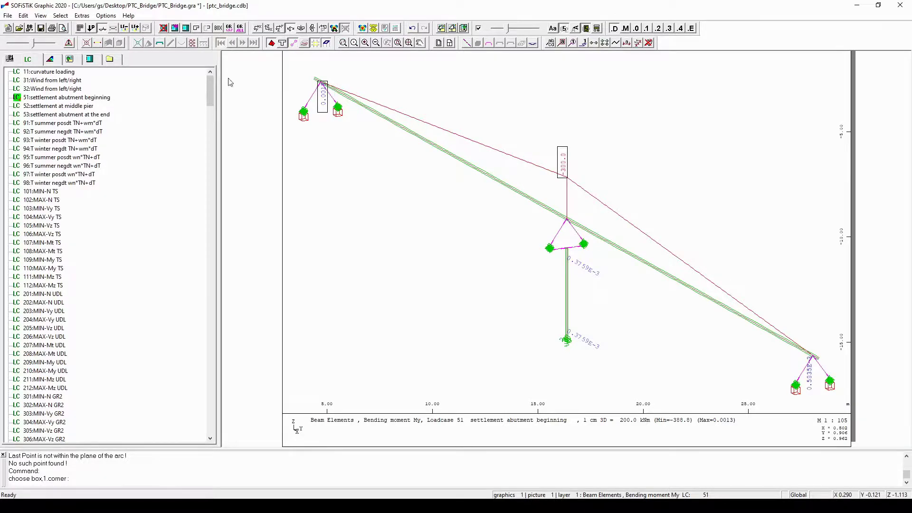
{"action": "left_click", "coordinate": [546, 271]}
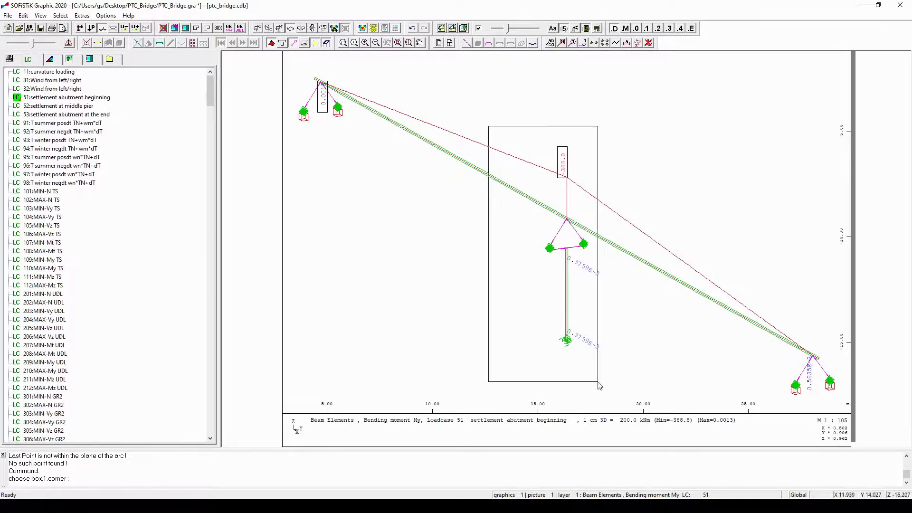
{"action": "left_click", "coordinate": [633, 383]}
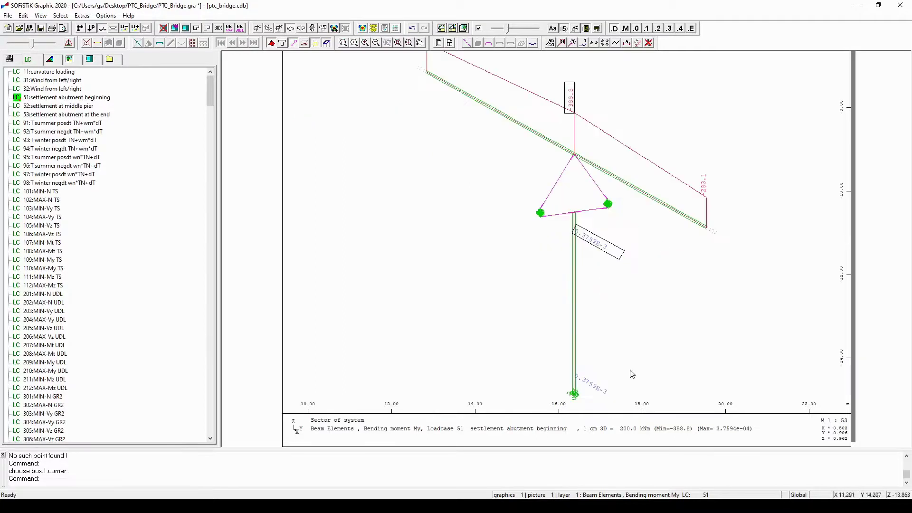
{"action": "left_click", "coordinate": [669, 314]}
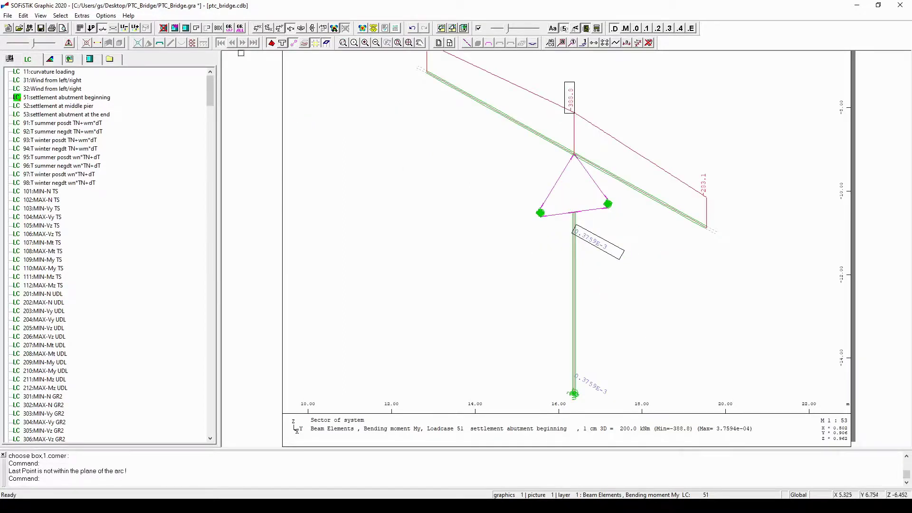
Review the box sector definition without changing it, and switch off all boxes to restore the whole structure.
{"action": "left_click", "coordinate": [219, 28]}
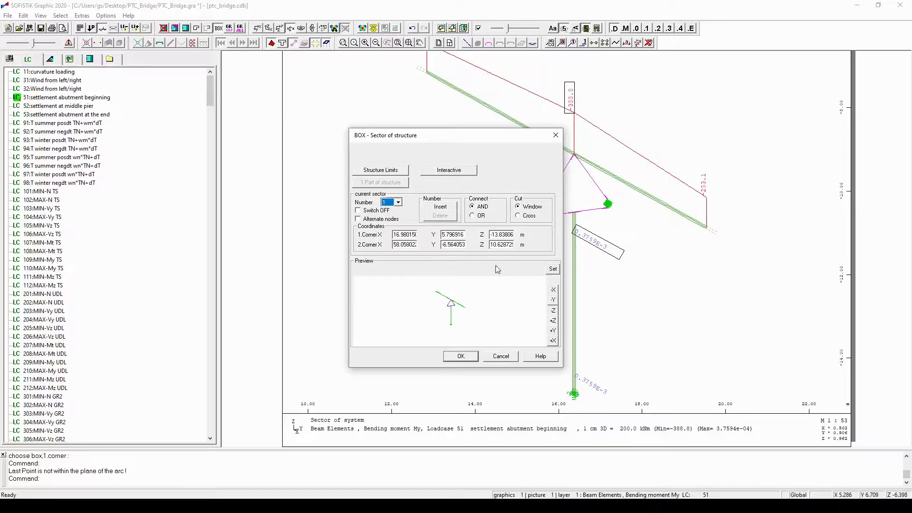
{"action": "left_click", "coordinate": [500, 356]}
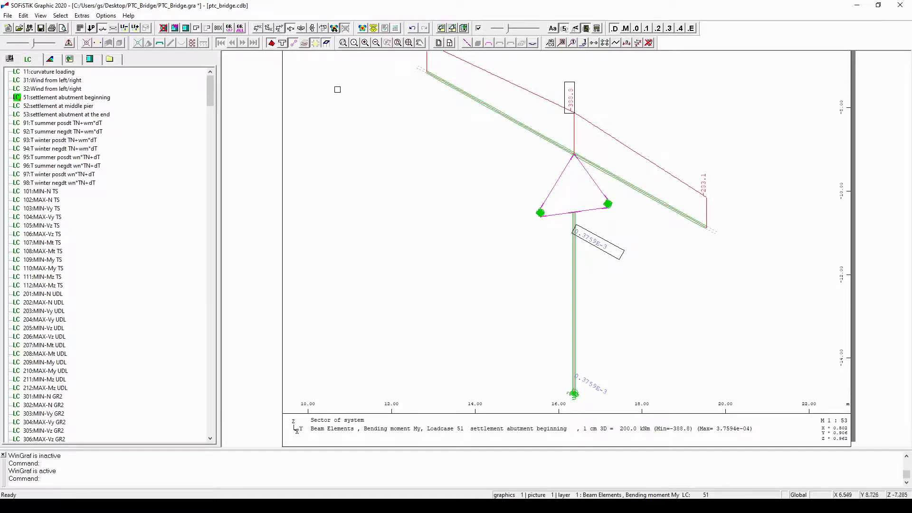
{"action": "left_click", "coordinate": [196, 29]}
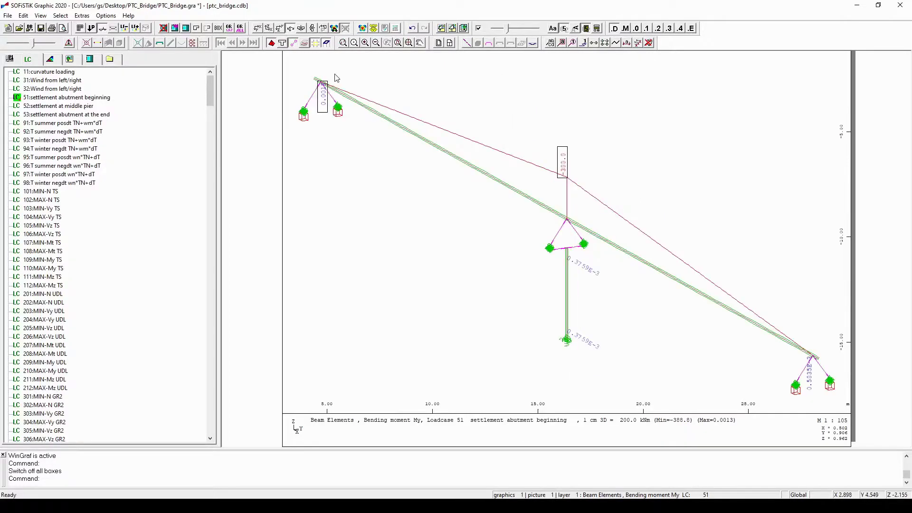
Rotate the bridge view horizontally to the opposite side, and flip it vertically and back.
{"action": "left_click", "coordinate": [302, 29]}
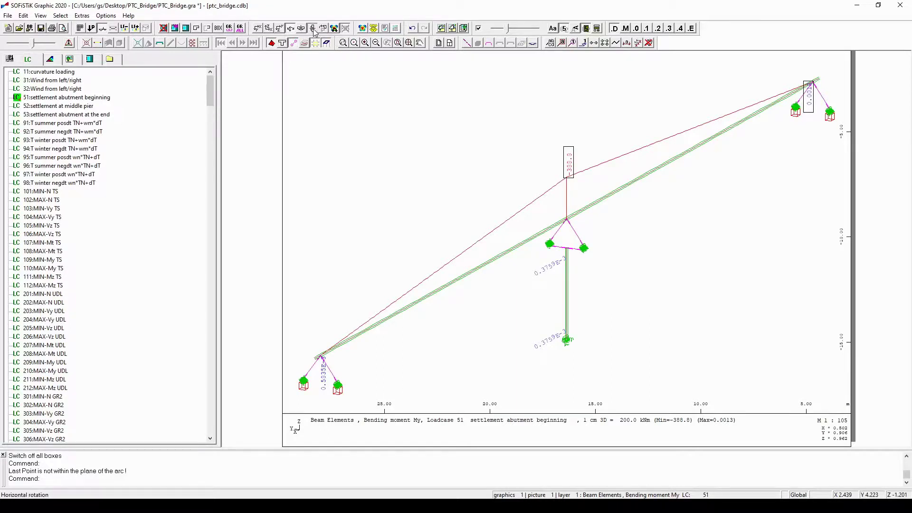
{"action": "left_click", "coordinate": [313, 28]}
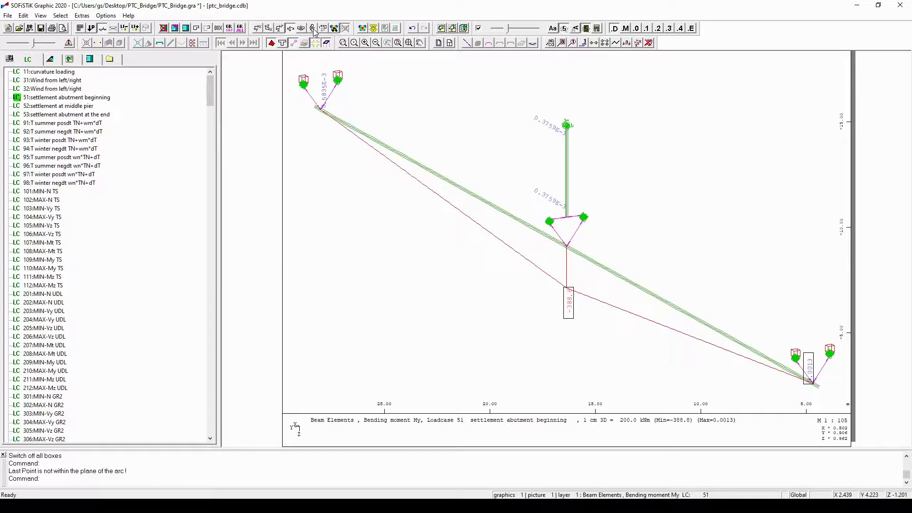
{"action": "left_click", "coordinate": [313, 29]}
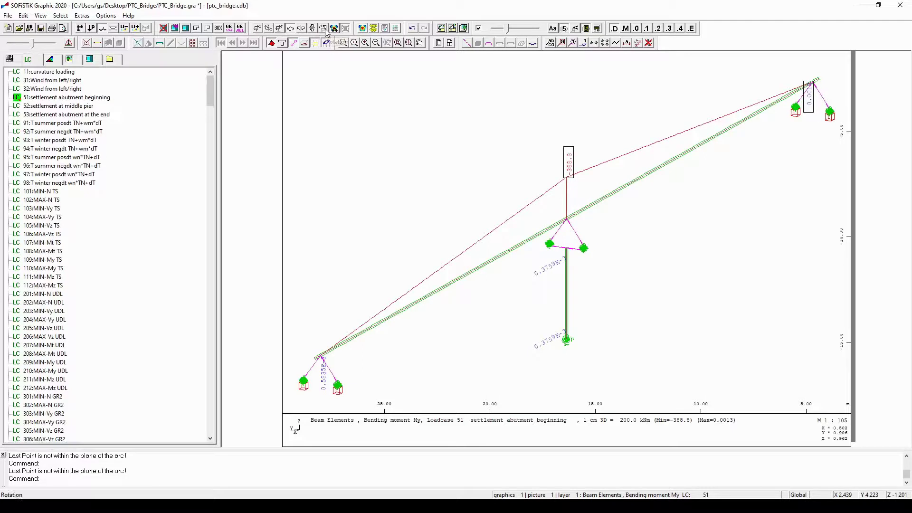
Rotate the view in quarter turns through a full circle.
{"action": "left_click", "coordinate": [323, 29]}
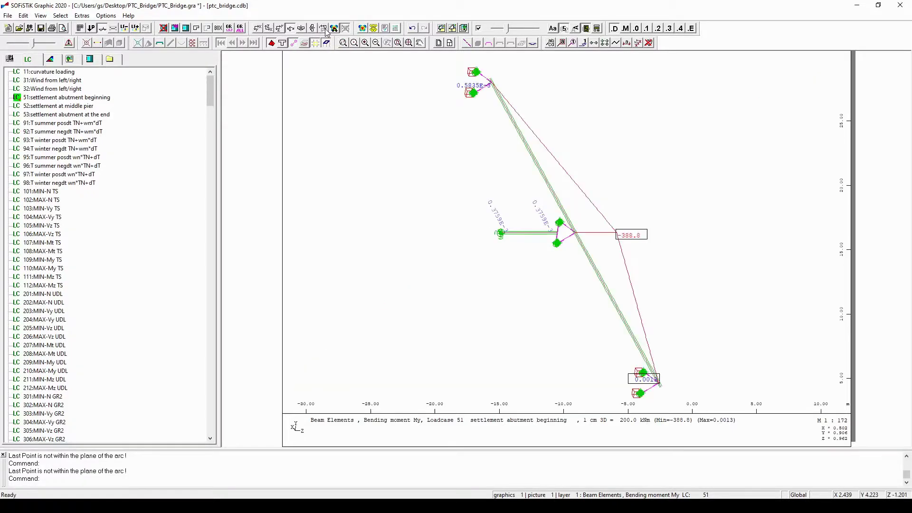
{"action": "left_click", "coordinate": [326, 30]}
{"action": "left_click", "coordinate": [326, 31]}
{"action": "left_click", "coordinate": [326, 31]}
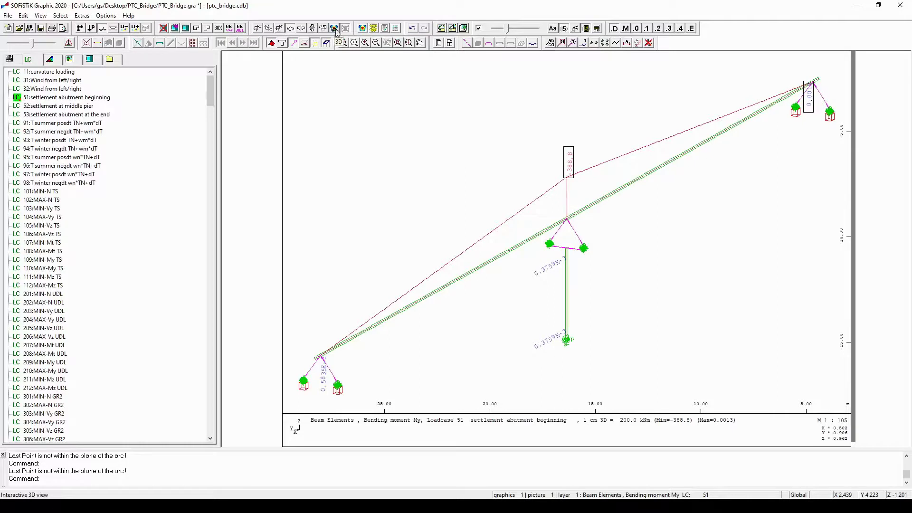
Orbit the bridge in the interactive 3D view and apply the new viewing direction to all selected layers in the layer tree.
{"action": "left_click", "coordinate": [336, 30]}
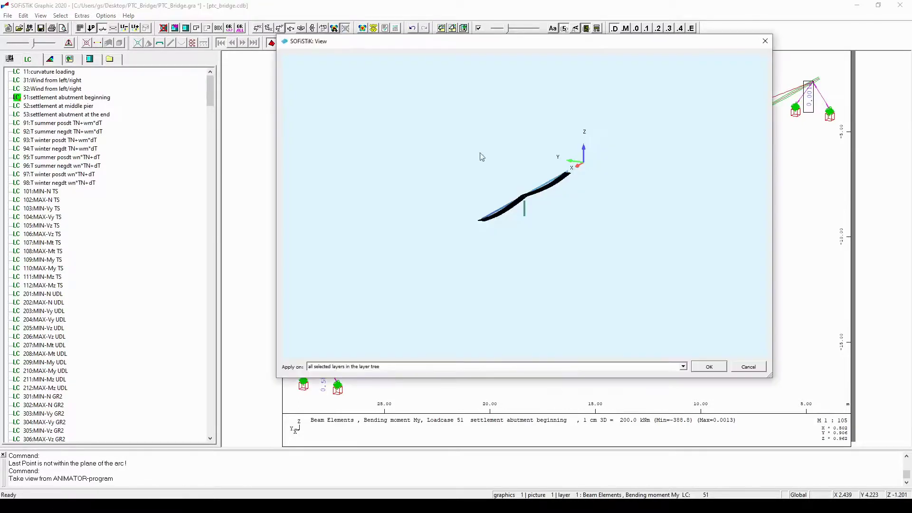
{"action": "scroll", "coordinate": [552, 186], "scroll_direction": "up", "scroll_amount": 6}
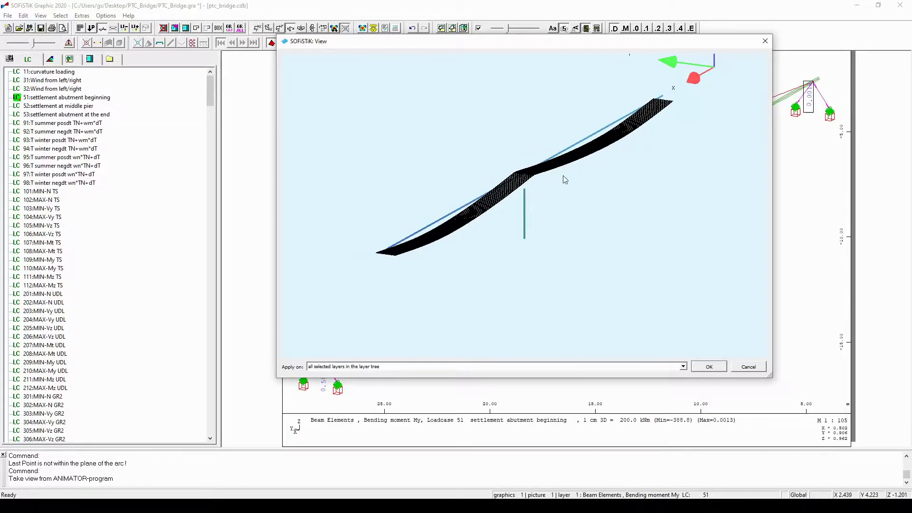
{"action": "scroll", "coordinate": [565, 181], "scroll_direction": "up", "scroll_amount": 2}
{"action": "scroll", "coordinate": [556, 202], "scroll_direction": "up", "scroll_amount": 1}
{"action": "mouse_move", "coordinate": [554, 205]}
{"action": "left_mouse_down"}
{"action": "mouse_move", "coordinate": [557, 193]}
{"action": "mouse_move", "coordinate": [544, 238]}
{"action": "mouse_move", "coordinate": [539, 220]}
{"action": "mouse_move", "coordinate": [509, 259]}
{"action": "mouse_move", "coordinate": [486, 263]}
{"action": "mouse_move", "coordinate": [603, 226]}
{"action": "mouse_move", "coordinate": [533, 265]}
{"action": "mouse_move", "coordinate": [562, 245]}
{"action": "mouse_move", "coordinate": [574, 258]}
{"action": "mouse_move", "coordinate": [540, 238]}
{"action": "left_mouse_up"}
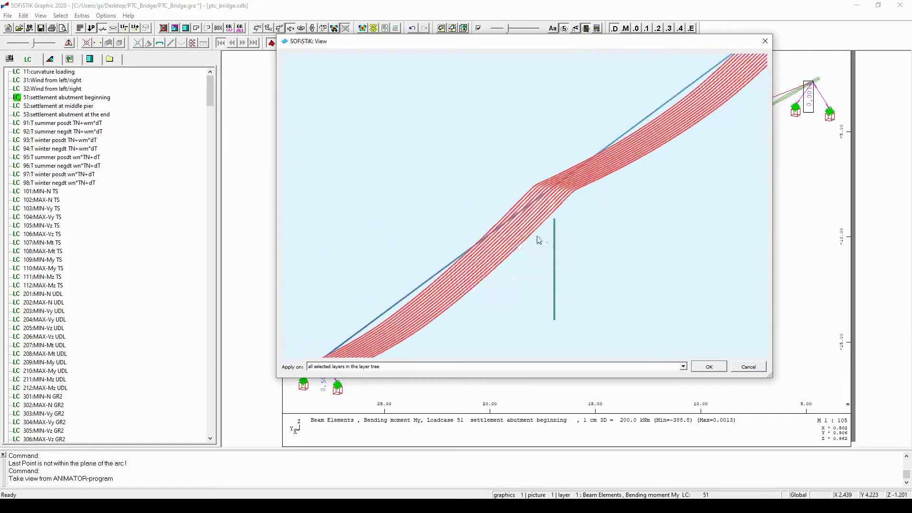
{"action": "left_click", "coordinate": [709, 367]}
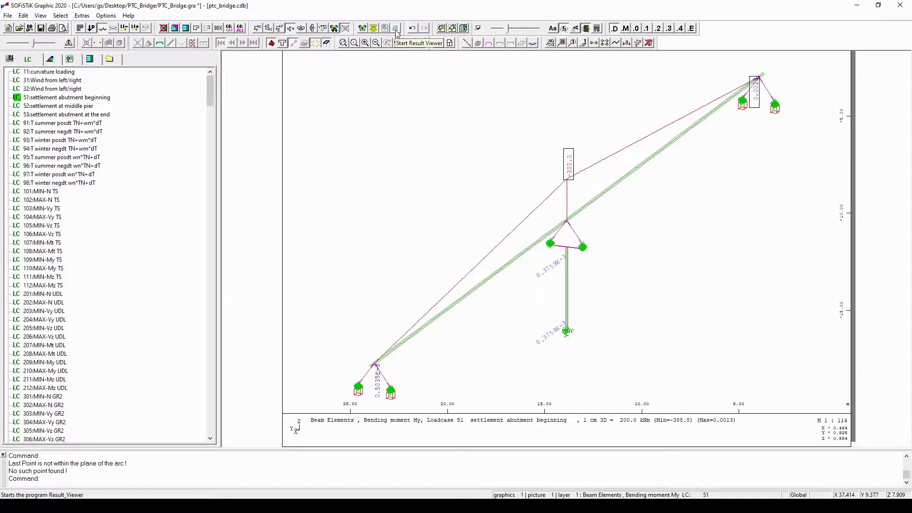
Open the graphic's input code in the SOFiSTiK Text Editor for inspection, and close it without saving.
{"action": "key", "text": "Escape"}
{"action": "left_click", "coordinate": [364, 30]}
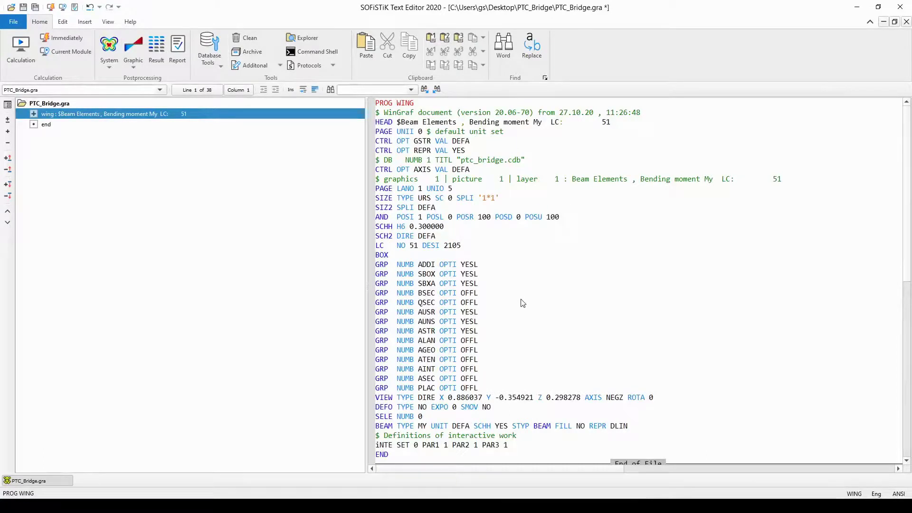
{"action": "left_click", "coordinate": [905, 11]}
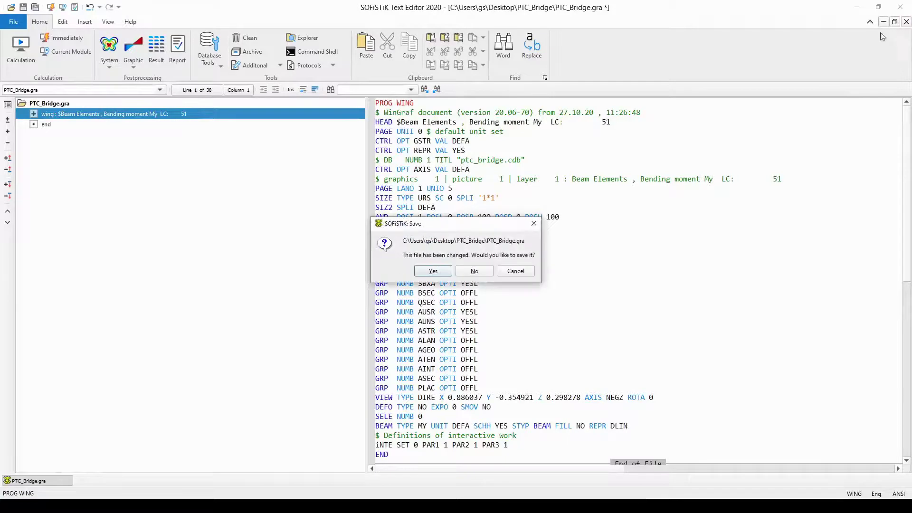
{"action": "left_click", "coordinate": [485, 275]}
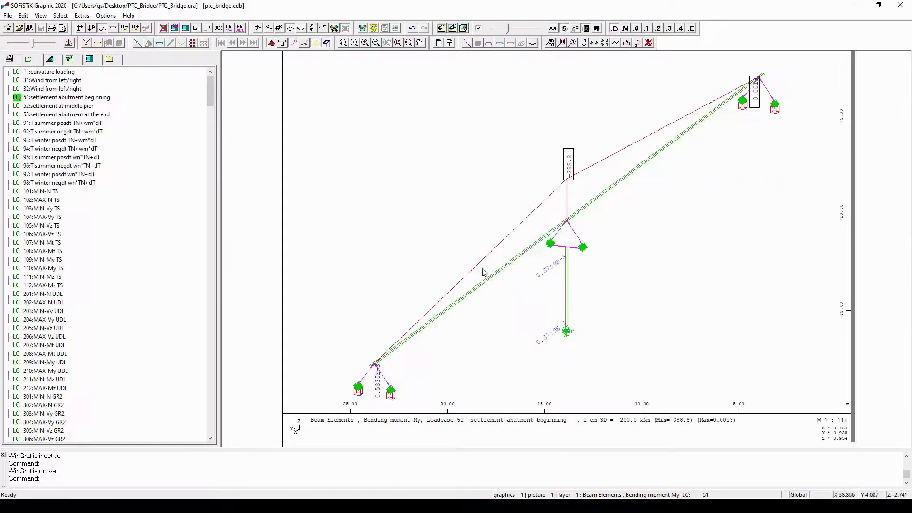
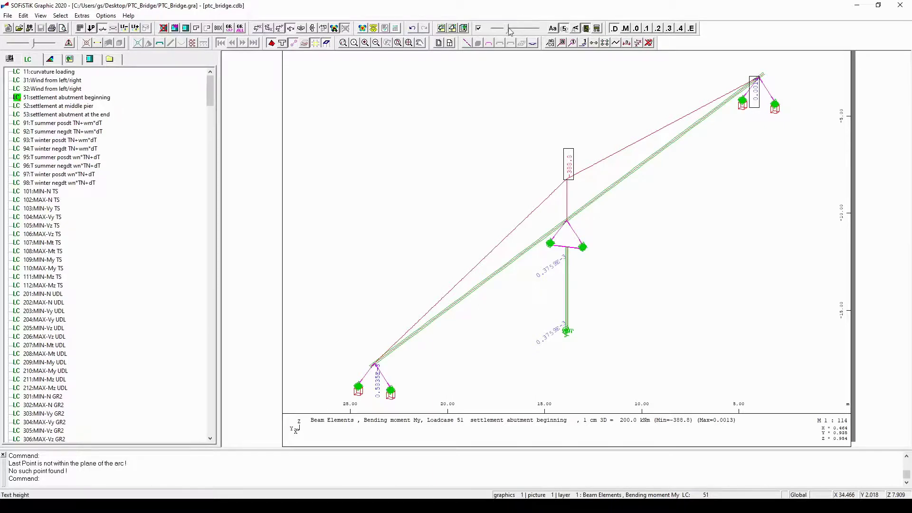
Slightly reduce the text height of the bending moment labels.
{"action": "left_click_drag", "start_coordinate": [509, 29], "coordinate": [506, 34]}
{"action": "key", "text": "alt"}
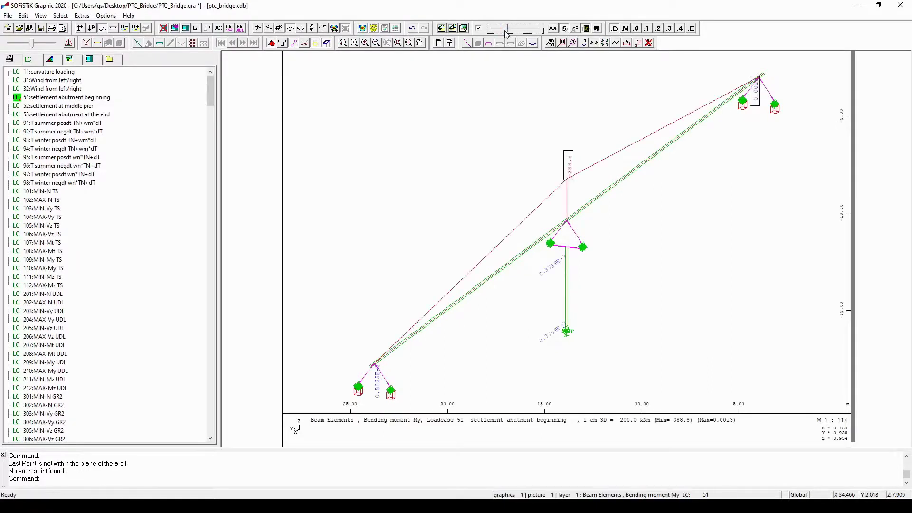
{"action": "key", "text": "alt"}
Toggle the cross text orientation of the bending moment values and switch it back.
{"action": "left_click", "coordinate": [577, 29]}
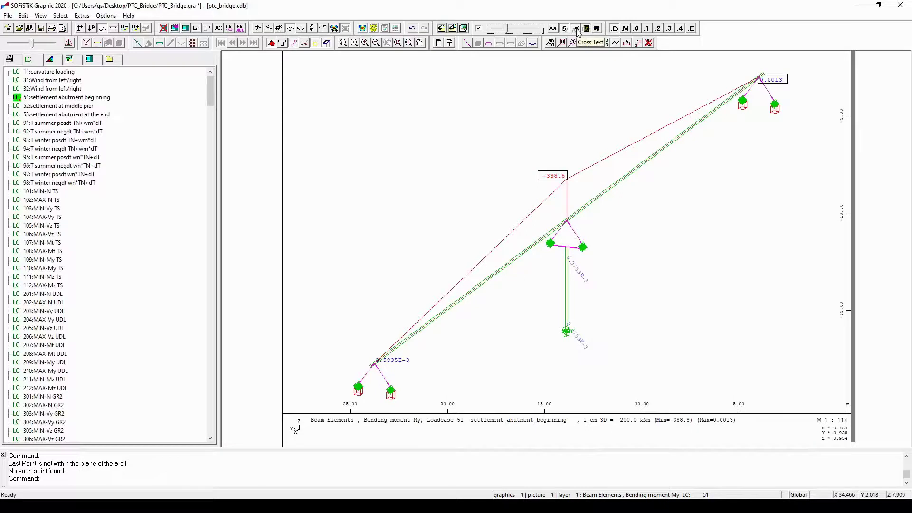
{"action": "key", "text": "alt"}
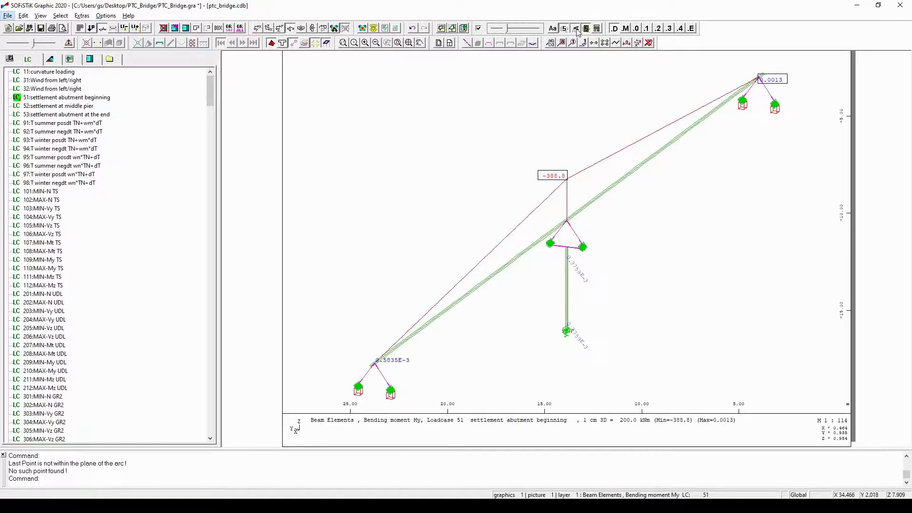
{"action": "left_click", "coordinate": [576, 28]}
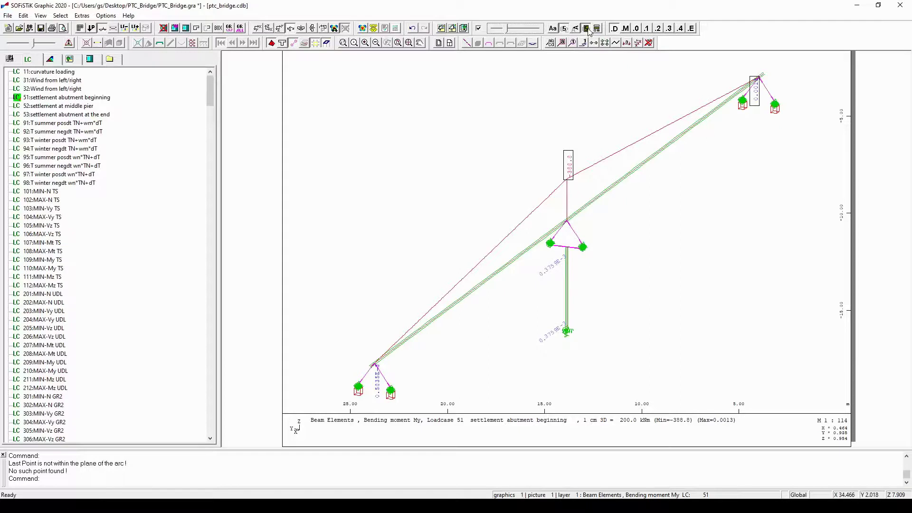
Switch the frames around the extreme moment values off and on, and cycle through their Min/Max prefix and shaded label styles.
{"action": "left_click", "coordinate": [587, 29]}
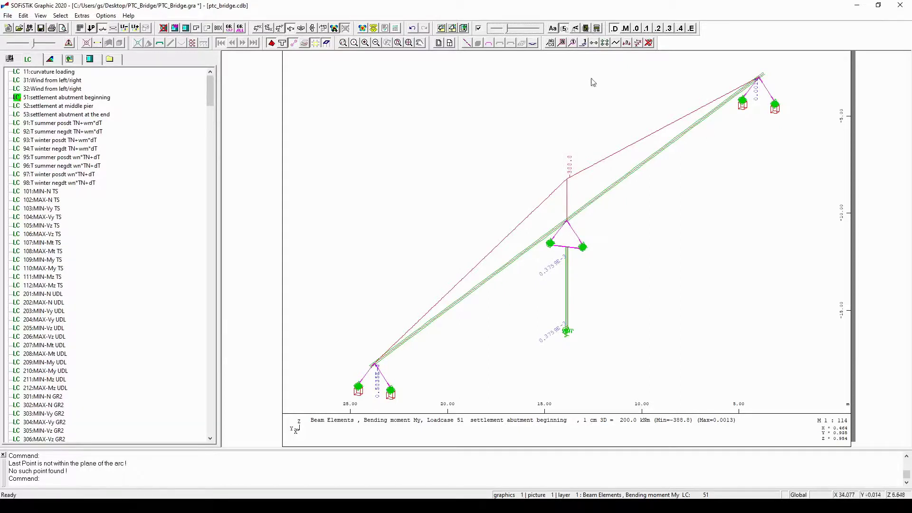
{"action": "left_click", "coordinate": [587, 29]}
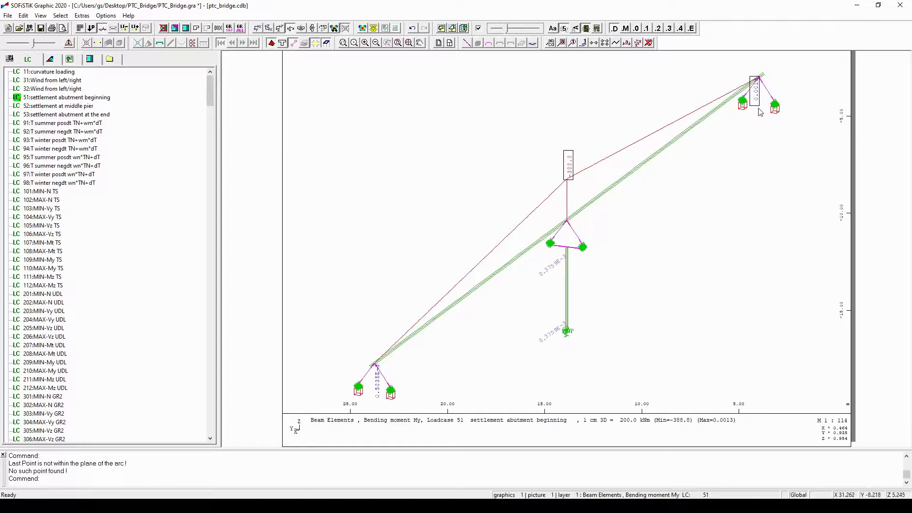
{"action": "left_click", "coordinate": [598, 29]}
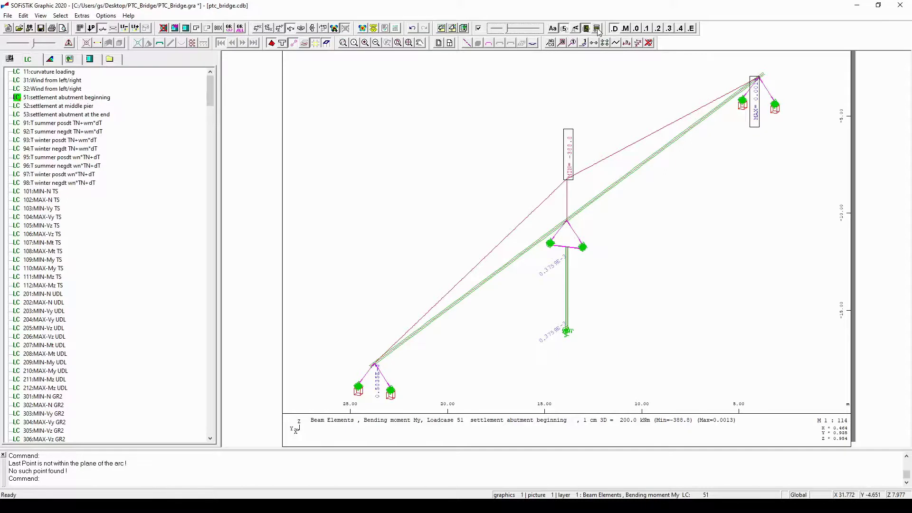
{"action": "left_click", "coordinate": [598, 29]}
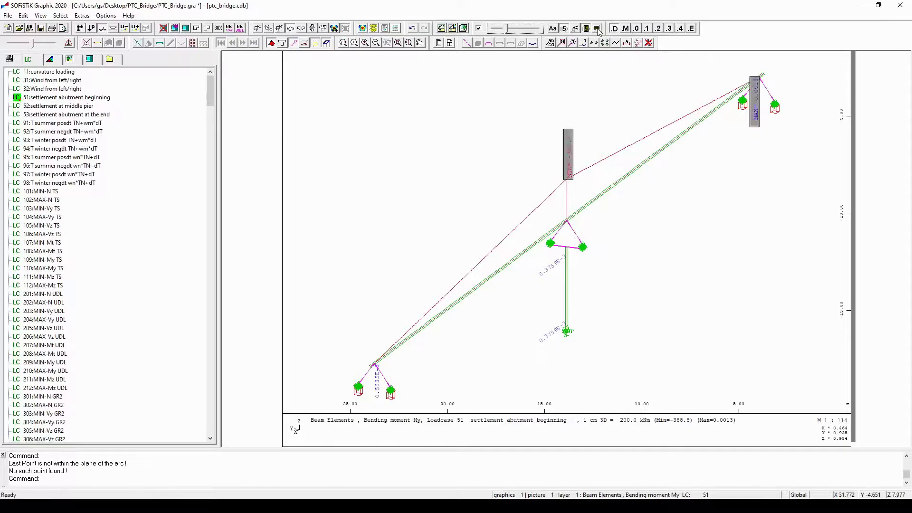
{"action": "left_click", "coordinate": [597, 29]}
{"action": "left_click", "coordinate": [597, 28]}
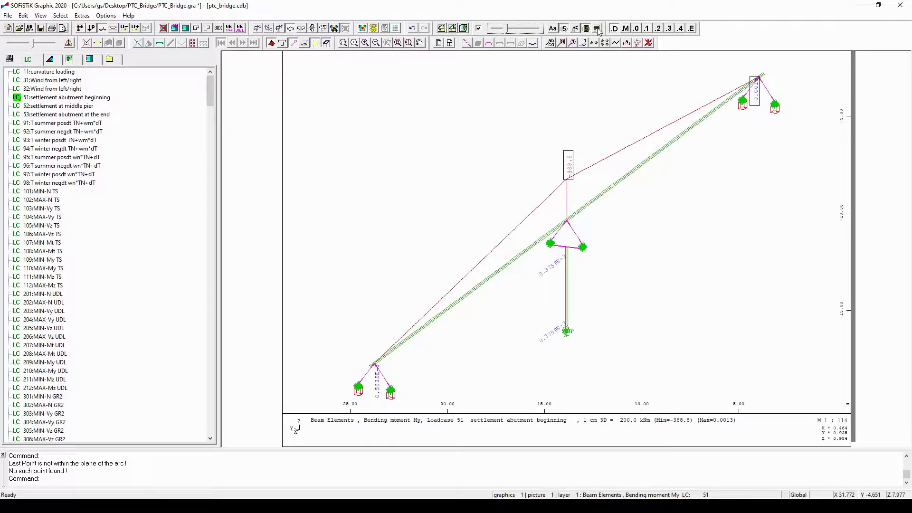
Cycle the extreme moment labels once more through framed Min/Max, shaded Min/Max and shaded value styles, returning to plain framed values.
{"action": "key", "text": "alt"}
{"action": "left_click", "coordinate": [598, 29]}
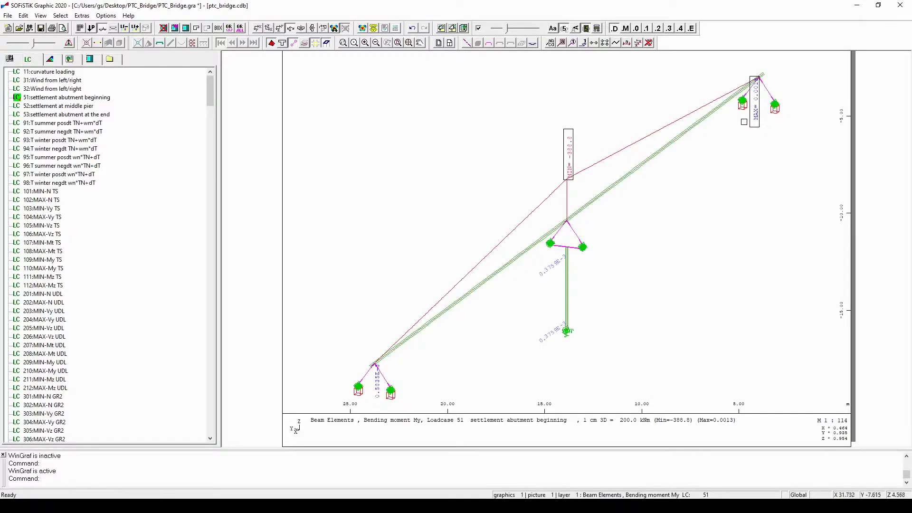
{"action": "left_click", "coordinate": [733, 123]}
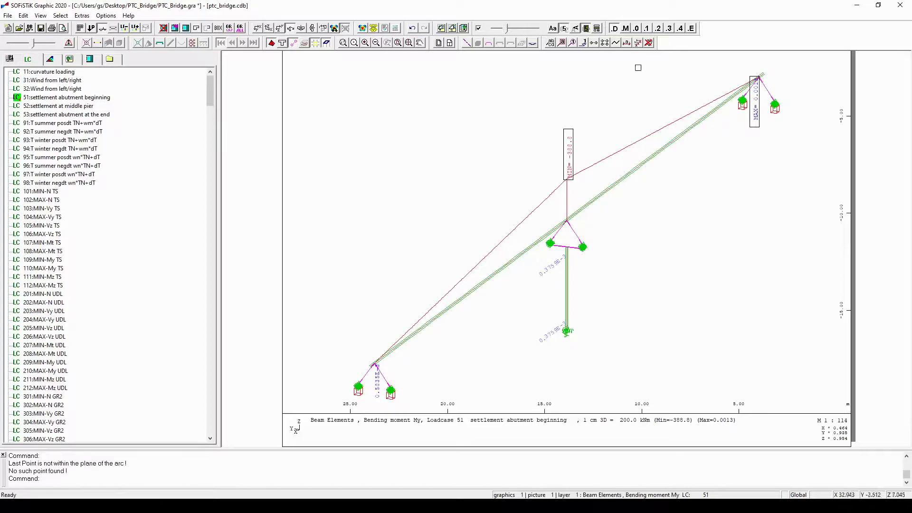
{"action": "left_click", "coordinate": [598, 28]}
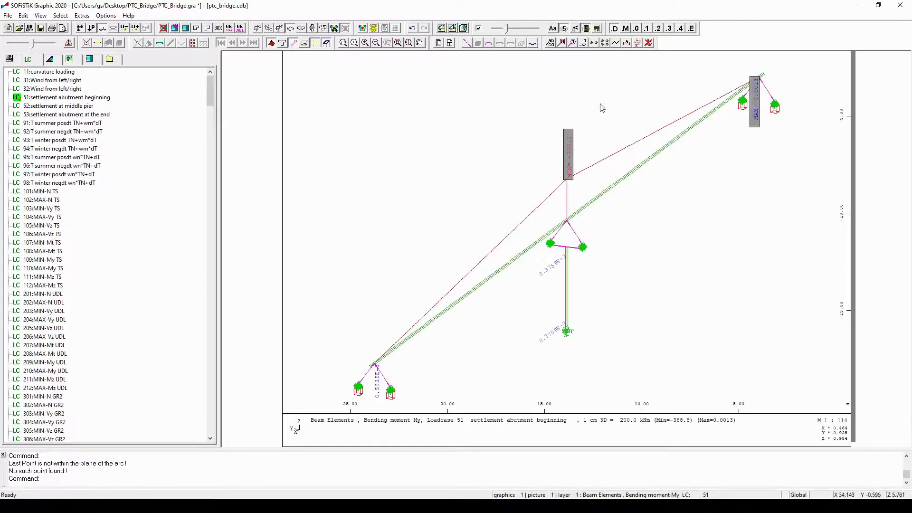
{"action": "left_click", "coordinate": [593, 139]}
{"action": "left_click", "coordinate": [598, 29]}
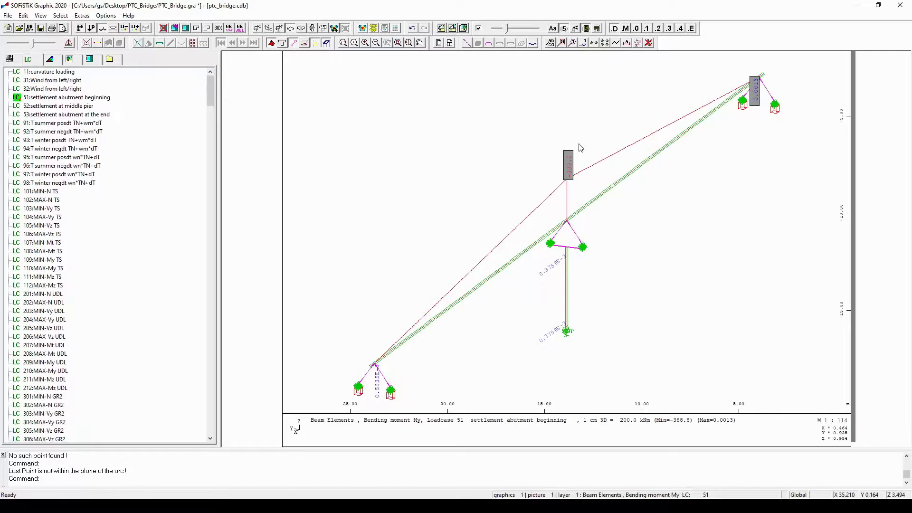
{"action": "left_click", "coordinate": [581, 148]}
{"action": "left_click", "coordinate": [598, 29]}
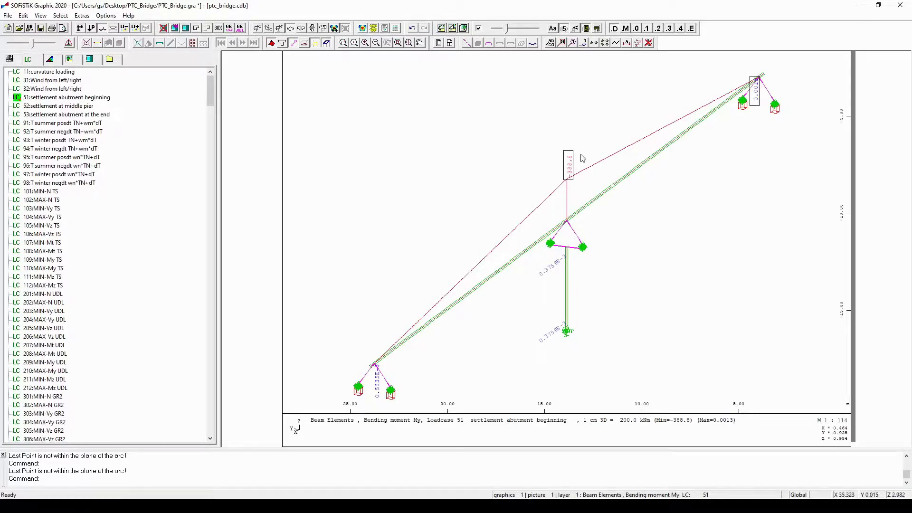
Save the graphic file, and rescale the bending moment diagram, first enlarging it and then reducing it to 265.6 kNm per cm.
{"action": "key", "text": "ctrl+s"}
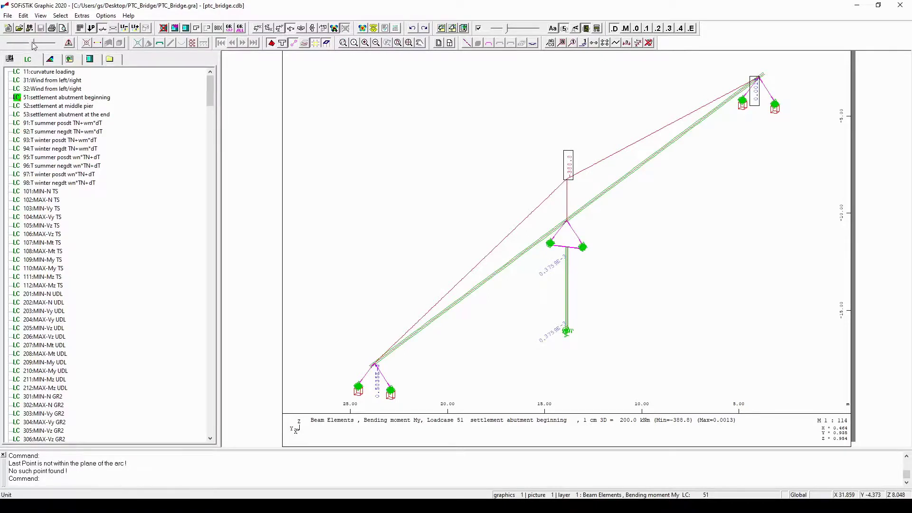
{"action": "left_click_drag", "start_coordinate": [32, 44], "coordinate": [41, 44]}
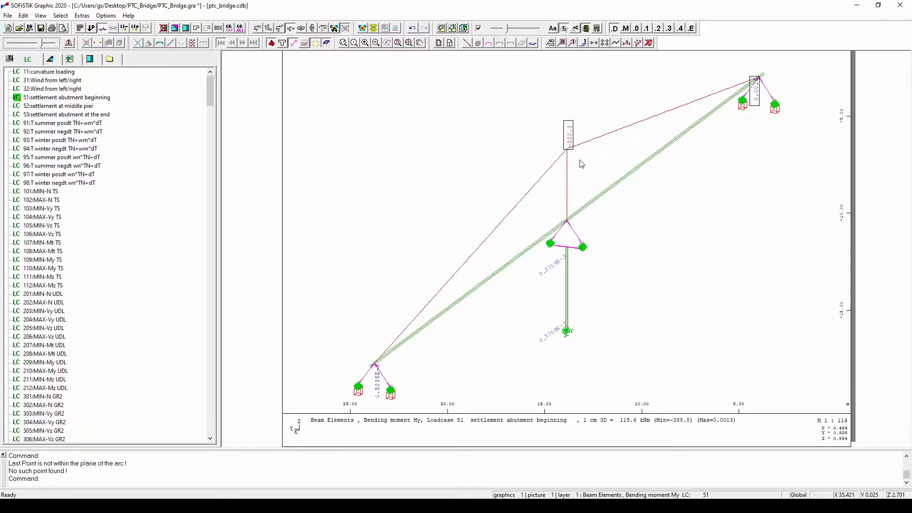
{"action": "key", "text": "alt"}
{"action": "left_click_drag", "start_coordinate": [33, 45], "coordinate": [29, 45]}
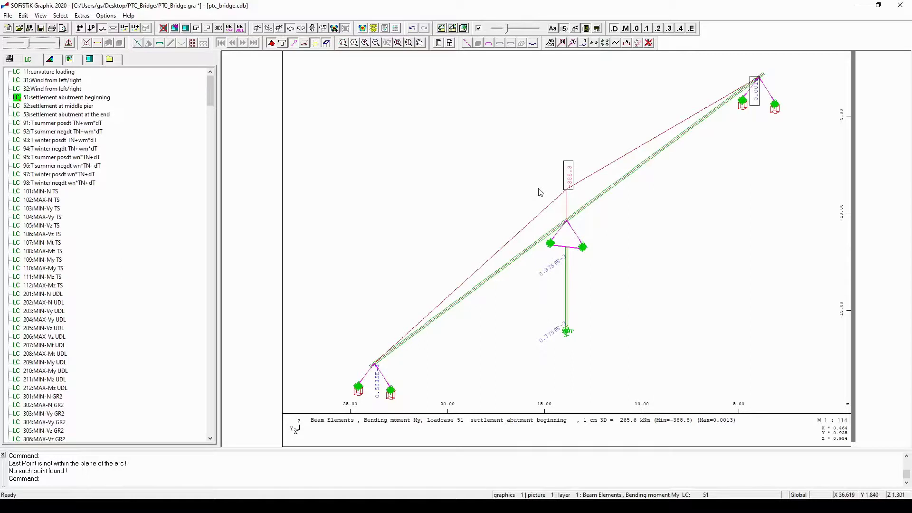
Try the unit-dependent and value-size-dependent decimal settings for the moment values, followed by no decimal places and one decimal place.
{"action": "left_click", "coordinate": [611, 31]}
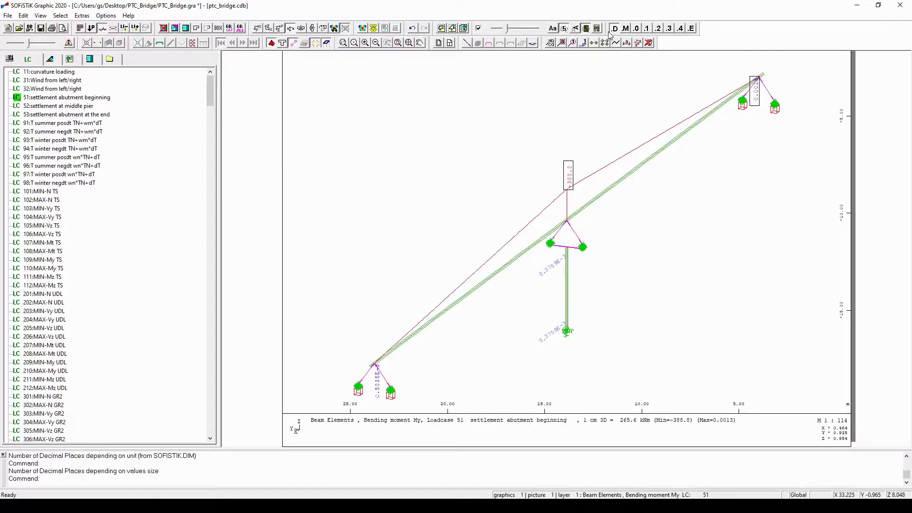
{"action": "left_click", "coordinate": [610, 32]}
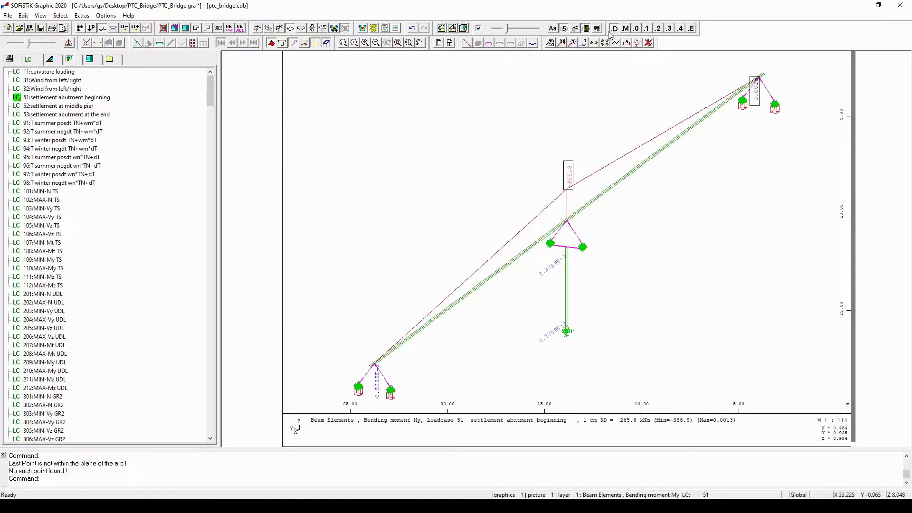
{"action": "left_click", "coordinate": [639, 29]}
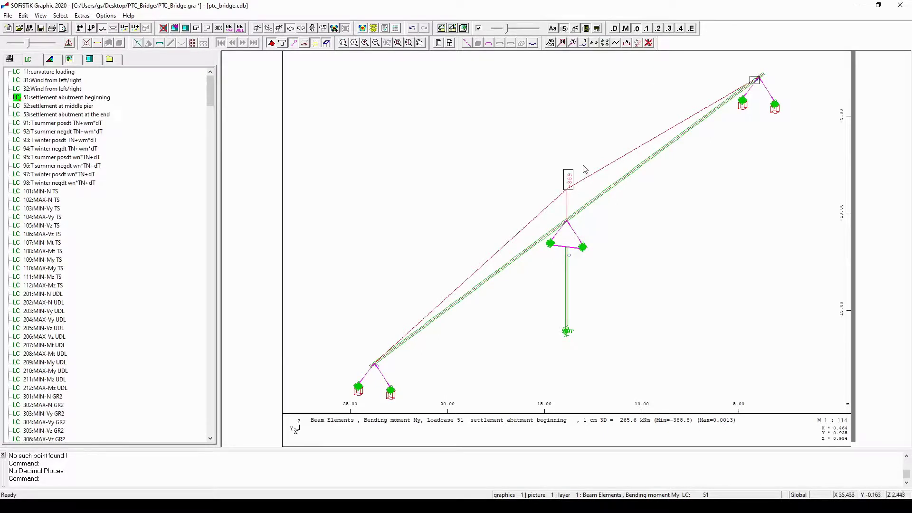
{"action": "left_click", "coordinate": [648, 27]}
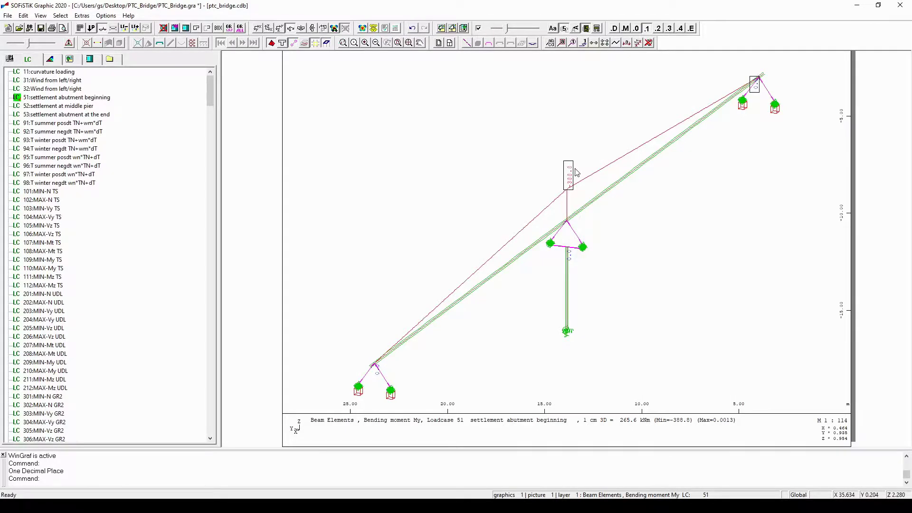
{"action": "left_click", "coordinate": [575, 174]}
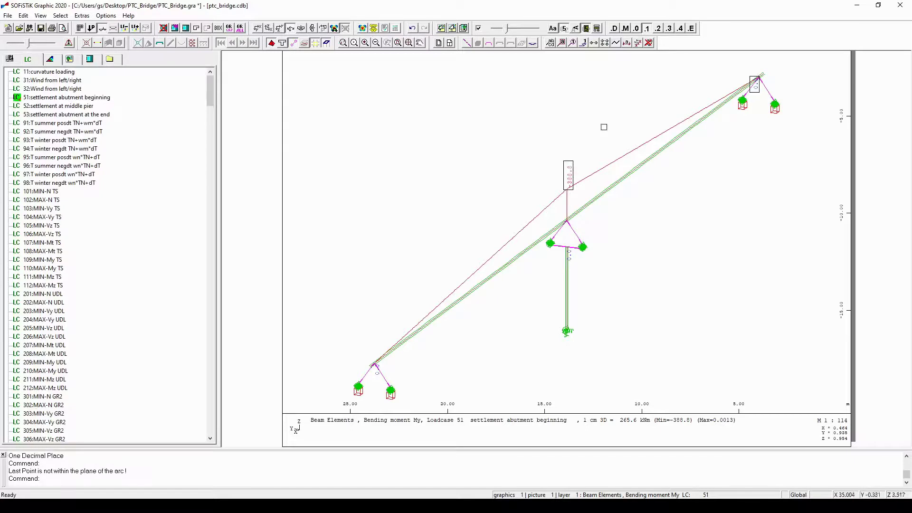
Show the moment values in E-form, and restore the number of decimal places depending on value size.
{"action": "left_click", "coordinate": [692, 29]}
{"action": "left_click", "coordinate": [585, 159]}
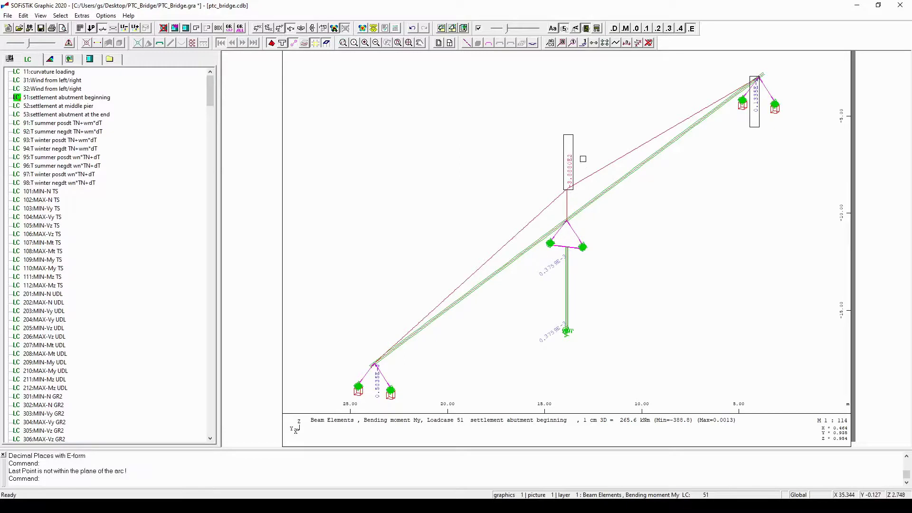
{"action": "left_click", "coordinate": [615, 29]}
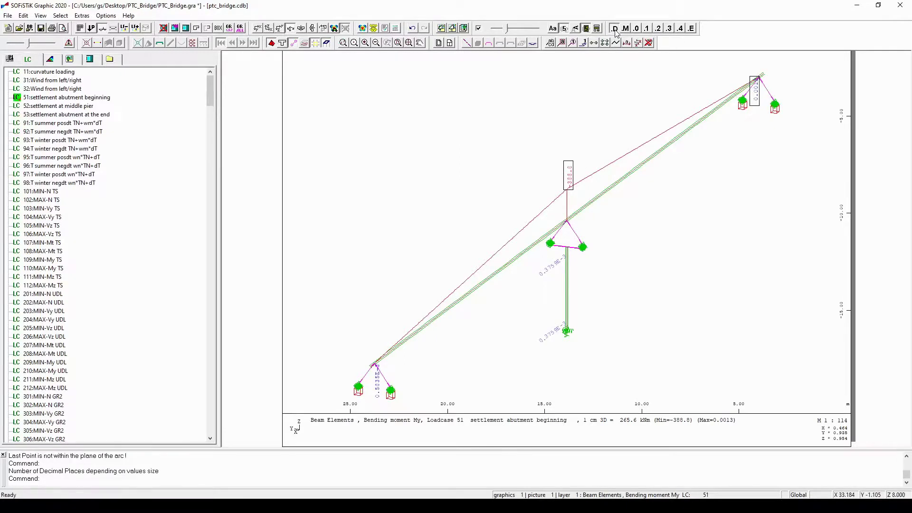
{"action": "left_click", "coordinate": [660, 104]}
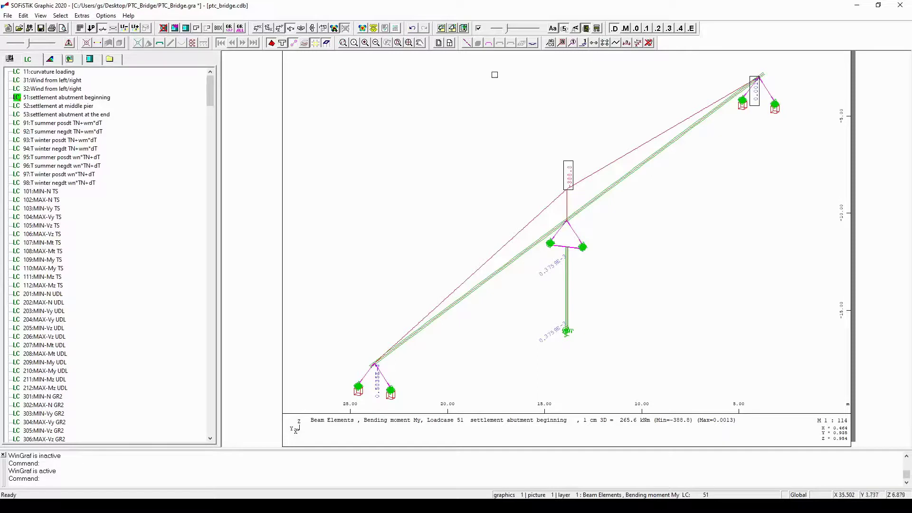
Display the bending moment My as text and as a list of values, switching back to the line representation after each.
{"action": "left_click", "coordinate": [50, 58]}
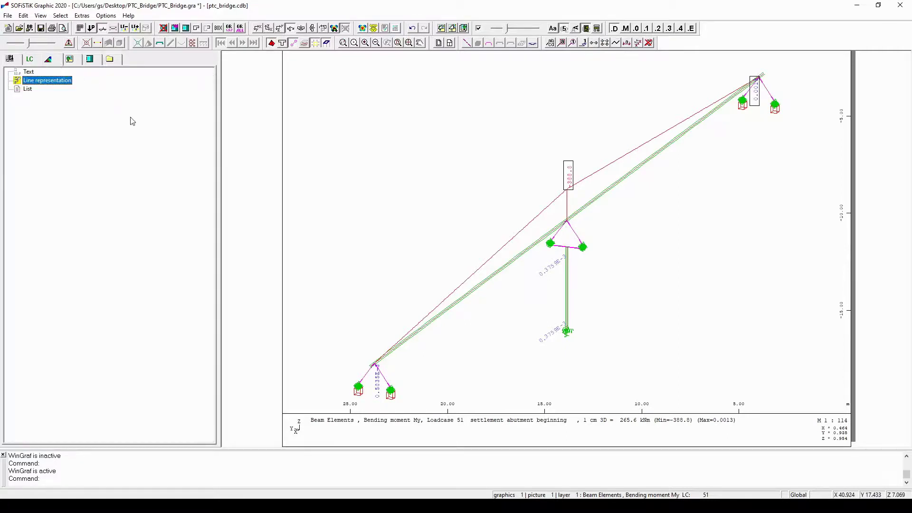
{"action": "key", "text": "alt"}
{"action": "left_click", "coordinate": [29, 73]}
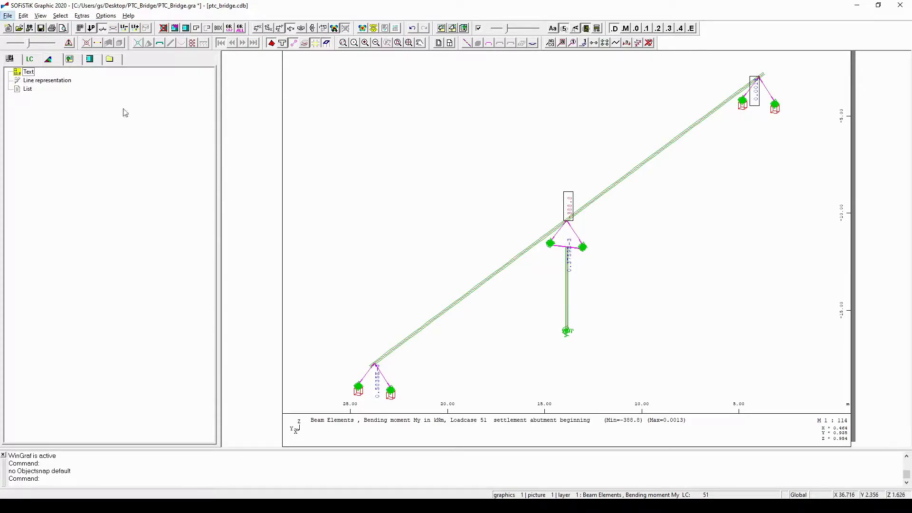
{"action": "left_click", "coordinate": [59, 84]}
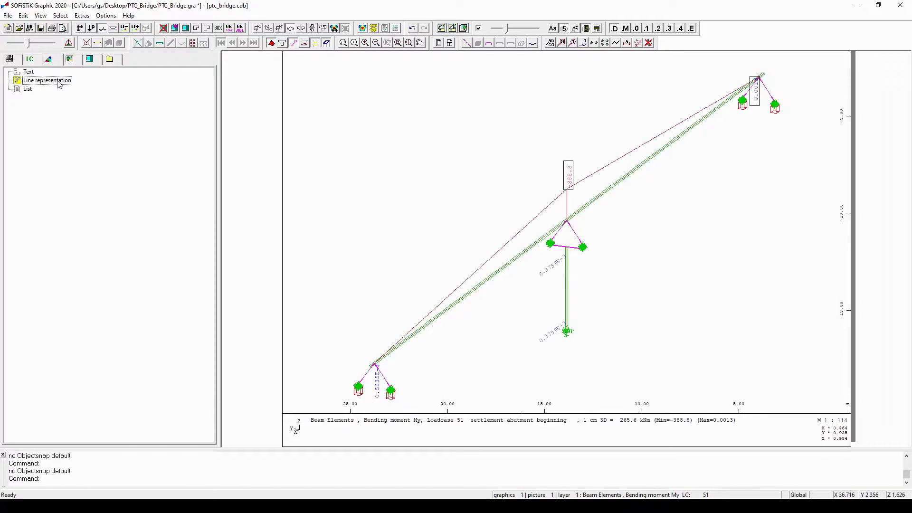
{"action": "left_click", "coordinate": [28, 90]}
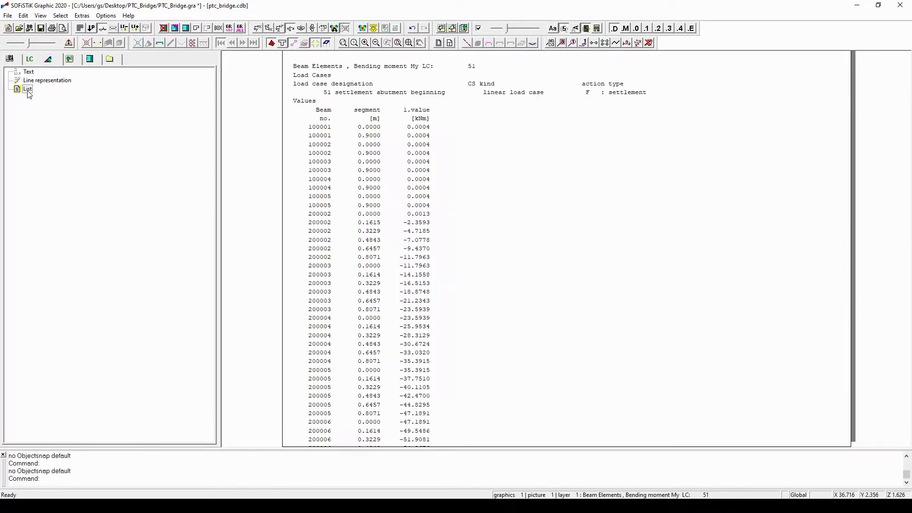
{"action": "left_click", "coordinate": [56, 82]}
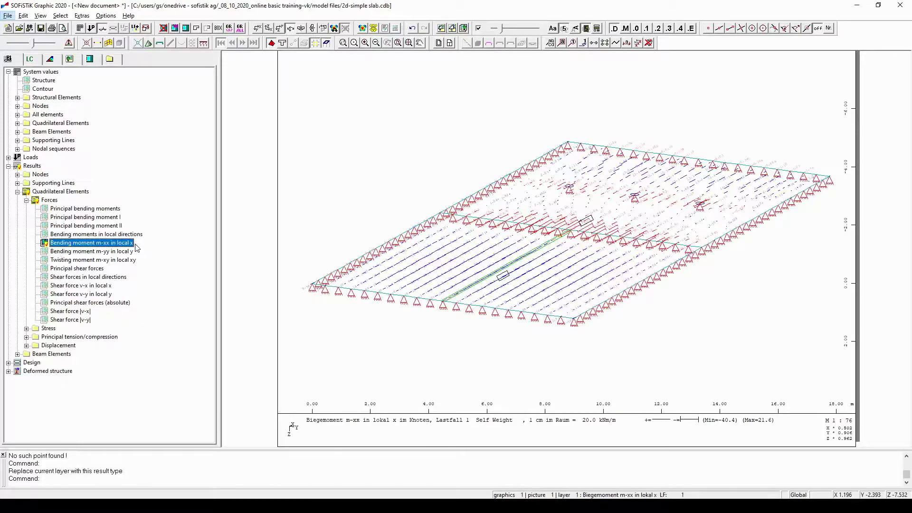
In the 2D simple slab graphic, represent bending moment m-xx as iso-lines generated from node values and increase the text height.
{"action": "left_click", "coordinate": [49, 59]}
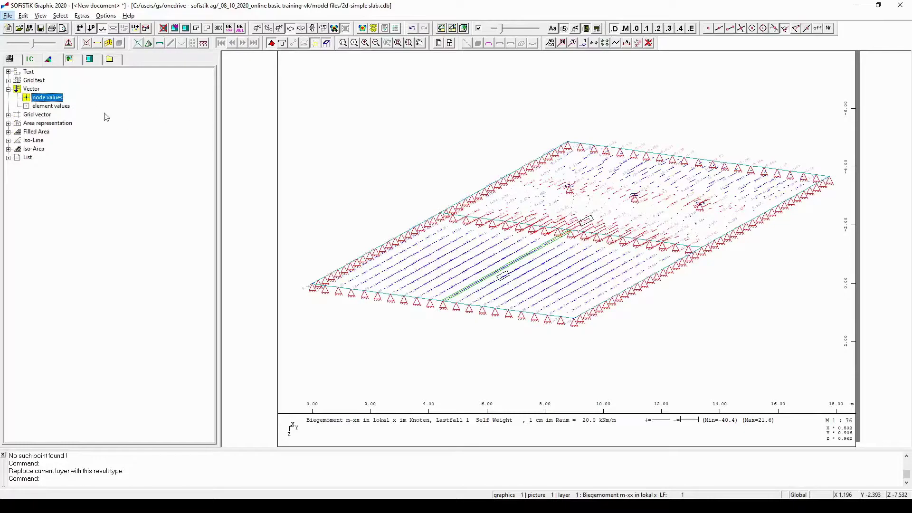
{"action": "double_click", "coordinate": [40, 141]}
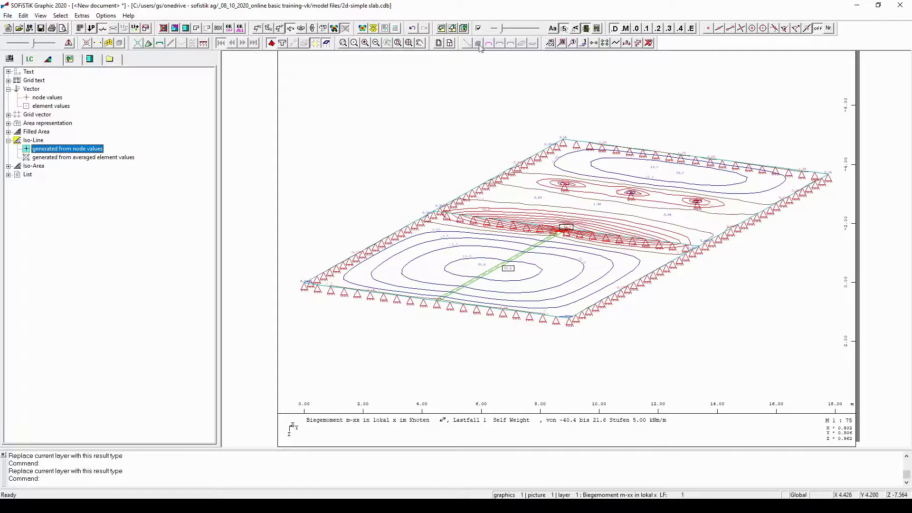
{"action": "left_click", "coordinate": [502, 32]}
{"action": "left_click", "coordinate": [506, 31]}
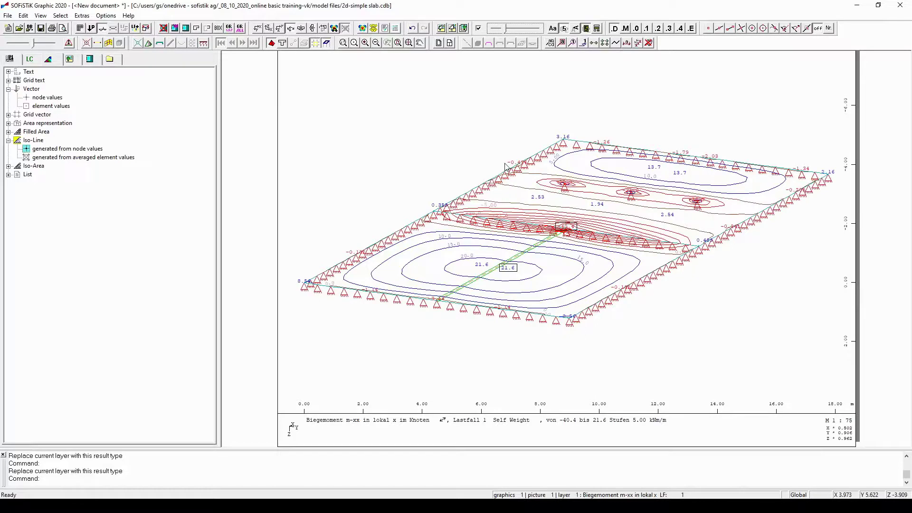
Represent the slab's bending moment m-xx as iso-areas generated from node values, and change it through a list to text node values.
{"action": "key", "text": "alt"}
{"action": "double_click", "coordinate": [39, 170]}
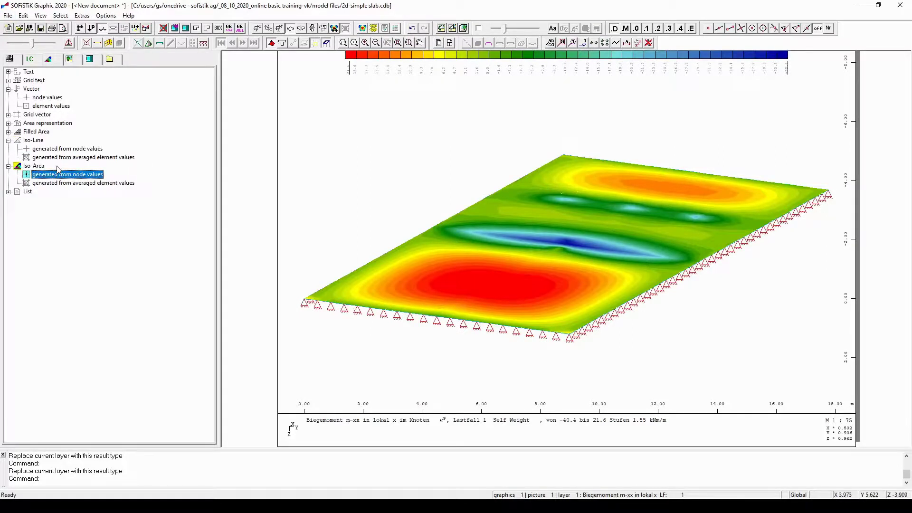
{"action": "left_click", "coordinate": [67, 203]}
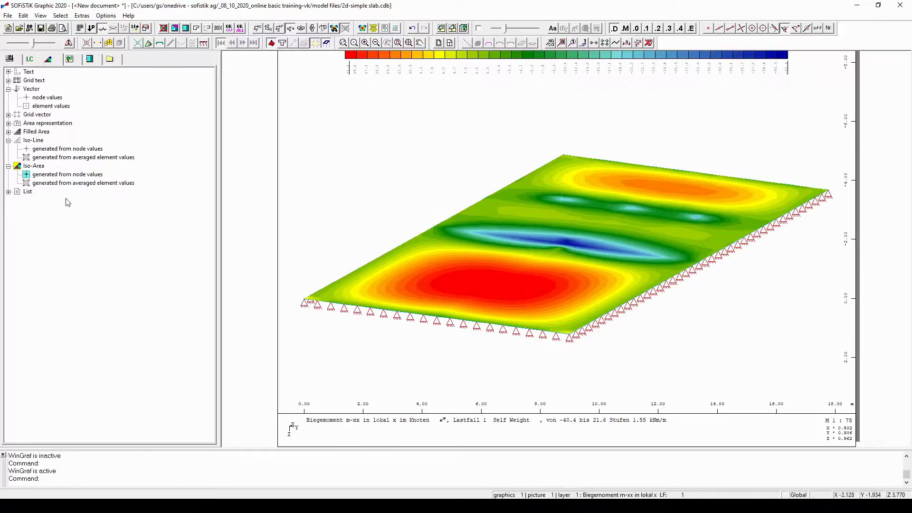
{"action": "left_click", "coordinate": [30, 192]}
{"action": "left_click", "coordinate": [31, 73]}
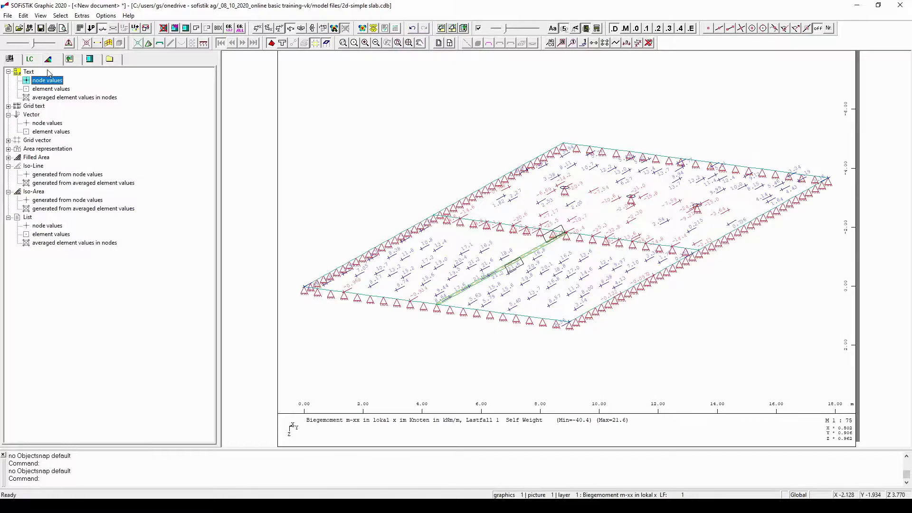
Switch back to the PTC bridge graphic and reapply the beam elements' bending moment My to the current layer.
{"action": "key", "text": "alt"}
{"action": "key", "text": "alt"}
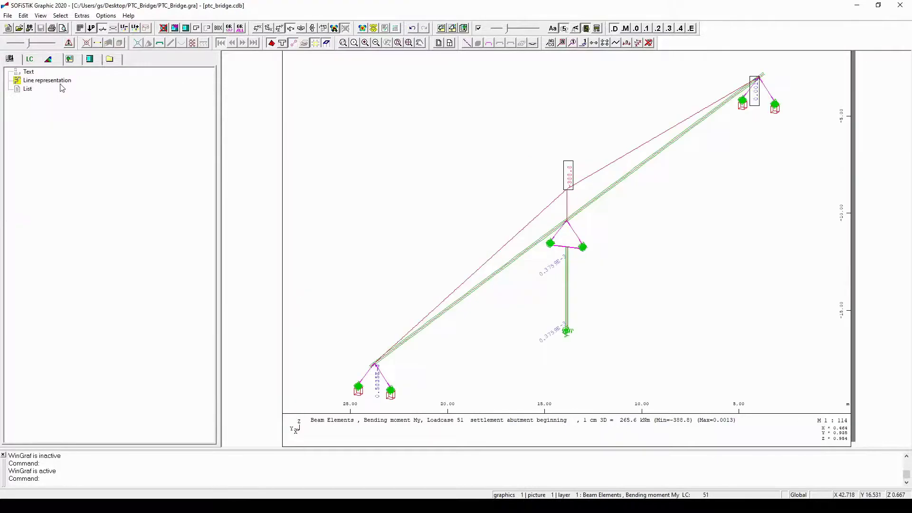
{"action": "left_click", "coordinate": [18, 60]}
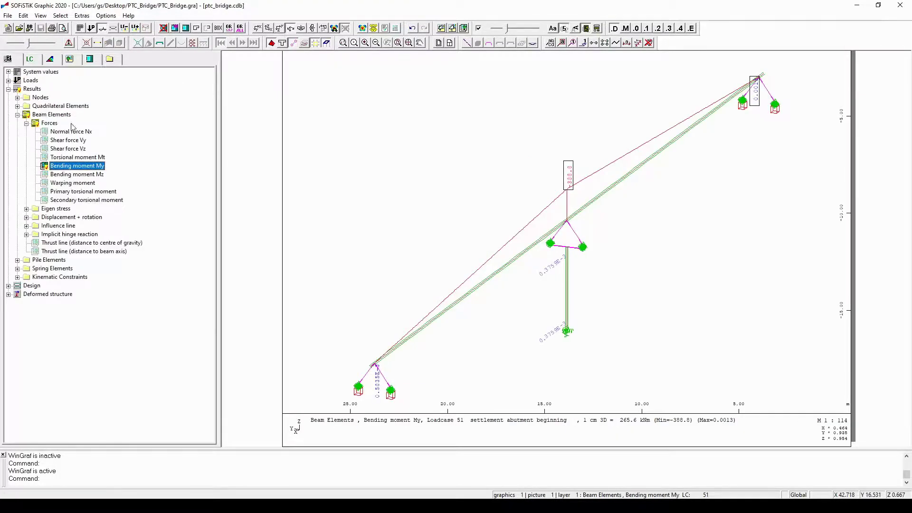
{"action": "double_click", "coordinate": [114, 170]}
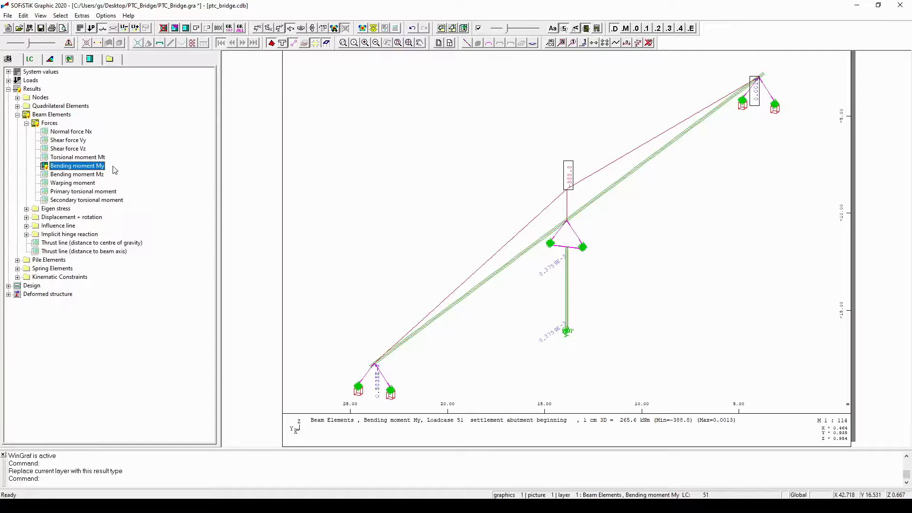
Open the result definitions for the beam elements' bending moment My and review the structure, symbol and colour, text and line settings.
{"action": "key", "text": "alt"}
{"action": "double_click", "coordinate": [88, 170]}
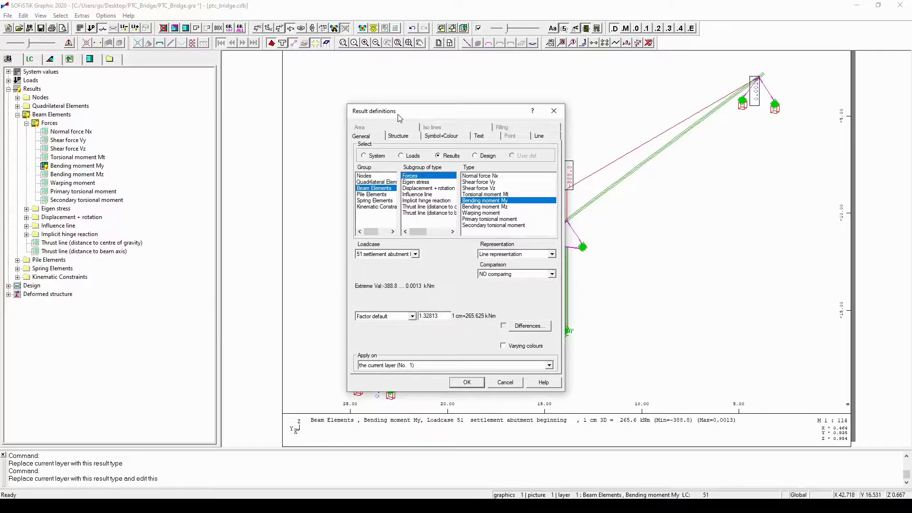
{"action": "left_click", "coordinate": [399, 136]}
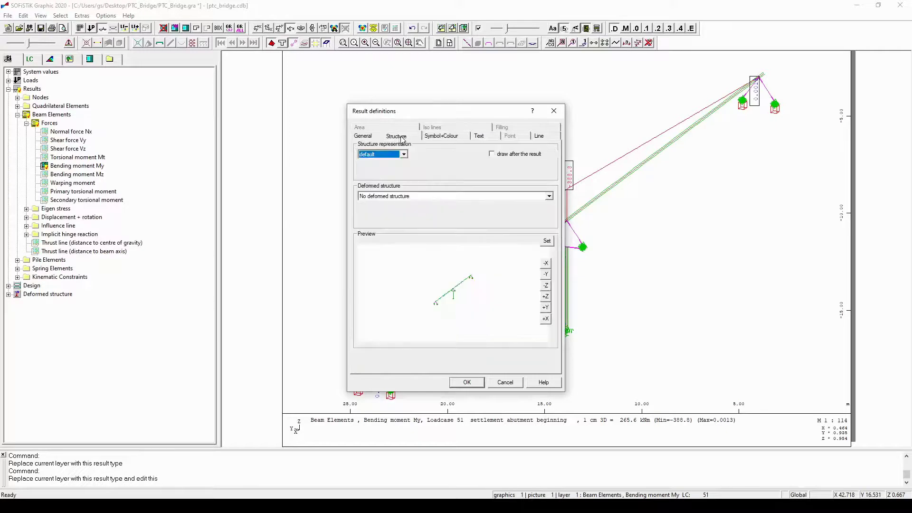
{"action": "left_click", "coordinate": [438, 136]}
{"action": "left_click", "coordinate": [480, 136]}
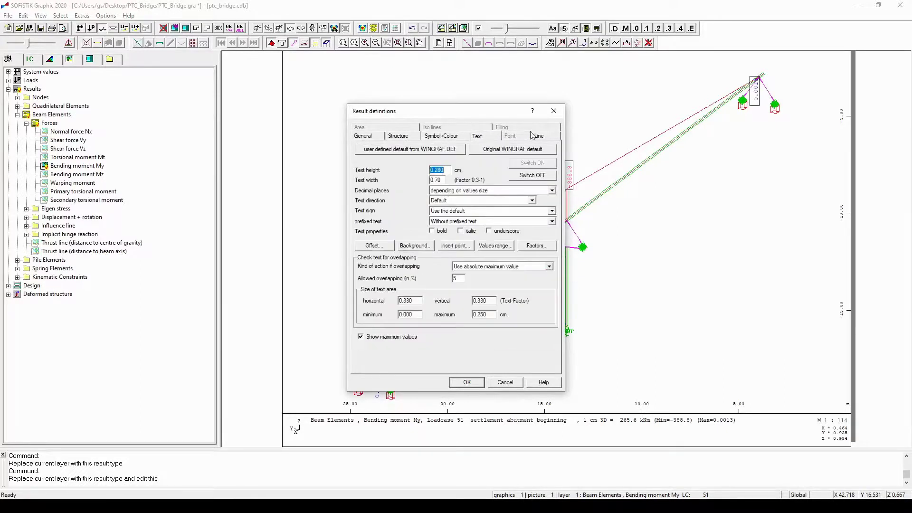
{"action": "left_click", "coordinate": [537, 137]}
{"action": "left_click", "coordinate": [489, 137]}
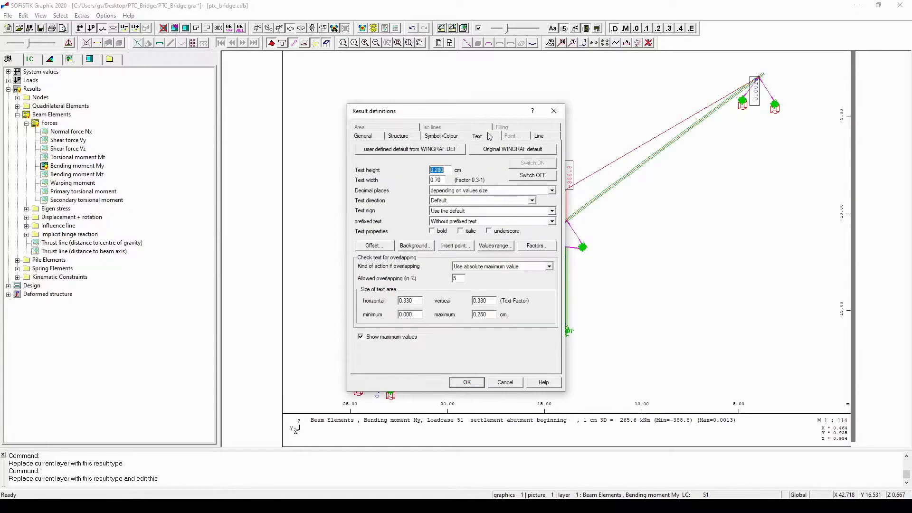
{"action": "left_click", "coordinate": [450, 137]}
{"action": "left_click", "coordinate": [403, 139]}
{"action": "left_click", "coordinate": [379, 141]}
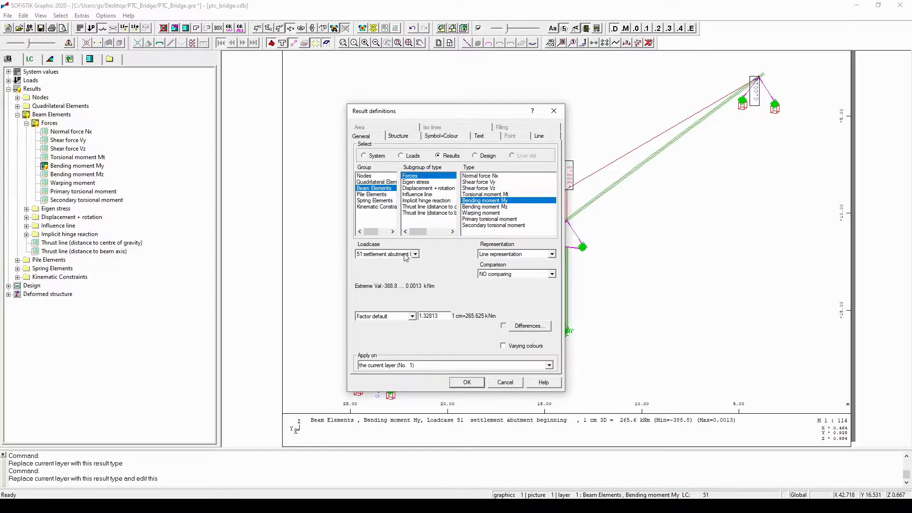
Check the representation choices and text settings for bending moment My, then apply the Line representation to the current layer.
{"action": "left_click", "coordinate": [490, 257]}
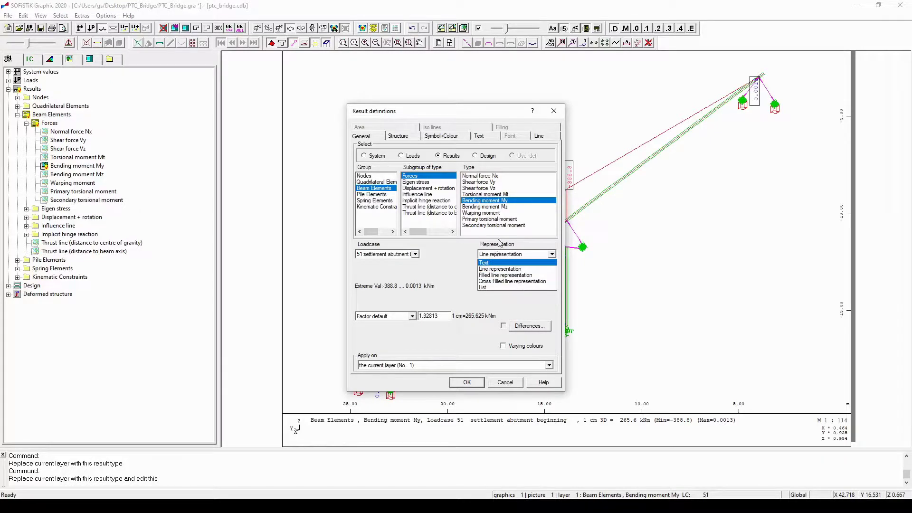
{"action": "left_click", "coordinate": [460, 256]}
{"action": "key", "text": "Tab"}
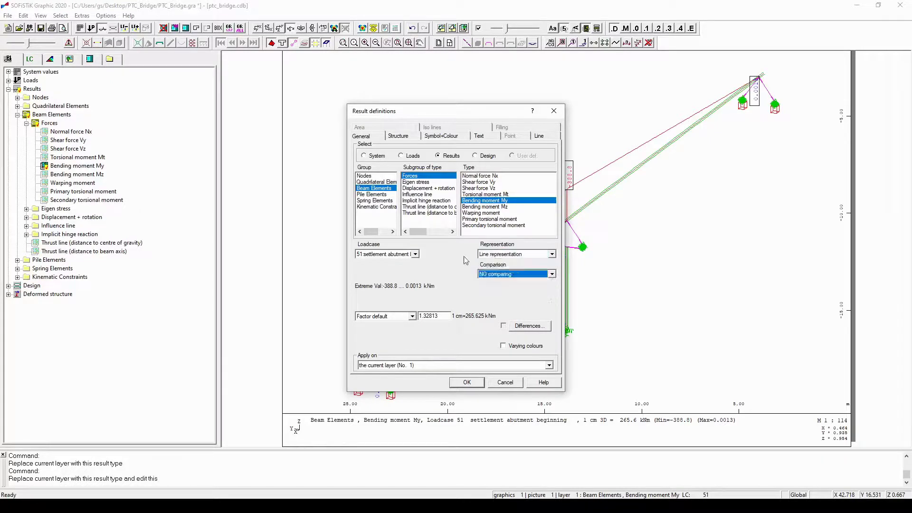
{"action": "left_click", "coordinate": [520, 254]}
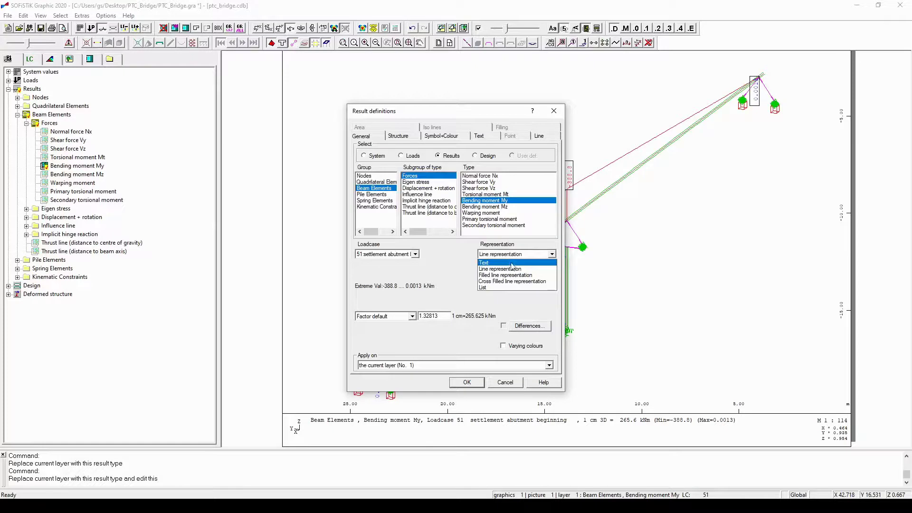
{"action": "left_click", "coordinate": [516, 269]}
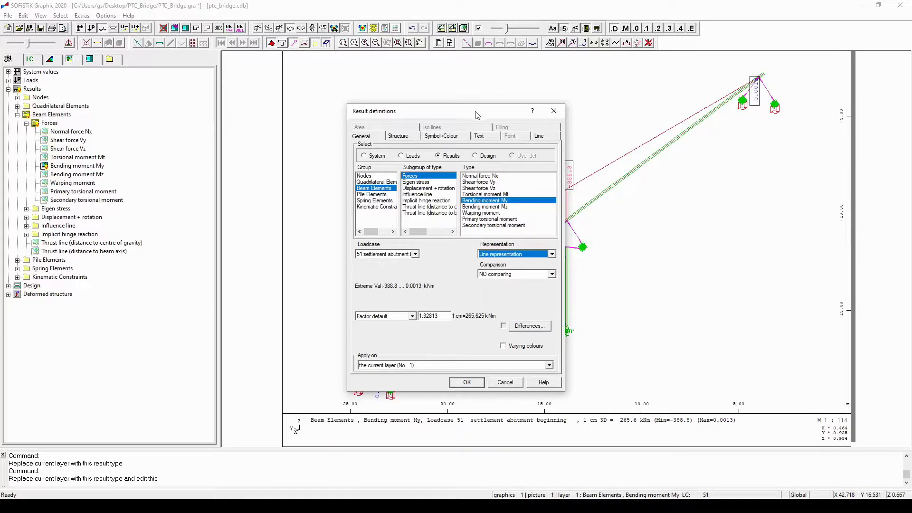
{"action": "left_click", "coordinate": [484, 136]}
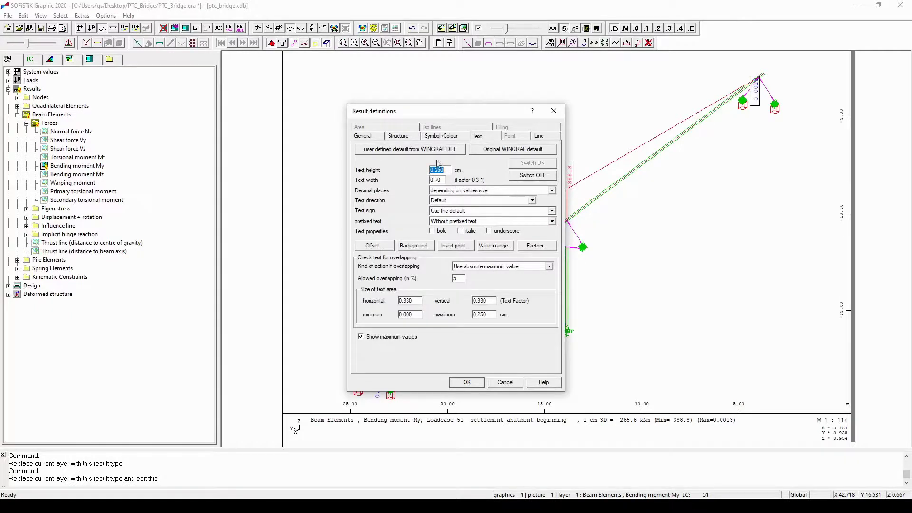
{"action": "left_click", "coordinate": [364, 137]}
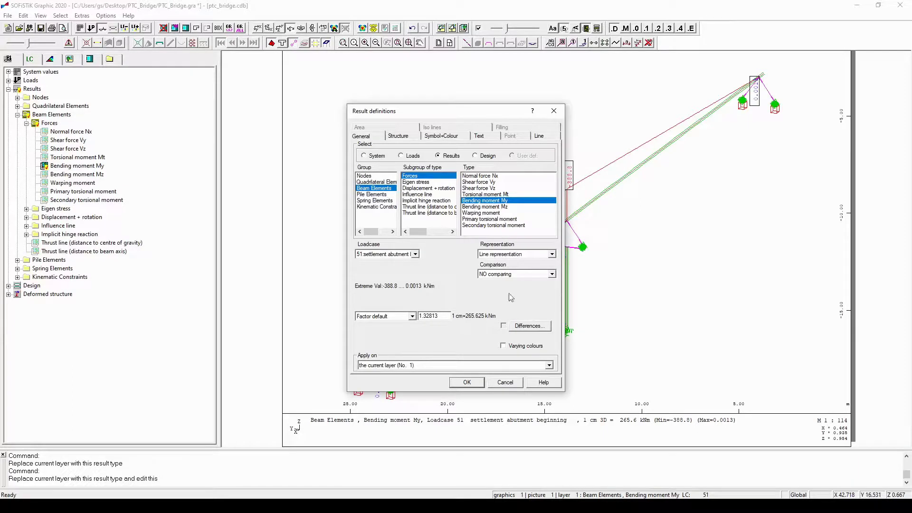
{"action": "left_click", "coordinate": [468, 383]}
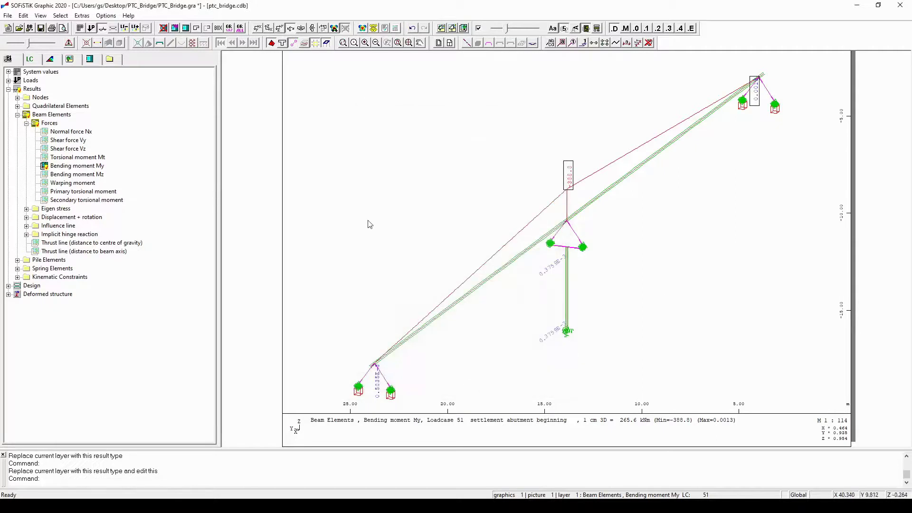
{"action": "left_click", "coordinate": [382, 189]}
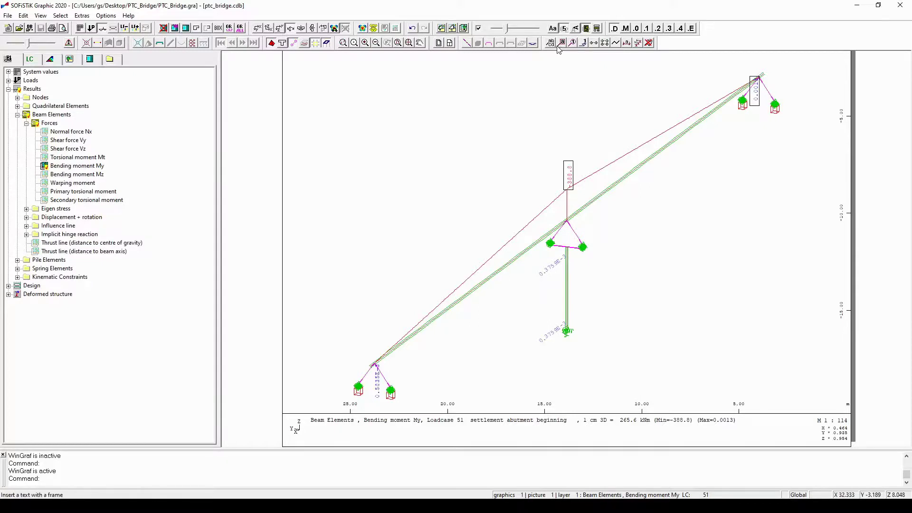
{"action": "left_click", "coordinate": [606, 48]}
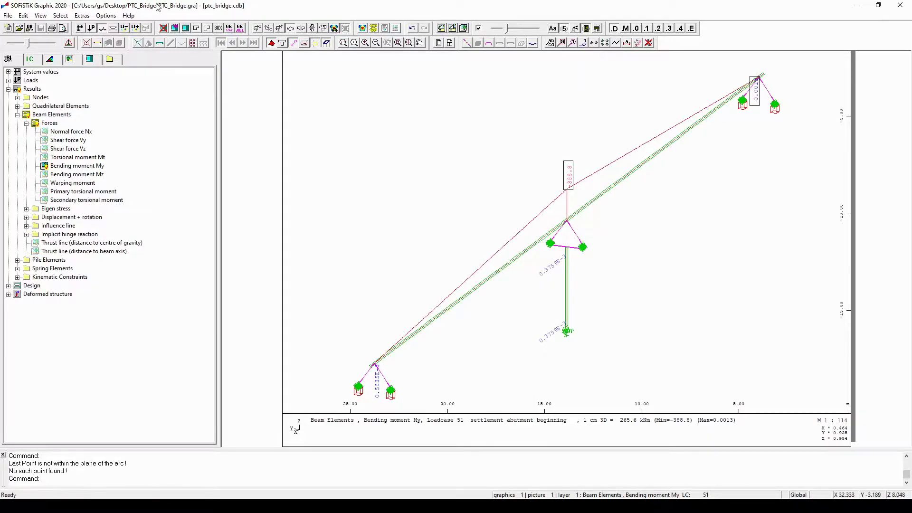
{"action": "left_click", "coordinate": [23, 16]}
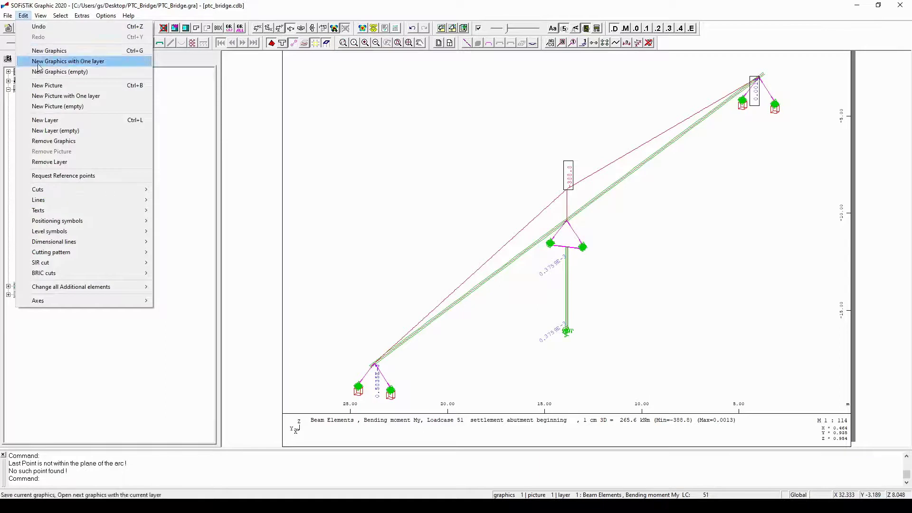
{"action": "mouse_move", "coordinate": [65, 203]}
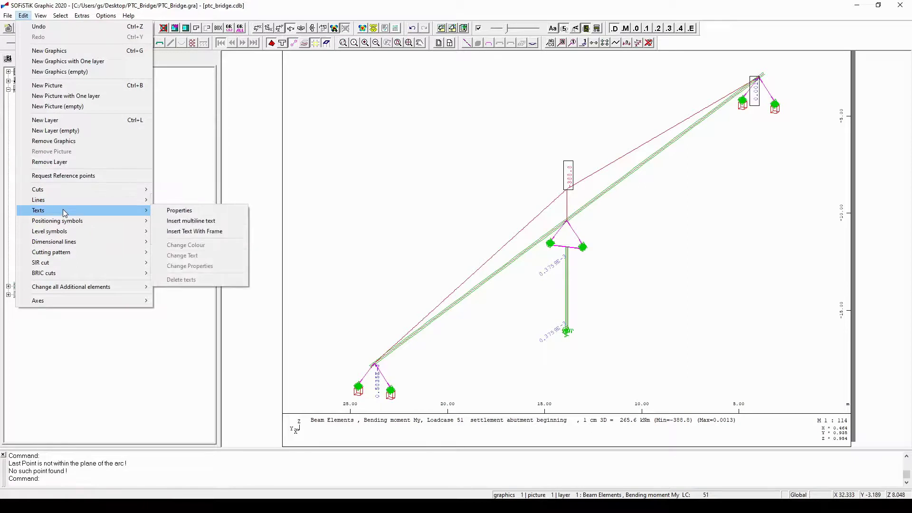
{"action": "mouse_move", "coordinate": [87, 227]}
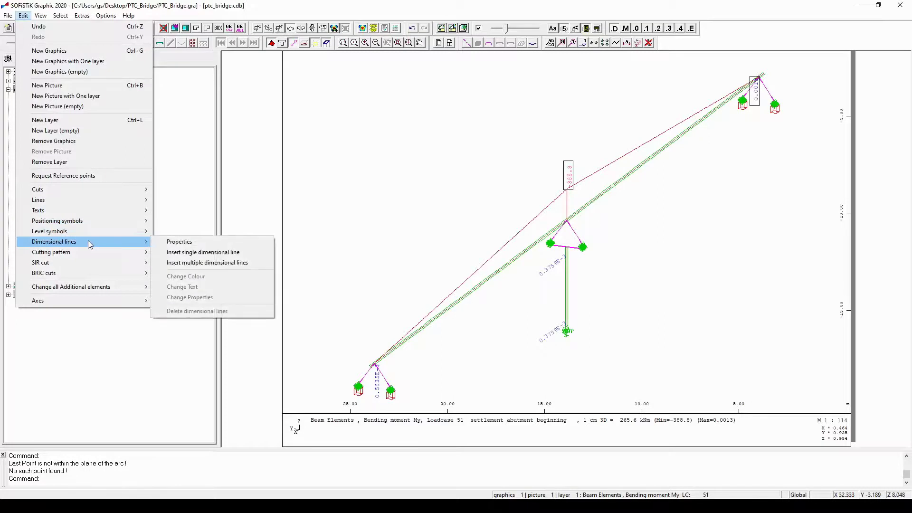
{"action": "left_click", "coordinate": [638, 81]}
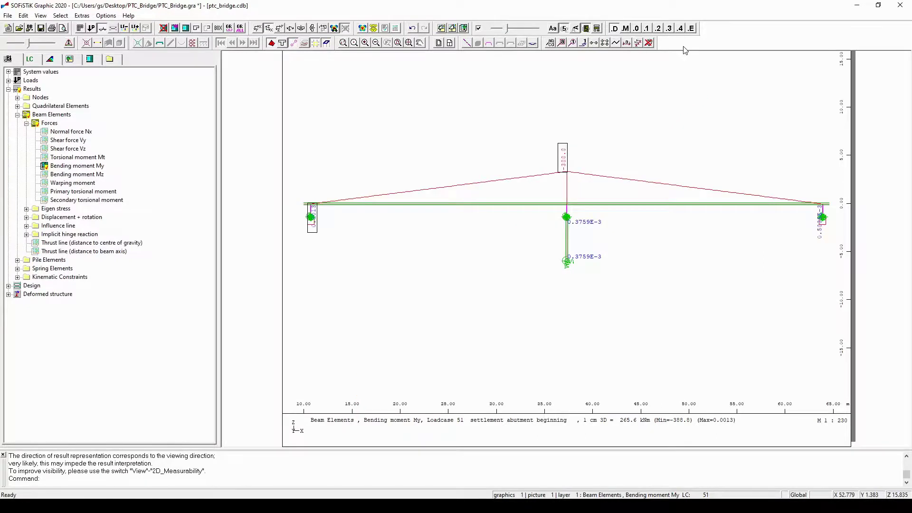
Define a single dimensional line from the bridge's middle support to the left abutment, picking its start point without object snap.
{"action": "left_click", "coordinate": [648, 44]}
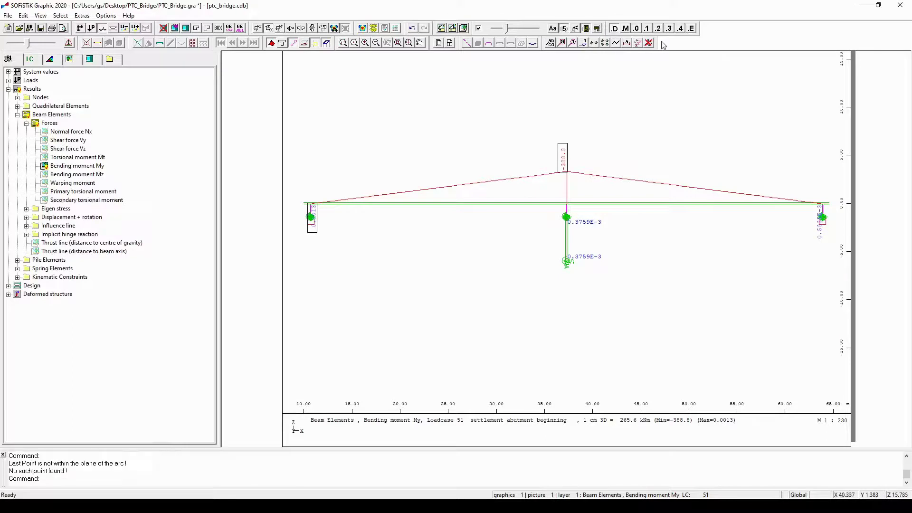
{"action": "left_click", "coordinate": [627, 43]}
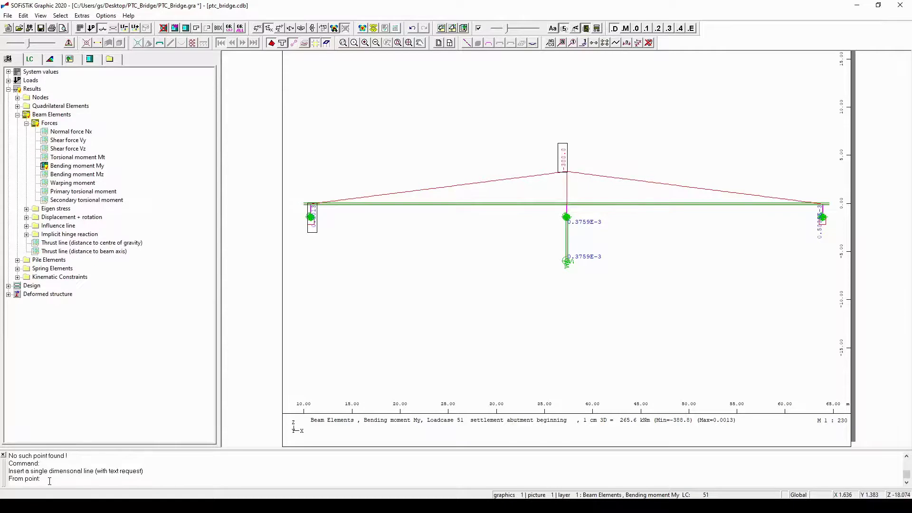
{"action": "key", "text": "ctrl+s"}
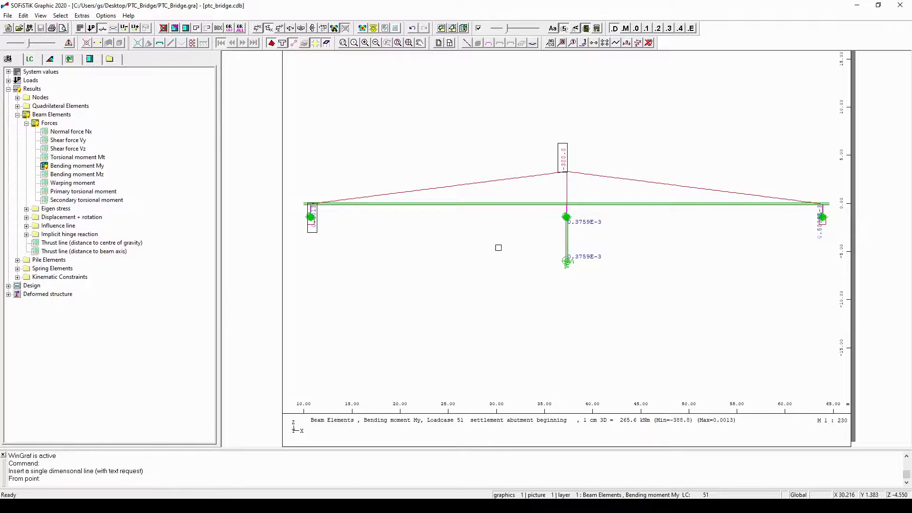
{"action": "right_click", "coordinate": [499, 247]}
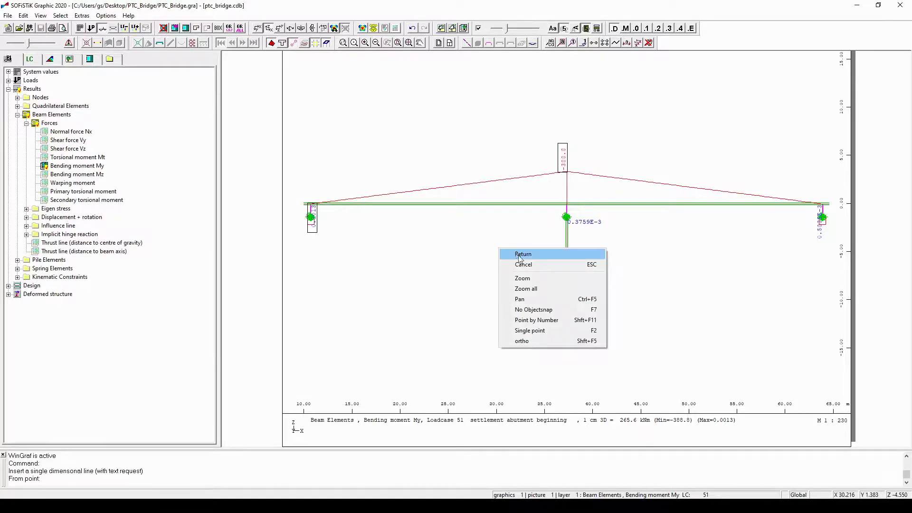
{"action": "left_click", "coordinate": [545, 310]}
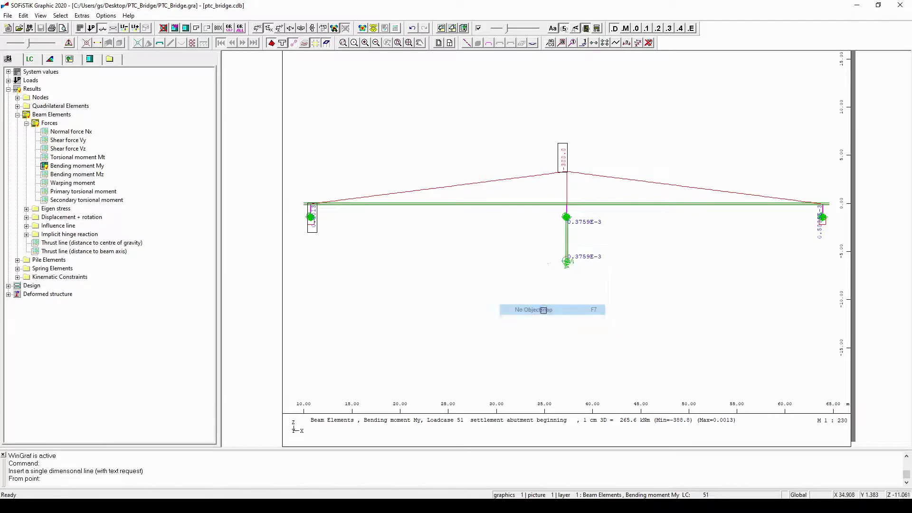
{"action": "left_click", "coordinate": [568, 206]}
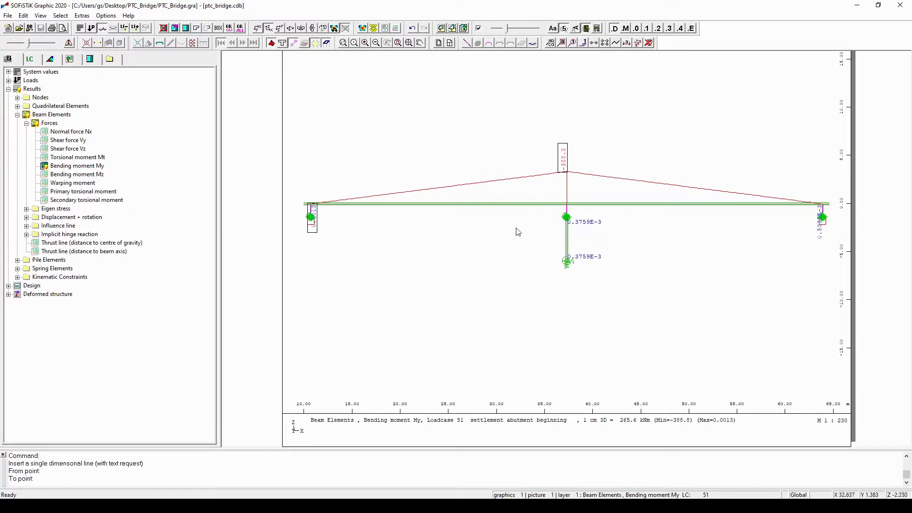
{"action": "left_click", "coordinate": [312, 206]}
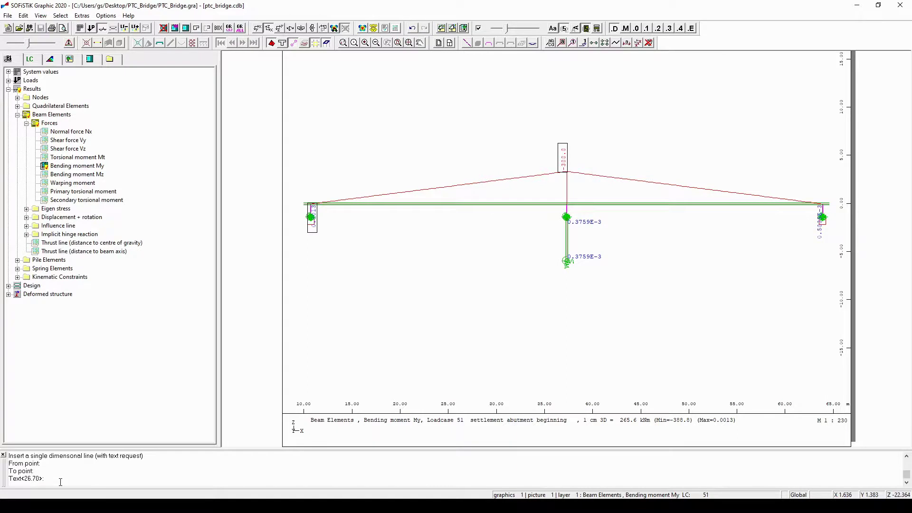
Accept the default text for the left span's dimensional line and slightly enlarge its text box.
{"action": "type", "text": ","}
{"action": "key", "text": "Return"}
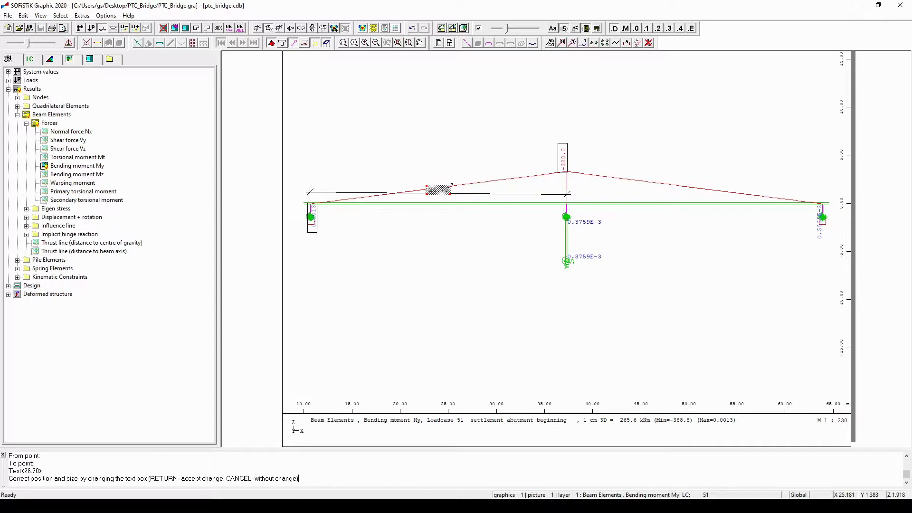
{"action": "left_click_drag", "start_coordinate": [450, 185], "coordinate": [452, 184]}
{"action": "key", "text": "Return"}
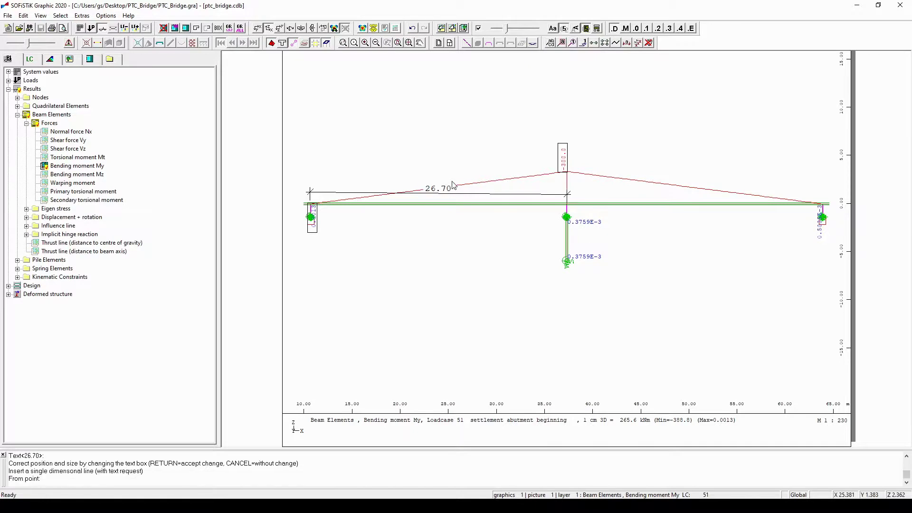
Insert a second single dimensional line from the right abutment to the middle support with its default text, and finish dimensioning.
{"action": "key", "text": "alt"}
{"action": "left_click", "coordinate": [568, 208]}
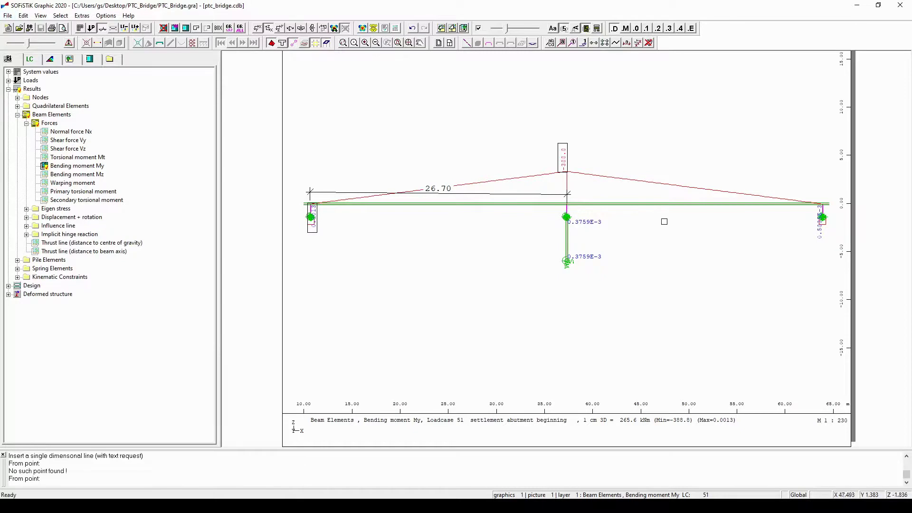
{"action": "right_click", "coordinate": [688, 224]}
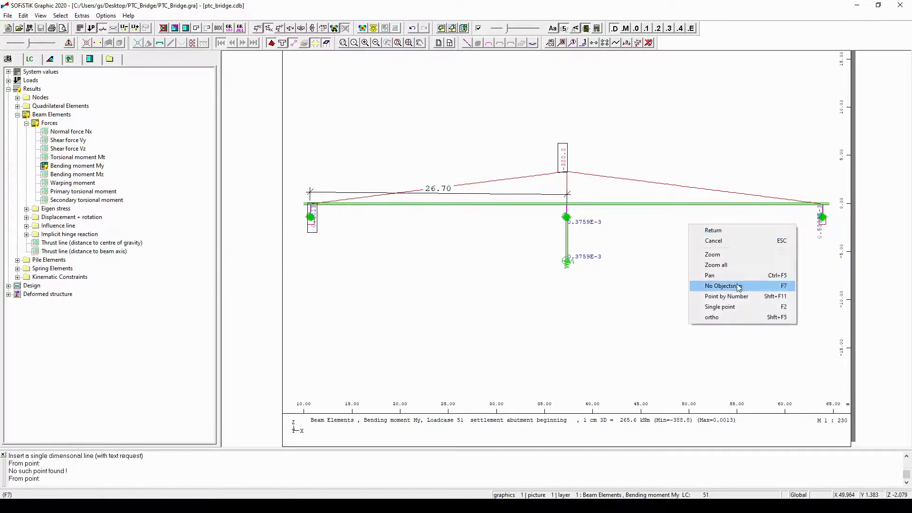
{"action": "left_click", "coordinate": [709, 286]}
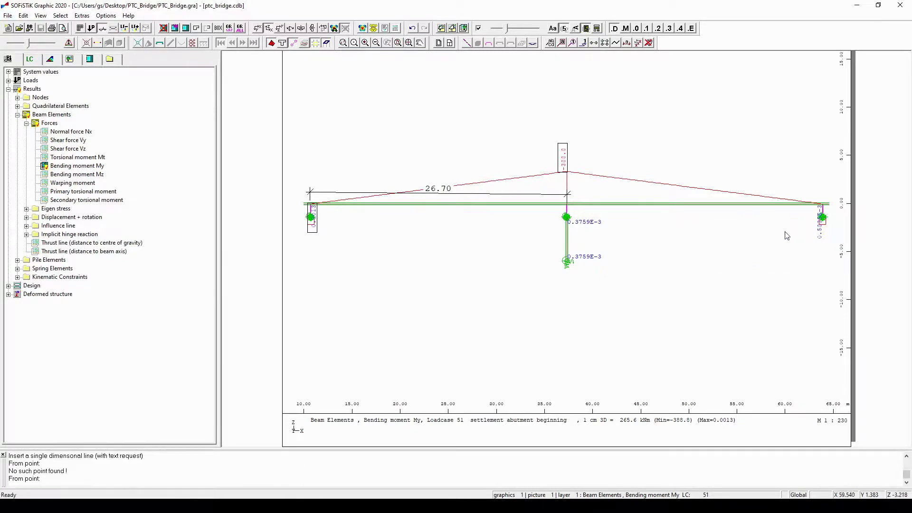
{"action": "left_click", "coordinate": [822, 206]}
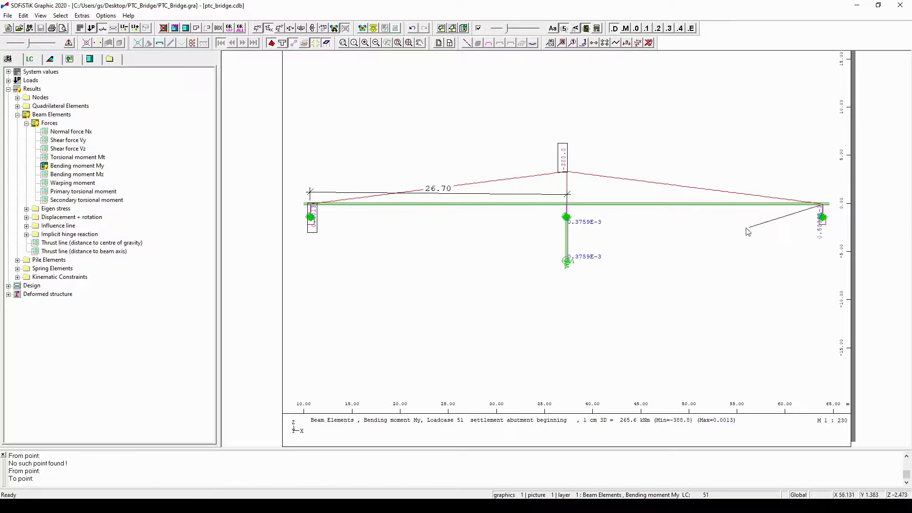
{"action": "left_click", "coordinate": [567, 207]}
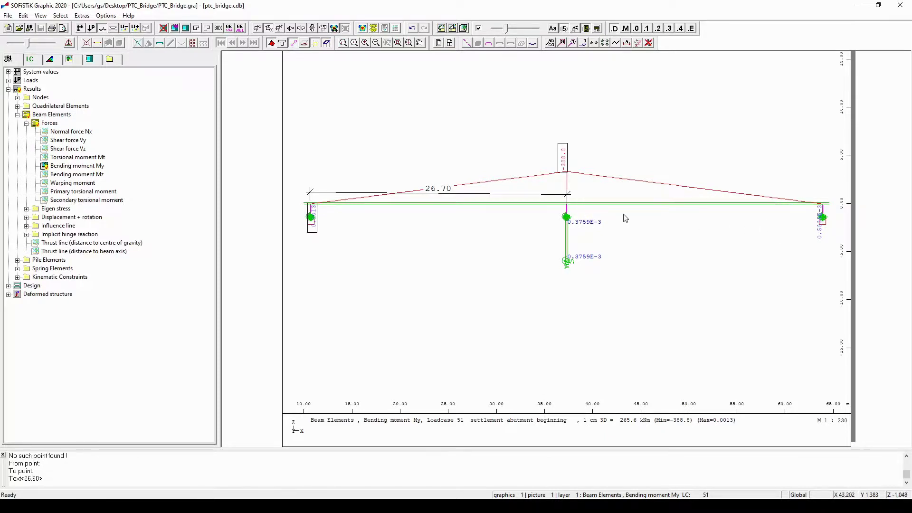
{"action": "key", "text": "Return"}
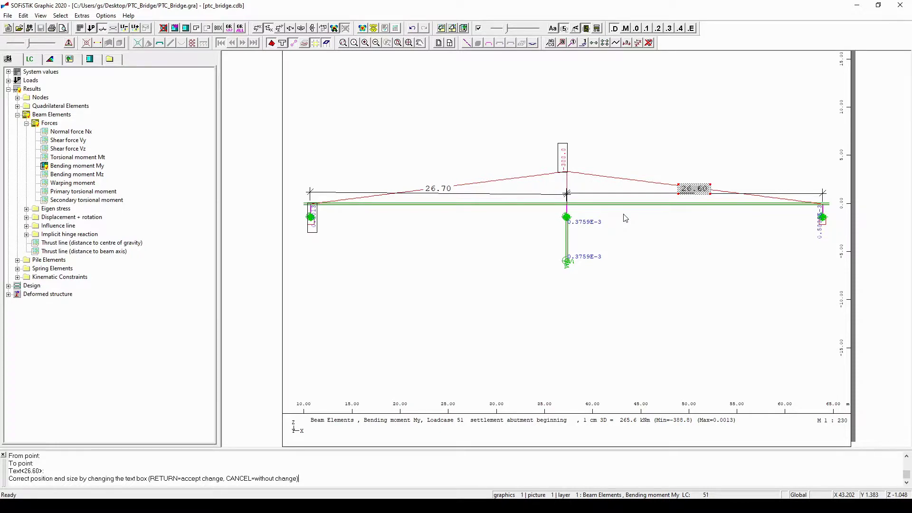
{"action": "key", "text": "Return"}
{"action": "key", "text": "alt"}
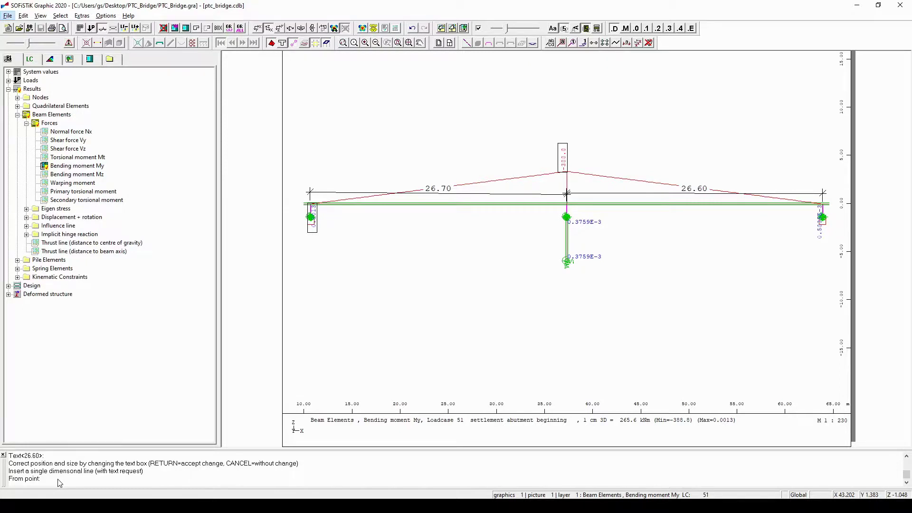
{"action": "key", "text": "Escape"}
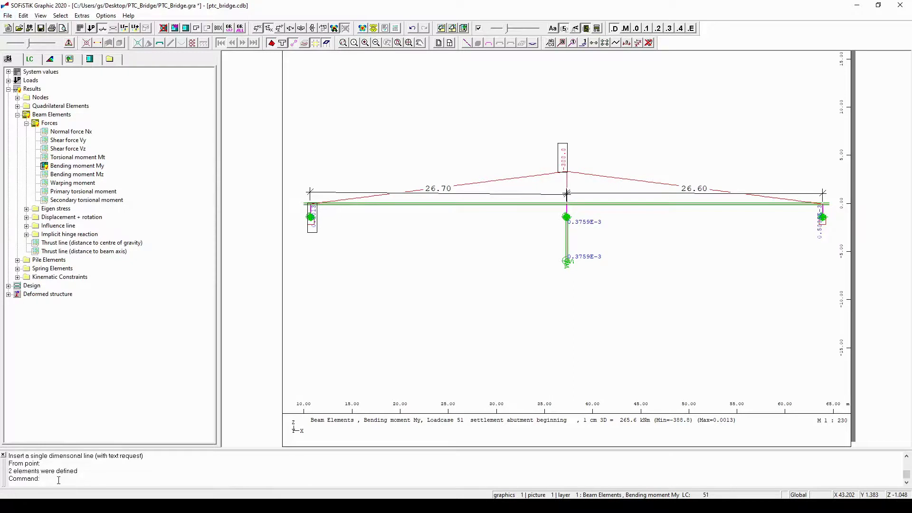
Show the Temporary object snap toolbar.
{"action": "key", "text": "alt"}
{"action": "key", "text": "alt"}
{"action": "right_click", "coordinate": [638, 44]}
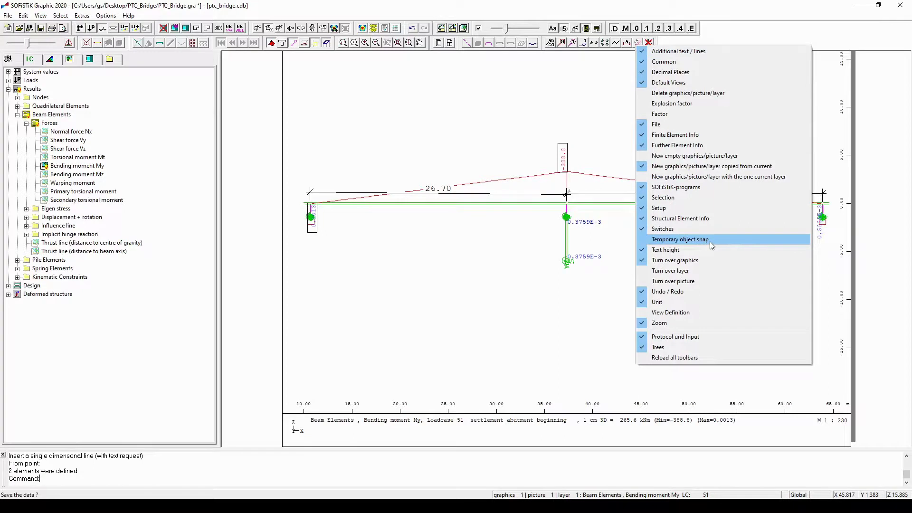
{"action": "left_click", "coordinate": [722, 240]}
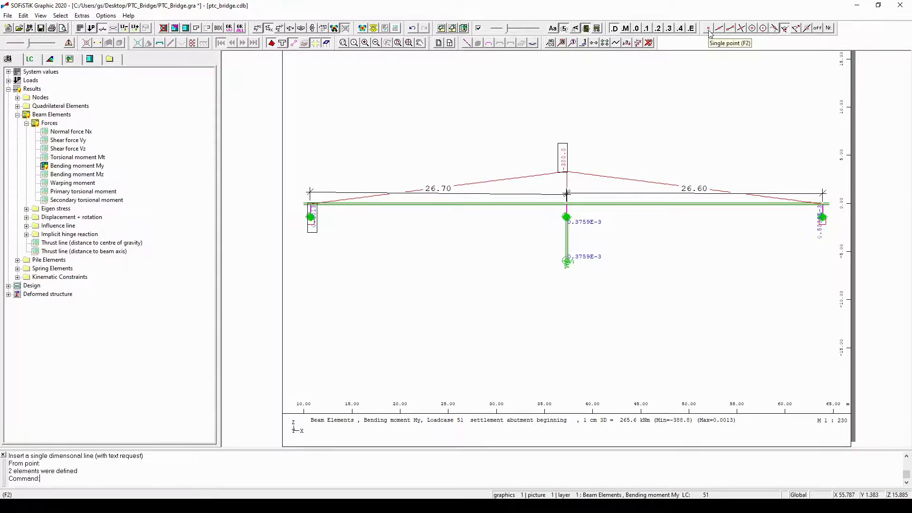
{"action": "key", "text": "alt"}
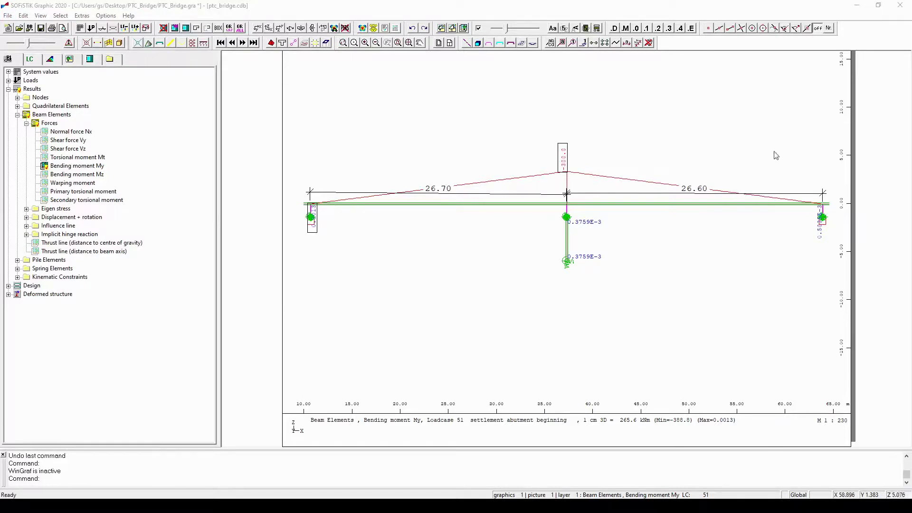
Insert a multiple dimensional line without text request from the left abutment node to the middle support node, using single-point snap.
{"action": "left_click", "coordinate": [639, 44]}
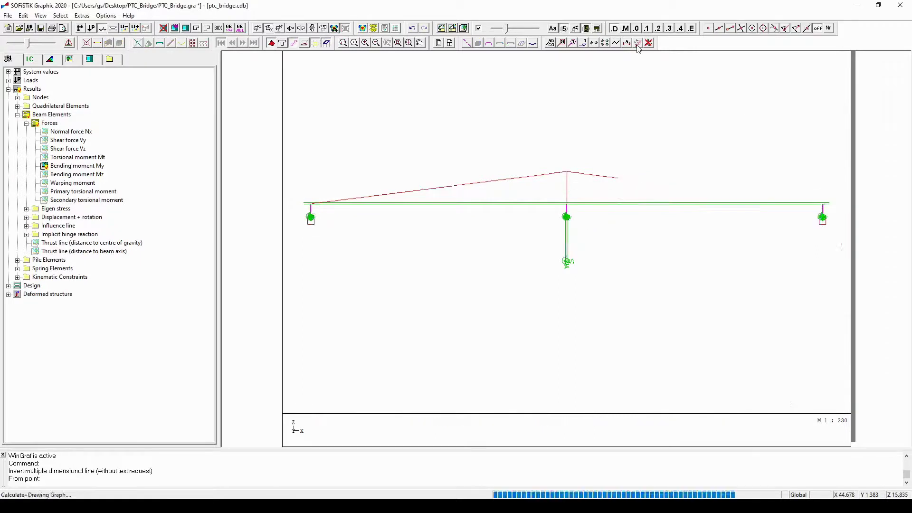
{"action": "left_click", "coordinate": [709, 29]}
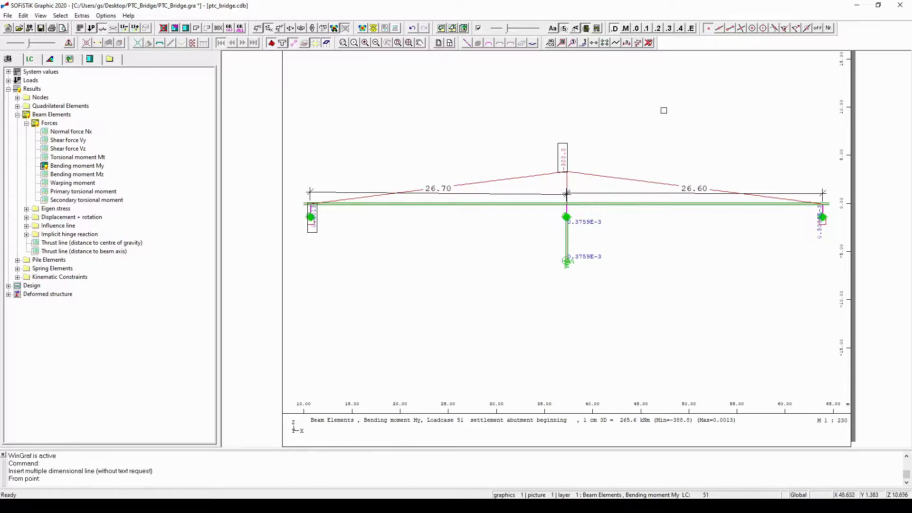
{"action": "left_click", "coordinate": [313, 206]}
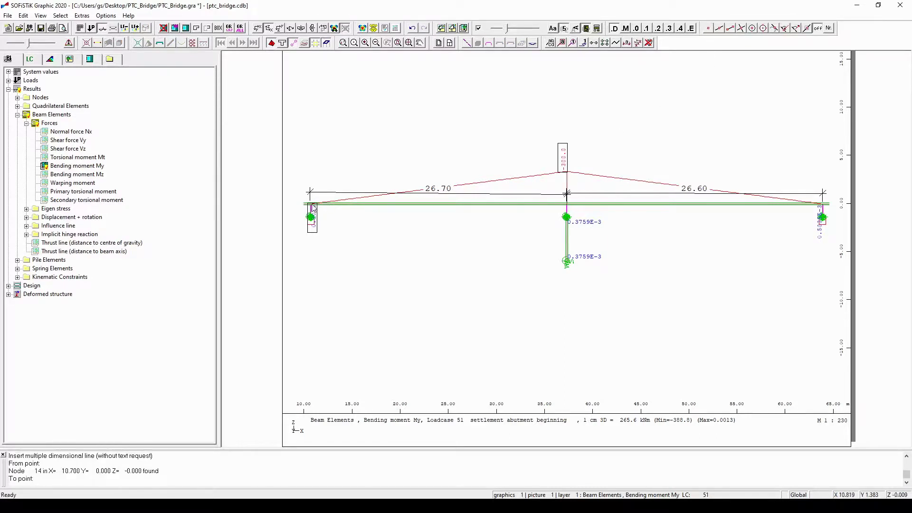
{"action": "left_click", "coordinate": [708, 30]}
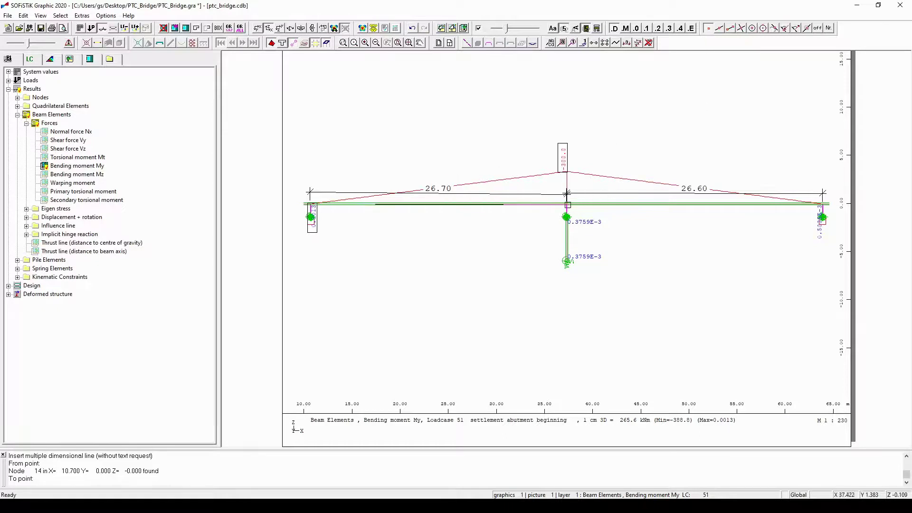
{"action": "left_click", "coordinate": [567, 205]}
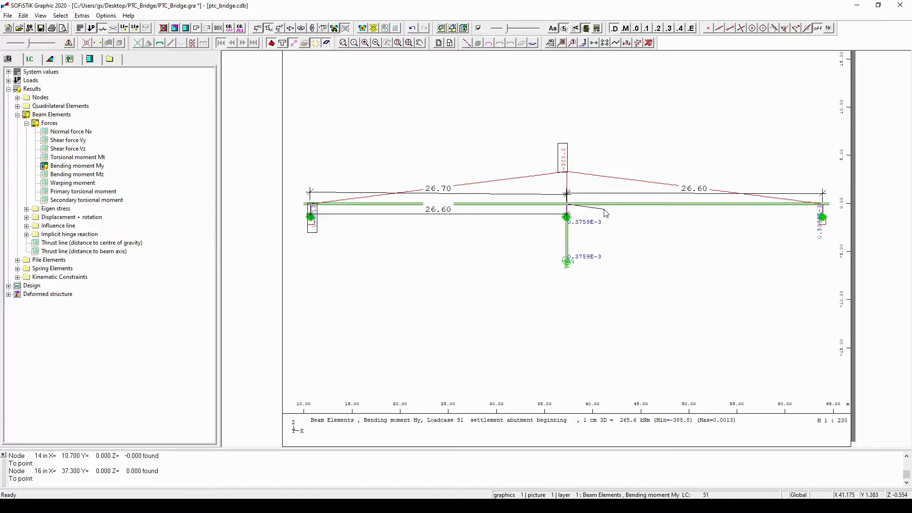
{"action": "key", "text": "Return"}
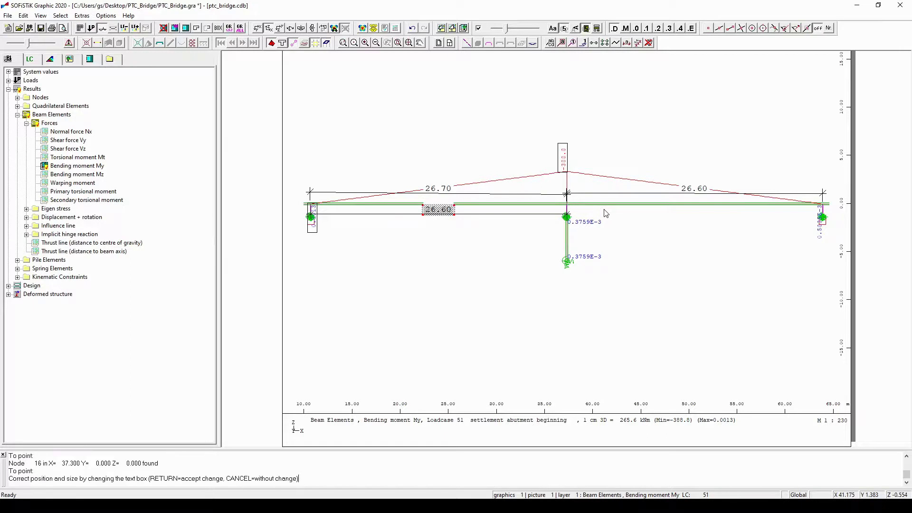
{"action": "key", "text": "Return"}
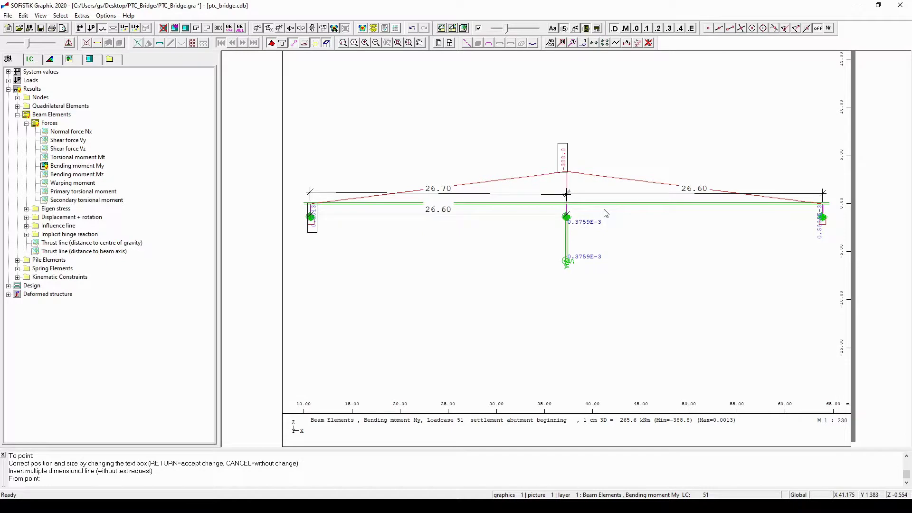
{"action": "key", "text": "Return"}
{"action": "key", "text": "alt"}
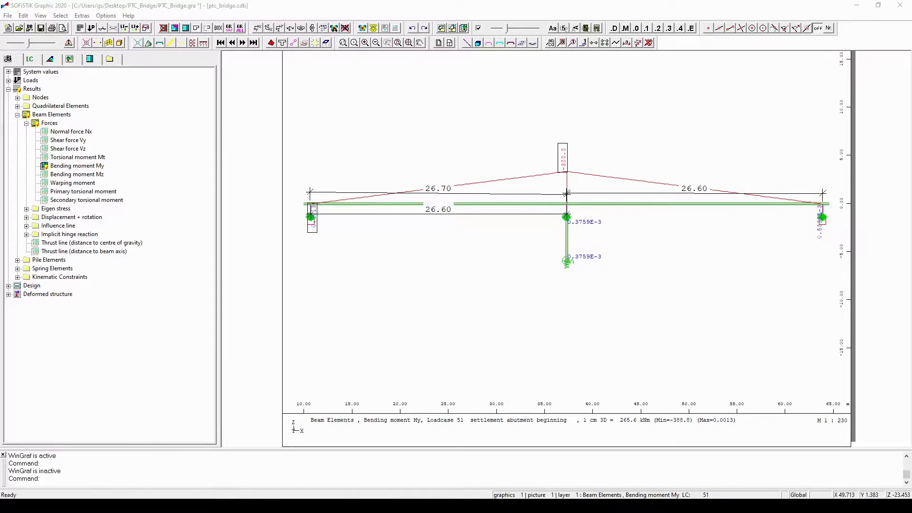
Insert the multiline text "Test1" at the end of a leader line from the middle support and slightly shrink its text box.
{"action": "left_click", "coordinate": [551, 43]}
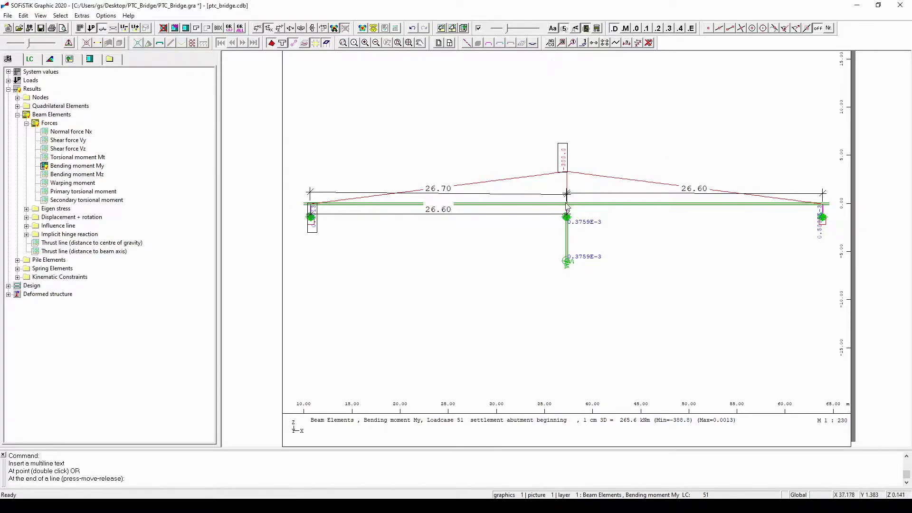
{"action": "left_click_drag", "start_coordinate": [569, 207], "coordinate": [630, 133]}
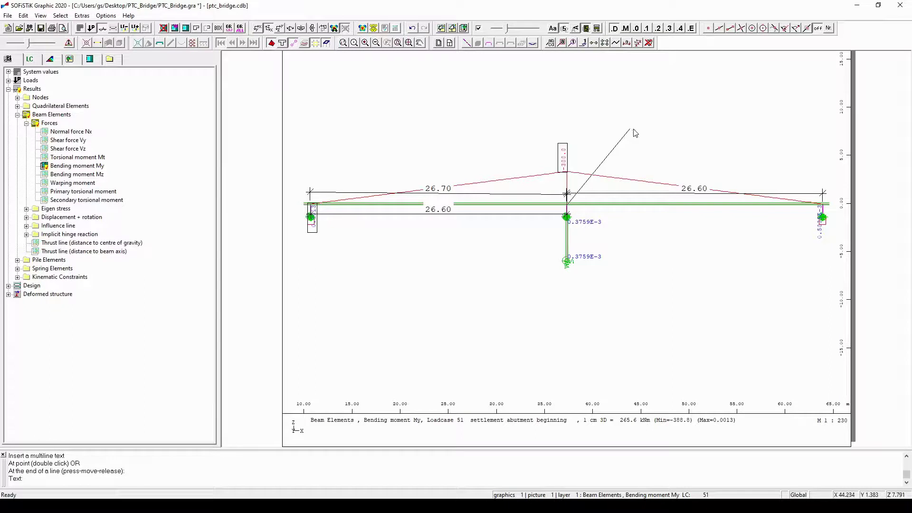
{"action": "left_click", "coordinate": [43, 480]}
{"action": "type", "text": "Test1"}
{"action": "key", "text": "Return"}
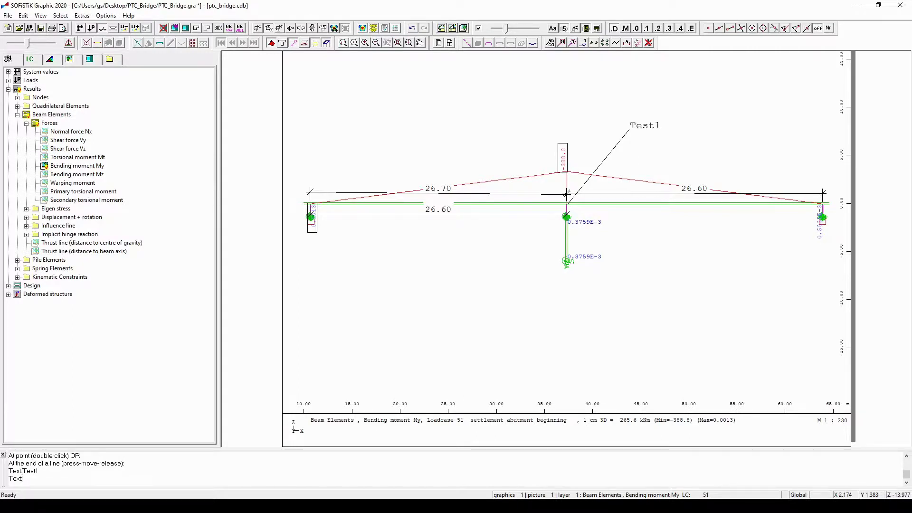
{"action": "key", "text": "Return"}
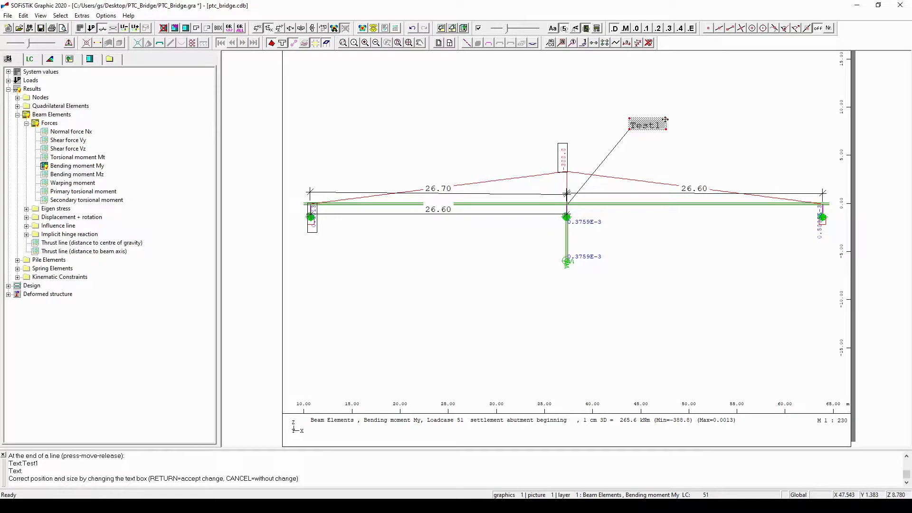
{"action": "left_click_drag", "start_coordinate": [662, 118], "coordinate": [664, 125]}
{"action": "key", "text": "Return"}
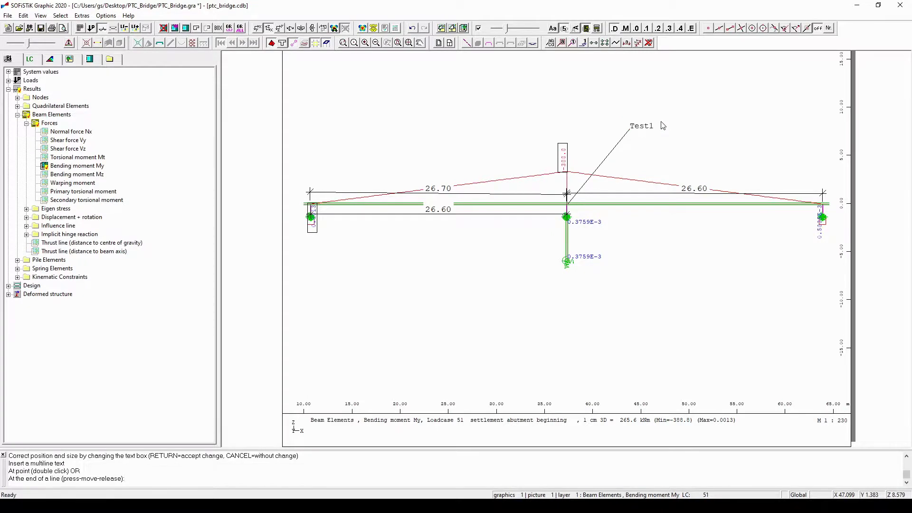
{"action": "key", "text": "Escape"}
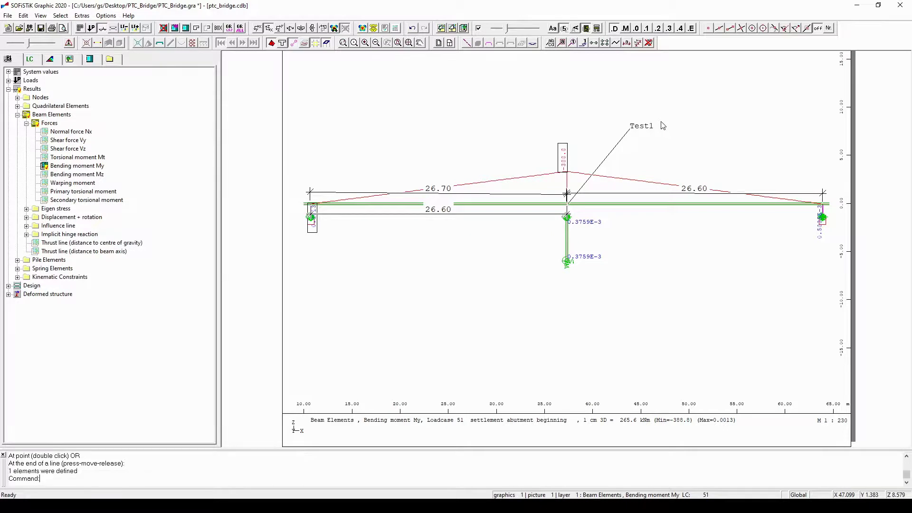
Check the level symbol properties, keeping the default text height, angle and group number.
{"action": "key", "text": "alt"}
{"action": "key", "text": "Escape"}
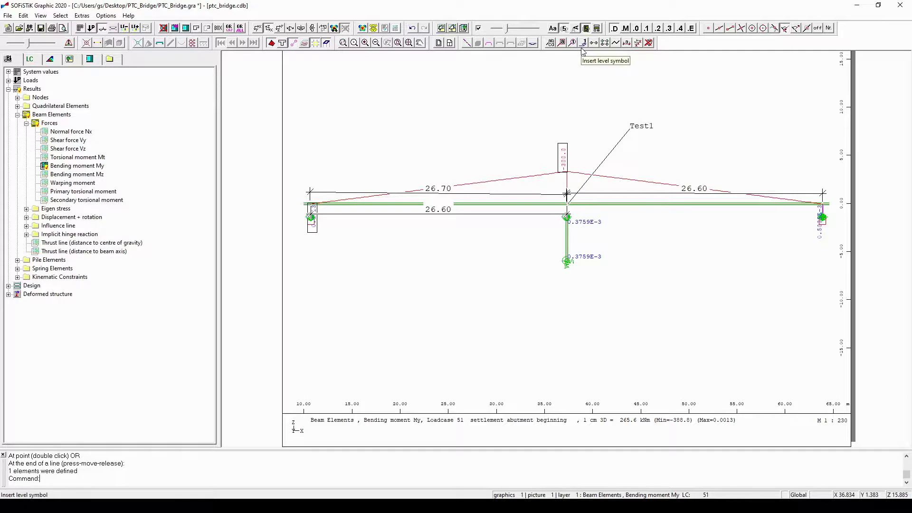
{"action": "key", "text": "alt"}
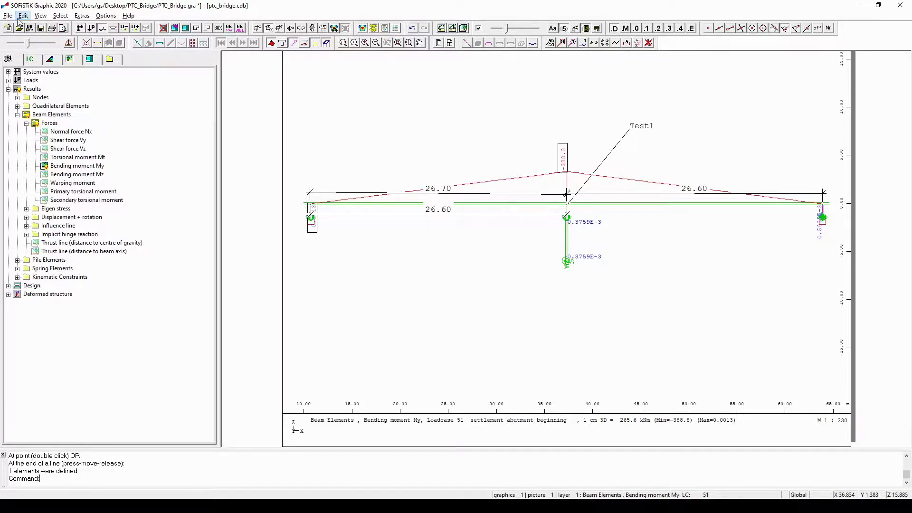
{"action": "left_click", "coordinate": [25, 18]}
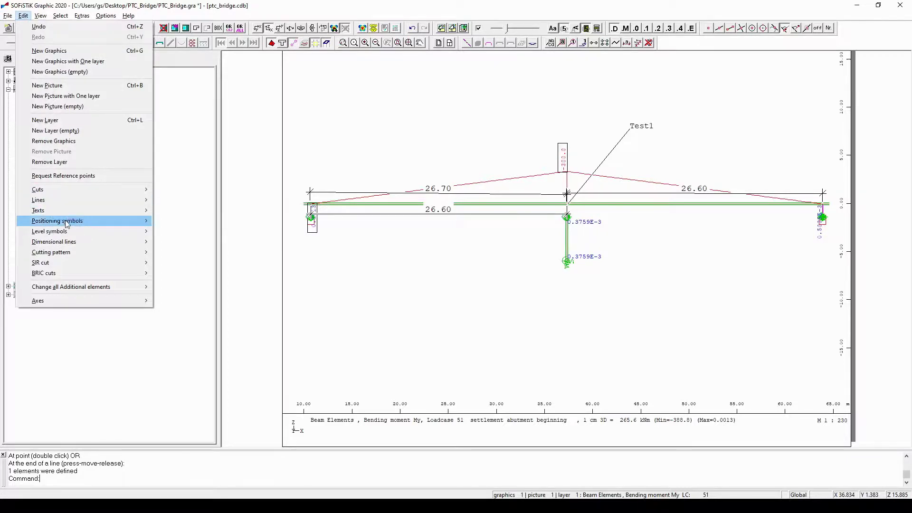
{"action": "mouse_move", "coordinate": [71, 233]}
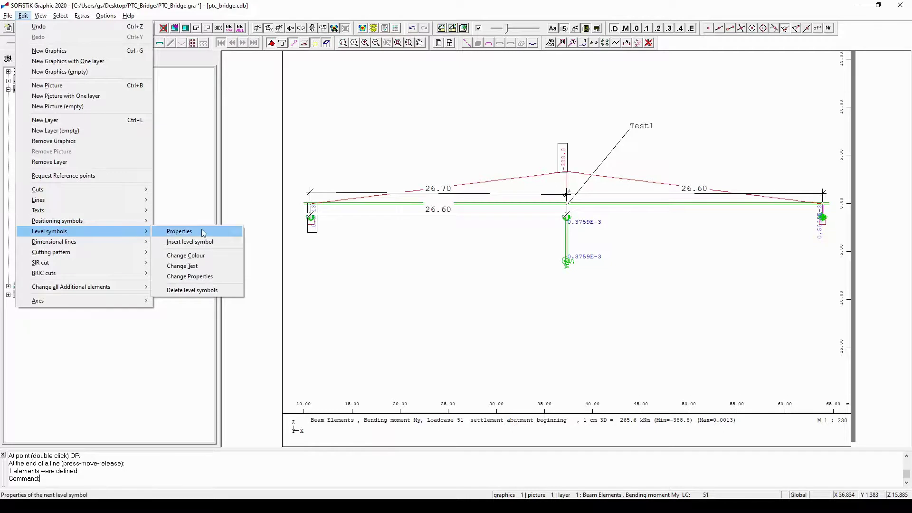
{"action": "left_click", "coordinate": [179, 232]}
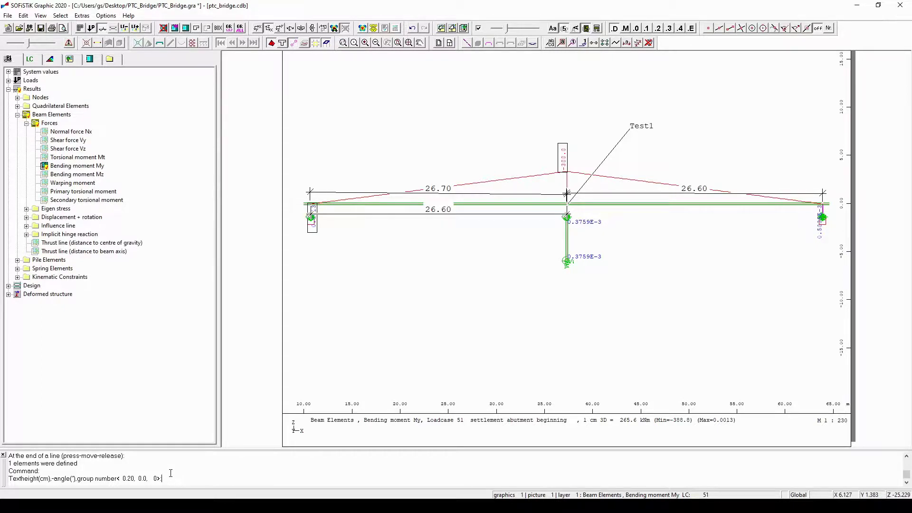
{"action": "key", "text": "Return"}
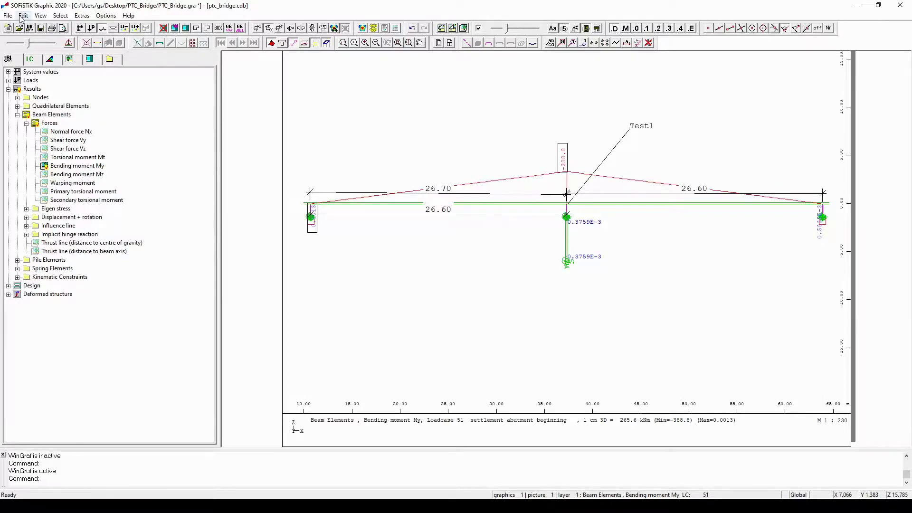
Change the wording of the leader text above the middle support to "Edited Text".
{"action": "left_click", "coordinate": [22, 17]}
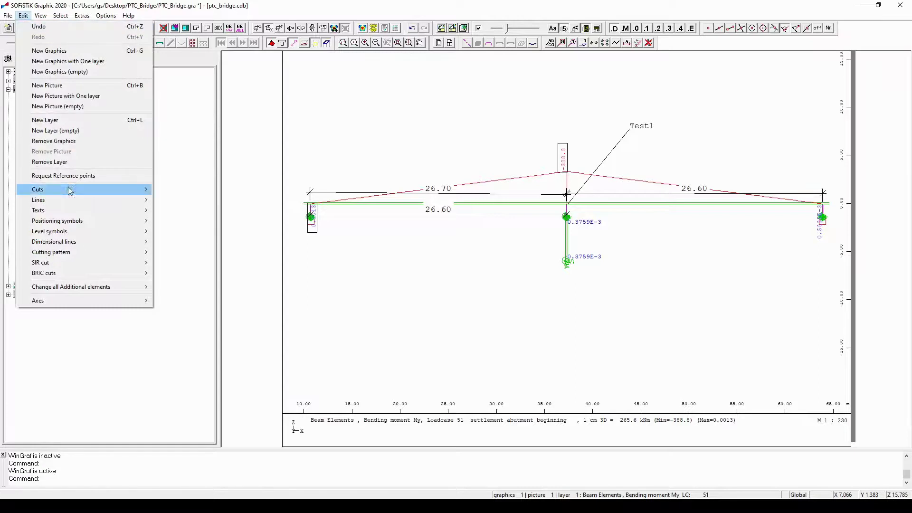
{"action": "mouse_move", "coordinate": [75, 214]}
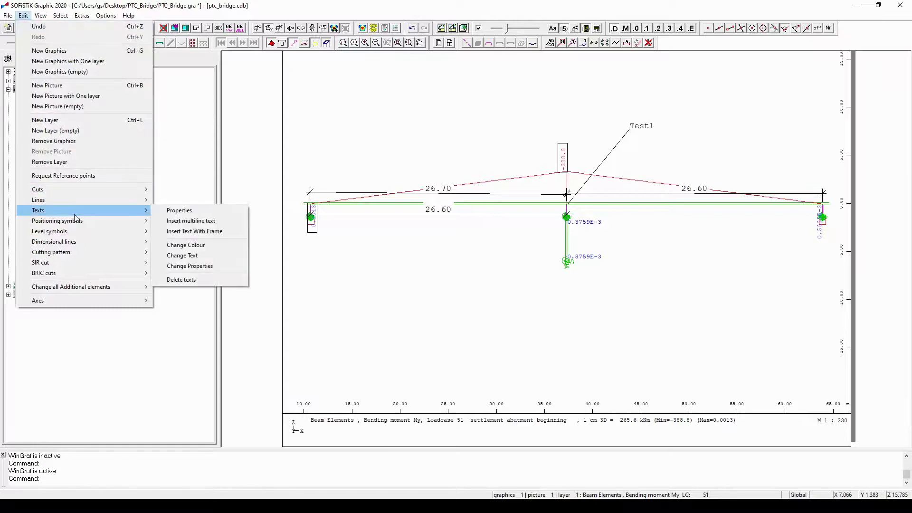
{"action": "left_click", "coordinate": [207, 255]}
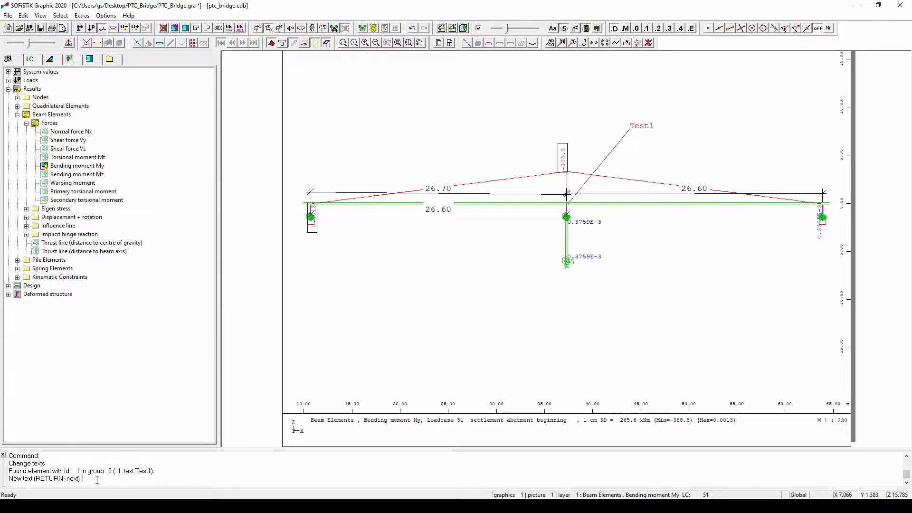
{"action": "type", "text": "Edited Text"}
{"action": "key", "text": "Return"}
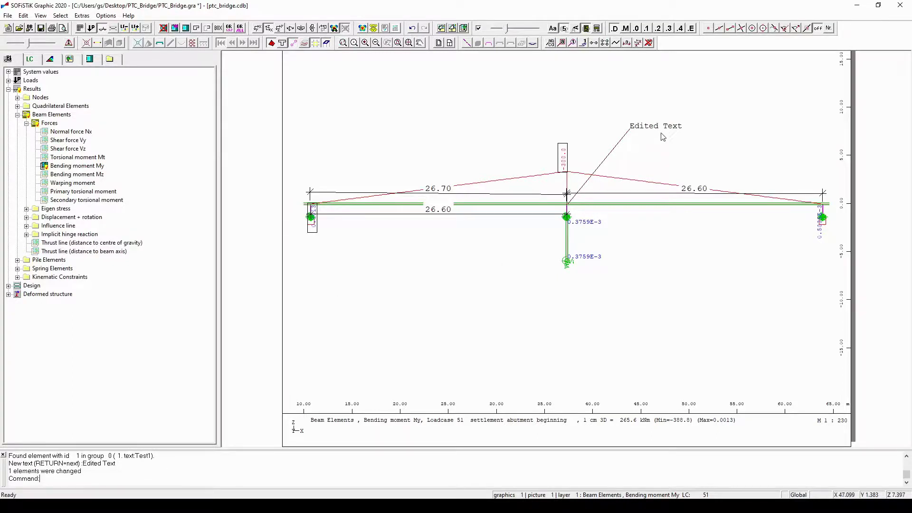
Set the leader text's height to 0.25 cm and its angle to 5 degrees.
{"action": "left_click", "coordinate": [22, 16]}
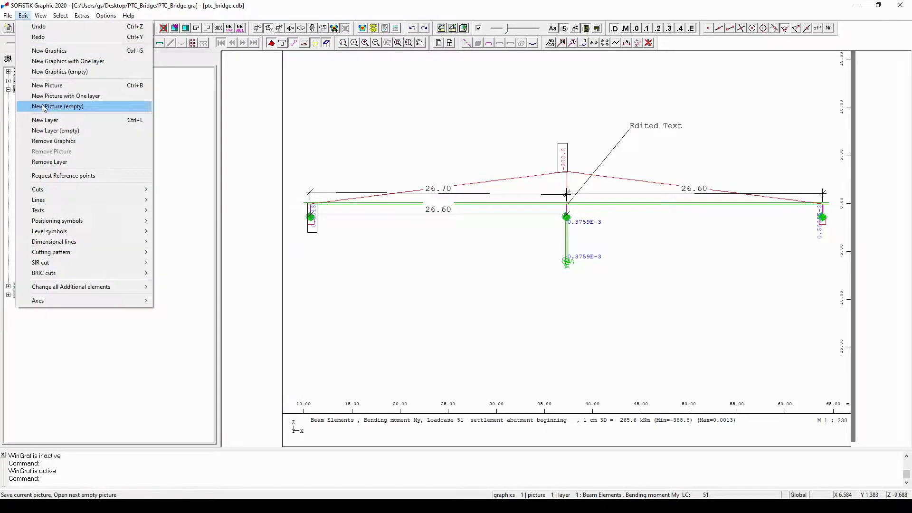
{"action": "mouse_move", "coordinate": [59, 214]}
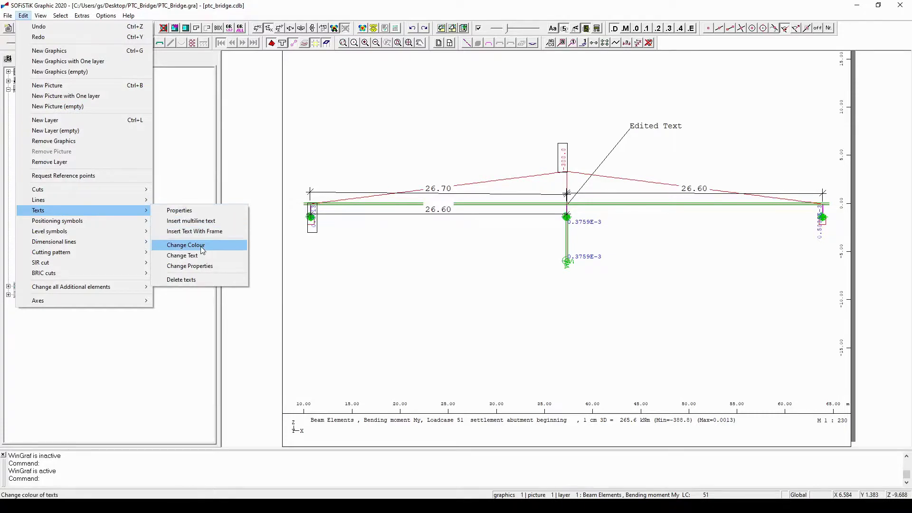
{"action": "left_click", "coordinate": [216, 266]}
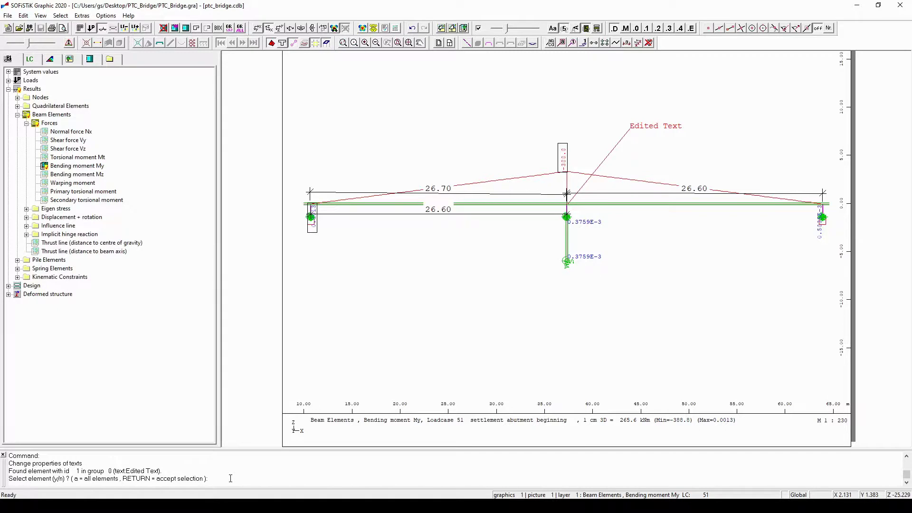
{"action": "type", "text": "y"}
{"action": "key", "text": "Return"}
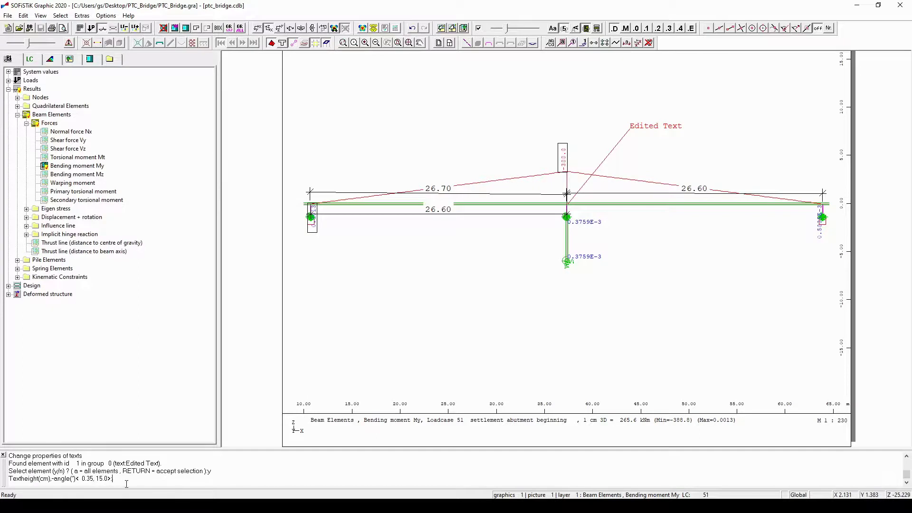
{"action": "type", "text": "0.25"}
{"action": "type", "text": ",5"}
{"action": "key", "text": "Return"}
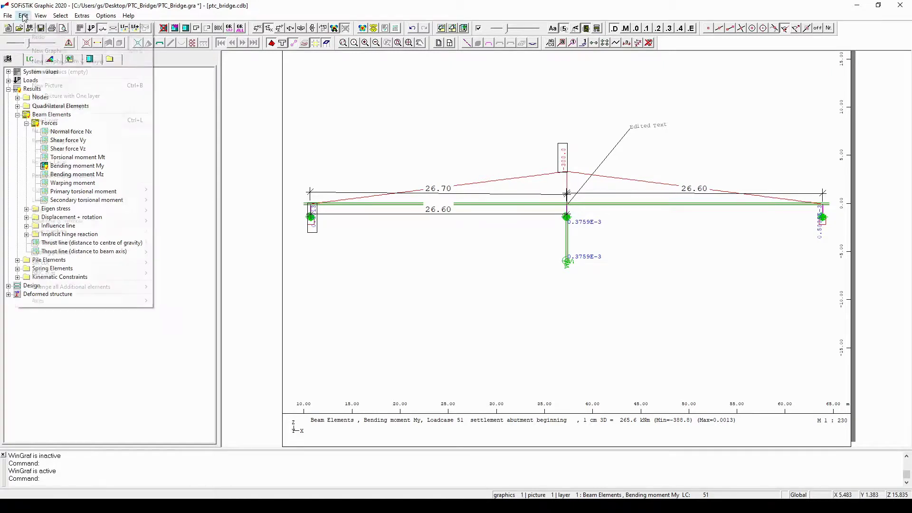
Delete the "Edited Text" annotation above the middle support together with its leader line.
{"action": "left_click", "coordinate": [24, 16]}
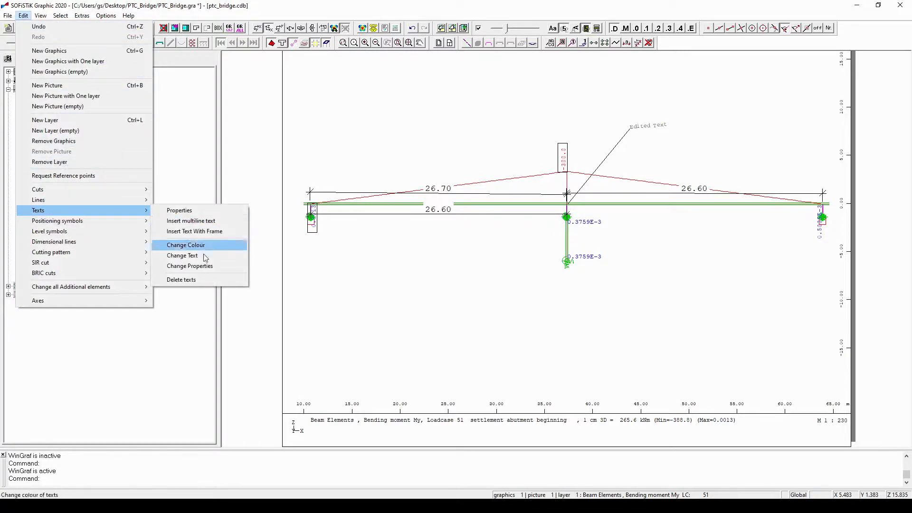
{"action": "left_click", "coordinate": [202, 281]}
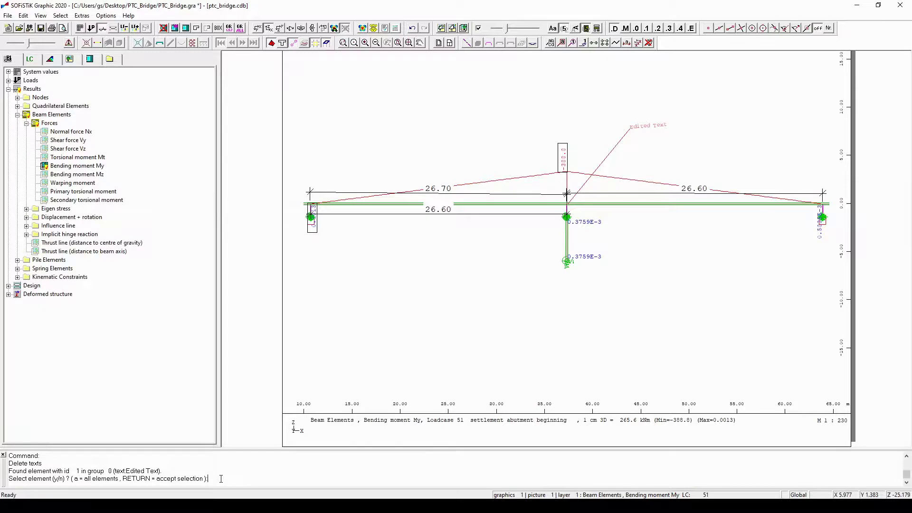
{"action": "type", "text": "y"}
{"action": "key", "text": "Return"}
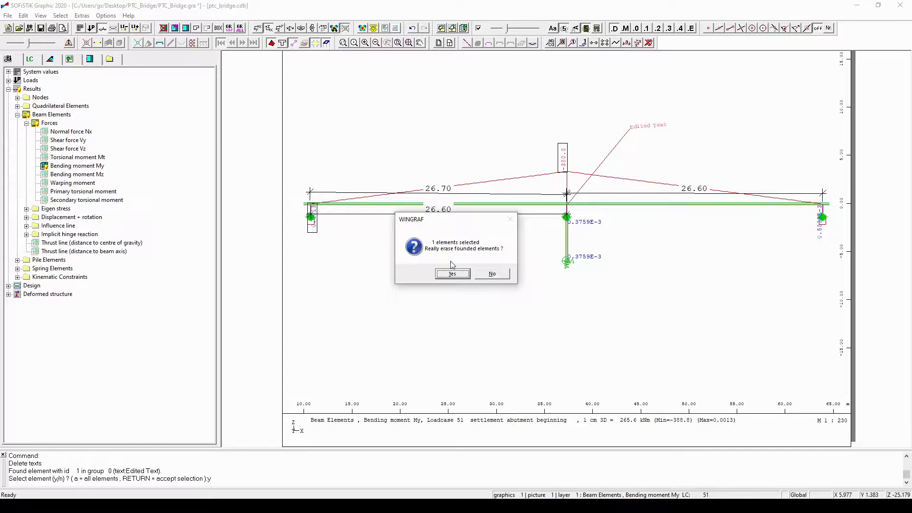
{"action": "left_click", "coordinate": [452, 275]}
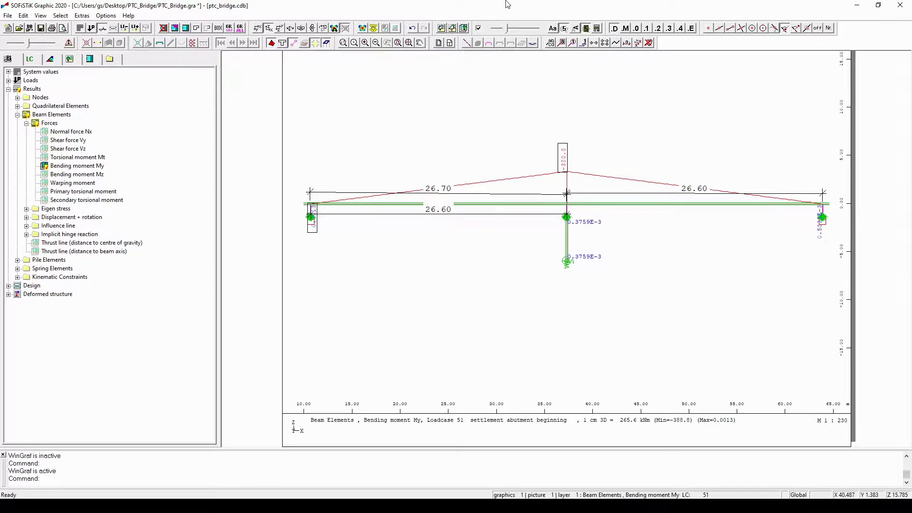
View the bridge's bending moment diagram and dimensional lines in an isometric view.
{"action": "left_click", "coordinate": [290, 28]}
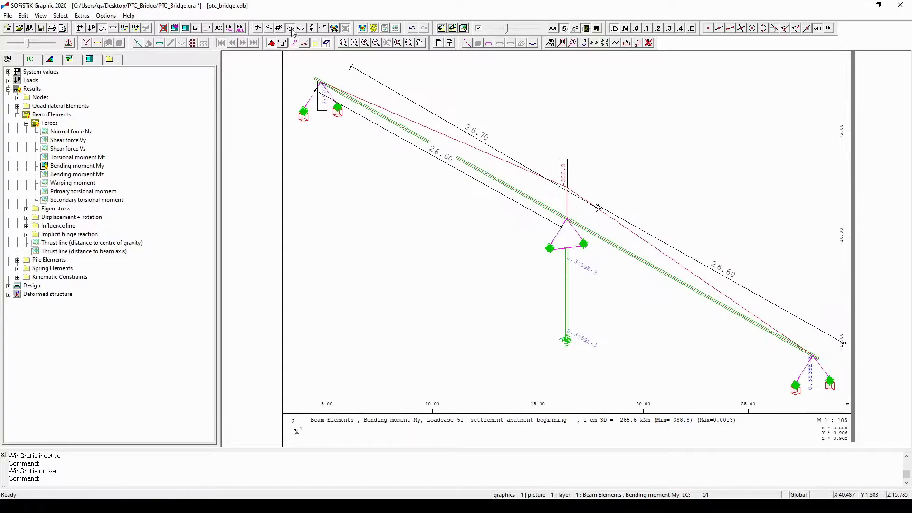
{"action": "left_click", "coordinate": [435, 172]}
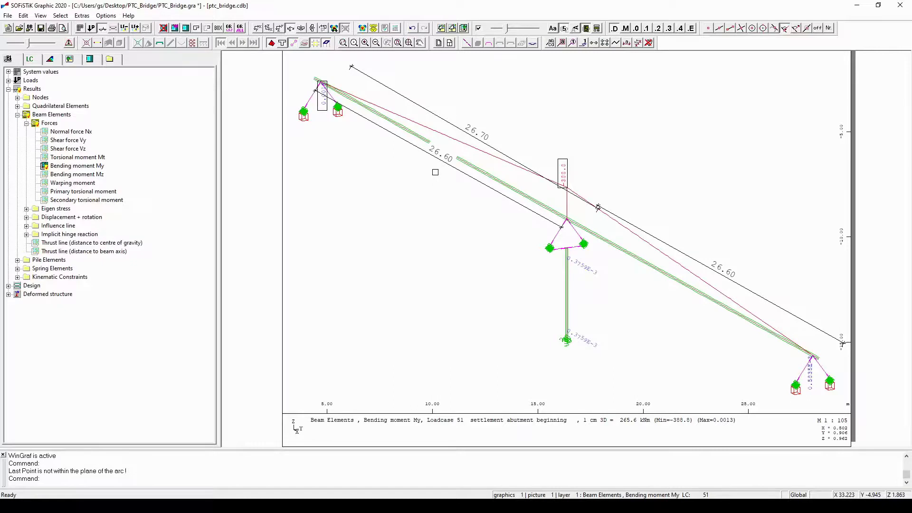
{"action": "left_click", "coordinate": [435, 172]}
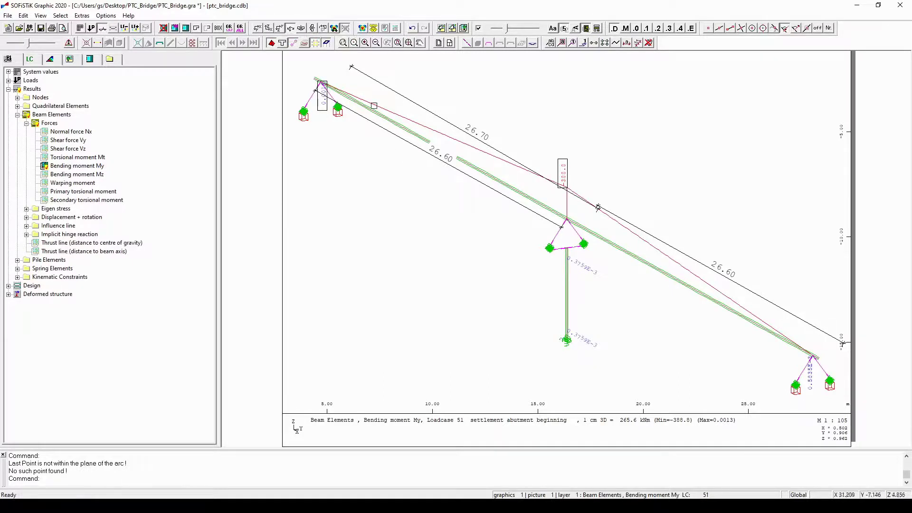
{"action": "left_click", "coordinate": [291, 28]}
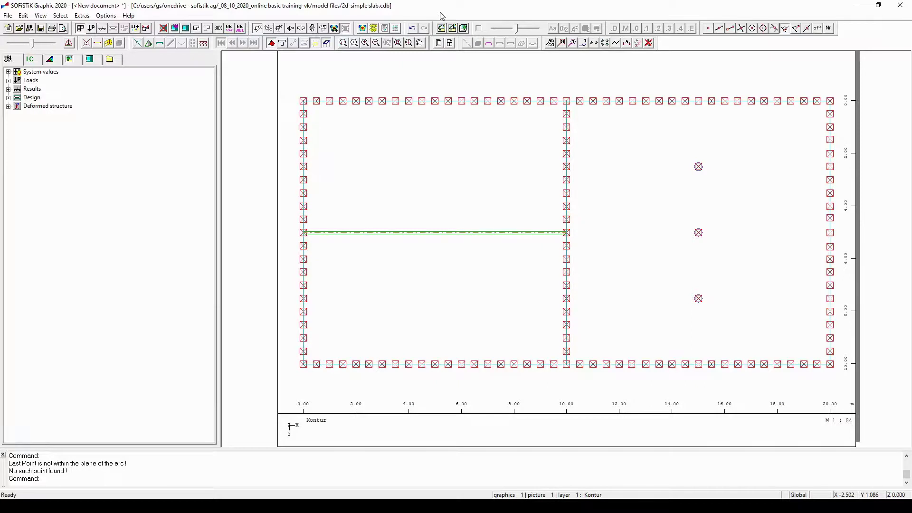
Display the slab's quadrilateral element bending moment m-xx in local x and bring up the available representation types.
{"action": "left_click", "coordinate": [401, 13]}
{"action": "left_click", "coordinate": [8, 89]}
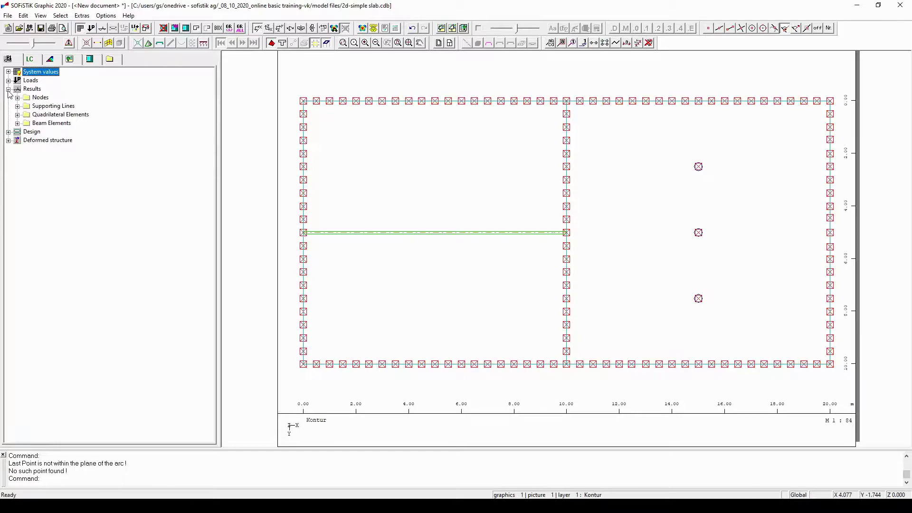
{"action": "left_click", "coordinate": [18, 115]}
{"action": "left_click", "coordinate": [26, 123]}
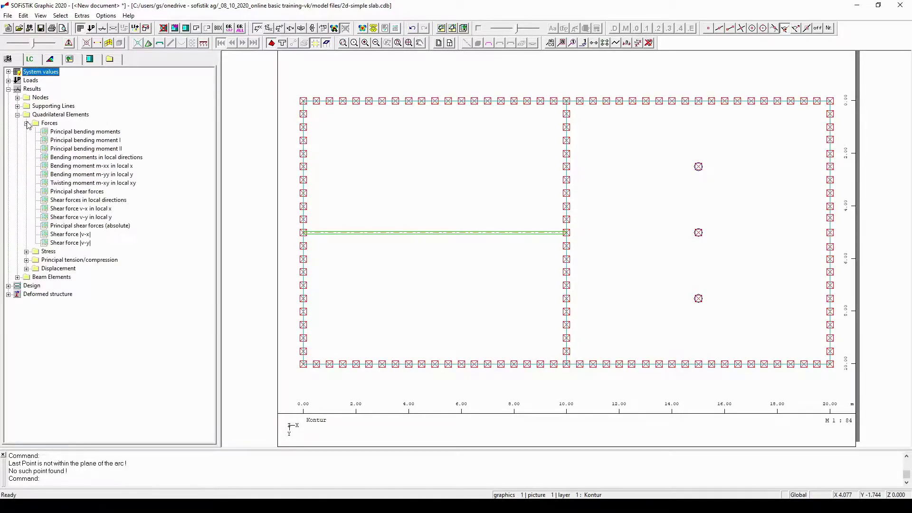
{"action": "double_click", "coordinate": [102, 166]}
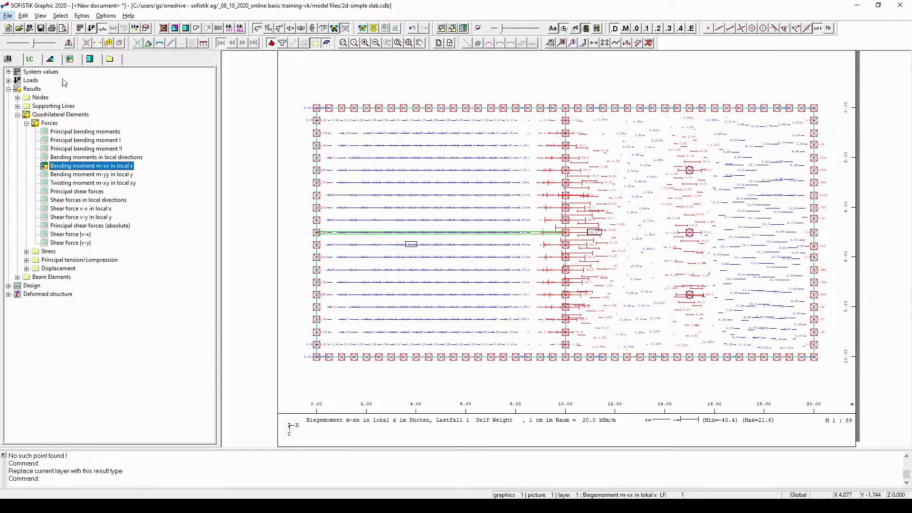
{"action": "left_click", "coordinate": [56, 61]}
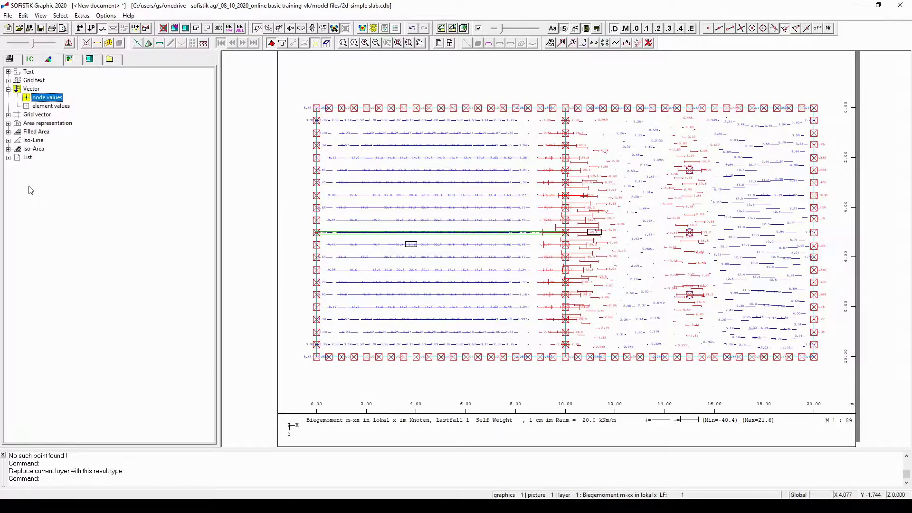
{"action": "key", "text": "alt"}
Set the group number for the next cut elements to 31.
{"action": "left_click", "coordinate": [146, 28]}
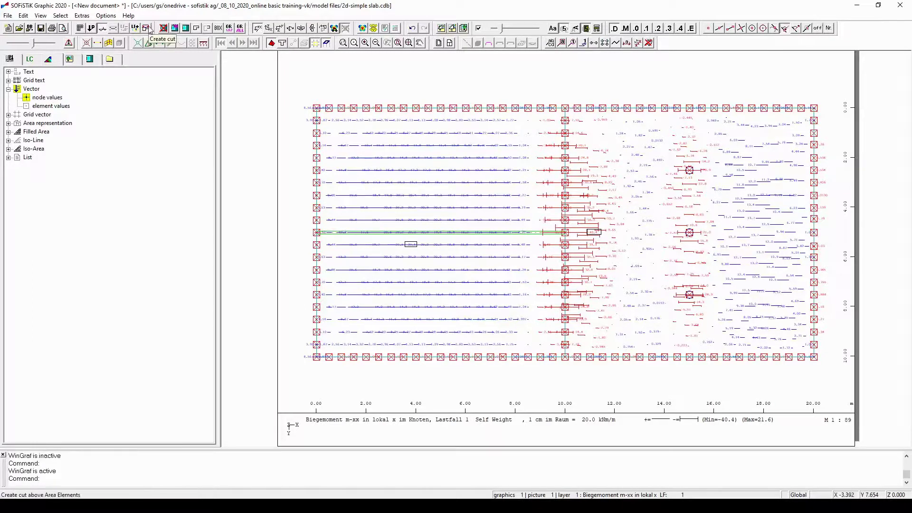
{"action": "key", "text": "ctrl"}
{"action": "key", "text": "ctrl"}
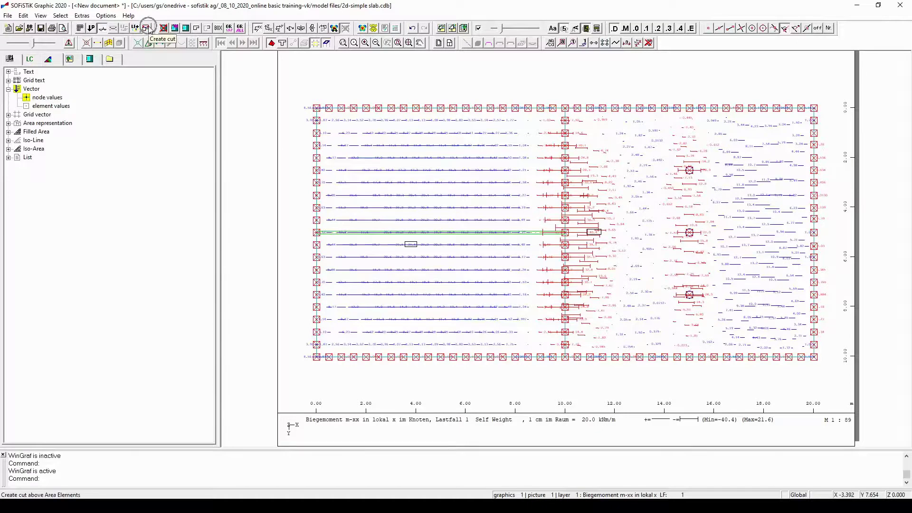
{"action": "left_click", "coordinate": [24, 16]}
{"action": "mouse_move", "coordinate": [49, 192]}
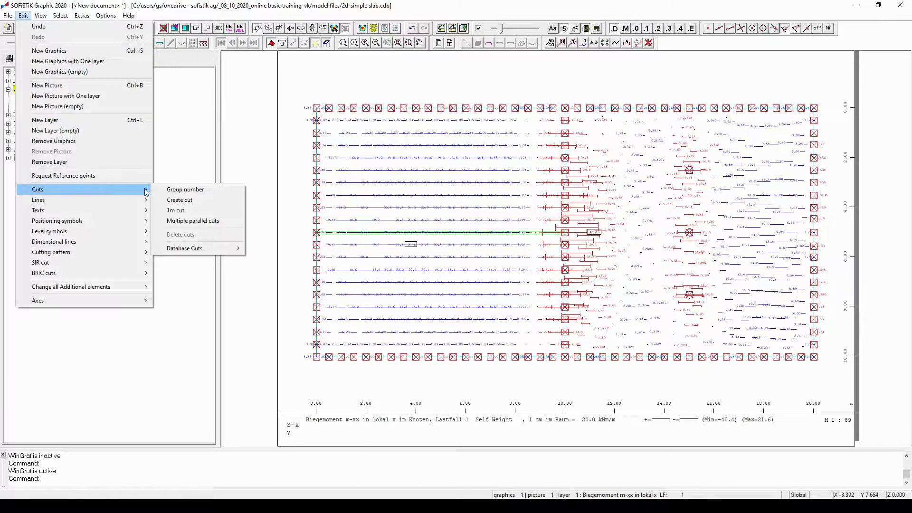
{"action": "left_click", "coordinate": [218, 194]}
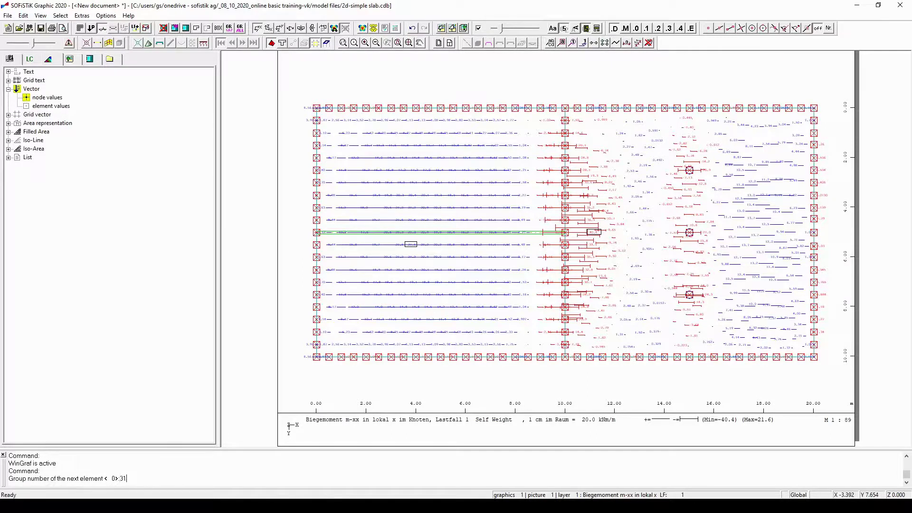
{"action": "key", "text": "Return"}
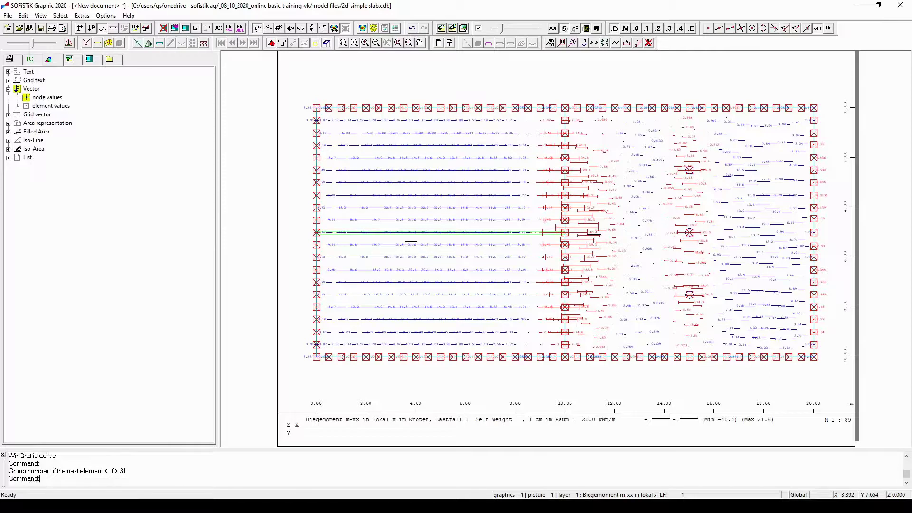
{"action": "key", "text": "alt"}
{"action": "key", "text": "Escape"}
Create a vertical cut over the full slab height through the three columns at about X = 15 m.
{"action": "left_click", "coordinate": [146, 29]}
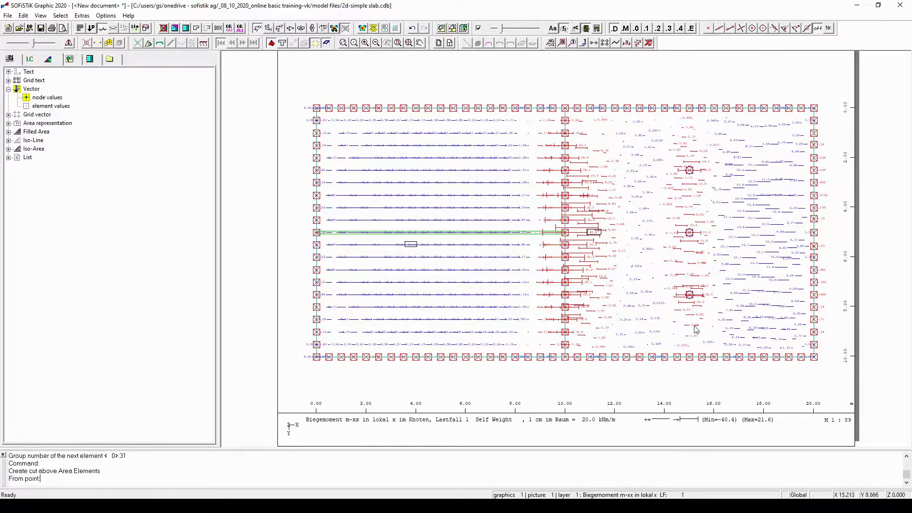
{"action": "left_click", "coordinate": [690, 370]}
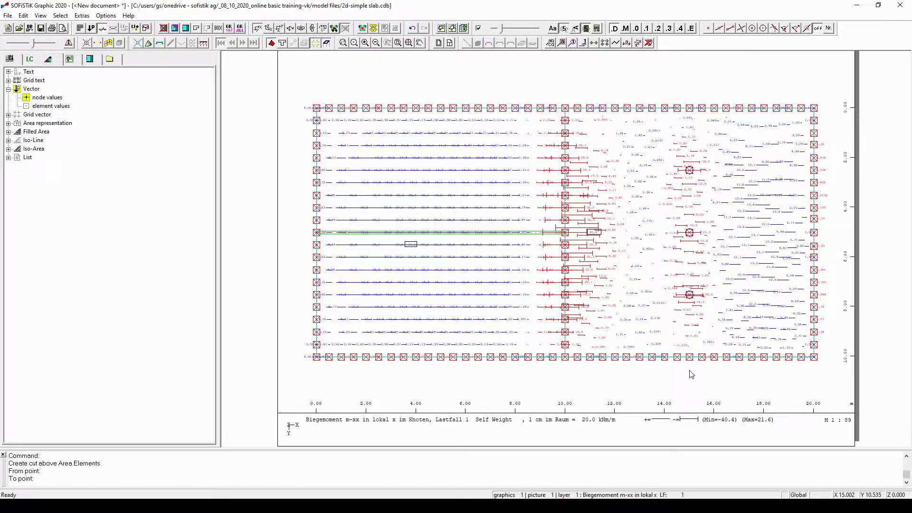
{"action": "left_click", "coordinate": [691, 86]}
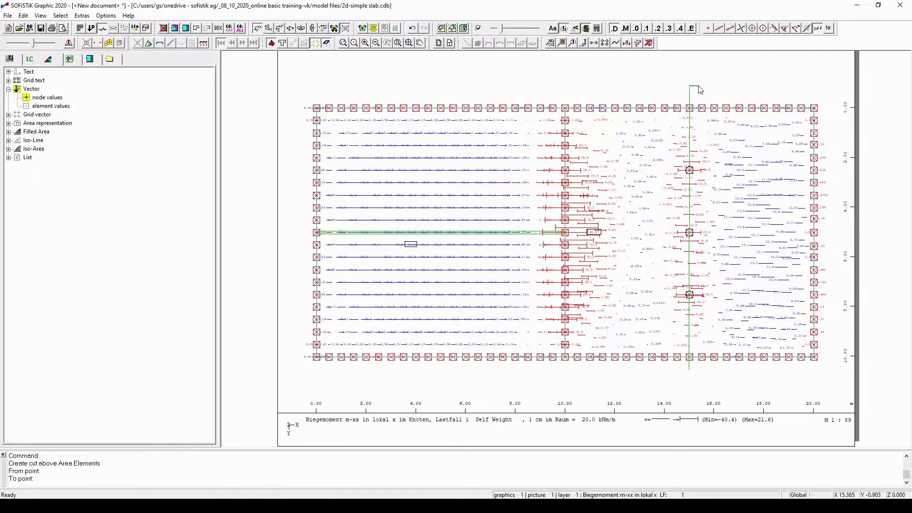
{"action": "right_click", "coordinate": [699, 87]}
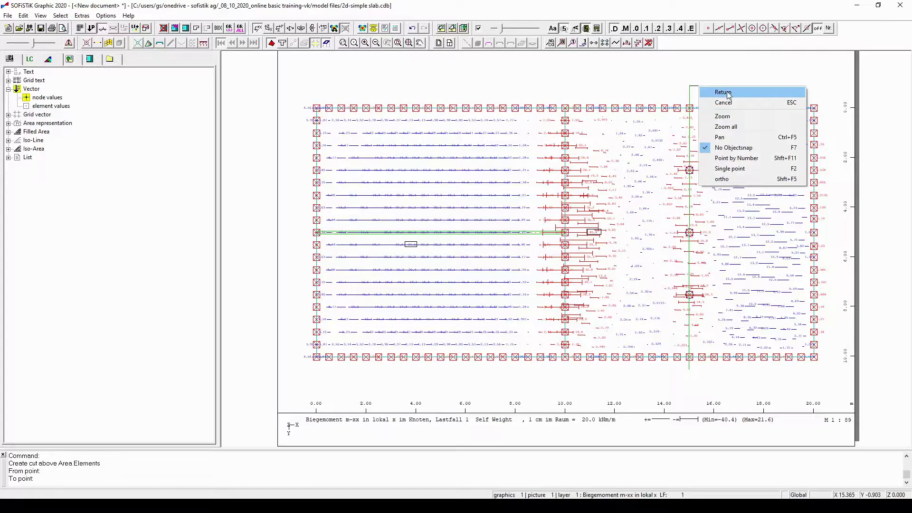
{"action": "left_click", "coordinate": [722, 92]}
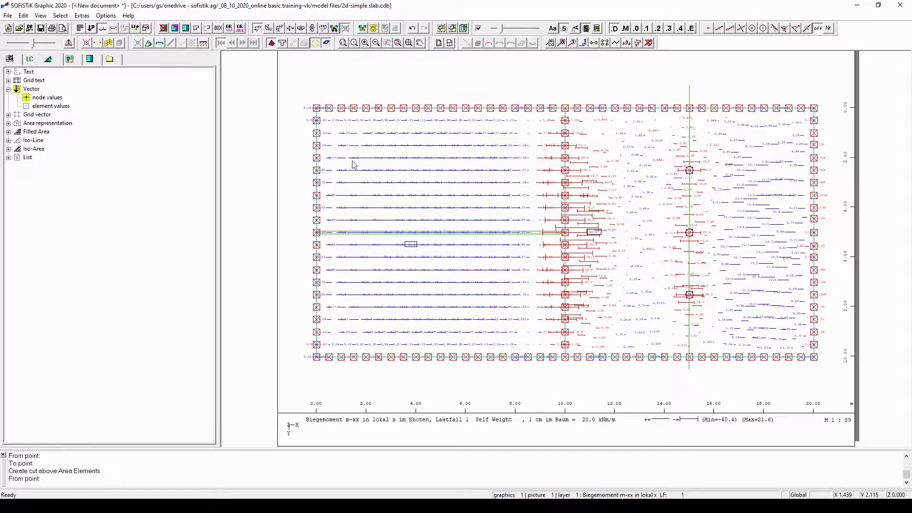
Create a horizontal cut across the full slab width at about Y = 2.2 m.
{"action": "left_click", "coordinate": [307, 167]}
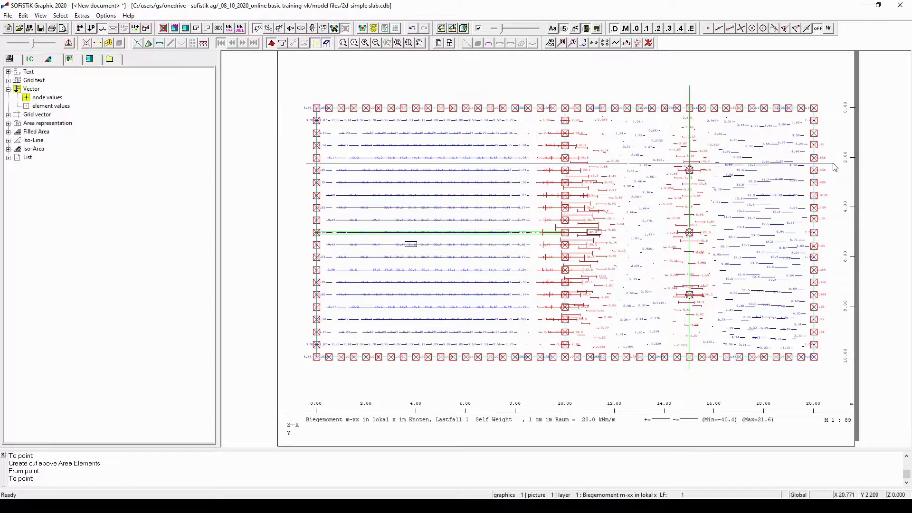
{"action": "left_click", "coordinate": [834, 164]}
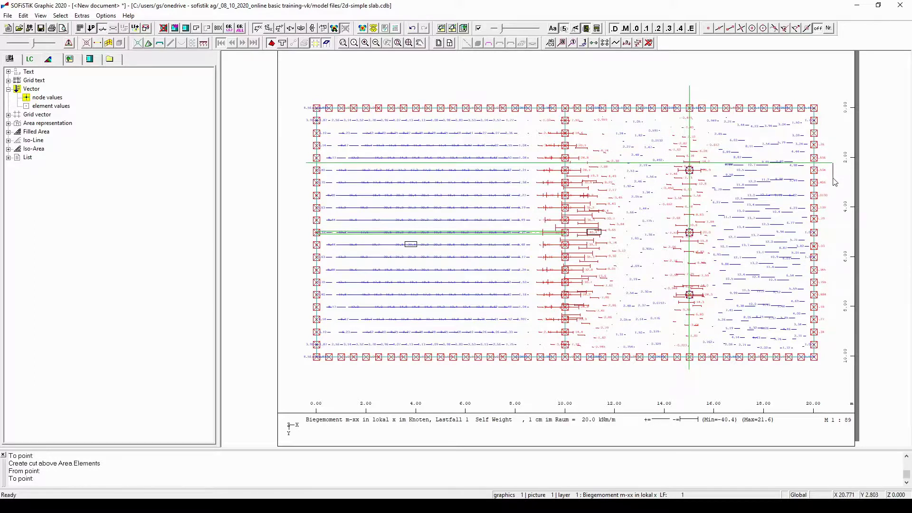
{"action": "right_click", "coordinate": [836, 183]}
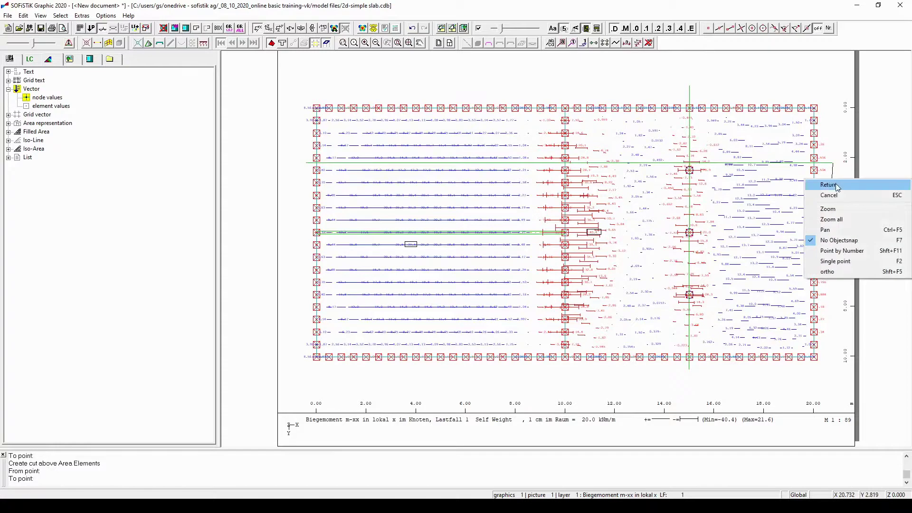
{"action": "left_click", "coordinate": [837, 184]}
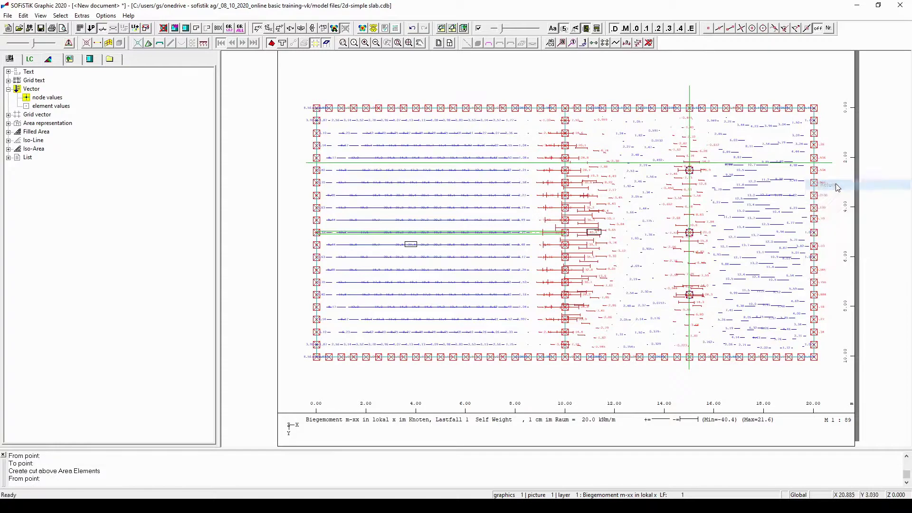
Create a vertical cut over the full slab height near the middle of the left bay.
{"action": "left_click", "coordinate": [435, 91]}
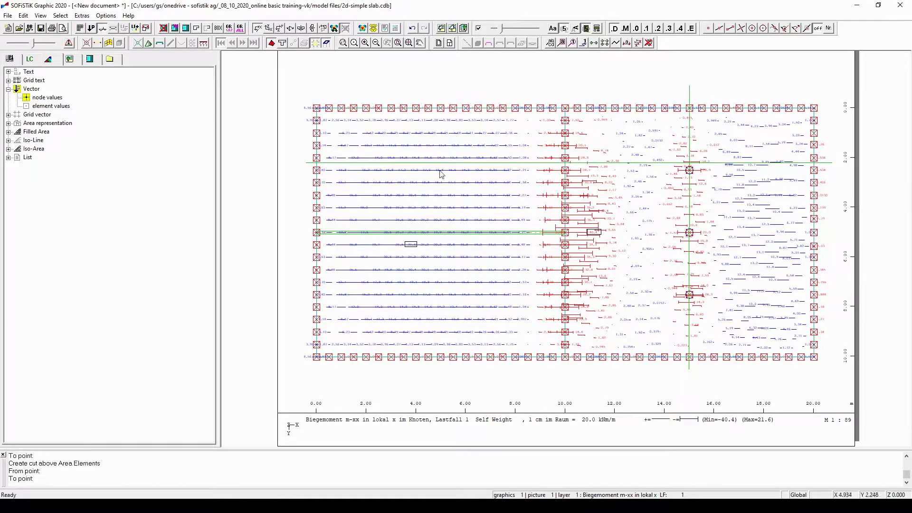
{"action": "right_click", "coordinate": [443, 372]}
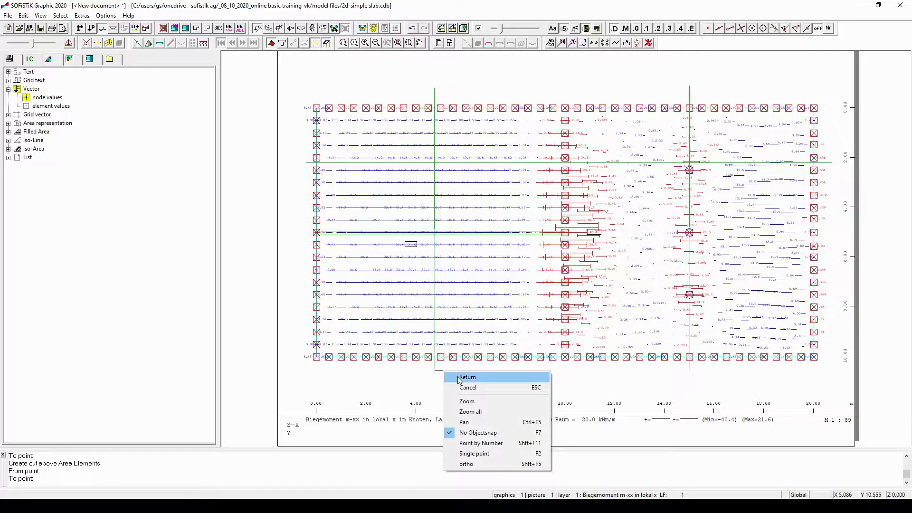
{"action": "left_click", "coordinate": [459, 378]}
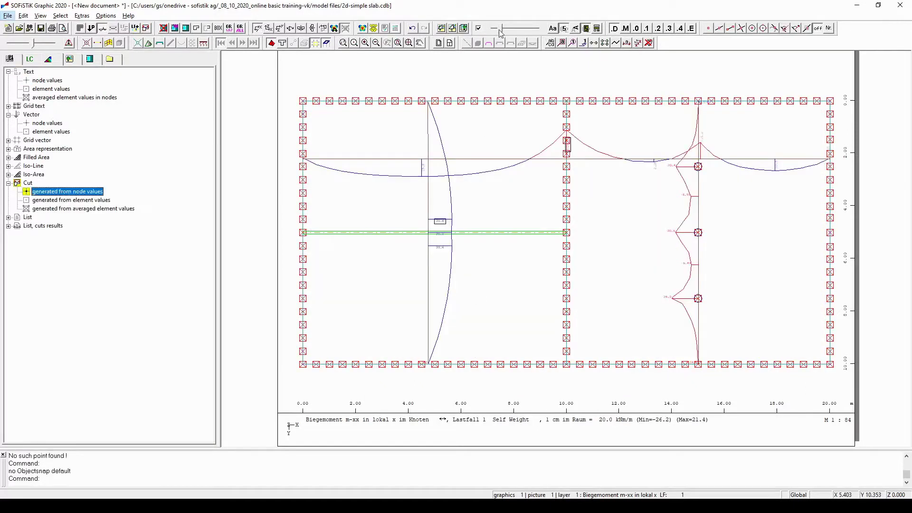
Enlarge the value labels on the m-xx moment diagrams along the cuts.
{"action": "left_click_drag", "start_coordinate": [504, 32], "coordinate": [507, 32]}
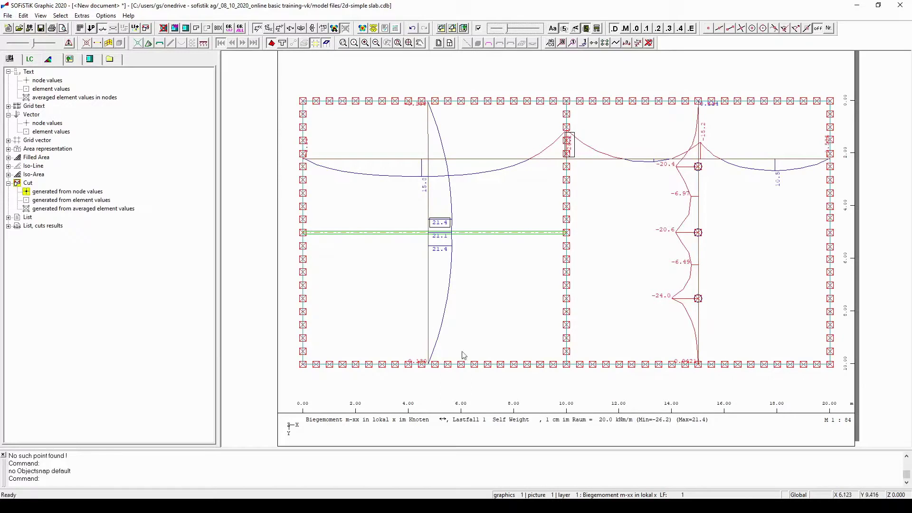
{"action": "key", "text": "alt"}
{"action": "key", "text": "Escape"}
Display the bending moment in direction of the cut in an isometric view.
{"action": "left_click", "coordinate": [12, 63]}
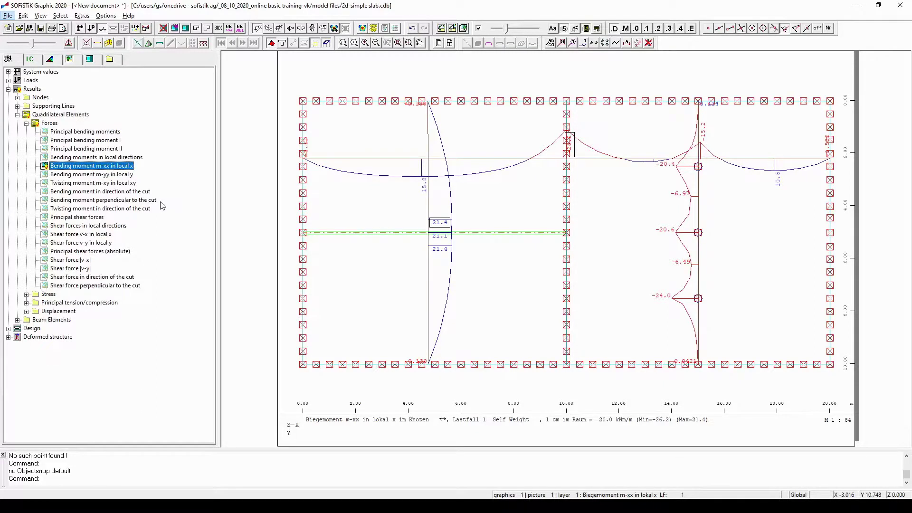
{"action": "key", "text": "Escape"}
{"action": "left_click", "coordinate": [136, 193]}
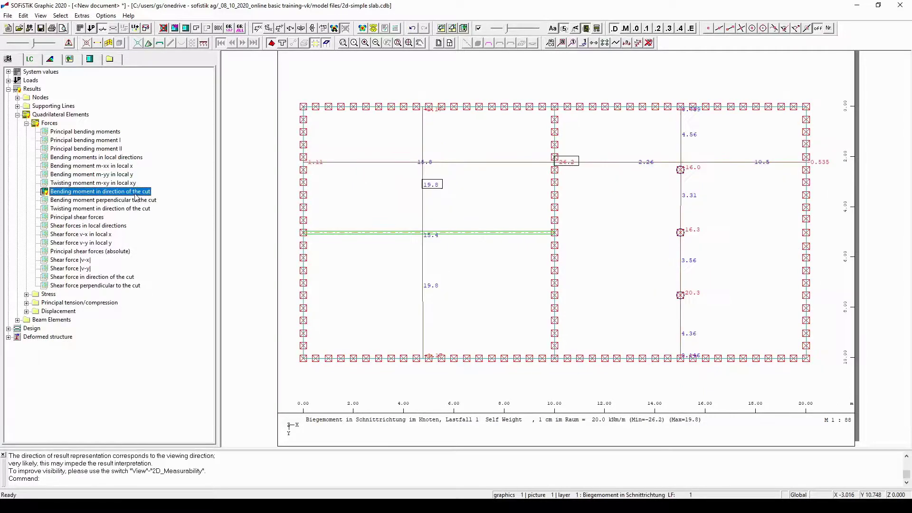
{"action": "left_click", "coordinate": [291, 28]}
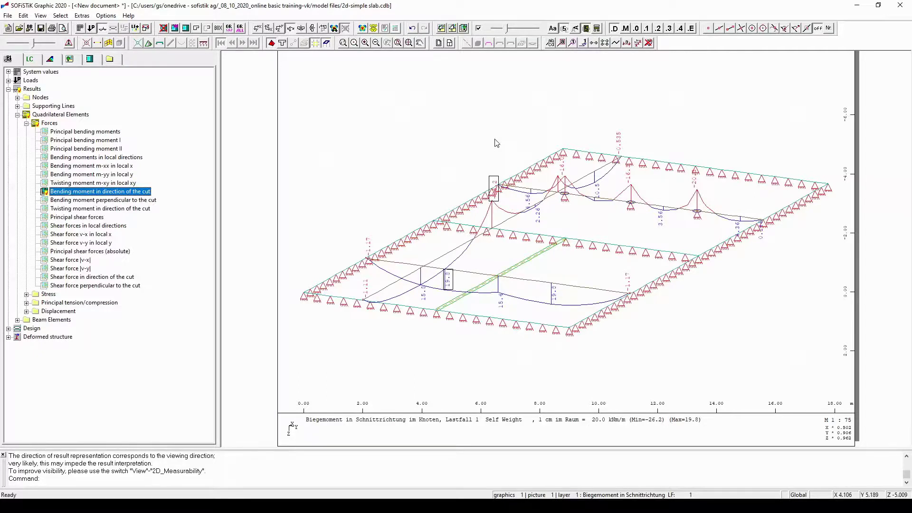
Display the bending moment perpendicular to the cut.
{"action": "key", "text": "alt"}
{"action": "double_click", "coordinate": [121, 202]}
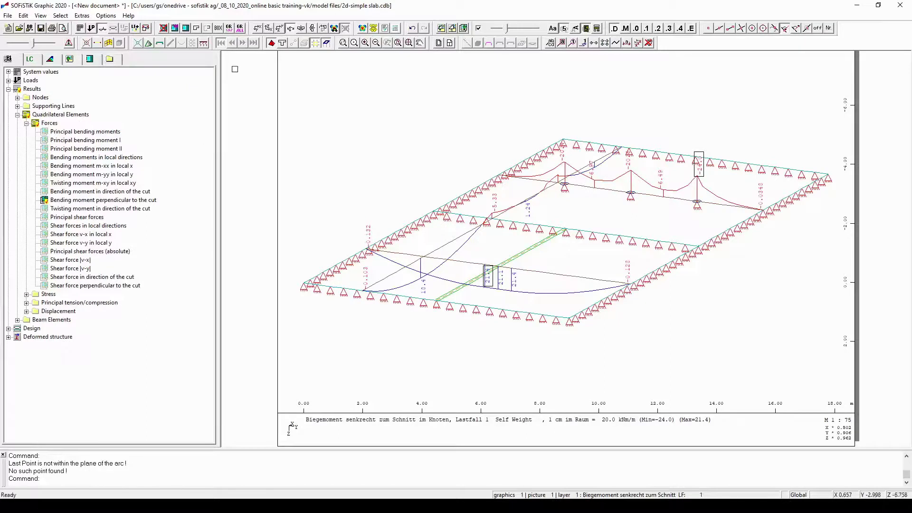
Switch off the cuts of group 31, and switch all element groups back on with the bending moment perpendicular to the cut.
{"action": "left_click", "coordinate": [229, 28]}
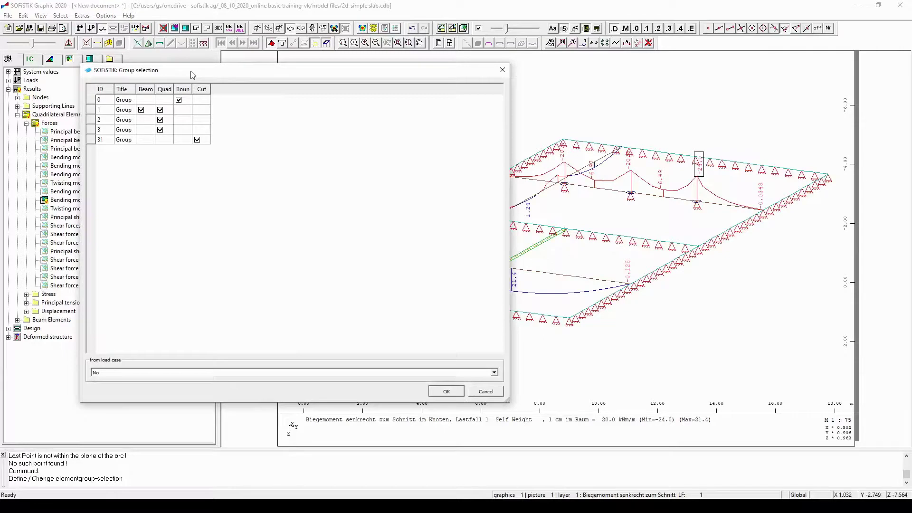
{"action": "left_click", "coordinate": [197, 141]}
{"action": "left_click", "coordinate": [448, 394]}
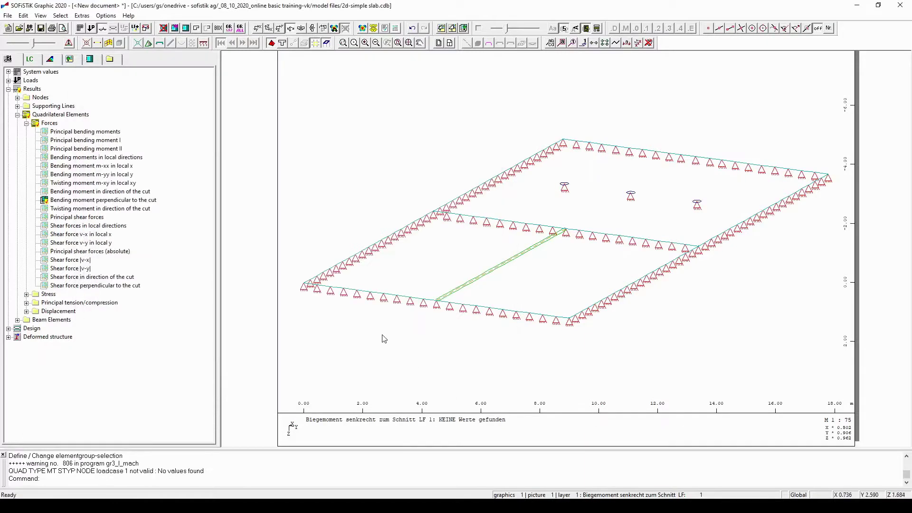
{"action": "key", "text": "Escape"}
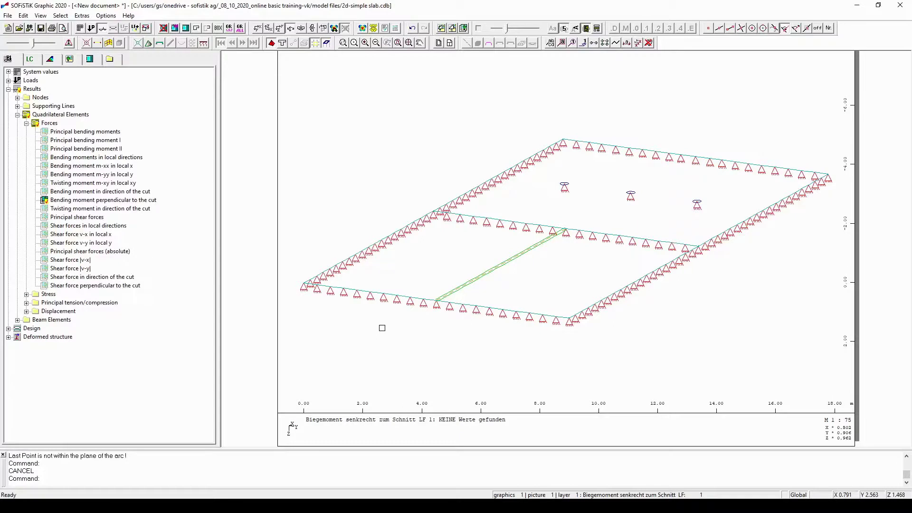
{"action": "left_click", "coordinate": [382, 328]}
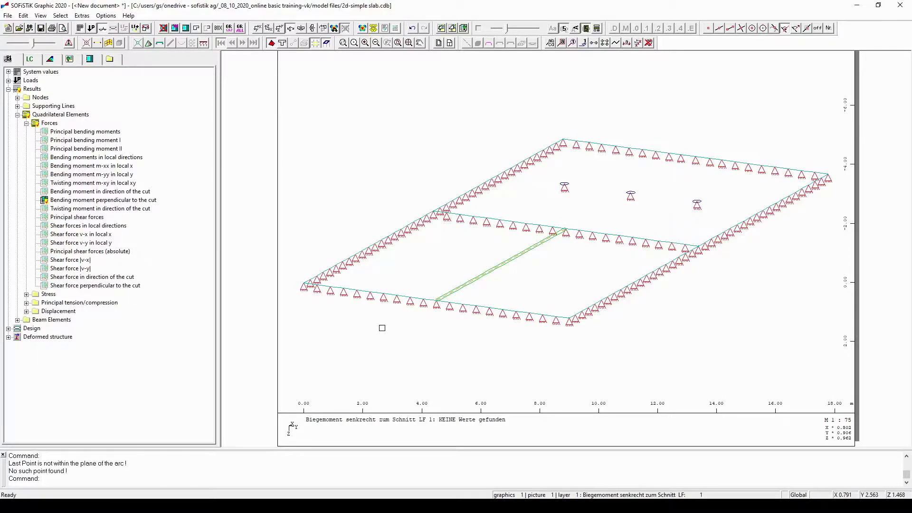
{"action": "left_click", "coordinate": [240, 28]}
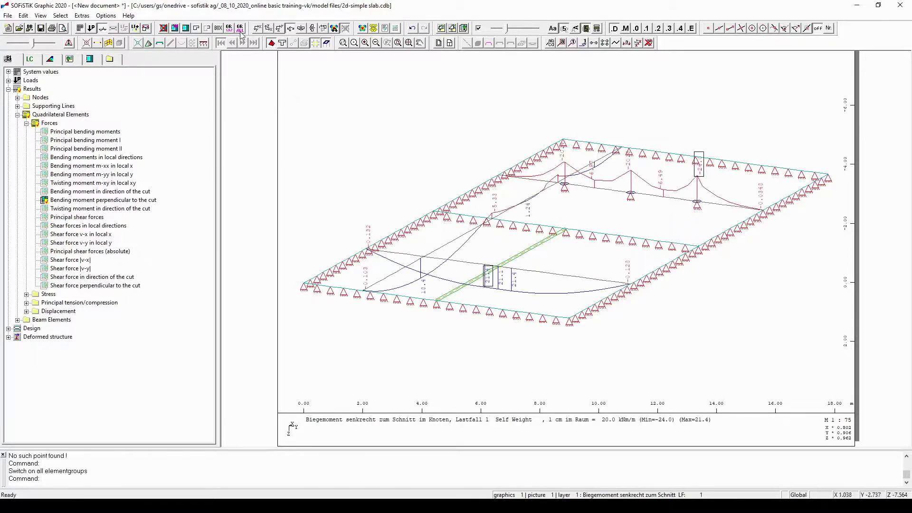
{"action": "double_click", "coordinate": [180, 200]}
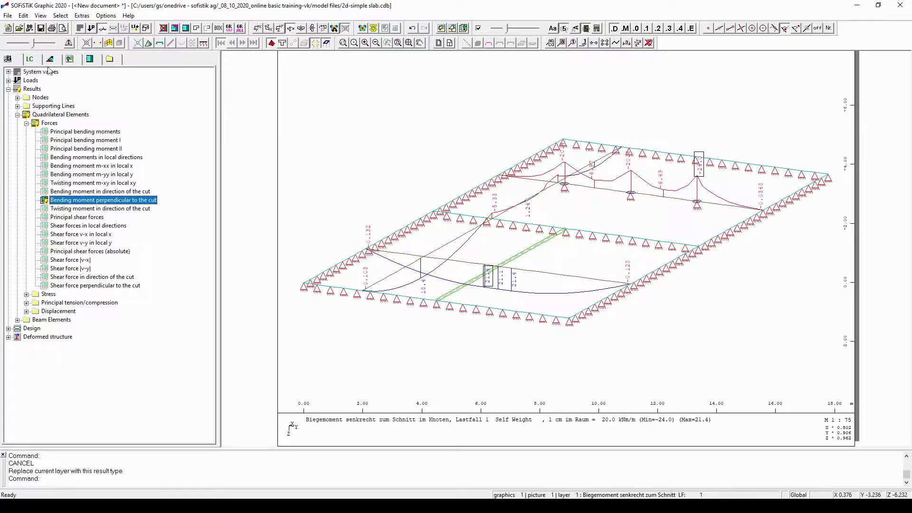
Delete the cut along the column row and the cut crossing both bays, keeping the cut through the front bay.
{"action": "left_click", "coordinate": [23, 16]}
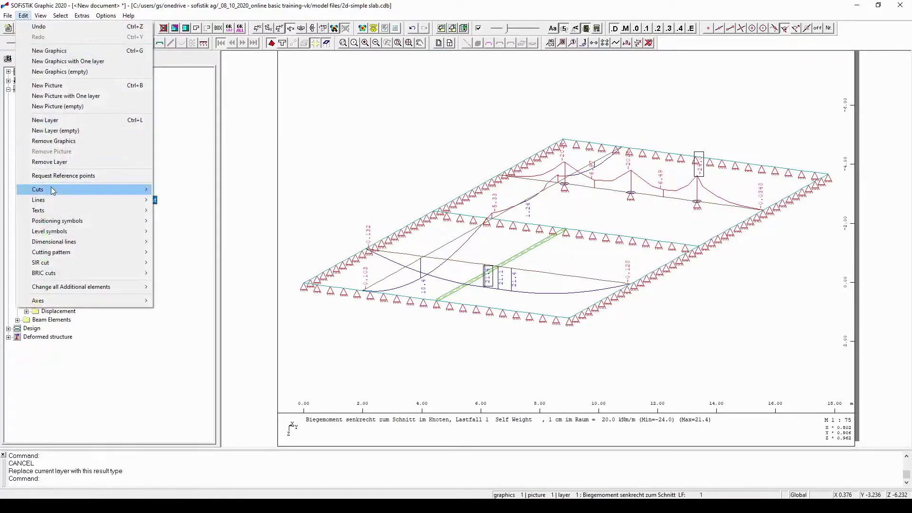
{"action": "mouse_move", "coordinate": [52, 190]}
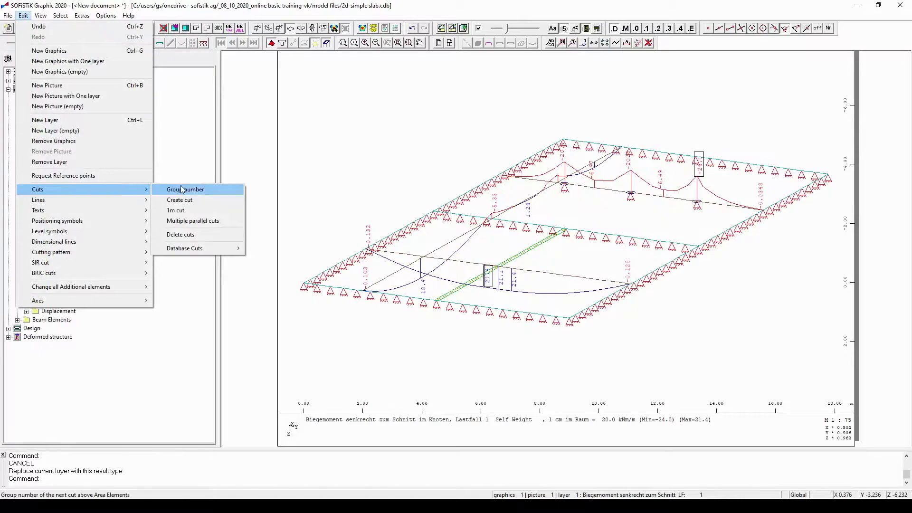
{"action": "left_click", "coordinate": [198, 234]}
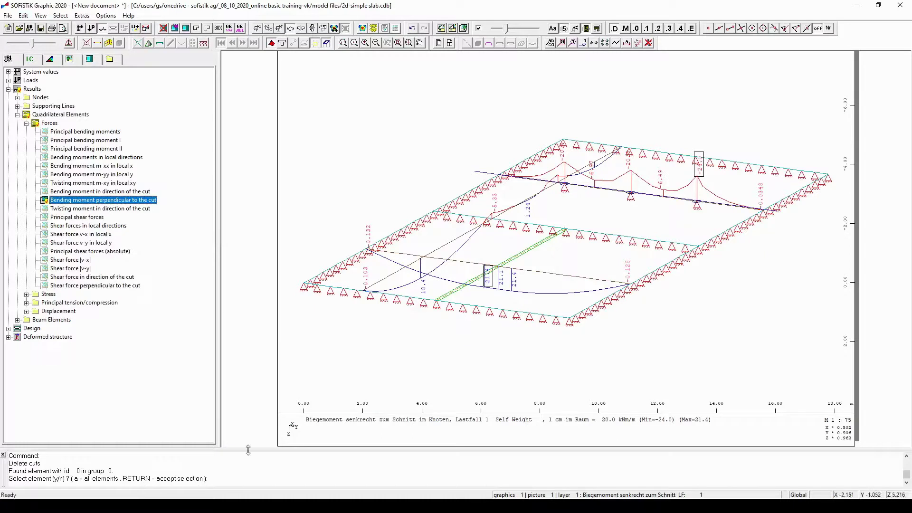
{"action": "left_click", "coordinate": [225, 478]}
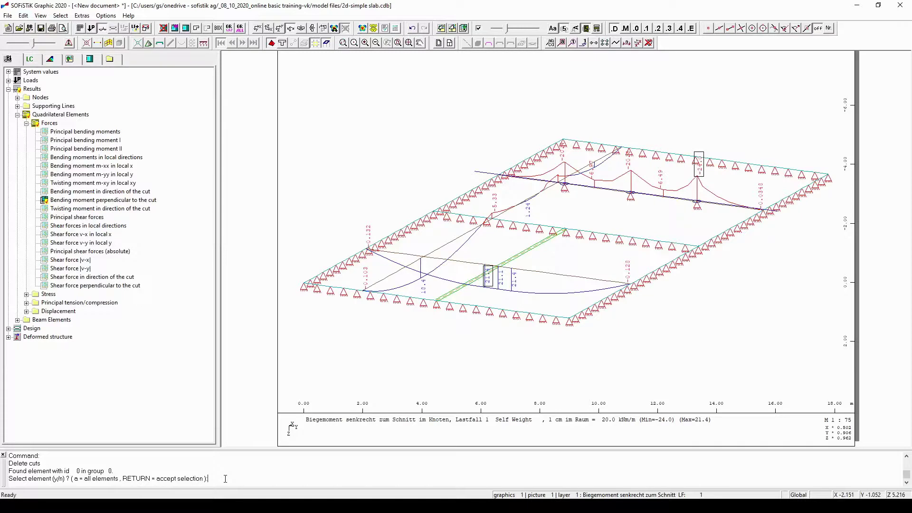
{"action": "type", "text": "y"}
{"action": "key", "text": "Return"}
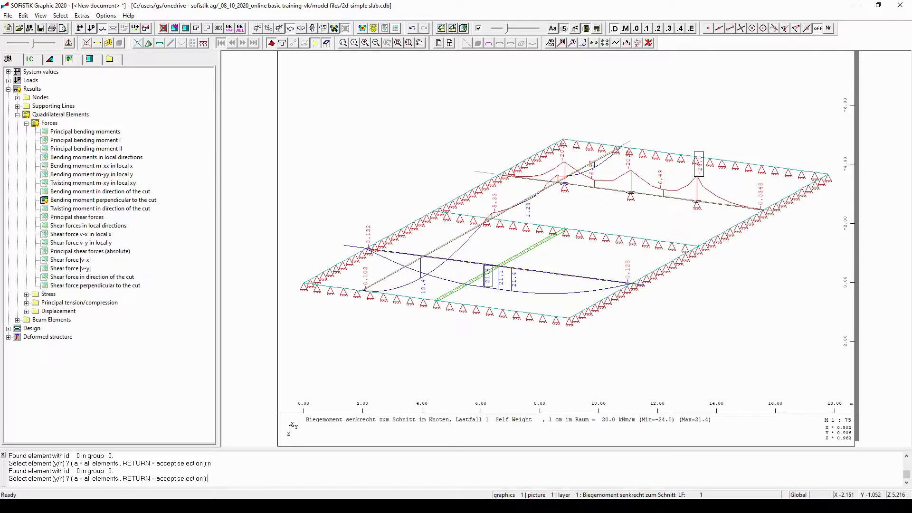
{"action": "key", "text": "Return"}
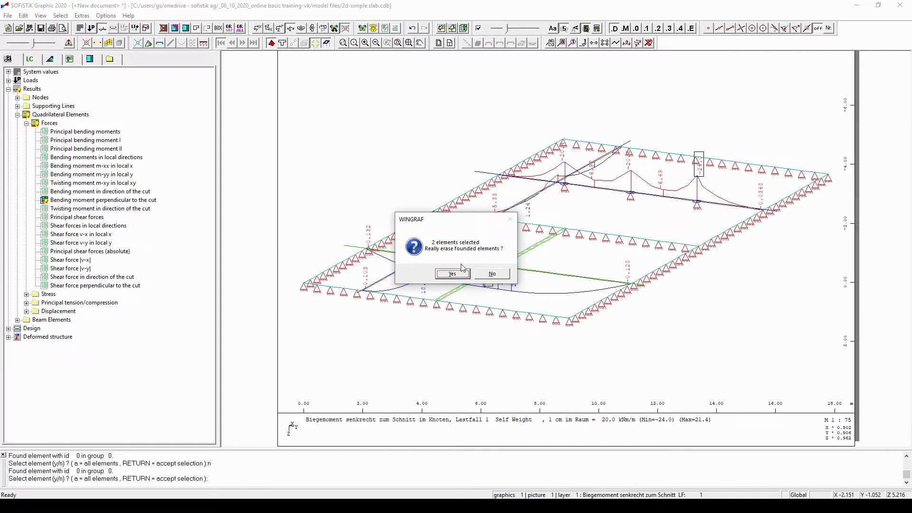
{"action": "left_click", "coordinate": [461, 276]}
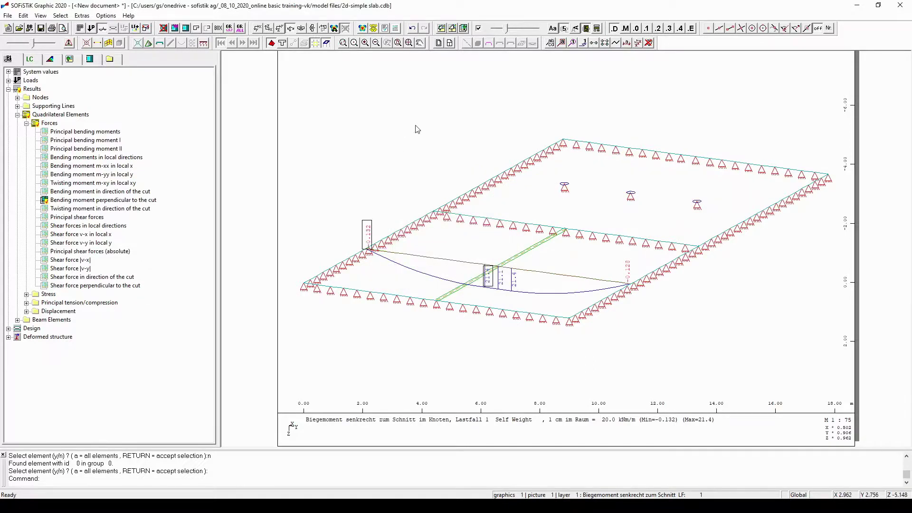
{"action": "key", "text": "Escape"}
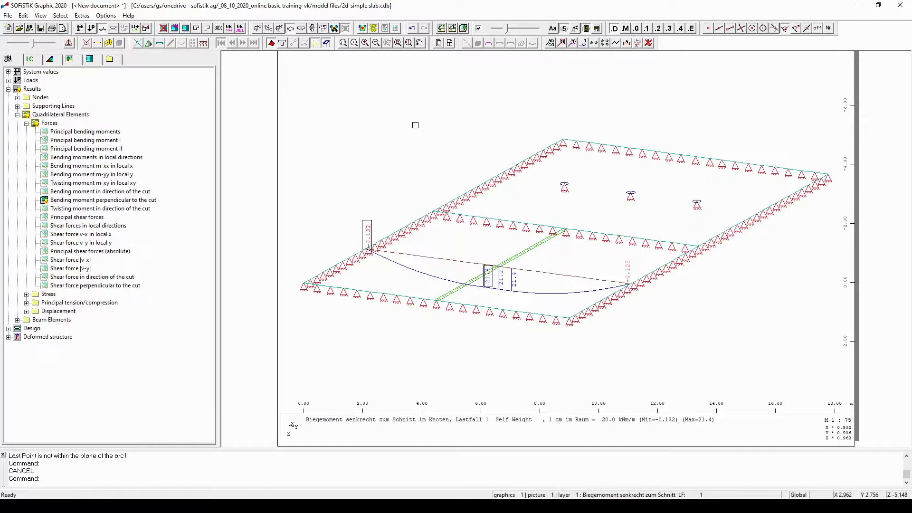
{"action": "left_click", "coordinate": [416, 125]}
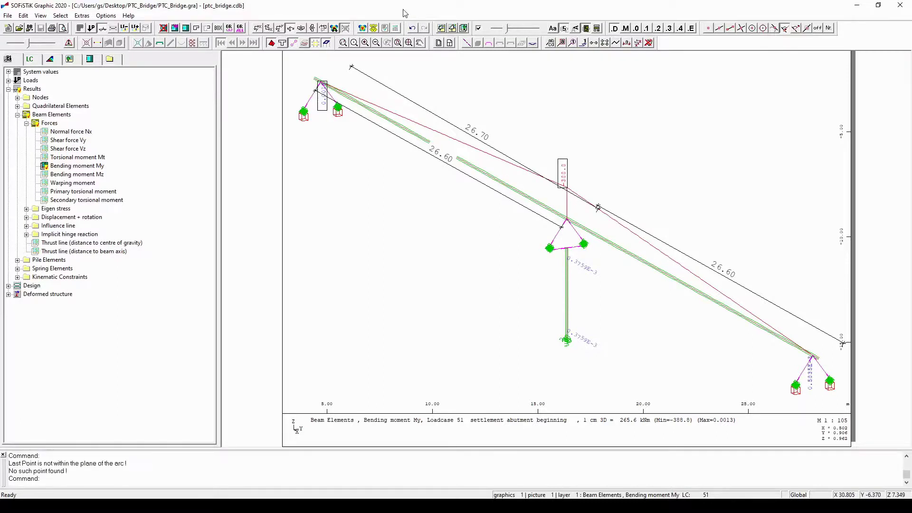
Delete all dimensional lines in the PTC_Bridge graphic and show the bridge in the X-Z elevation.
{"action": "key", "text": "a"}
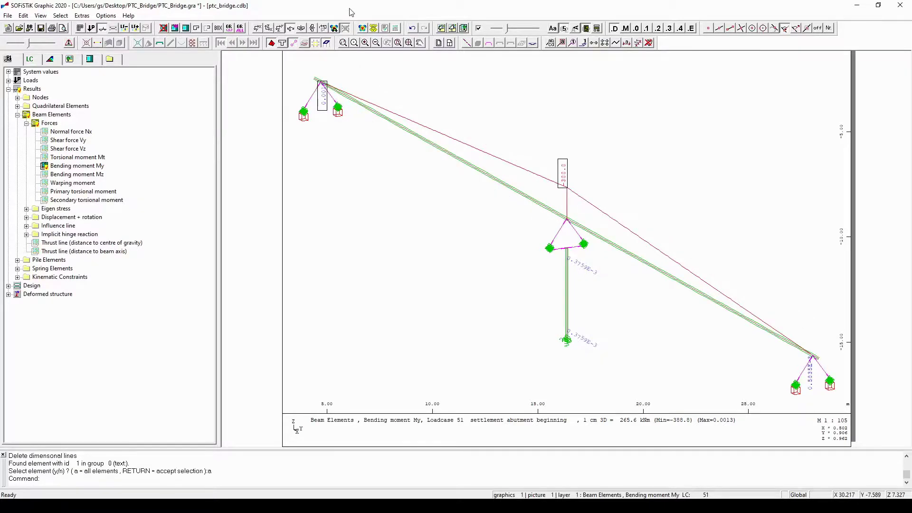
{"action": "left_click", "coordinate": [269, 30]}
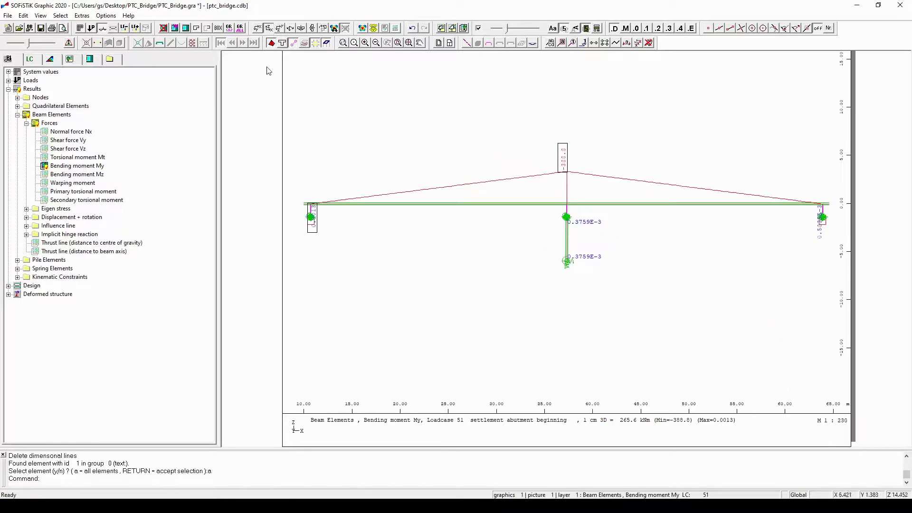
Save the bridge graphic, and add a second layer copied from the bending moment My layer, with the graphics structure displayed.
{"action": "left_click", "coordinate": [70, 59]}
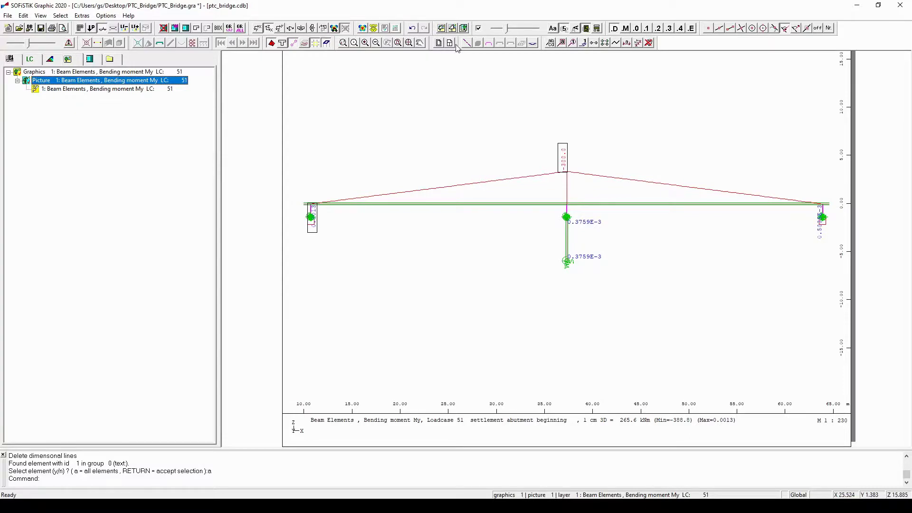
{"action": "key", "text": "ctrl+s"}
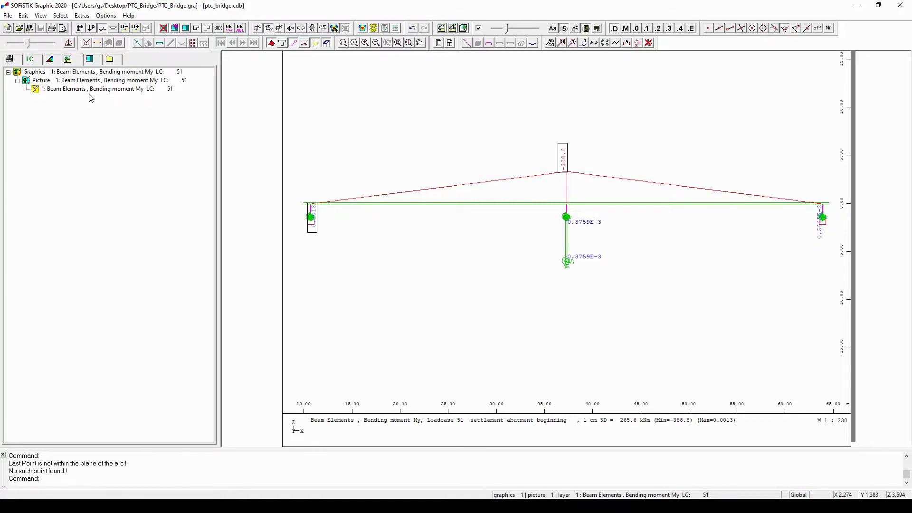
{"action": "left_click", "coordinate": [136, 90]}
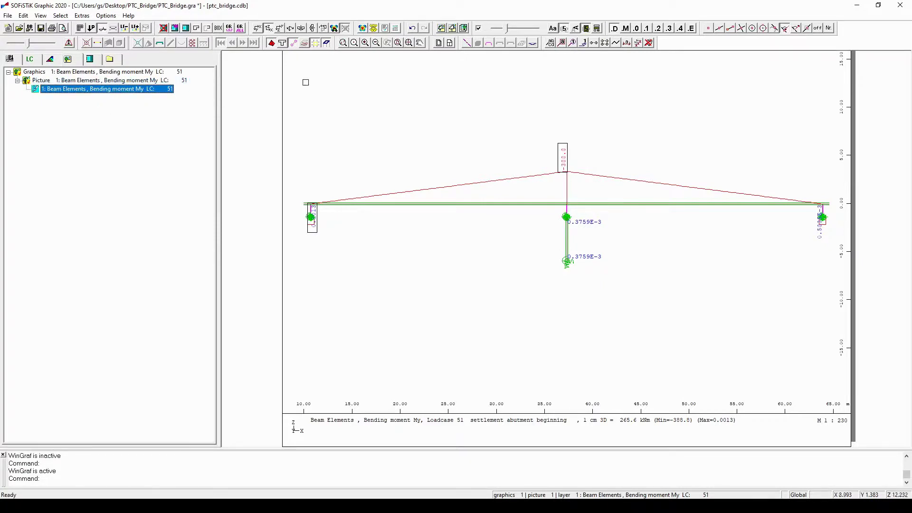
{"action": "left_click", "coordinate": [463, 29]}
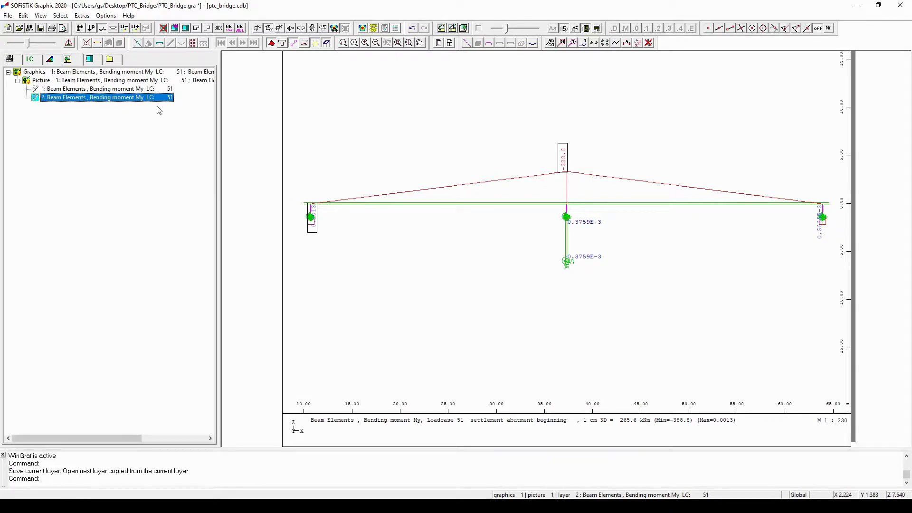
Try load case 53 in the second layer, and switch that layer to load case 52, settlement at middle pier.
{"action": "key", "text": "alt"}
{"action": "left_click", "coordinate": [128, 102]}
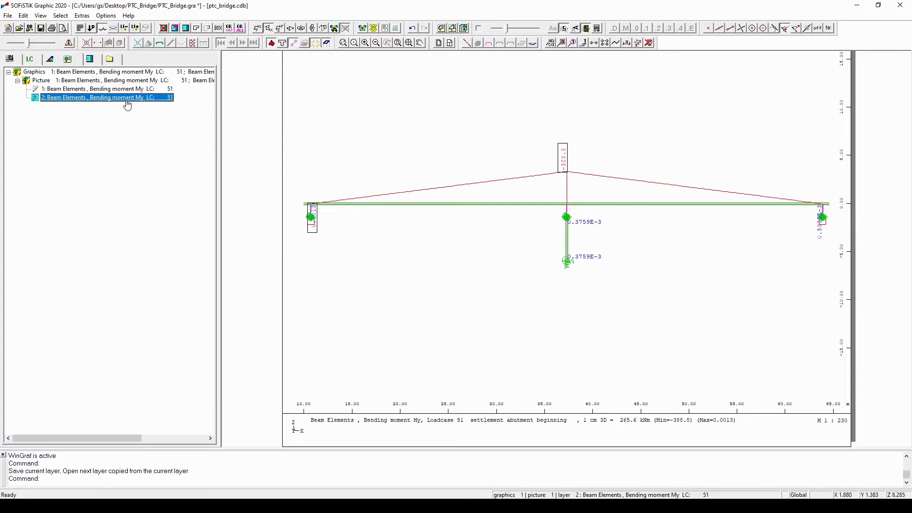
{"action": "left_click", "coordinate": [36, 61]}
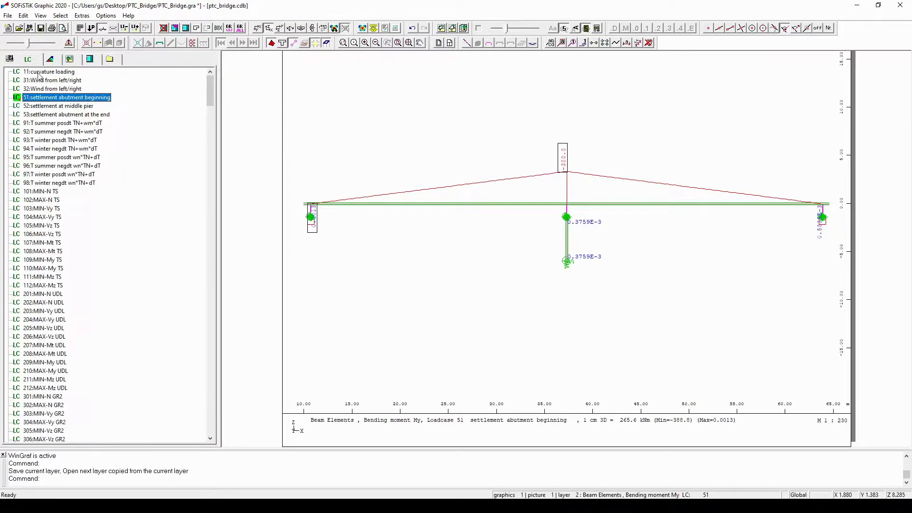
{"action": "left_click", "coordinate": [45, 116]}
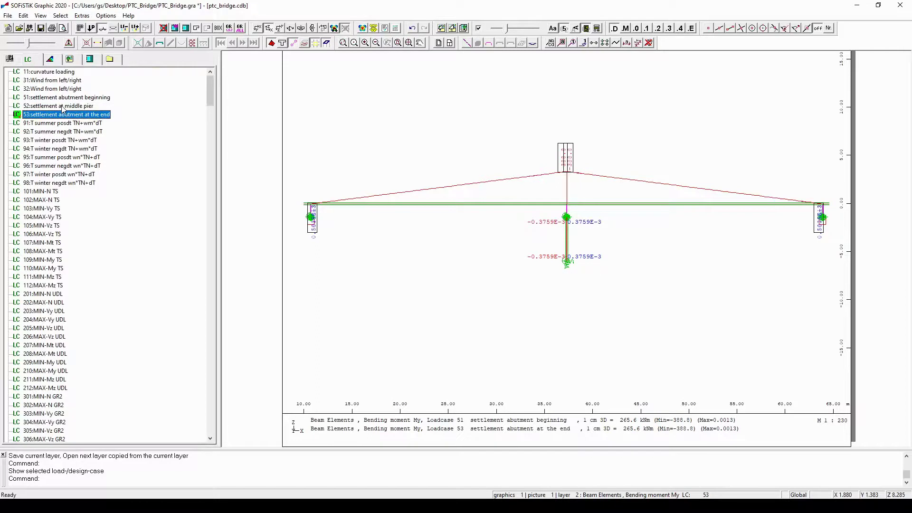
{"action": "left_click", "coordinate": [62, 109]}
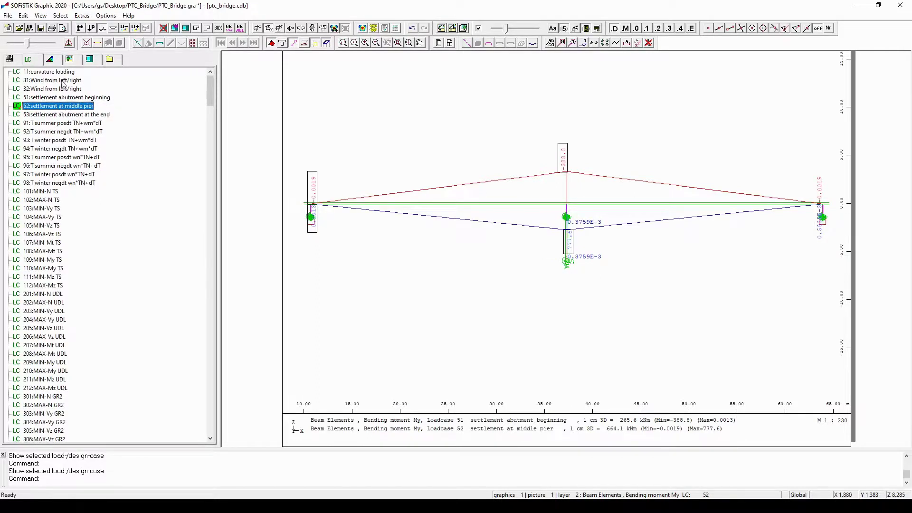
{"action": "left_click", "coordinate": [70, 58]}
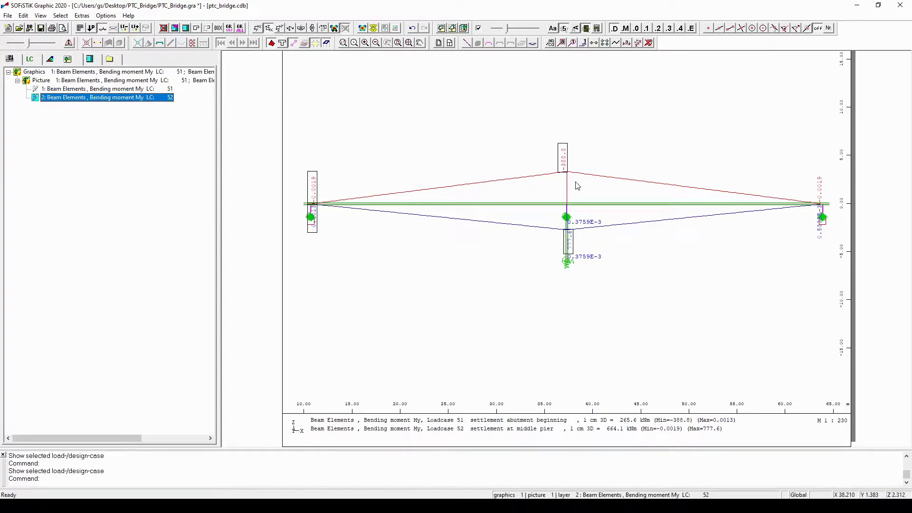
Delete the second bending moment My layer, keeping only the load case 51 layer in the picture.
{"action": "key", "text": "alt"}
{"action": "left_click", "coordinate": [80, 90]}
{"action": "left_click", "coordinate": [81, 97]}
{"action": "key", "text": "alt"}
{"action": "right_click", "coordinate": [147, 100]}
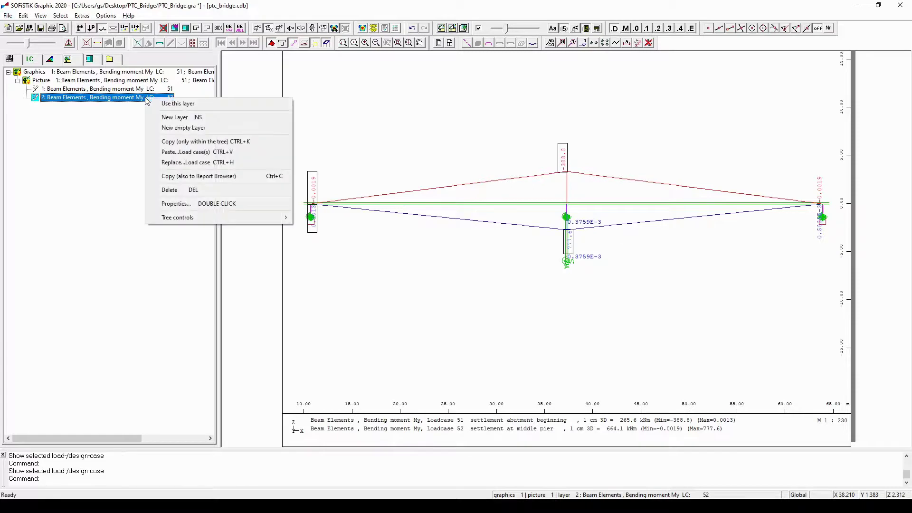
{"action": "left_click", "coordinate": [192, 193]}
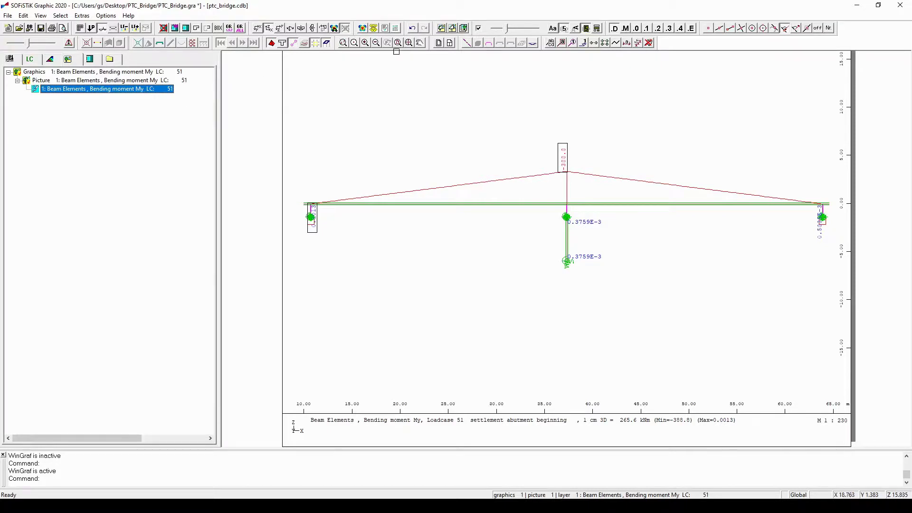
Create a second graphic copied from the current picture and assign load case 52, settlement at middle pier, to its layer.
{"action": "left_click", "coordinate": [453, 29]}
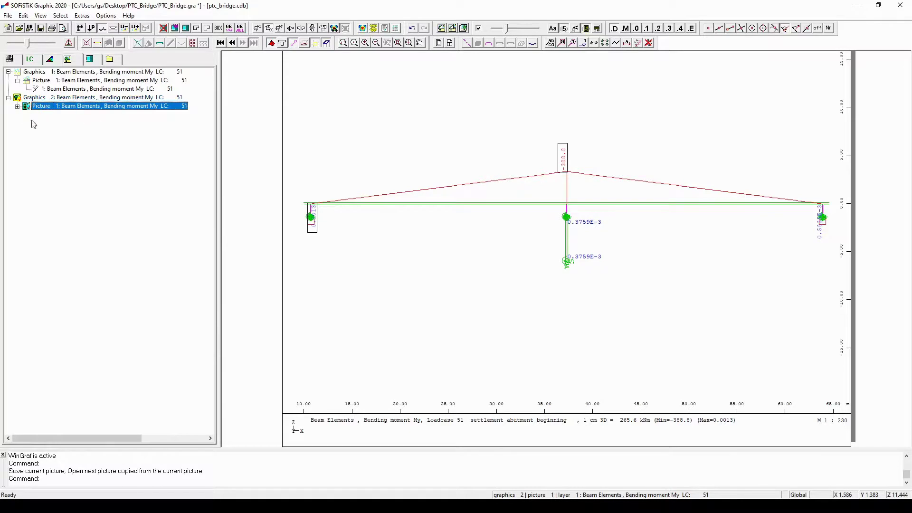
{"action": "left_click", "coordinate": [17, 107]}
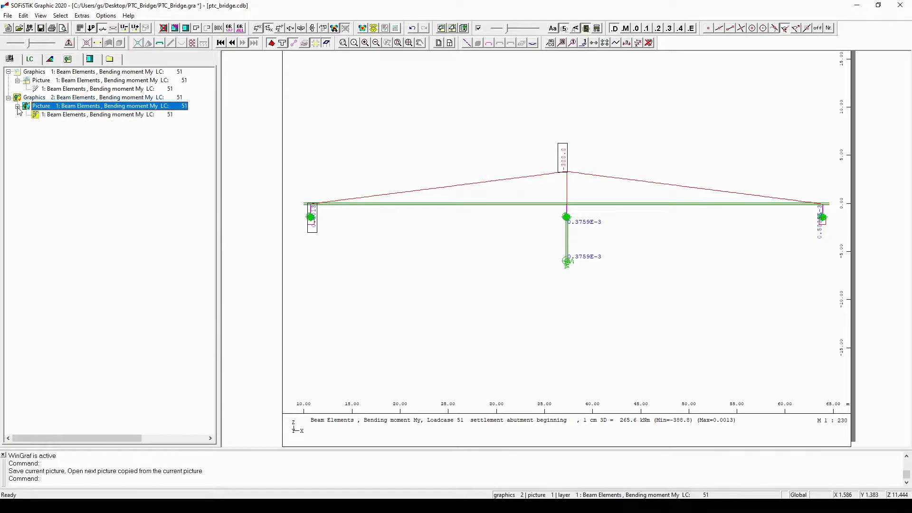
{"action": "left_click", "coordinate": [69, 119]}
{"action": "key", "text": "alt"}
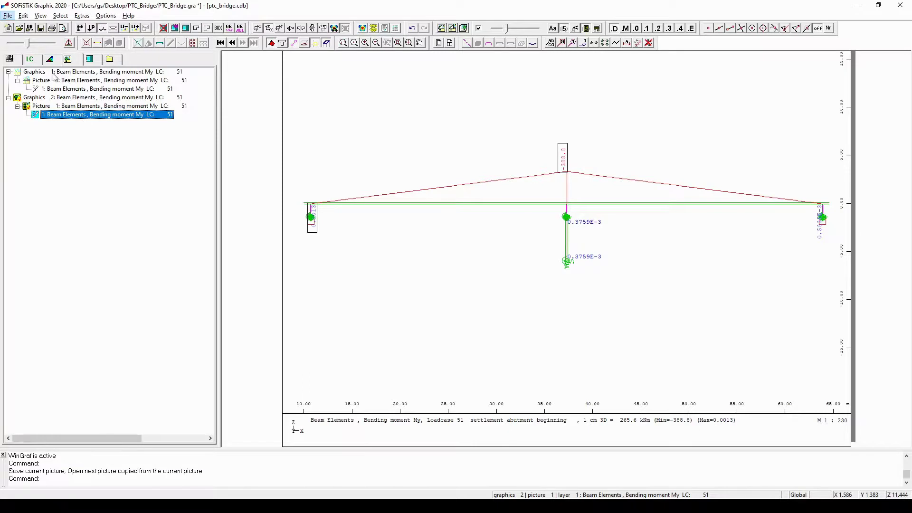
{"action": "left_click", "coordinate": [36, 62]}
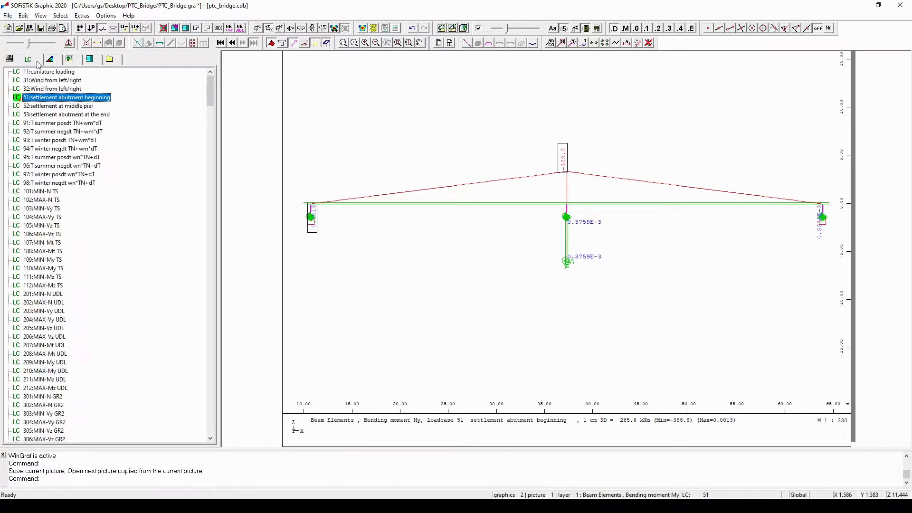
{"action": "left_click", "coordinate": [56, 107]}
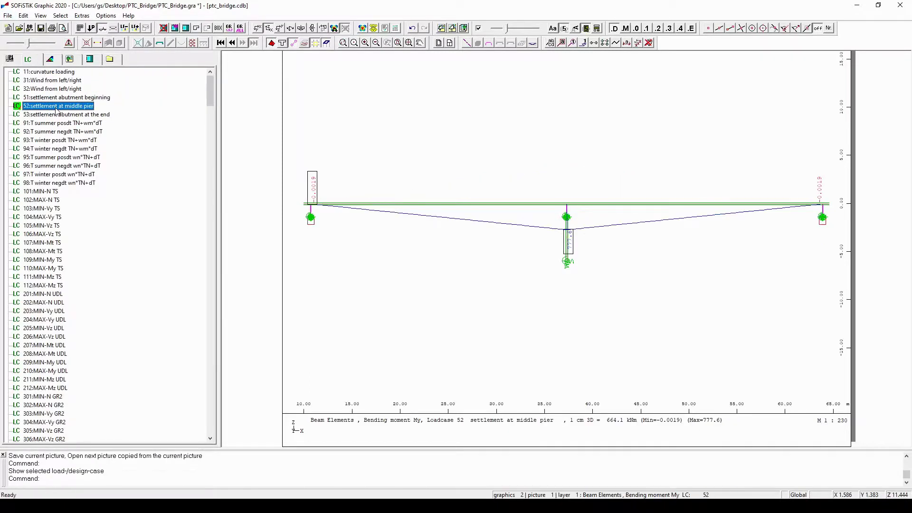
{"action": "left_click", "coordinate": [72, 61]}
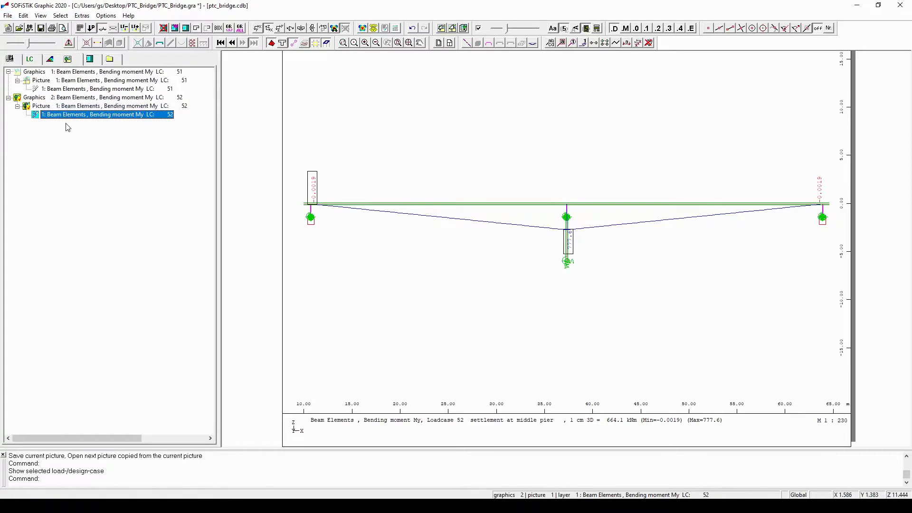
{"action": "key", "text": "alt"}
{"action": "key", "text": "Escape"}
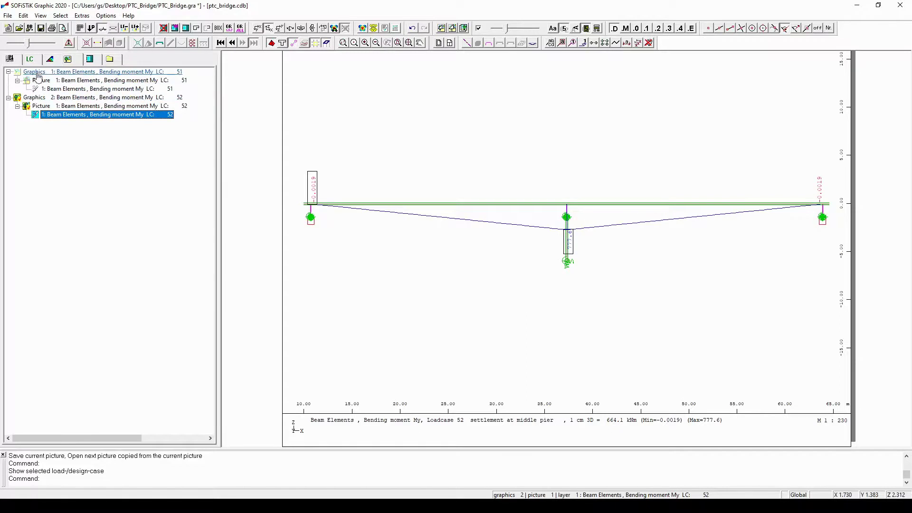
Flip back and forth between the load case 51 and 52 graphics to compare them, and save the file.
{"action": "left_click", "coordinate": [232, 44]}
{"action": "left_click", "coordinate": [242, 44]}
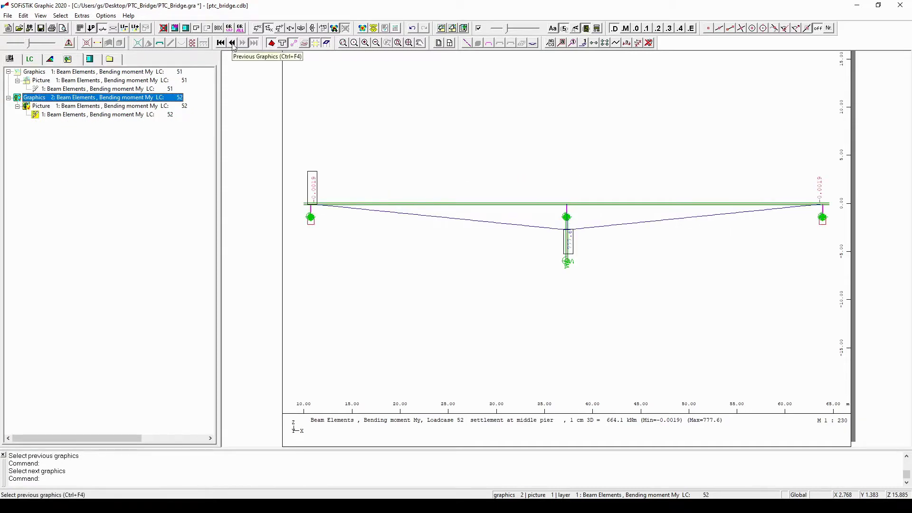
{"action": "left_click", "coordinate": [233, 43]}
{"action": "left_click", "coordinate": [243, 43]}
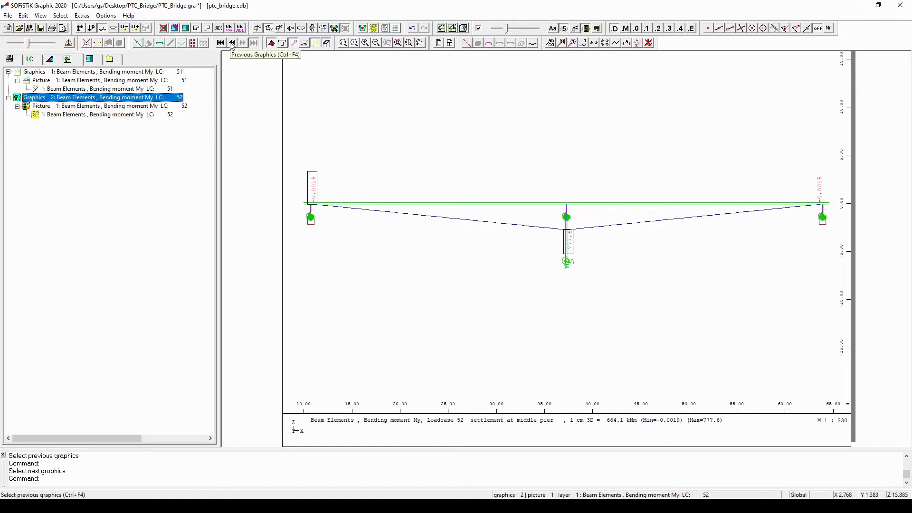
{"action": "left_click", "coordinate": [232, 43]}
{"action": "left_click", "coordinate": [243, 43]}
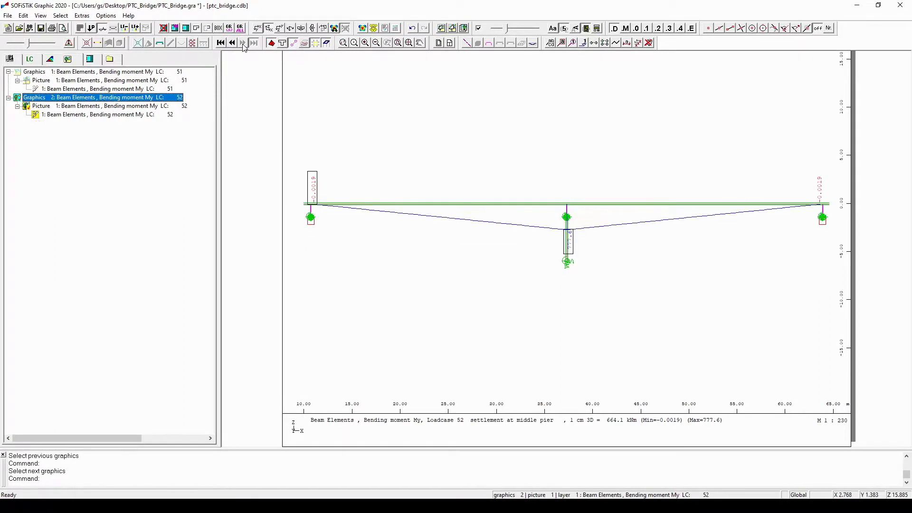
{"action": "key", "text": "ctrl+s"}
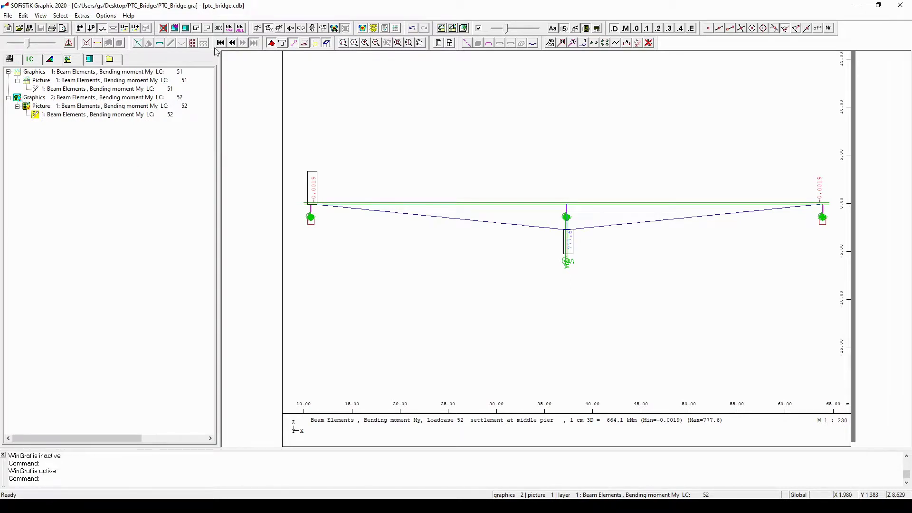
Hide the Turn over graphics toolbar, show the Turn over picture toolbar and dock it in the freed space.
{"action": "right_click", "coordinate": [216, 51]}
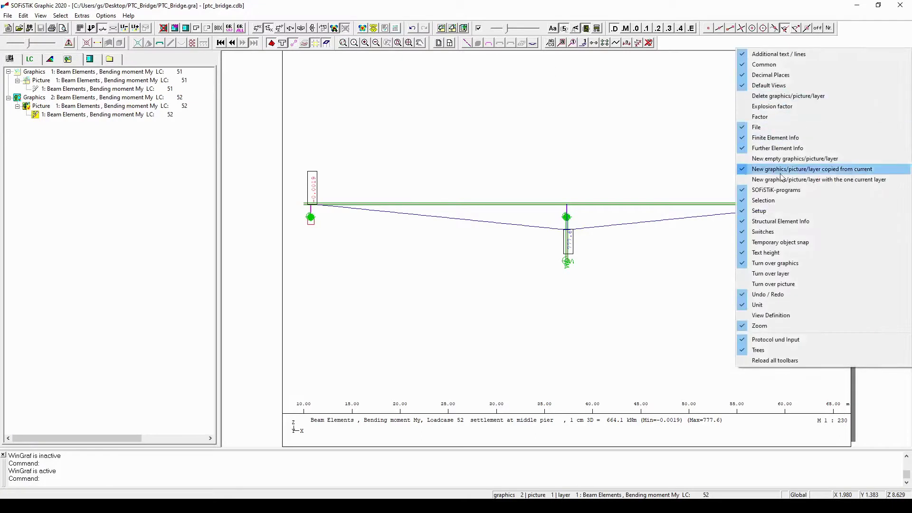
{"action": "left_click", "coordinate": [784, 264]}
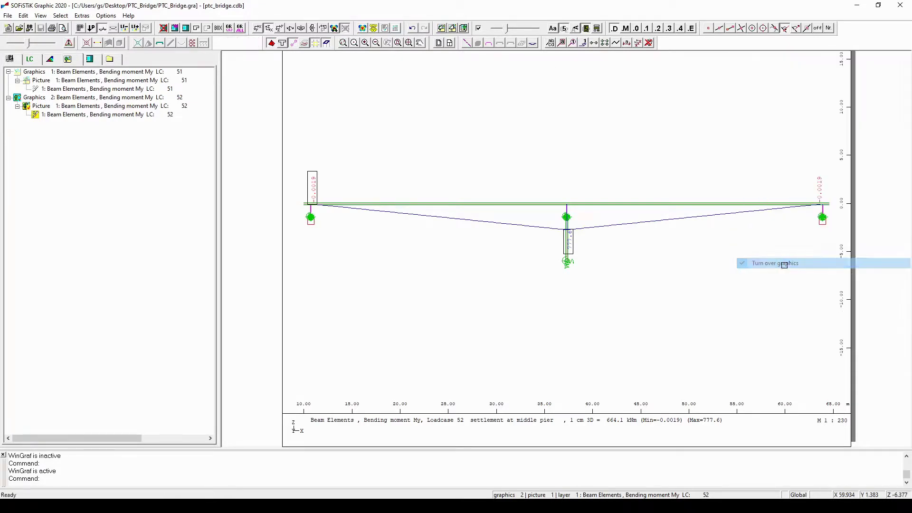
{"action": "right_click", "coordinate": [209, 47]}
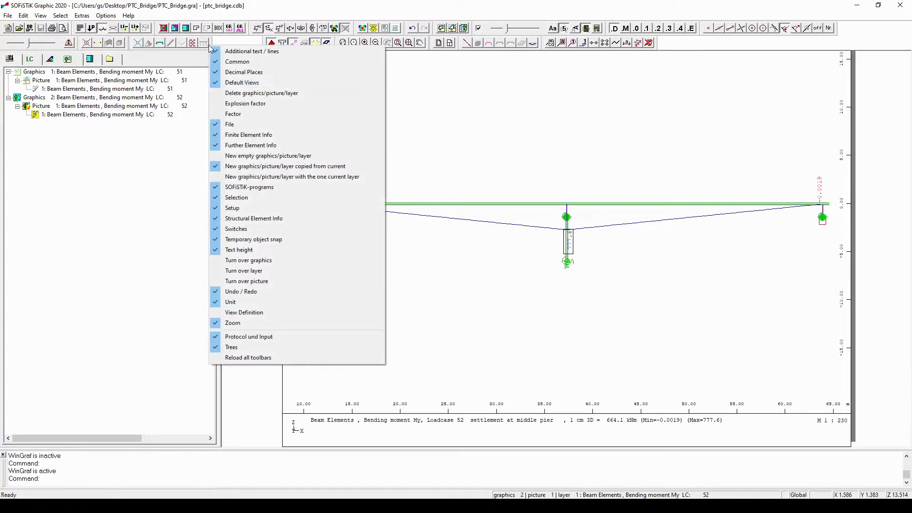
{"action": "left_click", "coordinate": [236, 281]}
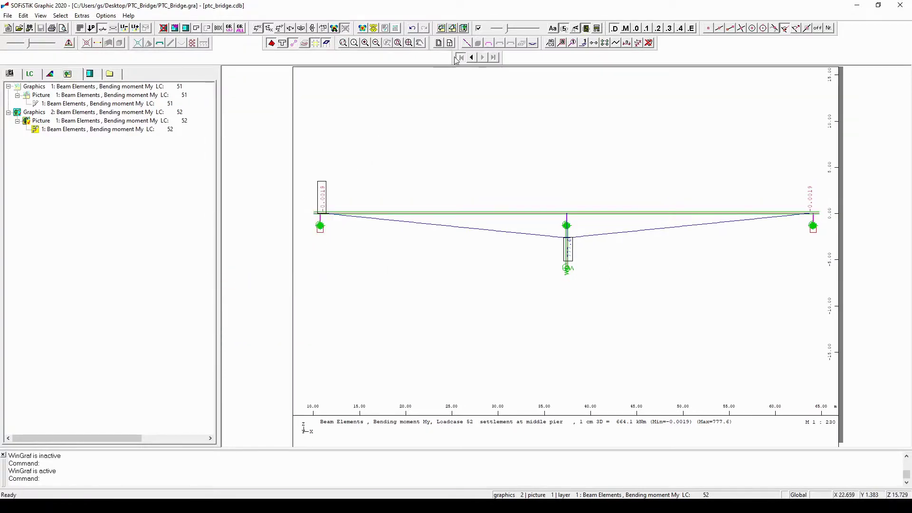
{"action": "left_click_drag", "start_coordinate": [216, 46], "coordinate": [215, 46]}
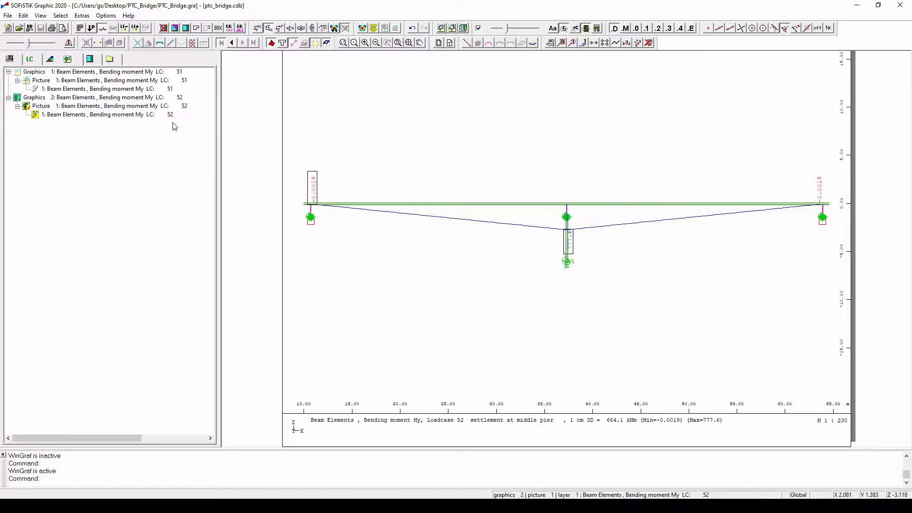
Partition the second graphic's drawing into 2 pictures in height and 1 in width.
{"action": "left_click", "coordinate": [451, 43]}
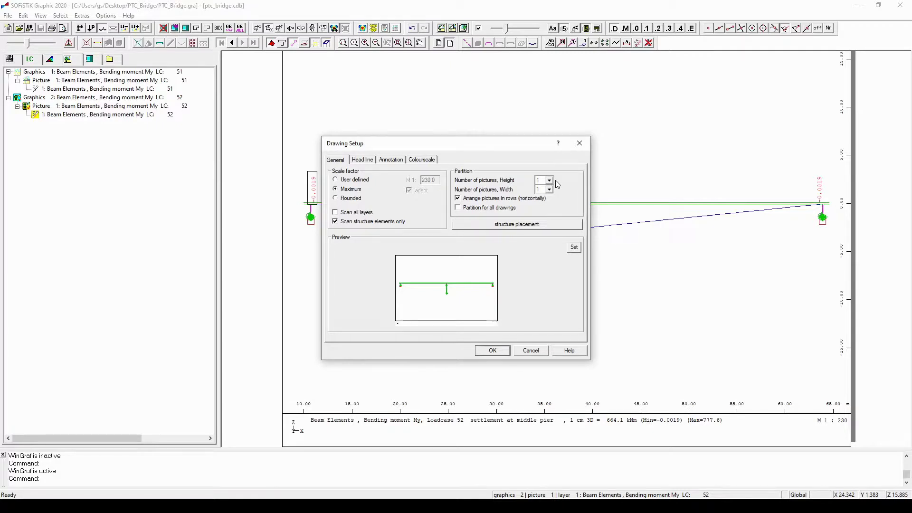
{"action": "left_click", "coordinate": [549, 181]}
{"action": "left_click", "coordinate": [545, 192]}
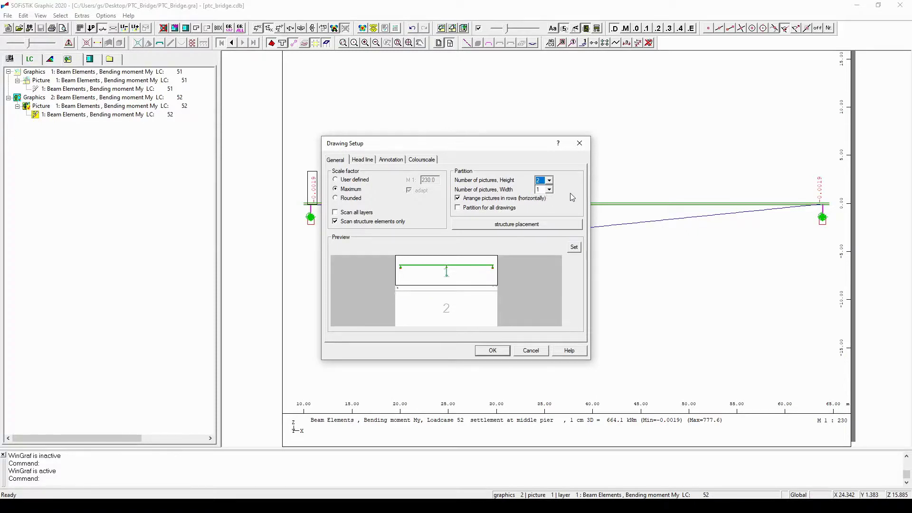
{"action": "left_click", "coordinate": [492, 351]}
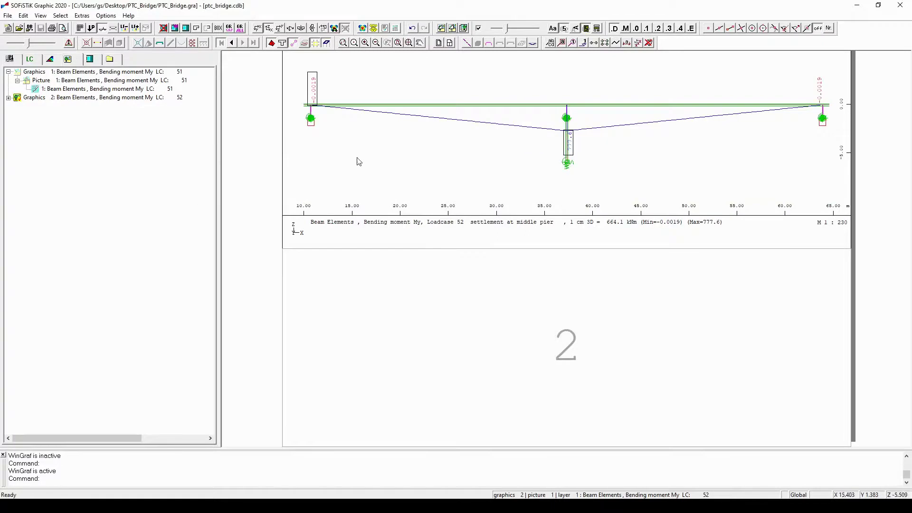
{"action": "left_click", "coordinate": [375, 278]}
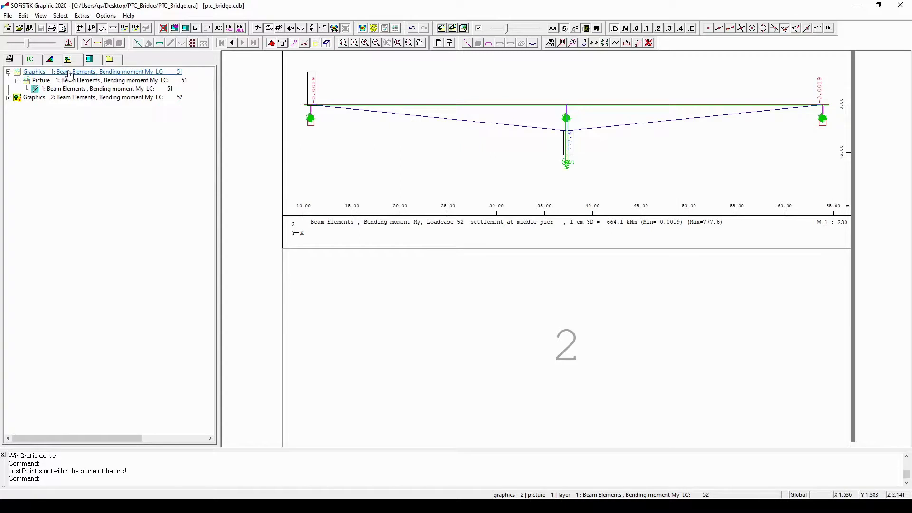
Expand the second graphic's structure and add a second picture copied from its current picture.
{"action": "left_click", "coordinate": [8, 98]}
{"action": "left_click", "coordinate": [17, 107]}
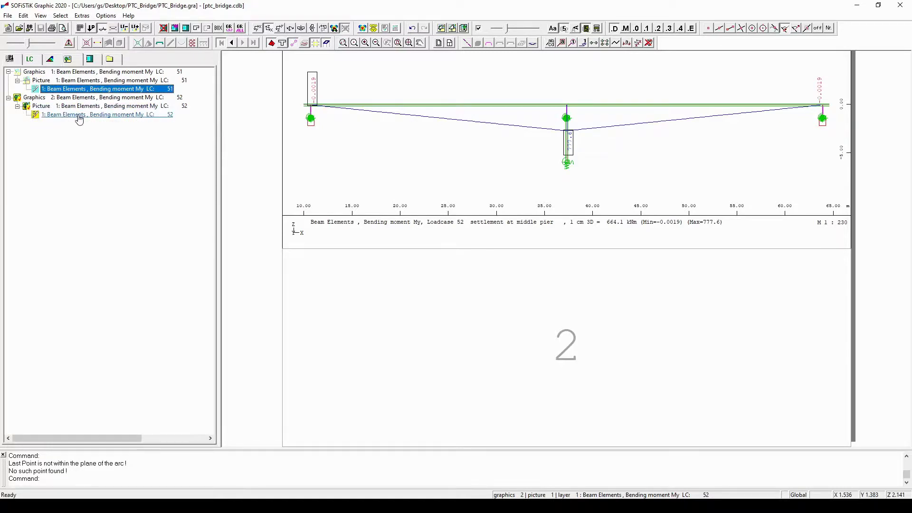
{"action": "key", "text": "alt"}
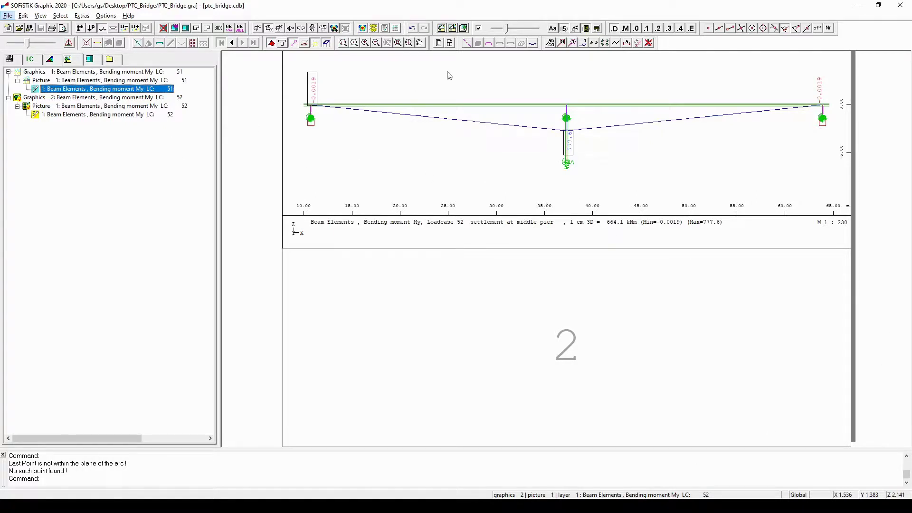
{"action": "left_click", "coordinate": [453, 29]}
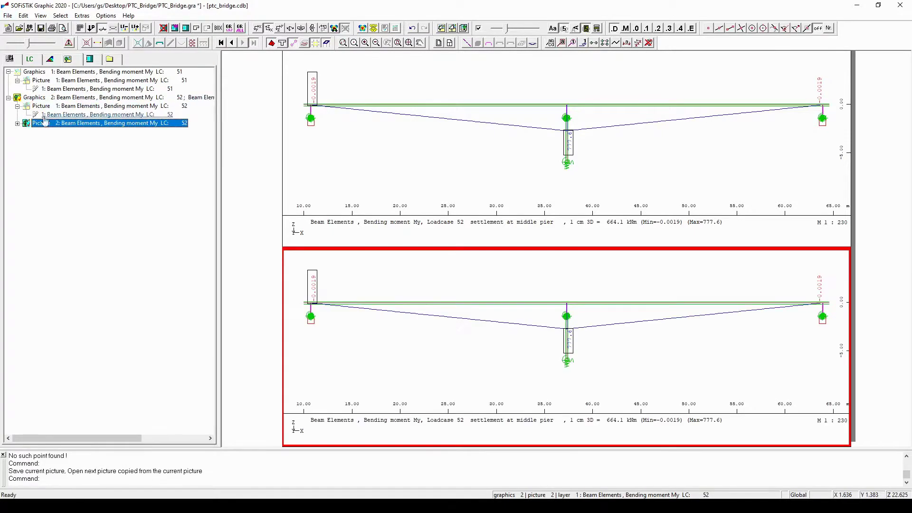
Assign load case 51, settlement abutment beginning, to the layer of the second graphic's new lower picture.
{"action": "left_click", "coordinate": [71, 133]}
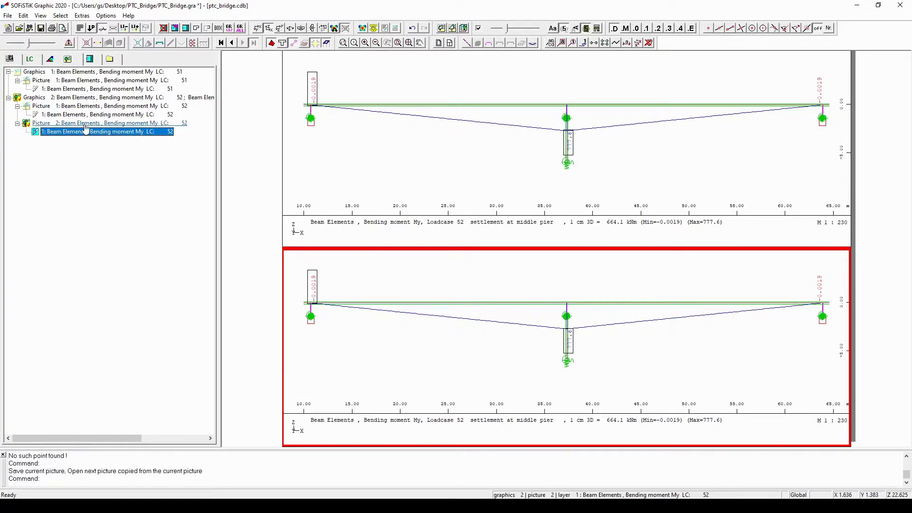
{"action": "key", "text": "alt"}
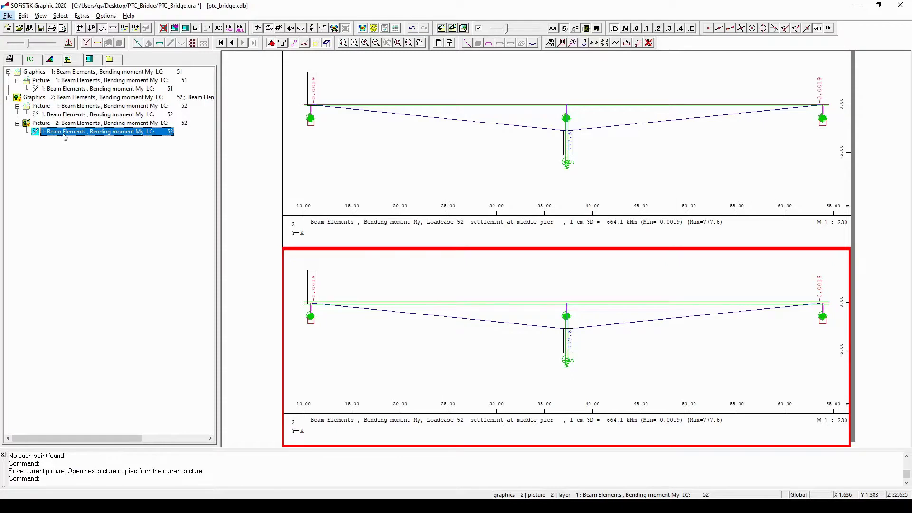
{"action": "left_click", "coordinate": [40, 64]}
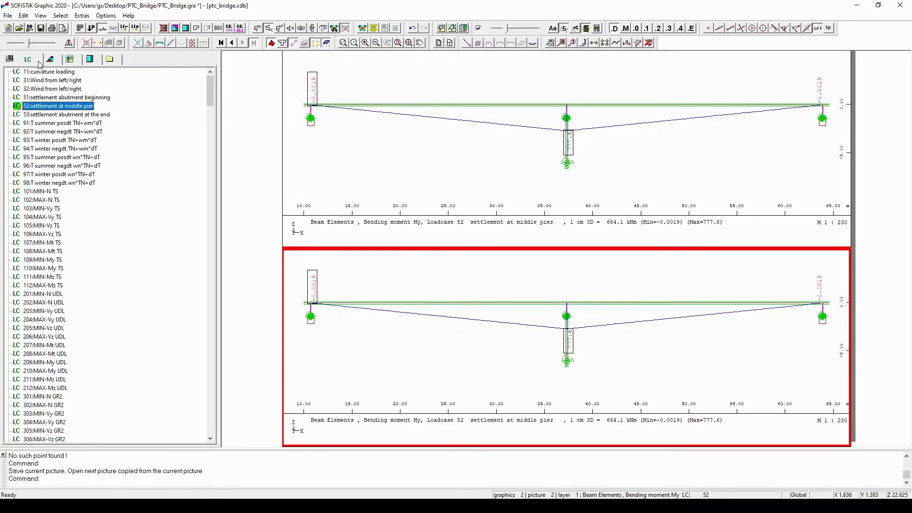
{"action": "left_click", "coordinate": [50, 97]}
{"action": "key", "text": "alt"}
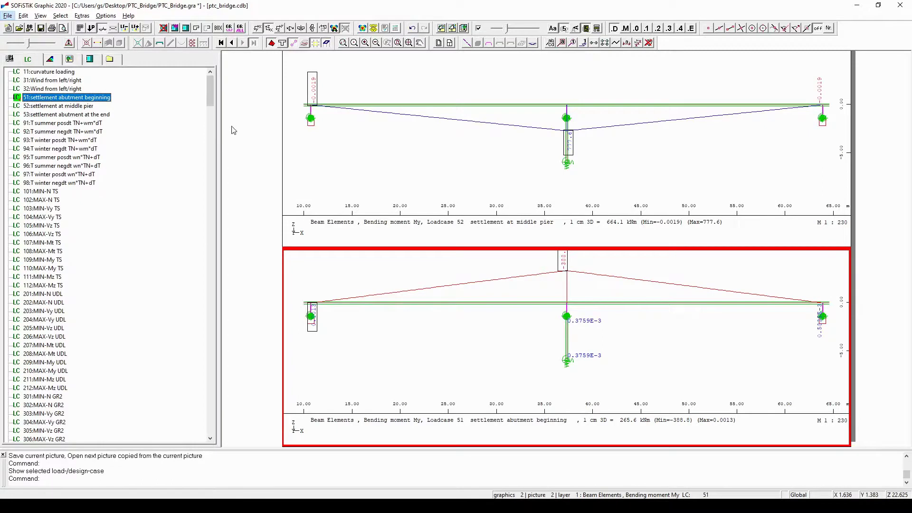
{"action": "left_click", "coordinate": [257, 206]}
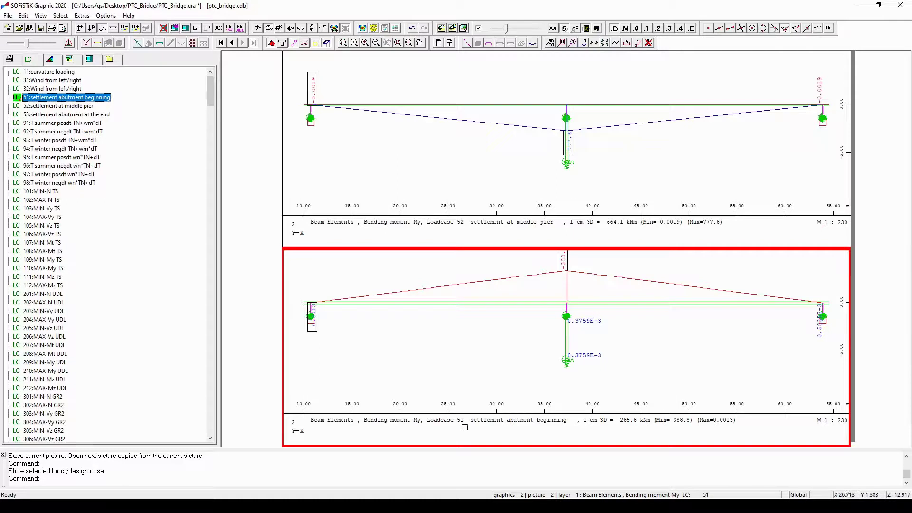
{"action": "key", "text": "alt"}
{"action": "key", "text": "Escape"}
{"action": "left_click", "coordinate": [585, 263]}
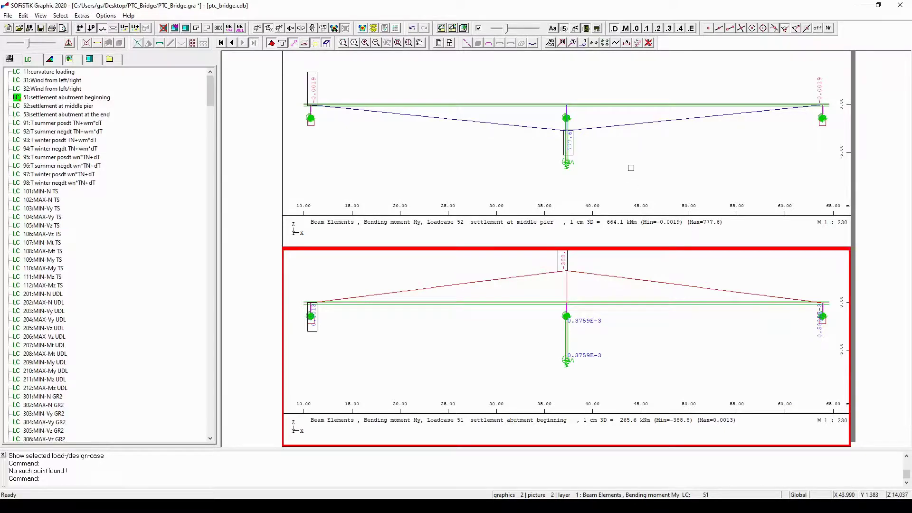
{"action": "left_click", "coordinate": [675, 271]}
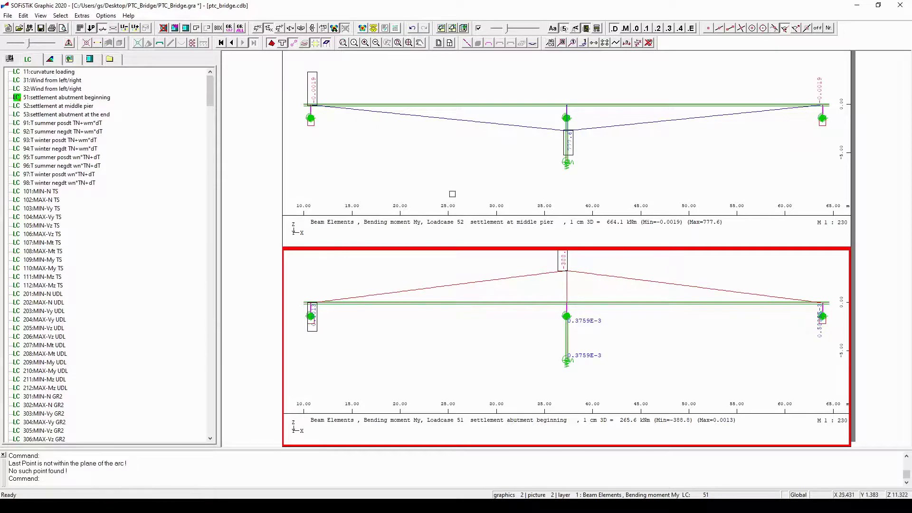
Reduce the load case 51 moment diagram in the second graphic's lower picture to a scale of 448.4 kNm per cm.
{"action": "left_click", "coordinate": [80, 62]}
{"action": "key", "text": "alt"}
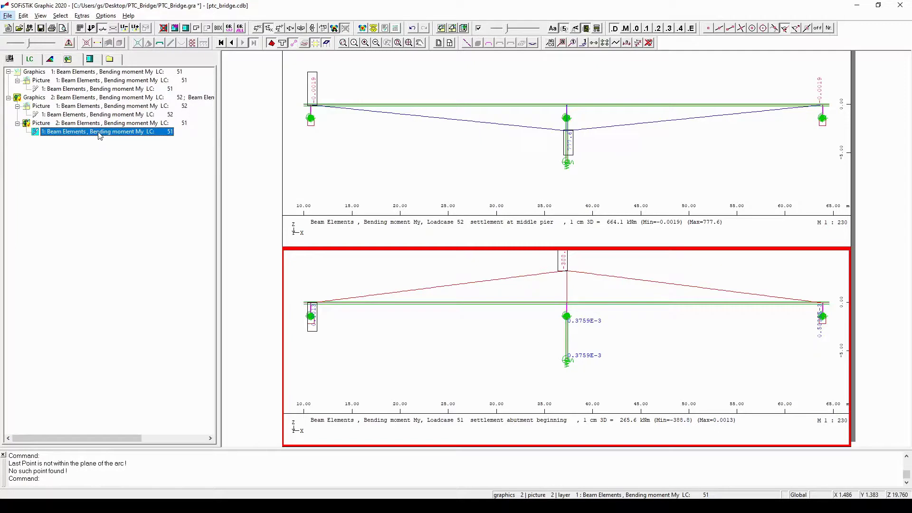
{"action": "left_click", "coordinate": [99, 134]}
{"action": "left_click_drag", "start_coordinate": [30, 44], "coordinate": [21, 45]}
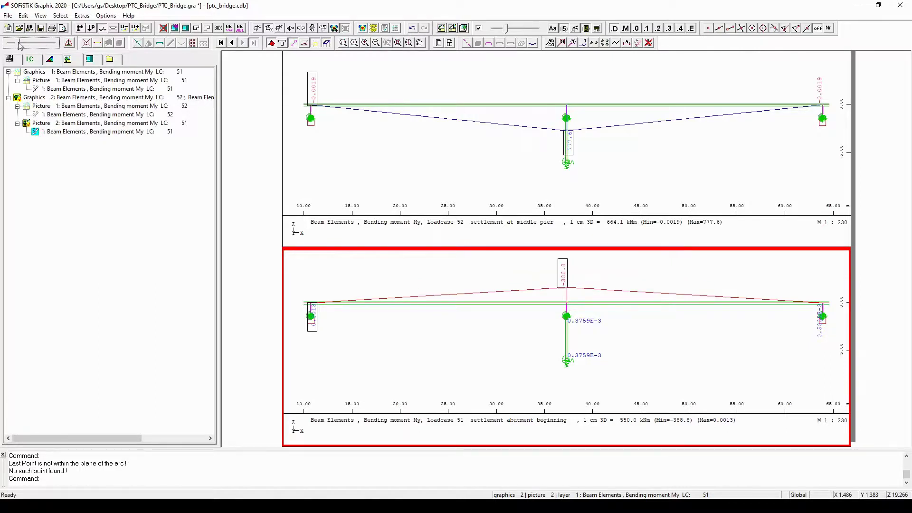
{"action": "scroll", "coordinate": [20, 45], "scroll_direction": "down", "scroll_amount": 1}
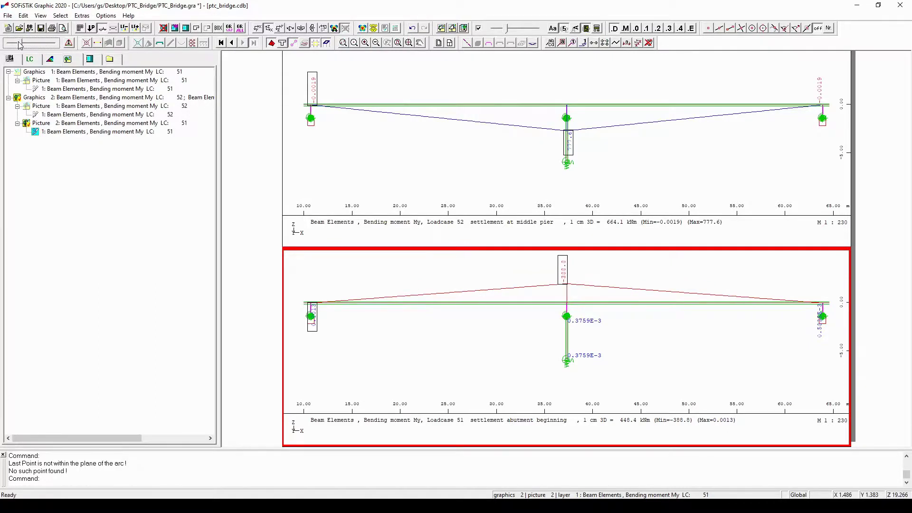
Copy the lower picture's layer and apply its layer properties to the upper picture's load case 52 layer.
{"action": "left_click", "coordinate": [121, 133]}
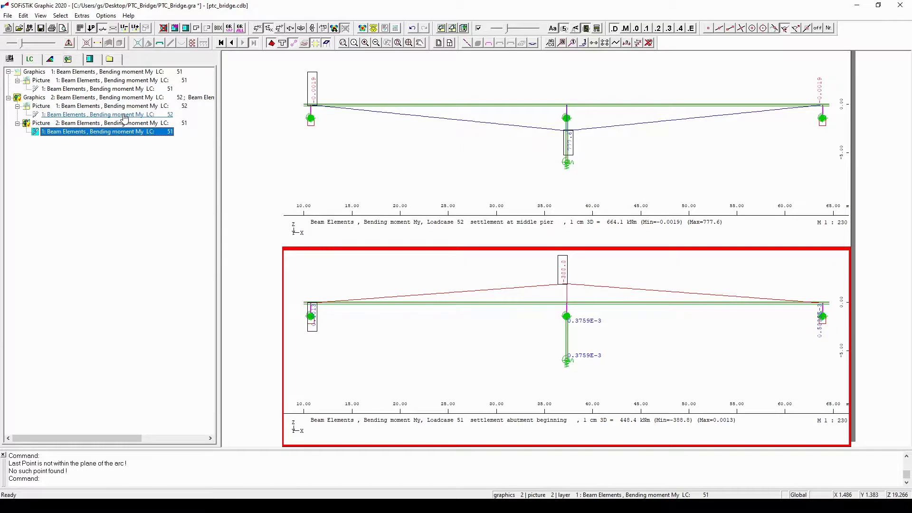
{"action": "left_click", "coordinate": [124, 115]}
{"action": "right_click", "coordinate": [125, 118]}
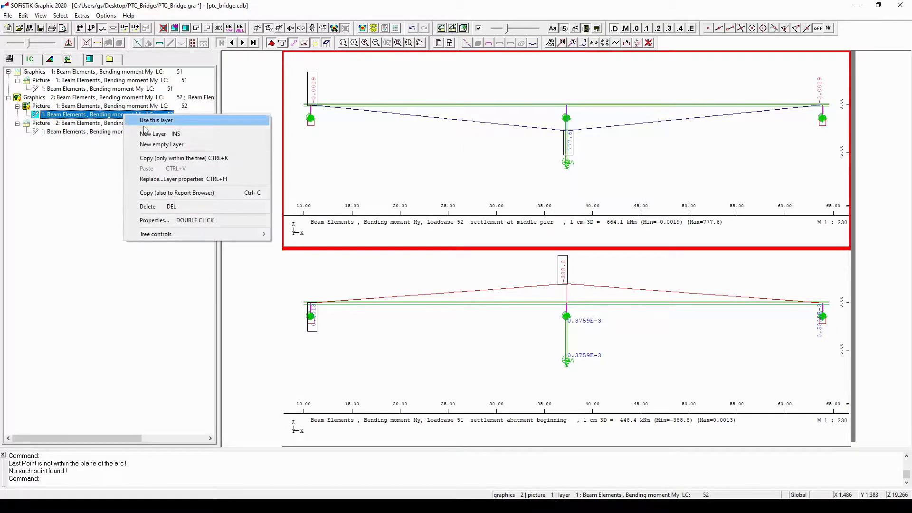
{"action": "left_click", "coordinate": [232, 179]}
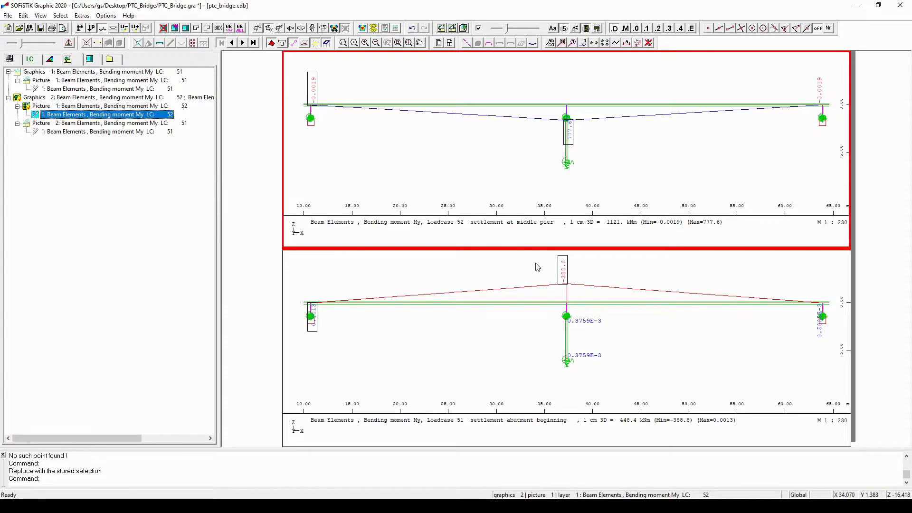
{"action": "key", "text": "alt"}
Step back and forth between the upper and lower pictures of the second graphic.
{"action": "left_click", "coordinate": [243, 43]}
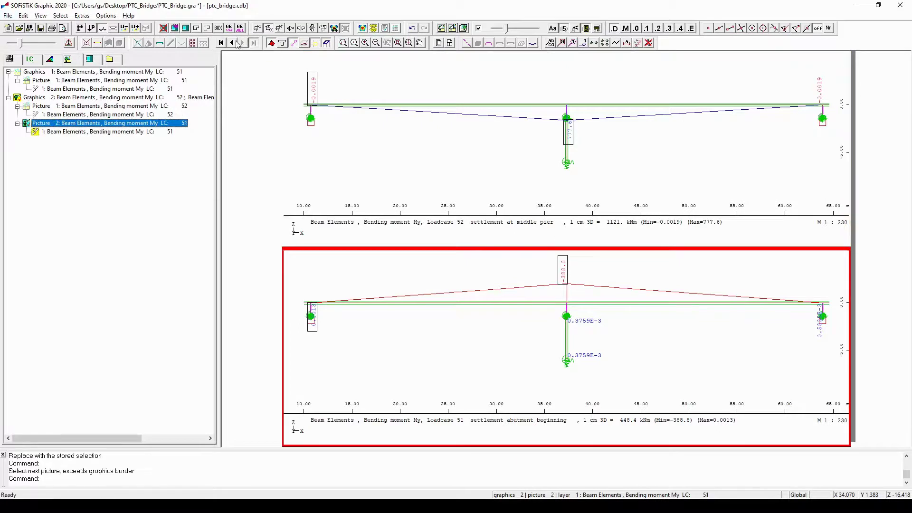
{"action": "left_click", "coordinate": [233, 44]}
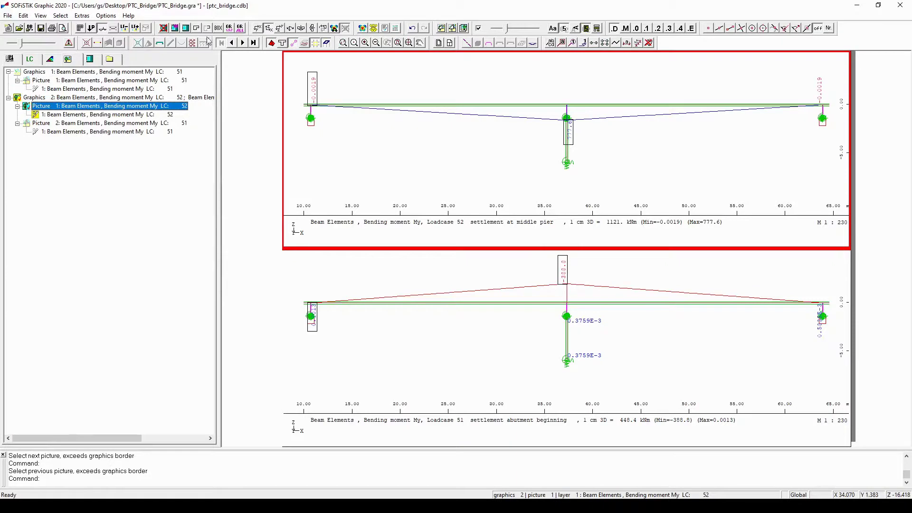
{"action": "left_click", "coordinate": [242, 43]}
{"action": "left_click", "coordinate": [232, 42]}
{"action": "left_click", "coordinate": [243, 43]}
{"action": "left_click", "coordinate": [232, 43]}
{"action": "left_click", "coordinate": [243, 43]}
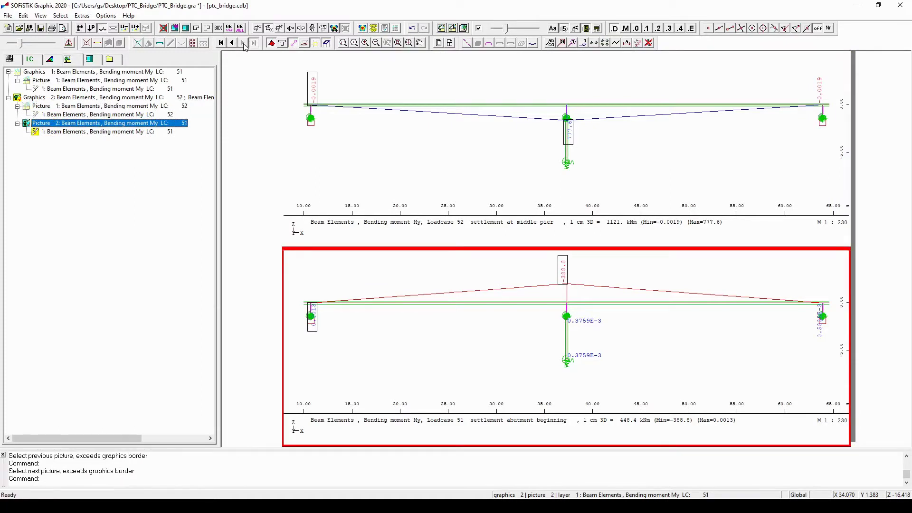
Set the drawing scale of the second graphic's lower picture to a user-defined 1:250.
{"action": "left_click", "coordinate": [105, 132]}
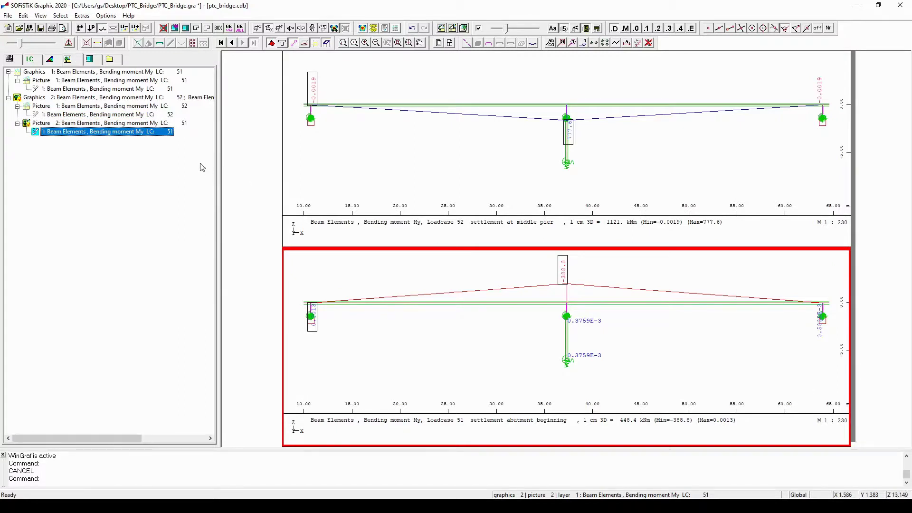
{"action": "left_click", "coordinate": [450, 43]}
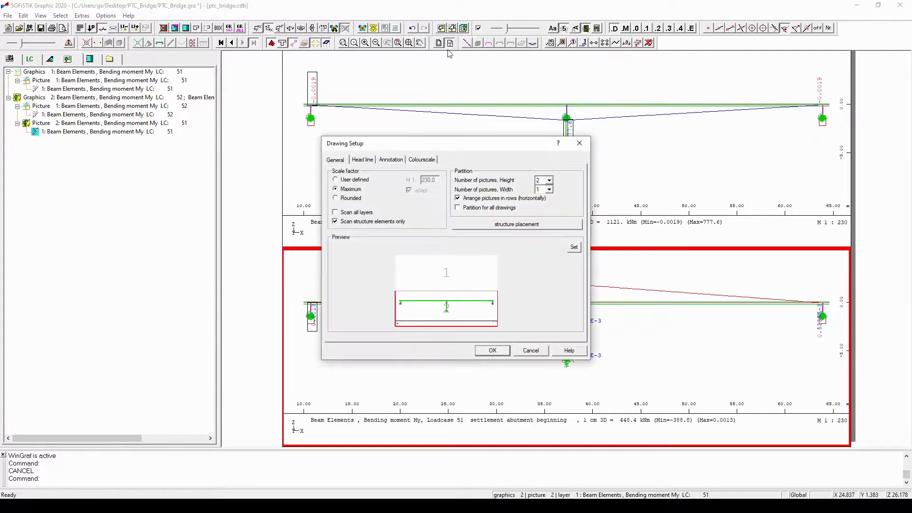
{"action": "left_click", "coordinate": [354, 180]}
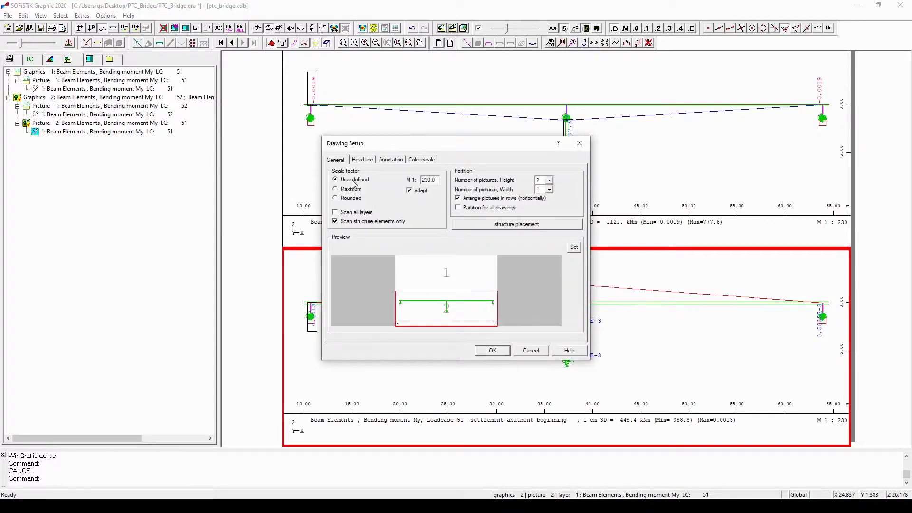
{"action": "double_click", "coordinate": [436, 179]}
{"action": "type", "text": "250"}
{"action": "left_click", "coordinate": [493, 354]}
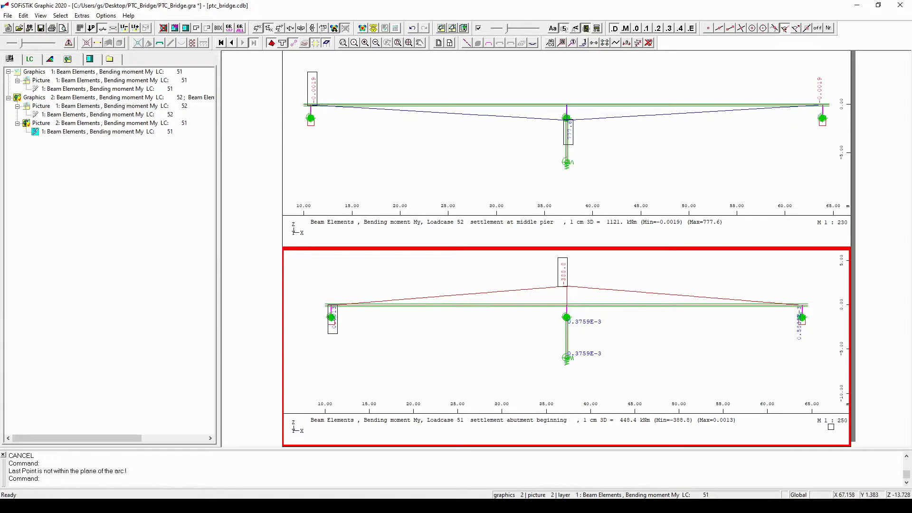
Set a user-defined drawing scale of 1:250 for the second graphic's upper picture.
{"action": "left_click", "coordinate": [120, 134]}
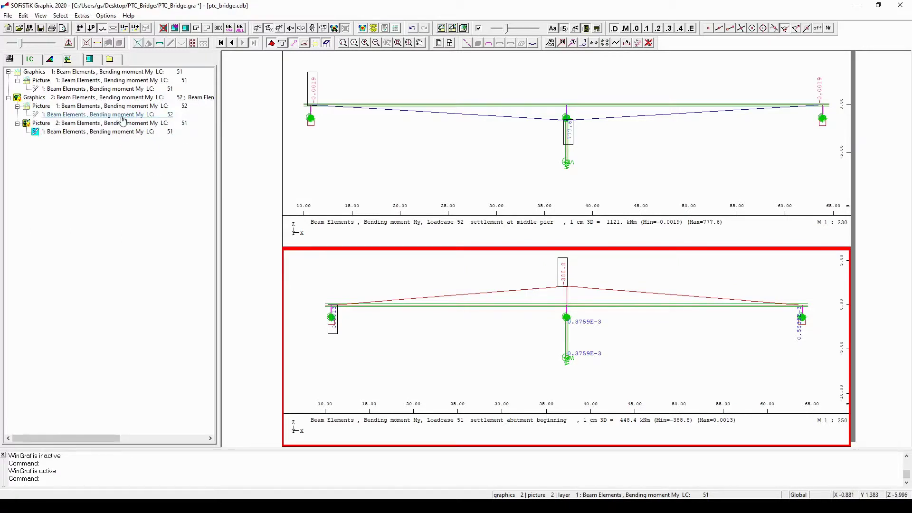
{"action": "left_click", "coordinate": [122, 115]}
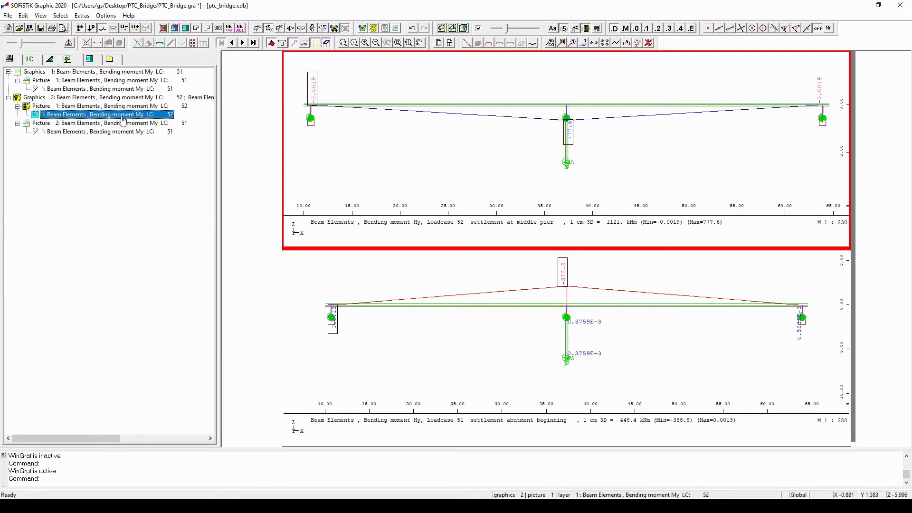
{"action": "left_click", "coordinate": [450, 42]}
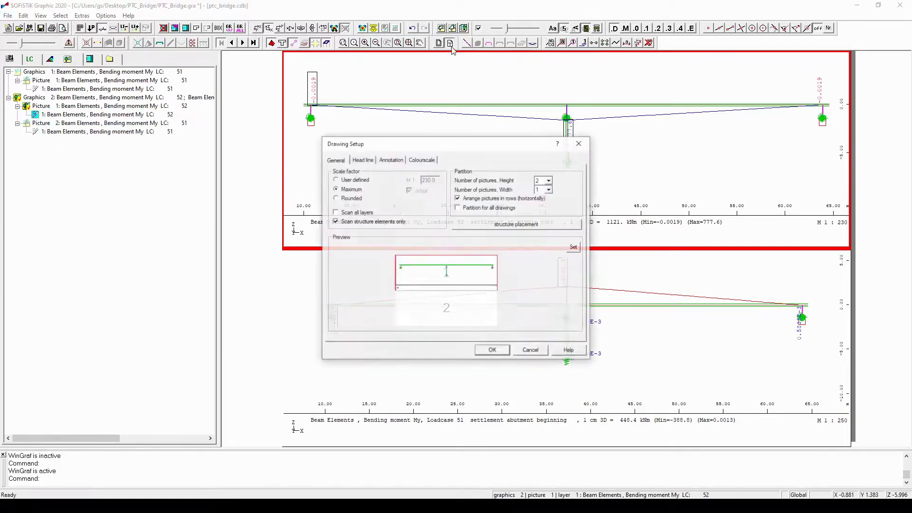
{"action": "left_click", "coordinate": [365, 182]}
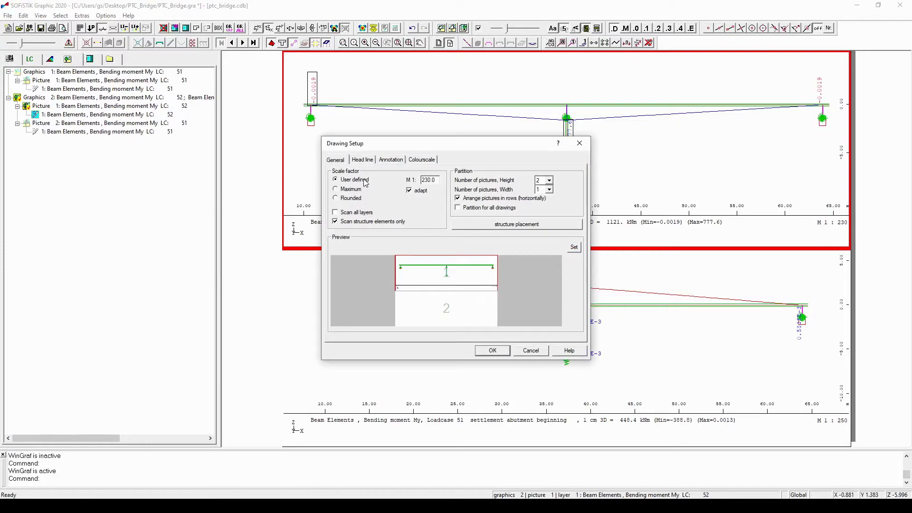
{"action": "double_click", "coordinate": [436, 179]}
{"action": "type", "text": "5250"}
{"action": "left_click", "coordinate": [494, 352]}
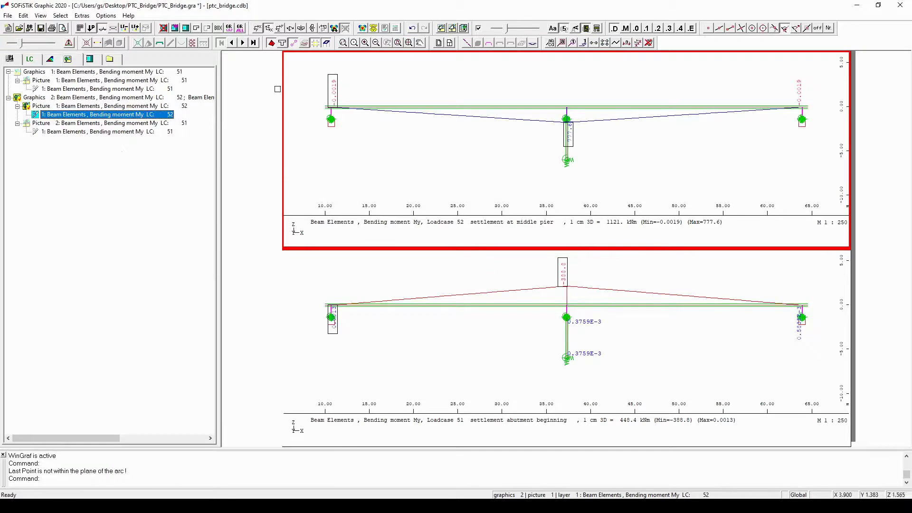
Add a third graphic copied from the current one and expand its structure down to both pictures' layers.
{"action": "left_click", "coordinate": [441, 29]}
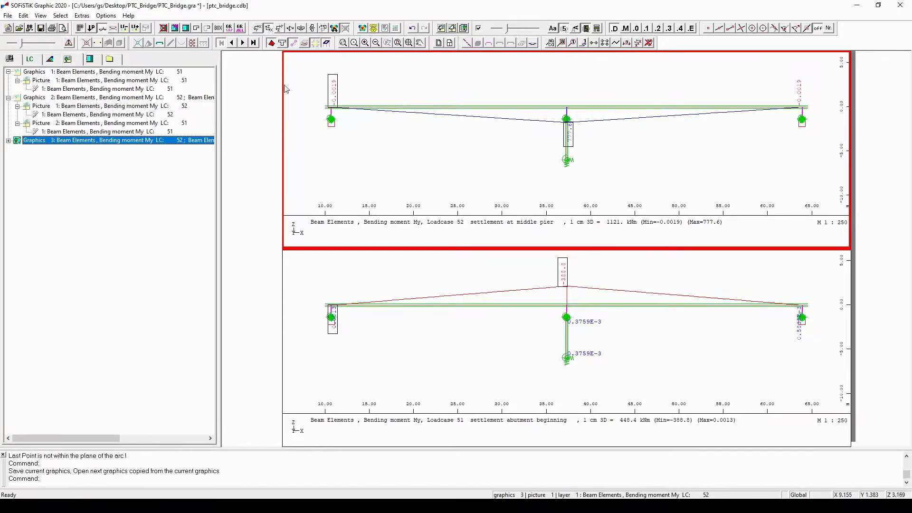
{"action": "left_click", "coordinate": [8, 140]}
{"action": "left_click", "coordinate": [17, 149]}
{"action": "left_click", "coordinate": [18, 166]}
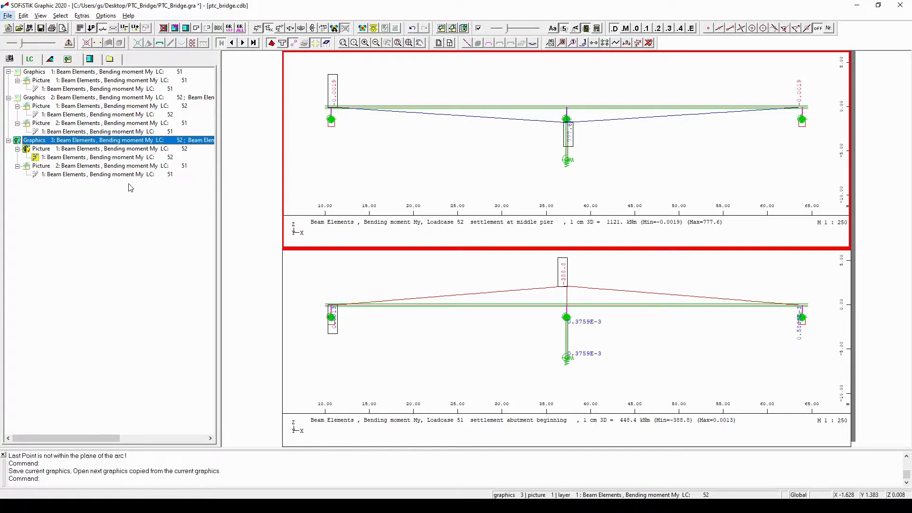
Advance the layer of the third graphic's upper picture to load case 92, T summer negdt TN+wm*dT.
{"action": "left_click", "coordinate": [111, 159]}
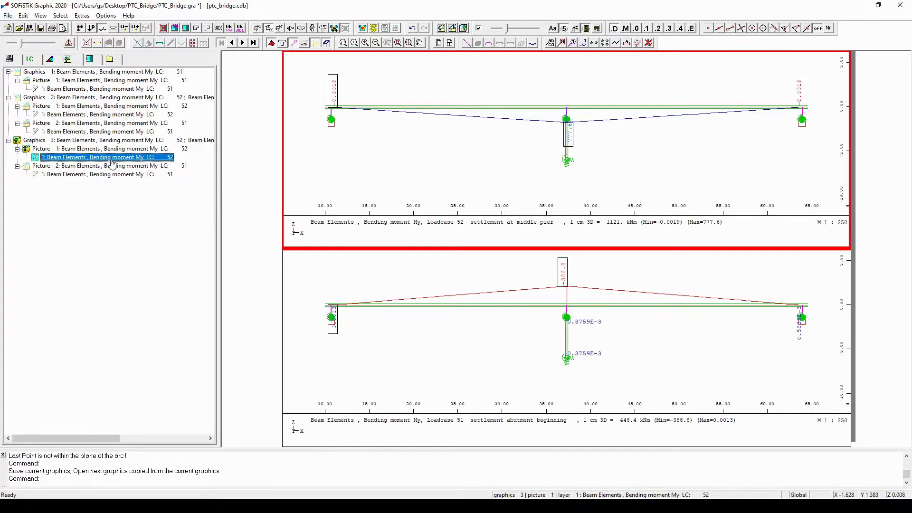
{"action": "left_click", "coordinate": [136, 29]}
{"action": "left_click", "coordinate": [136, 29]}
Advance the third graphic's lower picture to load case 93, T winter posdt TN+wm*dT, and save the graphics file.
{"action": "left_click", "coordinate": [100, 174]}
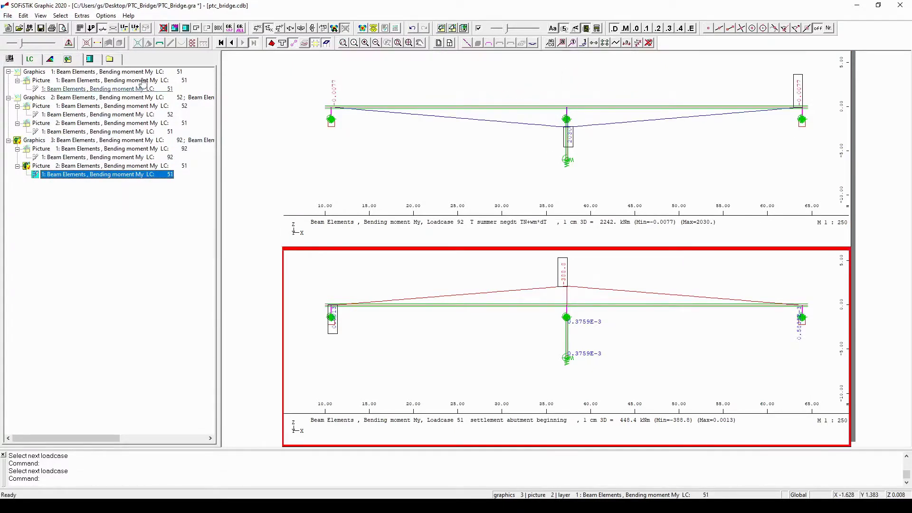
{"action": "left_click", "coordinate": [136, 29]}
{"action": "left_click", "coordinate": [135, 29]}
{"action": "left_click", "coordinate": [136, 29]}
{"action": "left_click", "coordinate": [135, 28]}
{"action": "key", "text": "alt"}
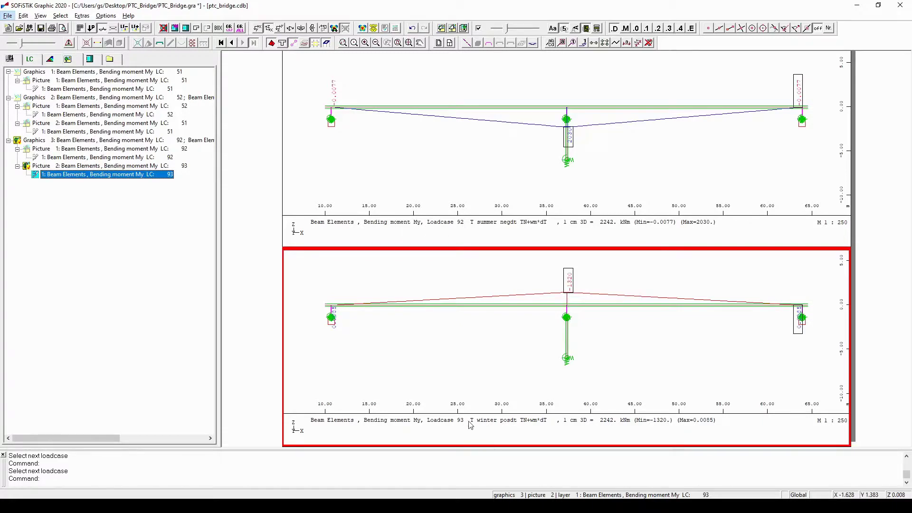
{"action": "key", "text": "alt"}
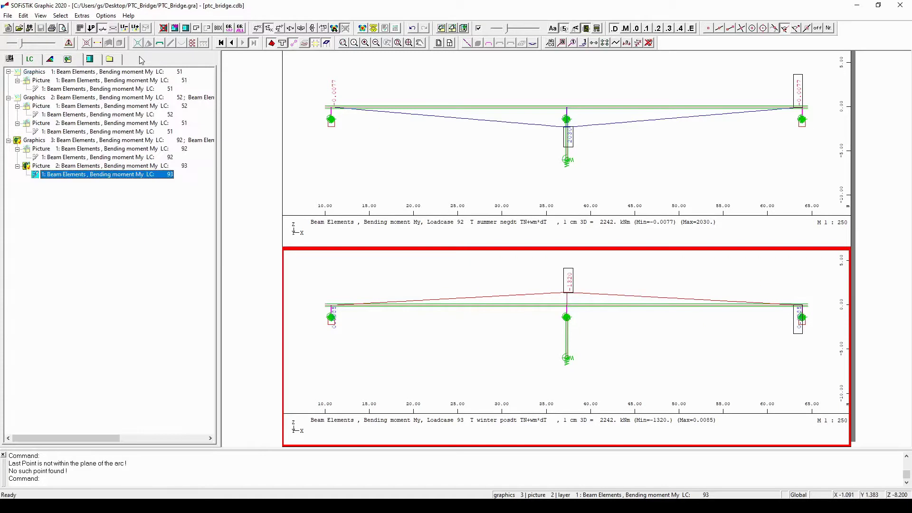
Activate the first graphic and limit its view with a box around the bridge's left half, including the middle pier.
{"action": "left_click", "coordinate": [136, 72]}
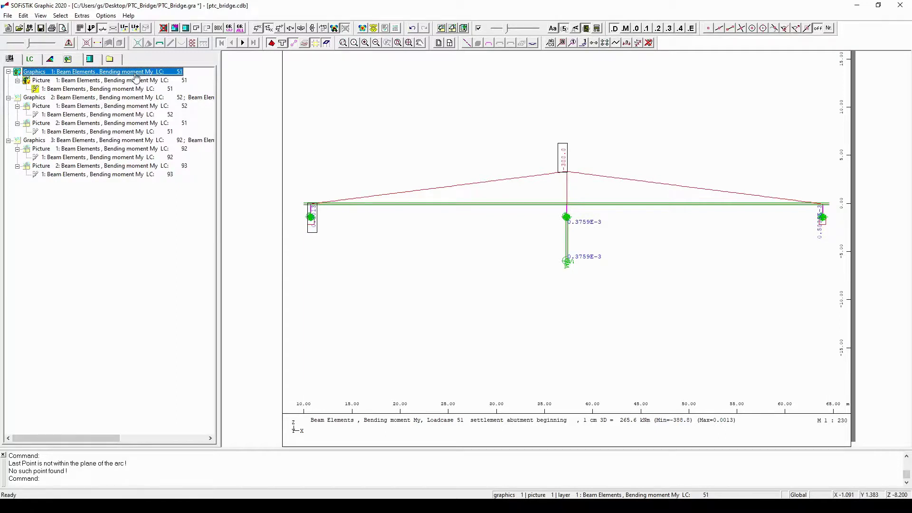
{"action": "key", "text": "alt"}
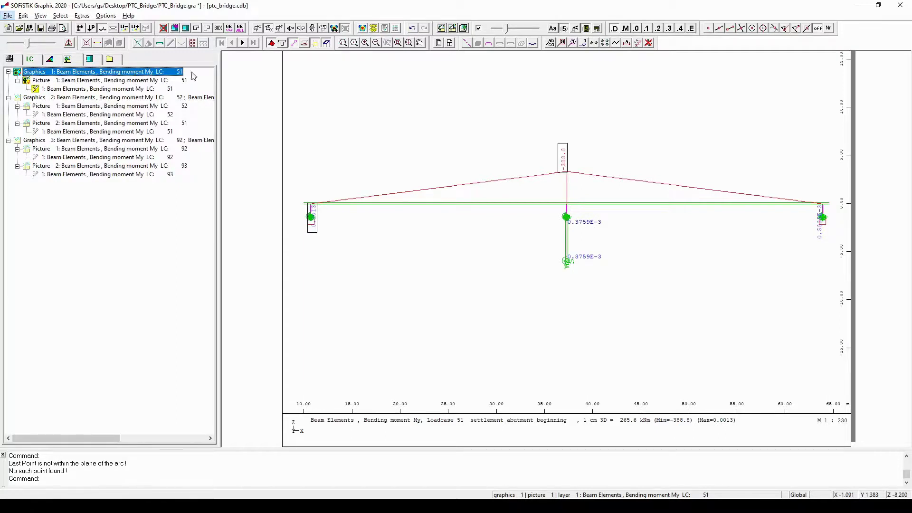
{"action": "left_click", "coordinate": [208, 29]}
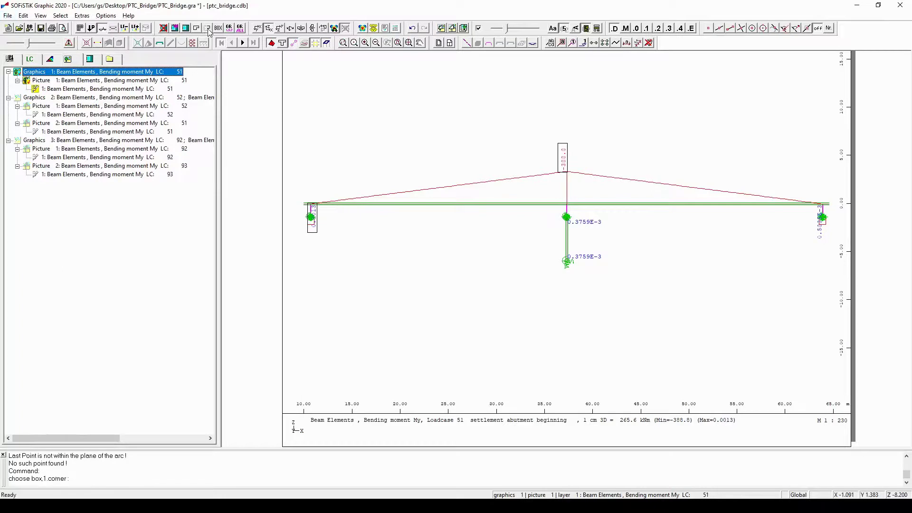
{"action": "left_click", "coordinate": [301, 94]}
{"action": "left_click", "coordinate": [586, 297]}
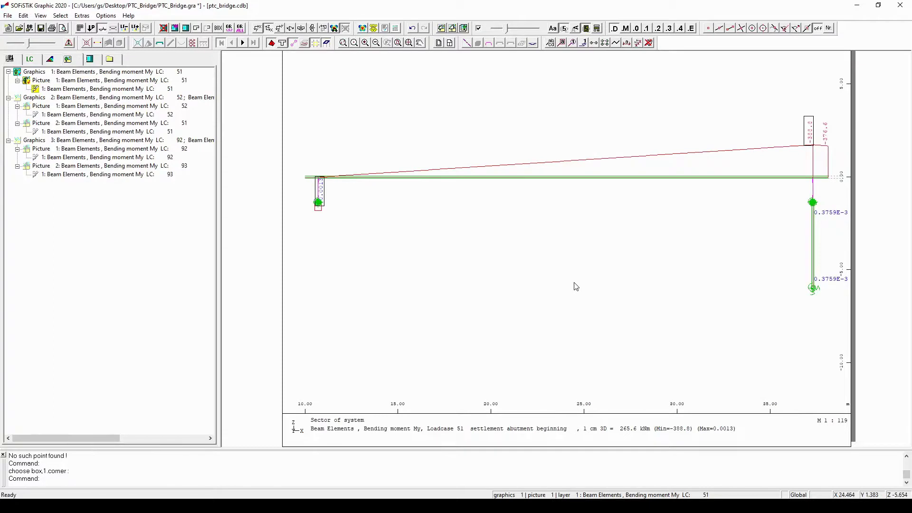
{"action": "middle_click", "coordinate": [574, 282]}
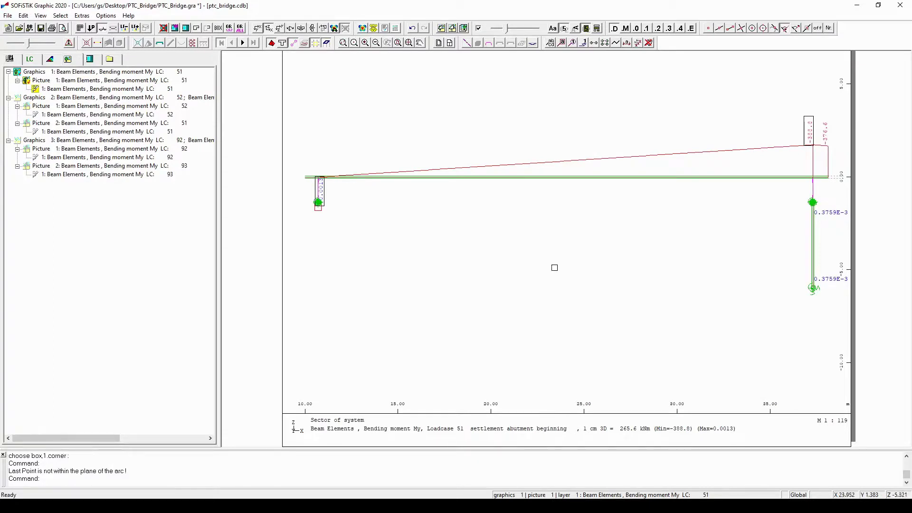
Save the current view as numbering selection 1, named Left Half of the Bridge, applied to the current picture 1 of graphics 1.
{"action": "left_click", "coordinate": [164, 29]}
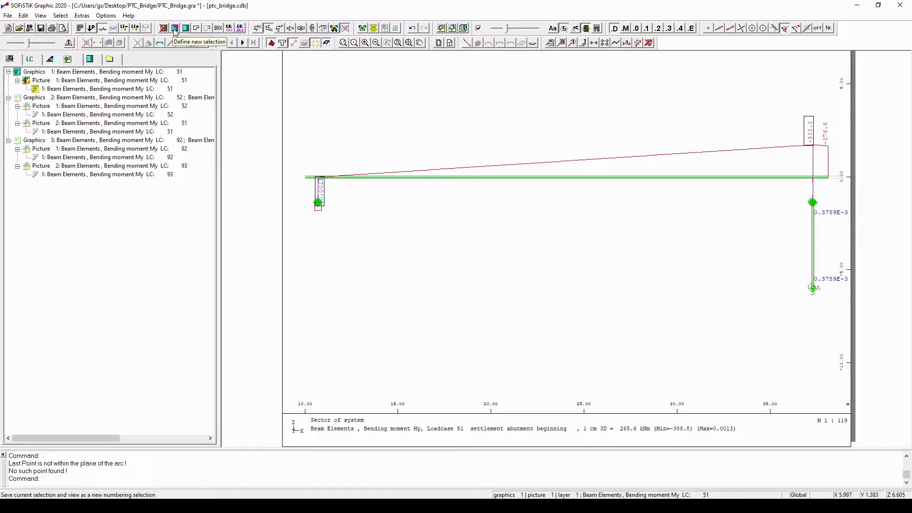
{"action": "left_click", "coordinate": [175, 29]}
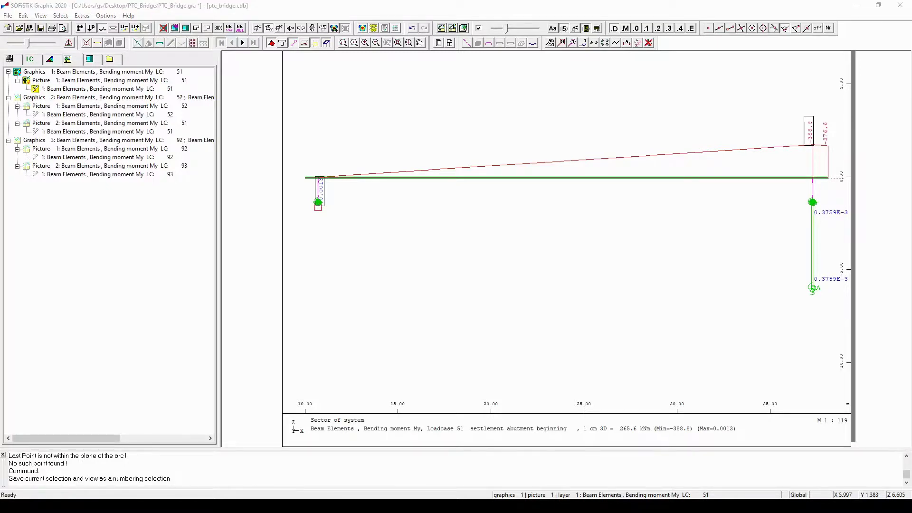
{"action": "left_click_drag", "start_coordinate": [344, 350], "coordinate": [512, 117]}
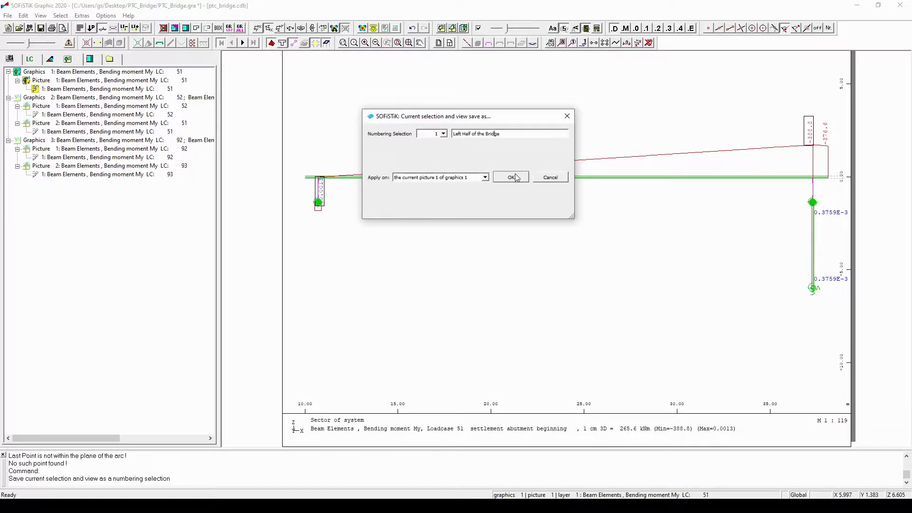
{"action": "left_click", "coordinate": [516, 178]}
{"action": "left_click", "coordinate": [81, 74]}
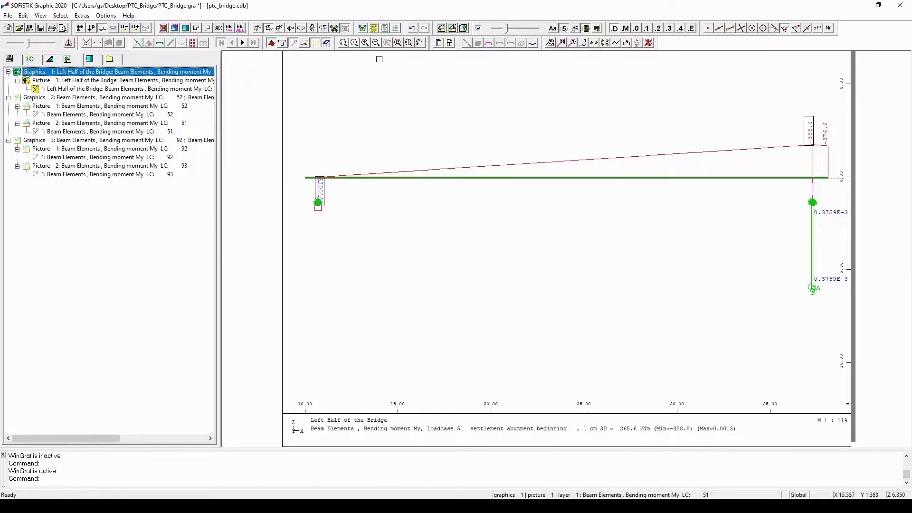
Copy the first graphics into a new second graphics and switch off all boxes in the copy's layer.
{"action": "left_click", "coordinate": [442, 30]}
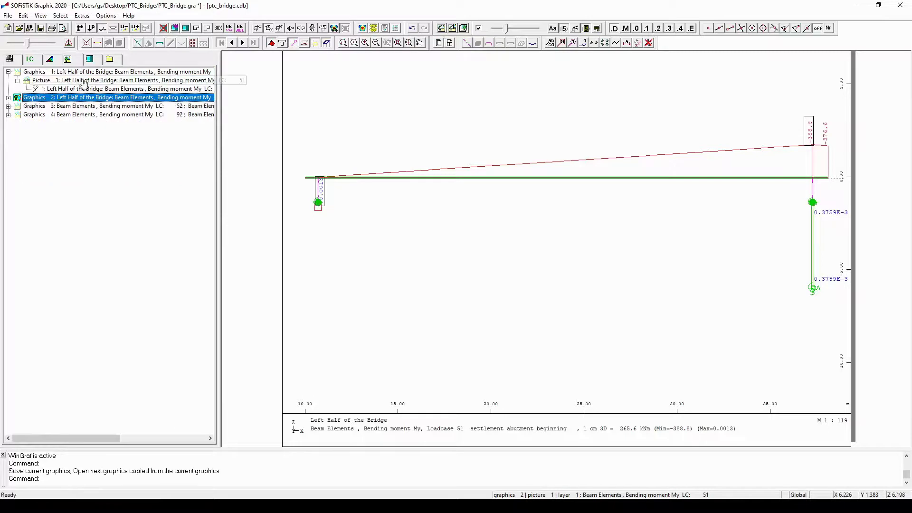
{"action": "left_click", "coordinate": [9, 98]}
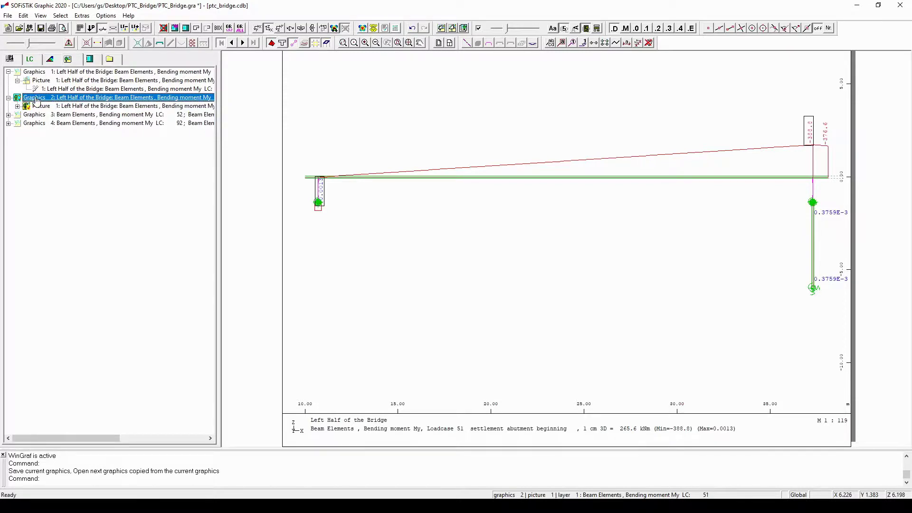
{"action": "left_click", "coordinate": [17, 106]}
{"action": "left_click", "coordinate": [65, 115]}
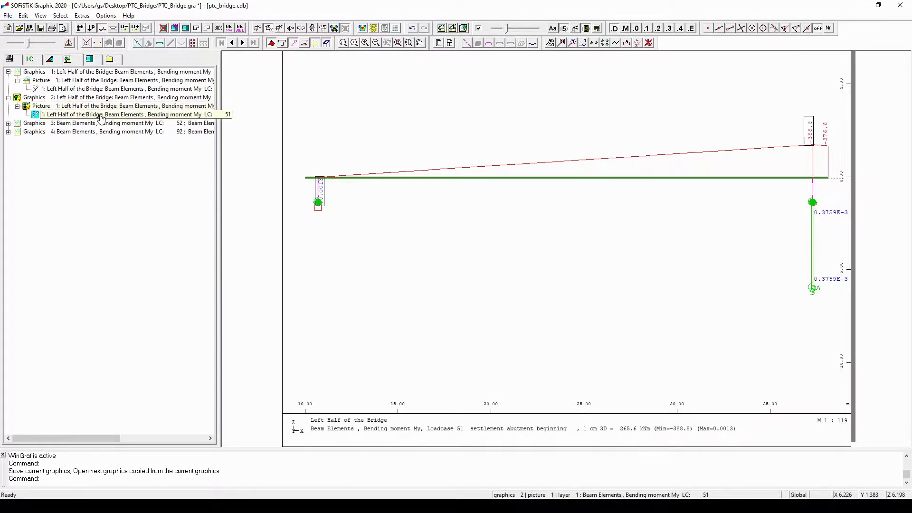
{"action": "left_click", "coordinate": [197, 28]}
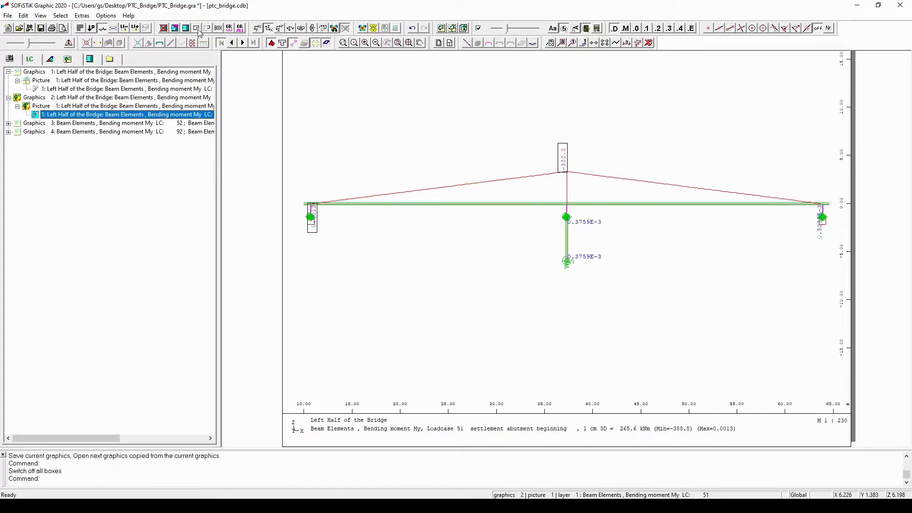
{"action": "left_click", "coordinate": [241, 28]}
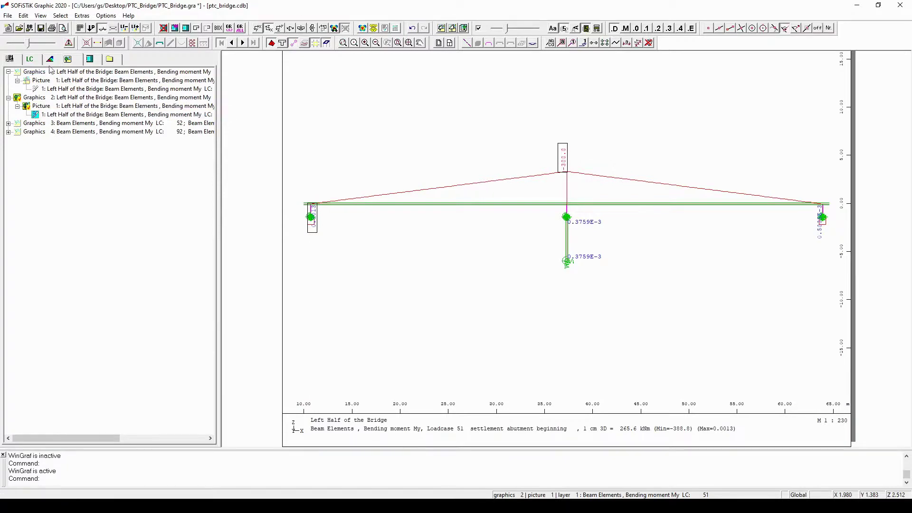
Replace the second graphics' result with all input loads of load case 31, Wind from left/right, in an axonometric view.
{"action": "left_click", "coordinate": [8, 60]}
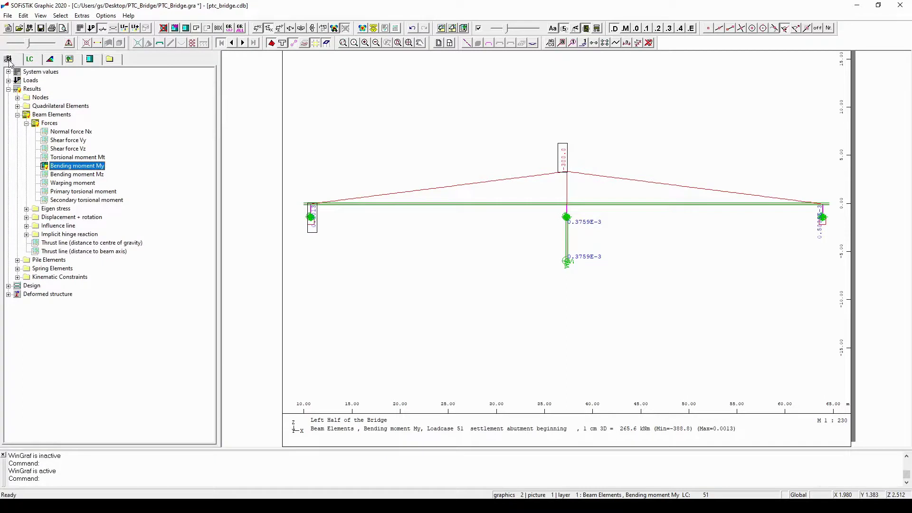
{"action": "left_click", "coordinate": [8, 80]}
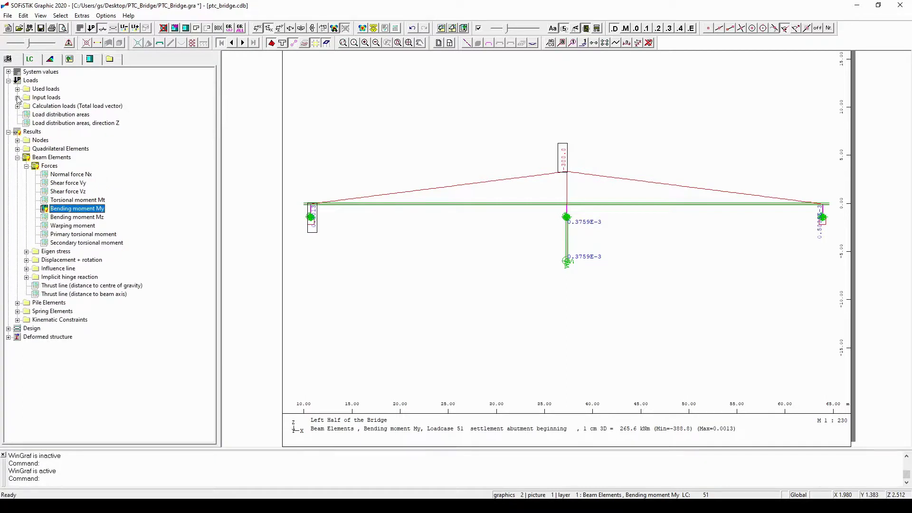
{"action": "left_click", "coordinate": [18, 98]}
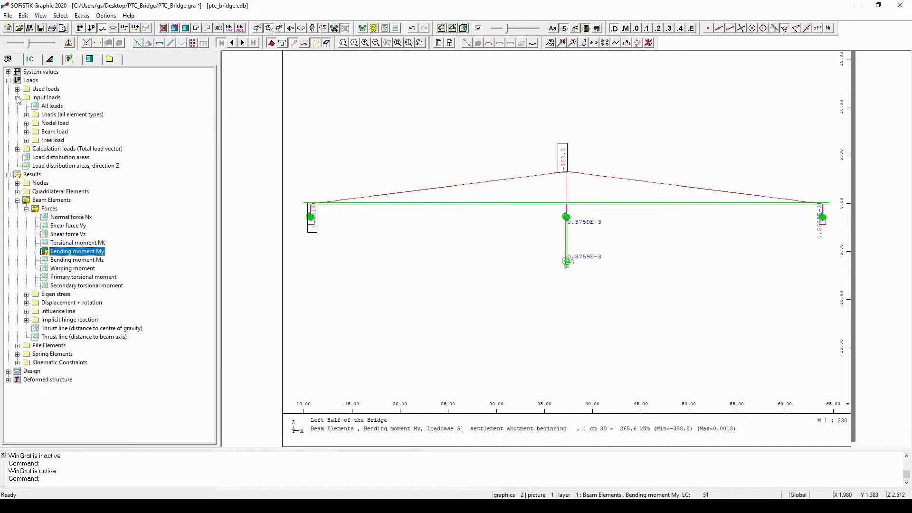
{"action": "left_click", "coordinate": [52, 106]}
{"action": "left_click", "coordinate": [34, 60]}
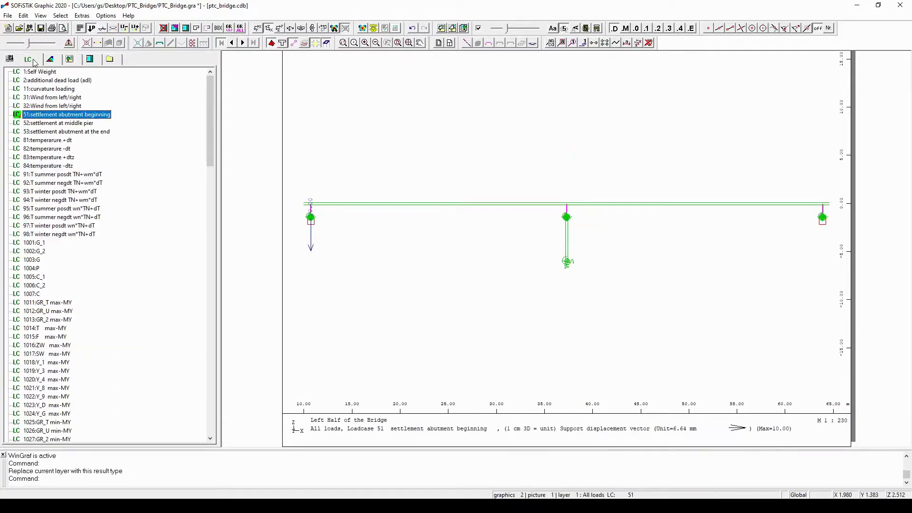
{"action": "left_click", "coordinate": [41, 98]}
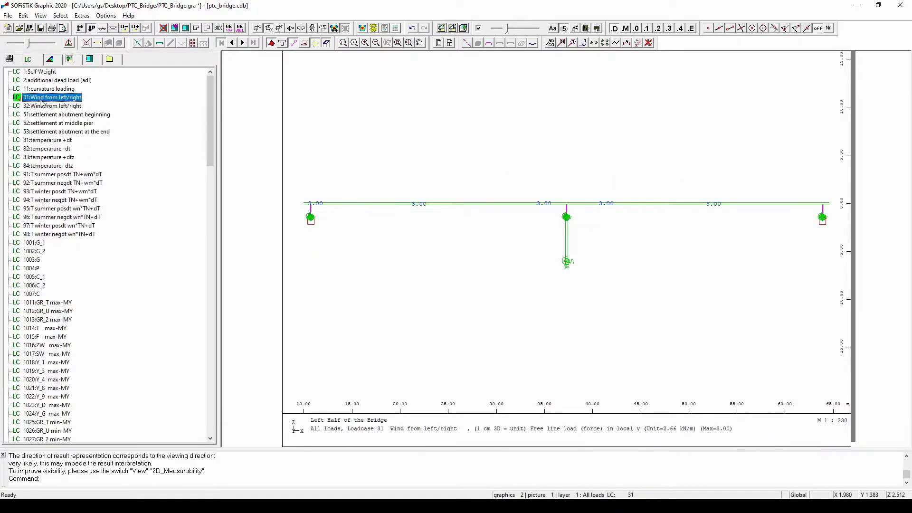
{"action": "left_click", "coordinate": [290, 30]}
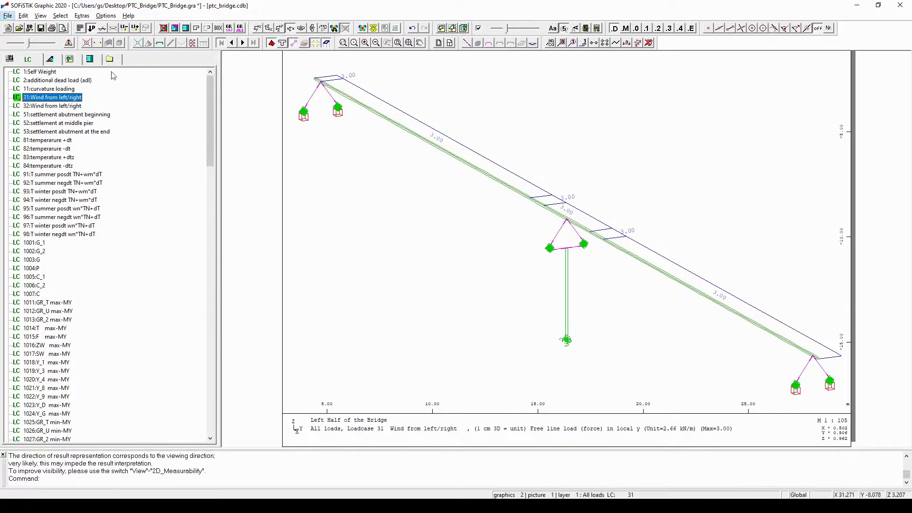
Apply the saved Left Half of the Bridge selection to the second graphics and restore its axonometric view.
{"action": "left_click", "coordinate": [78, 64]}
{"action": "left_click", "coordinate": [74, 72]}
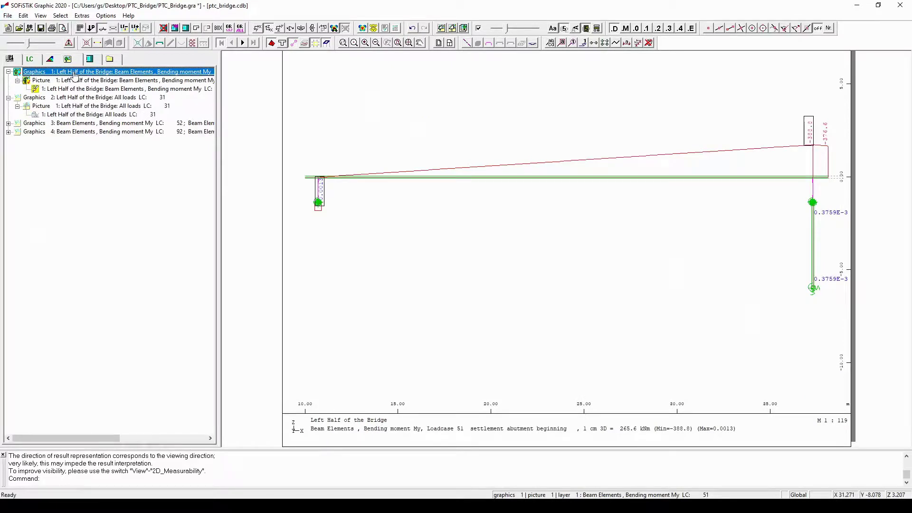
{"action": "left_click", "coordinate": [72, 98]}
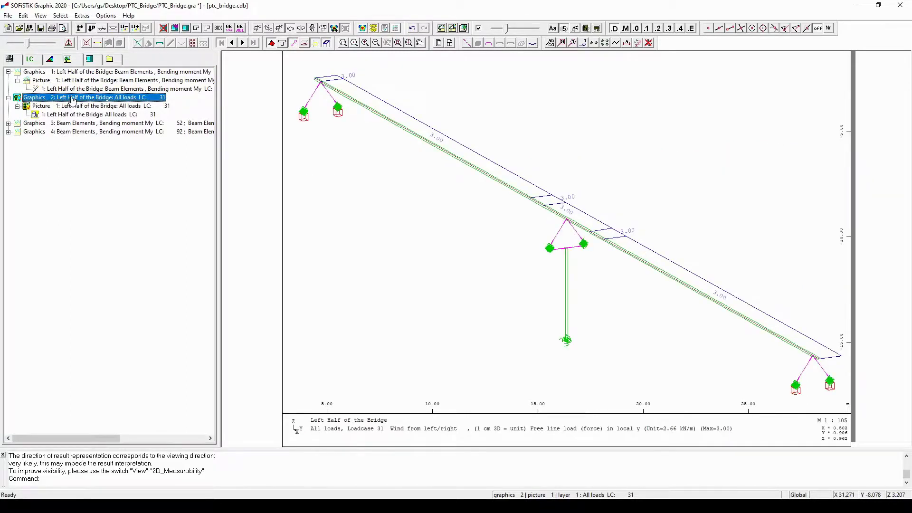
{"action": "key", "text": "alt"}
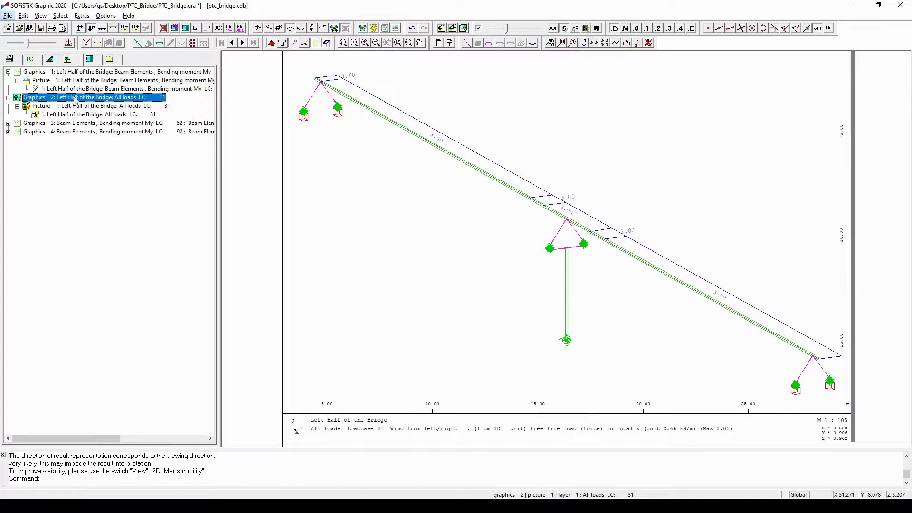
{"action": "left_click", "coordinate": [96, 63]}
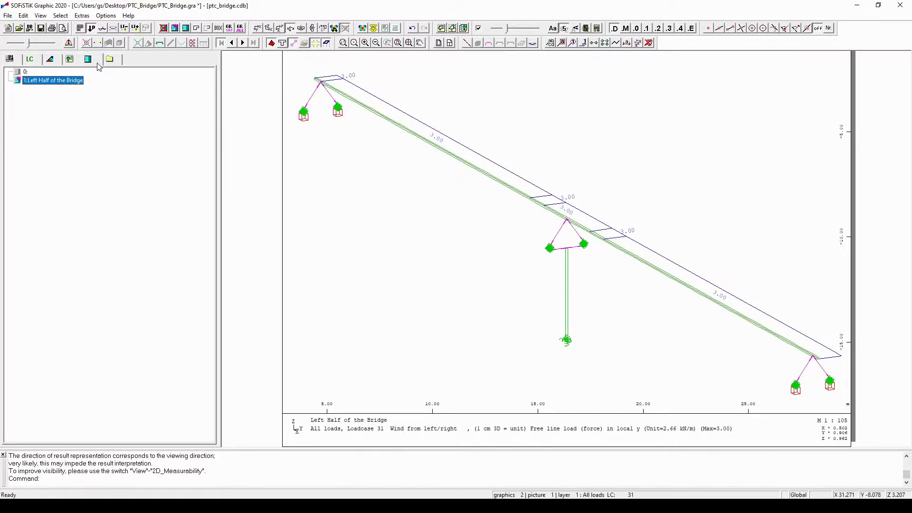
{"action": "key", "text": "alt"}
{"action": "double_click", "coordinate": [78, 85]}
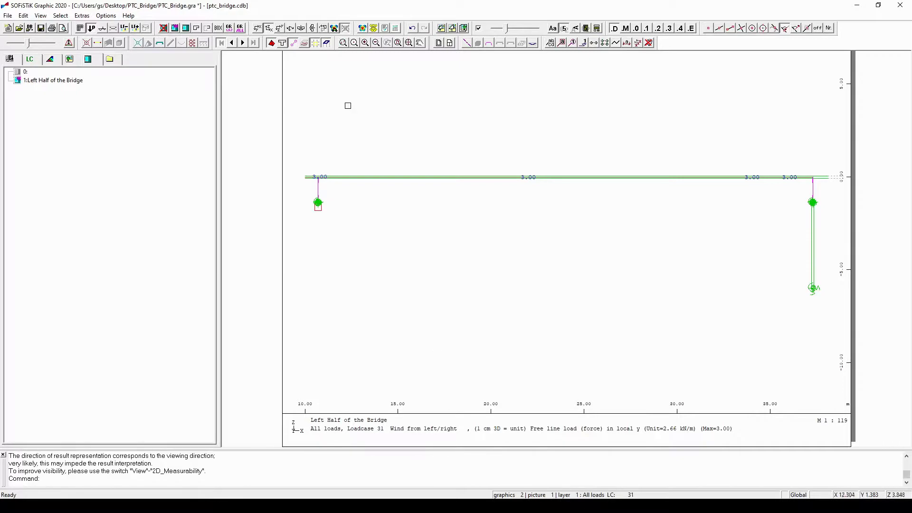
{"action": "left_click", "coordinate": [291, 28]}
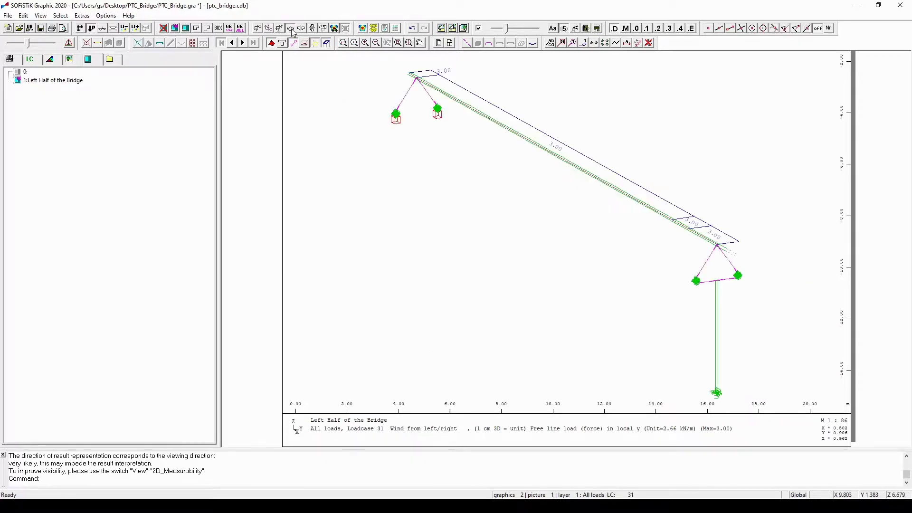
{"action": "left_click", "coordinate": [612, 218]}
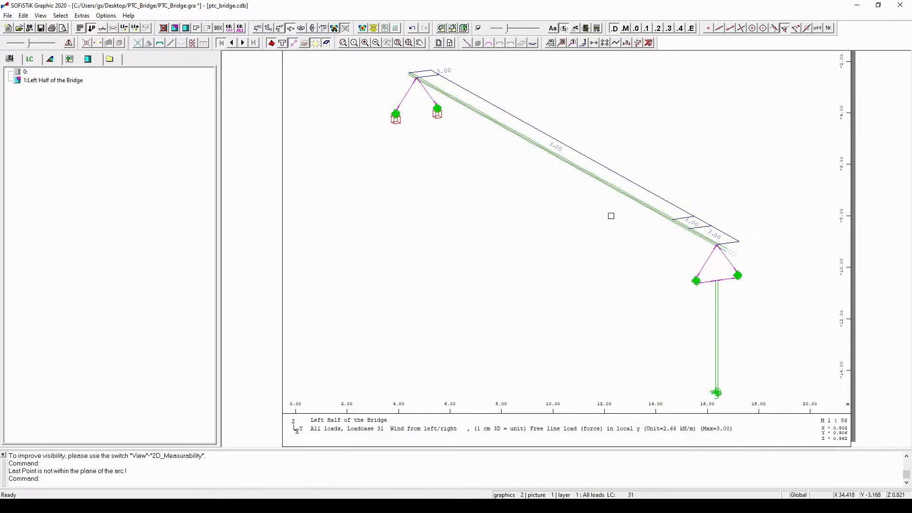
{"action": "left_click", "coordinate": [612, 216]}
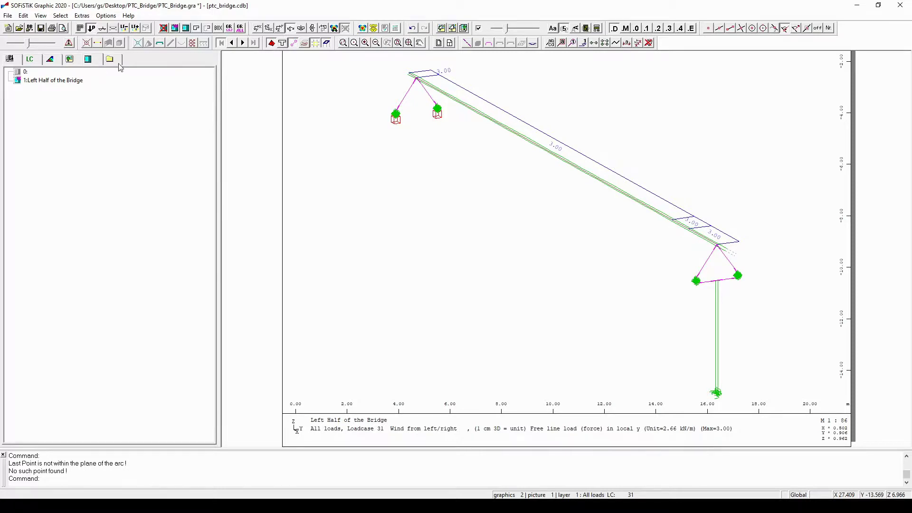
Open the database 2D-Simple Slab.cdb and use it to replace ptc_bridge.cdb in all layers of the file.
{"action": "left_click", "coordinate": [118, 64]}
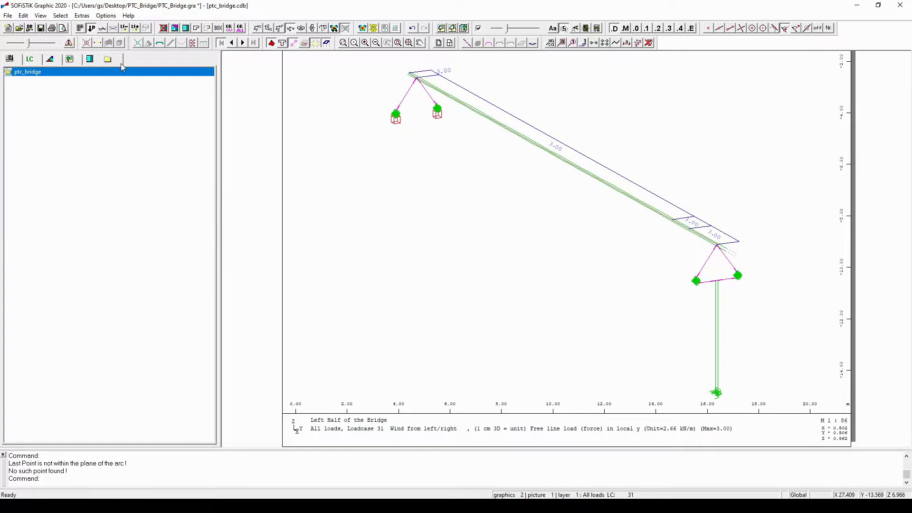
{"action": "key", "text": "alt"}
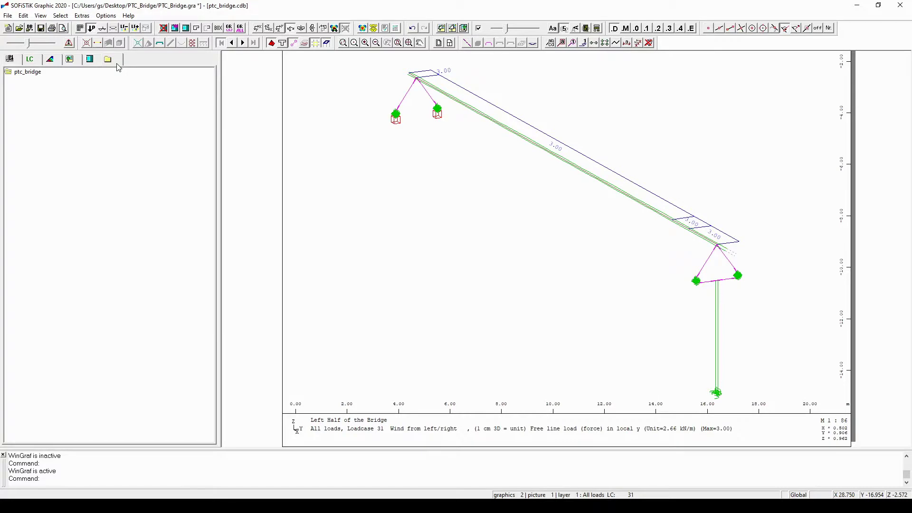
{"action": "key", "text": "Escape"}
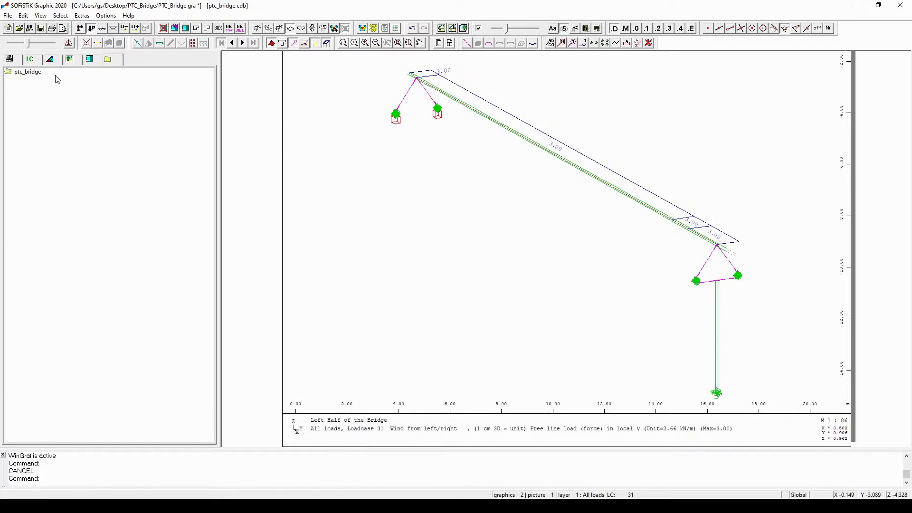
{"action": "left_click", "coordinate": [30, 28]}
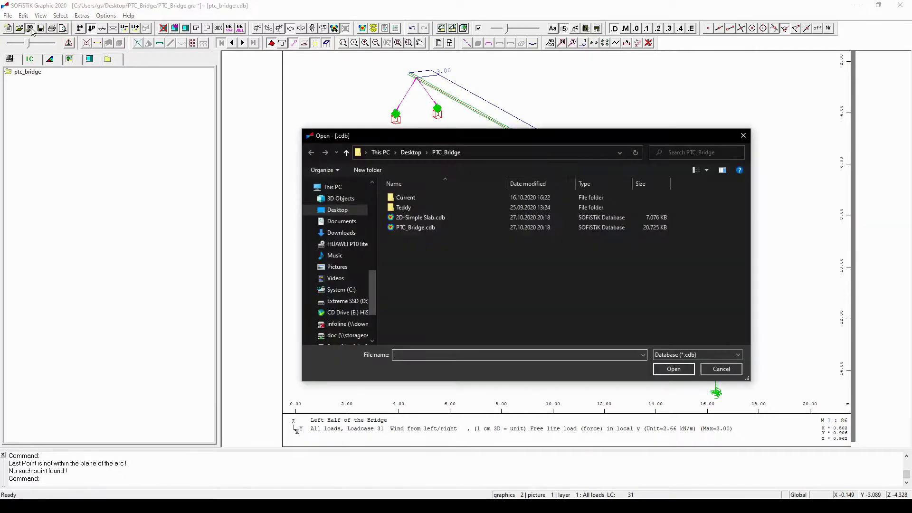
{"action": "left_click", "coordinate": [429, 218]}
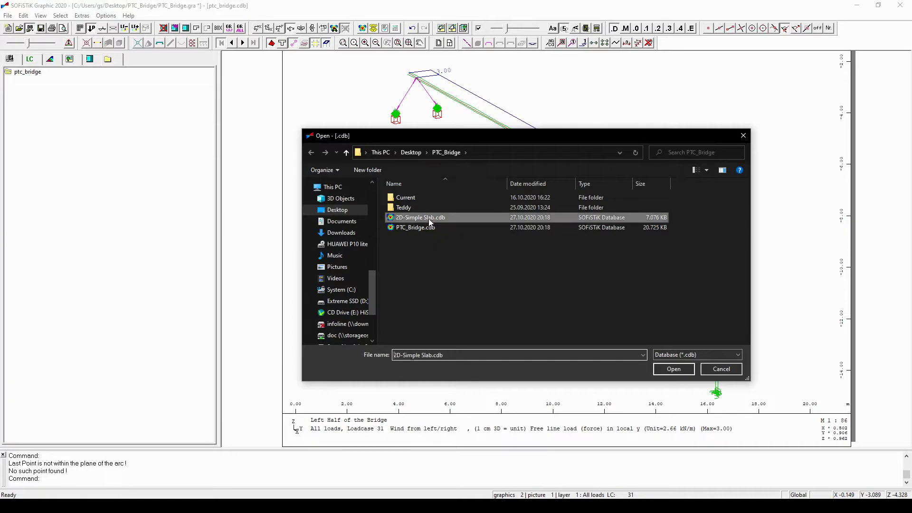
{"action": "left_click", "coordinate": [674, 370]}
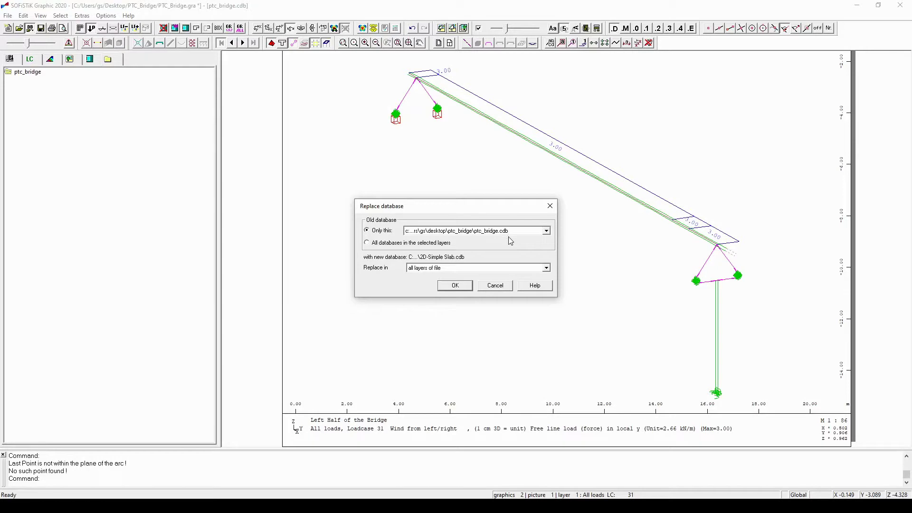
{"action": "left_click", "coordinate": [455, 286]}
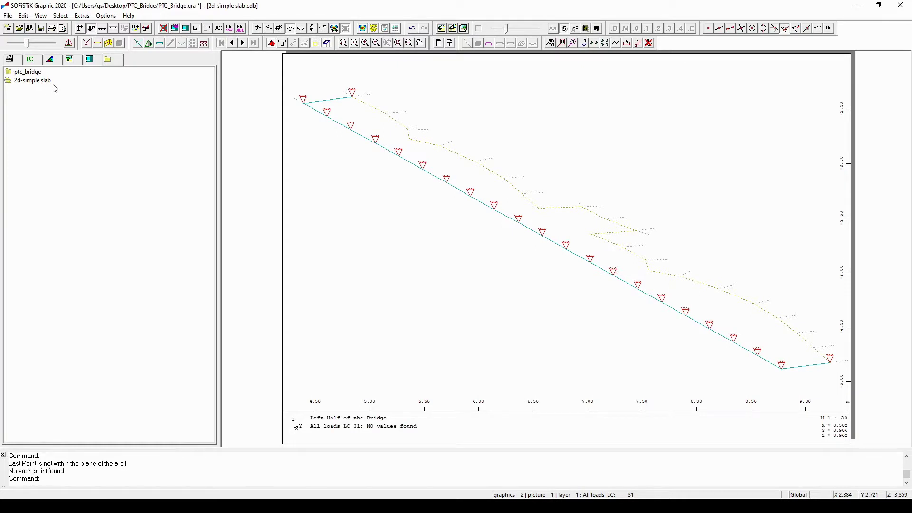
Replace 2d-simple slab with ptc_bridge in all layers of the file, and swap the database back to 2d-simple slab.
{"action": "left_click", "coordinate": [34, 73]}
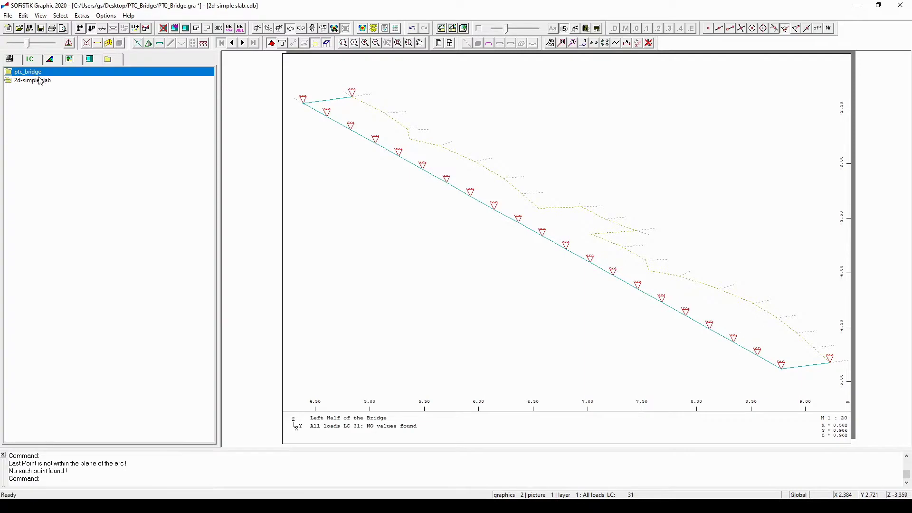
{"action": "double_click", "coordinate": [41, 75]}
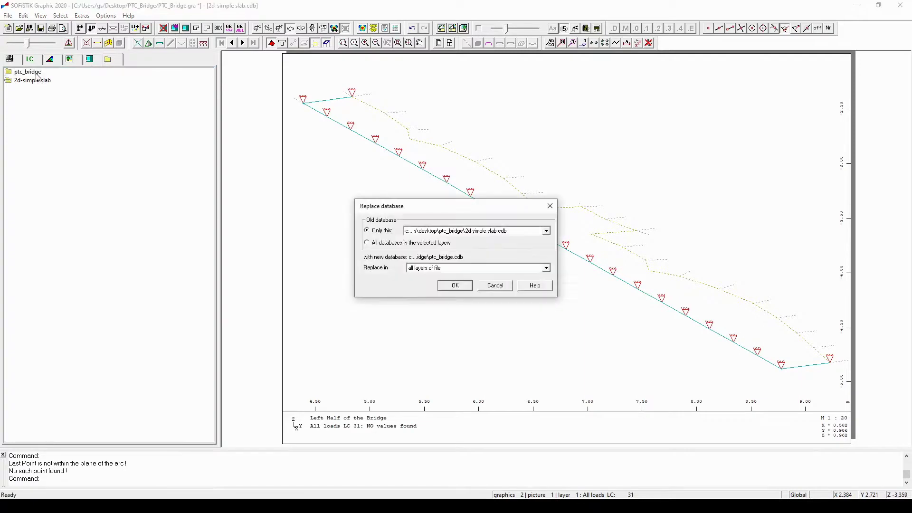
{"action": "left_click", "coordinate": [454, 286]}
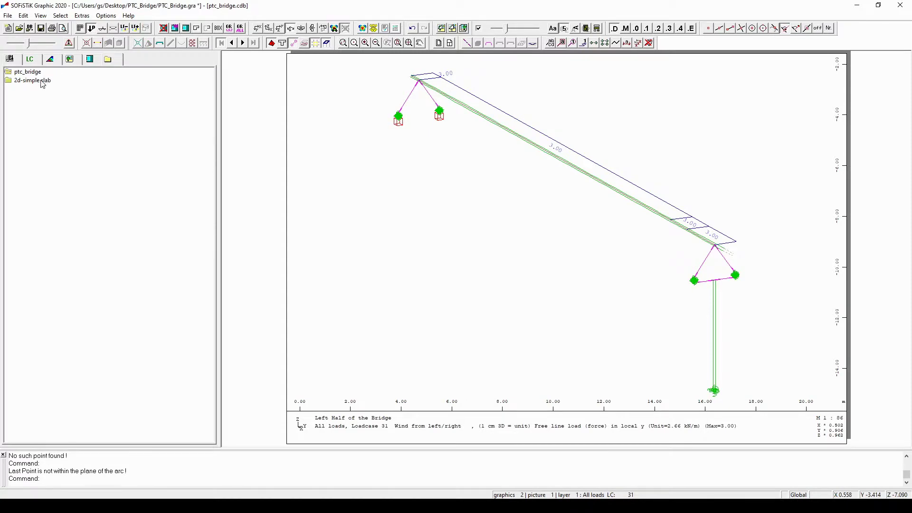
{"action": "left_click", "coordinate": [42, 84]}
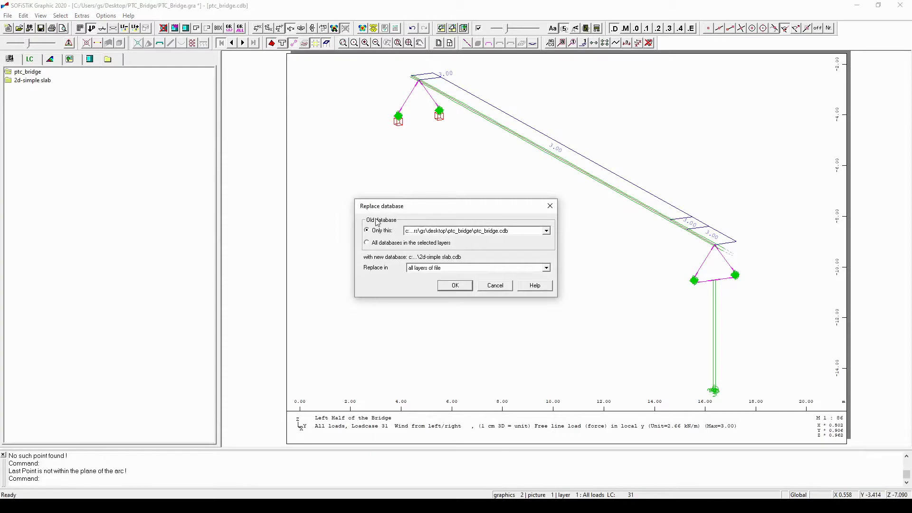
{"action": "left_click", "coordinate": [464, 287]}
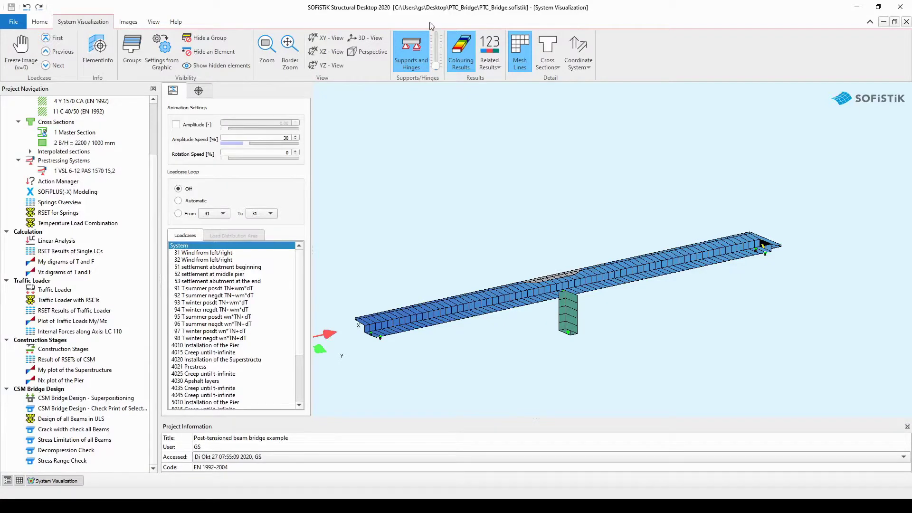
Switch to SOFiSTiK Structural Desktop and open the report of the RSET for Springs task.
{"action": "left_click", "coordinate": [101, 214]}
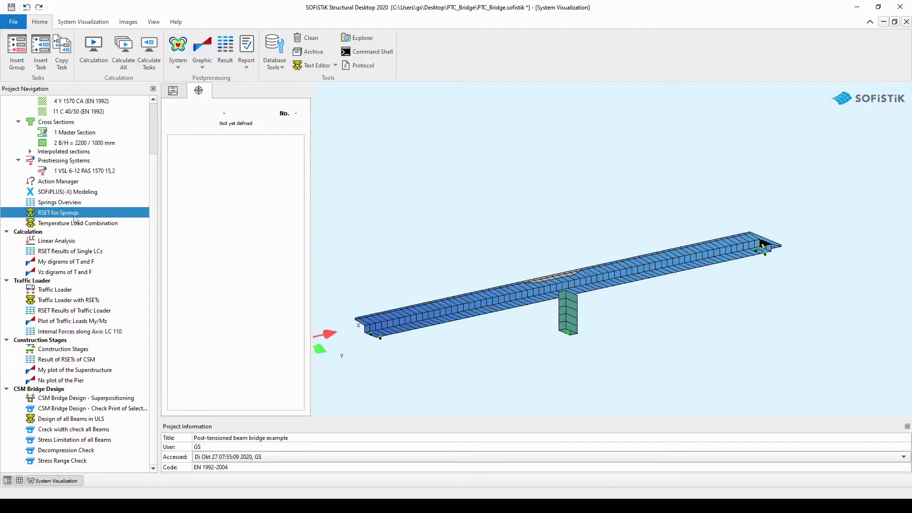
{"action": "right_click", "coordinate": [91, 217]}
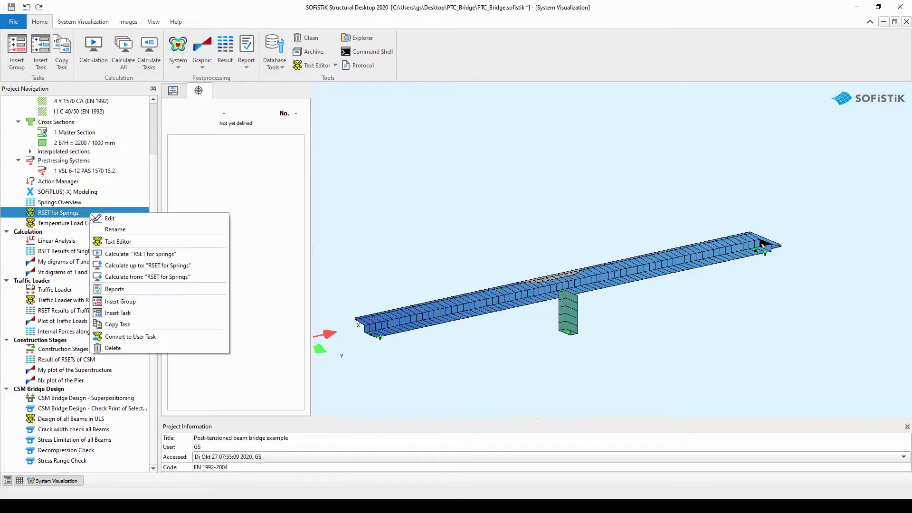
{"action": "left_click", "coordinate": [140, 291]}
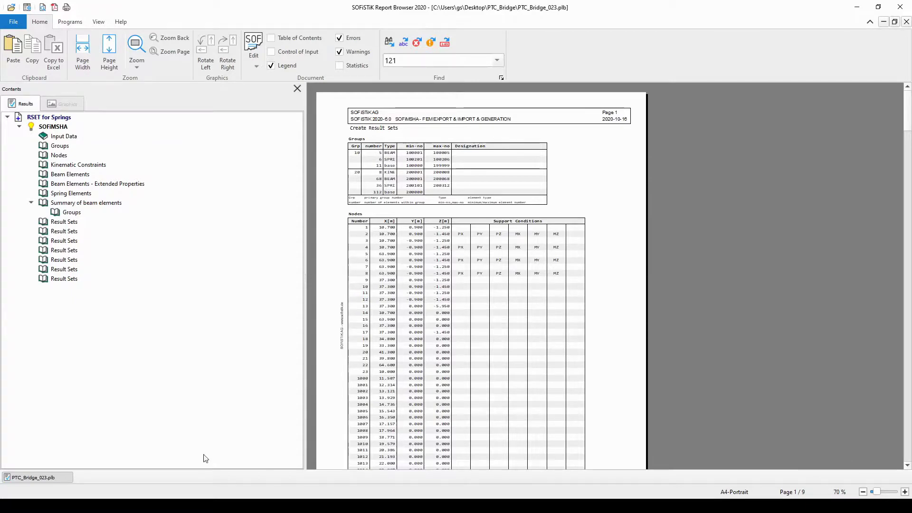
Return from the report to the project and open the RSET for Springs task's input in the text editor.
{"action": "left_click", "coordinate": [217, 498]}
{"action": "right_click", "coordinate": [92, 214]}
{"action": "left_click", "coordinate": [134, 241]}
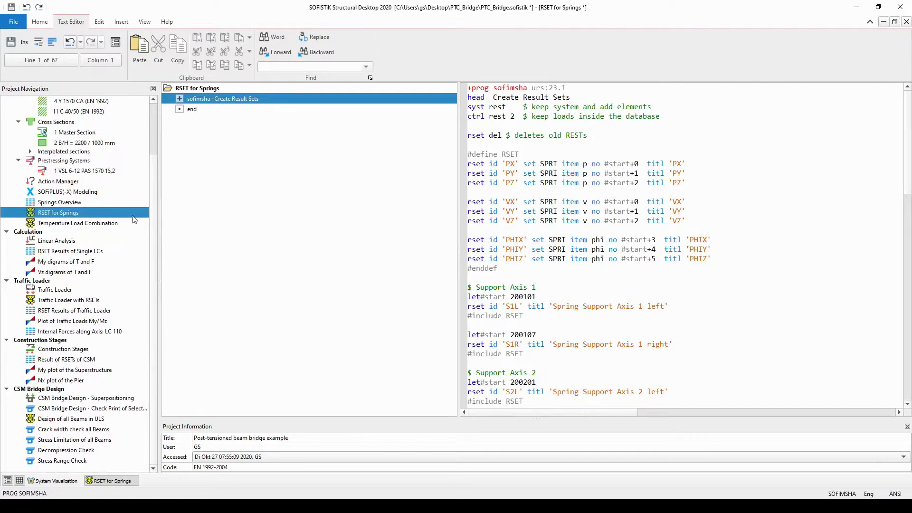
Open the combined report of all project tasks and collapse its whole contents tree.
{"action": "left_click", "coordinate": [41, 24]}
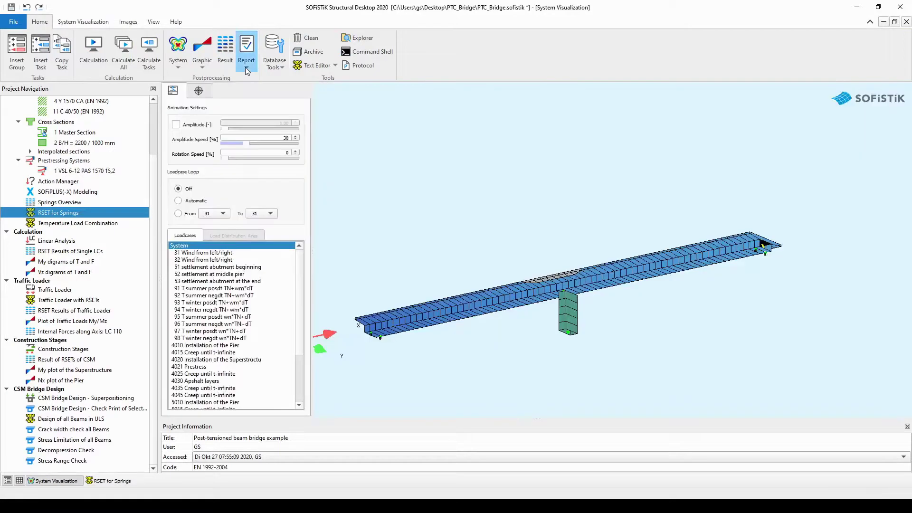
{"action": "left_click", "coordinate": [246, 69]}
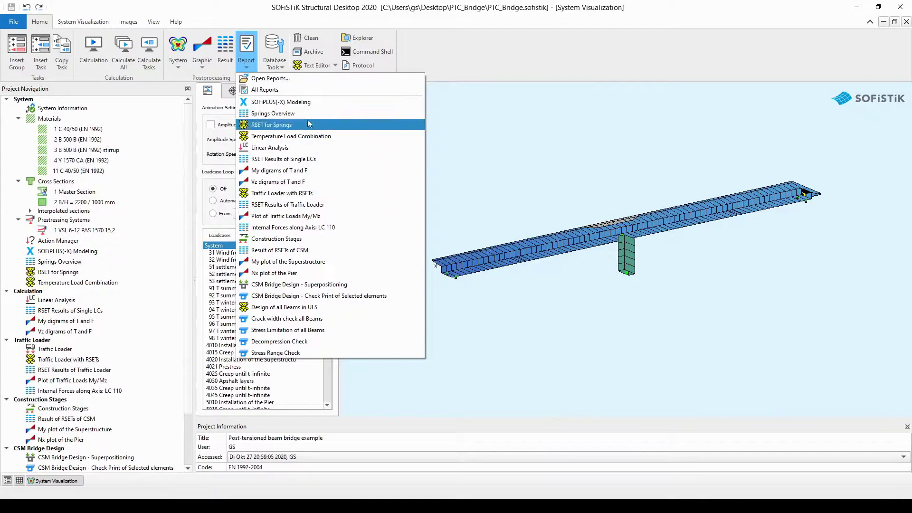
{"action": "left_click", "coordinate": [310, 91]}
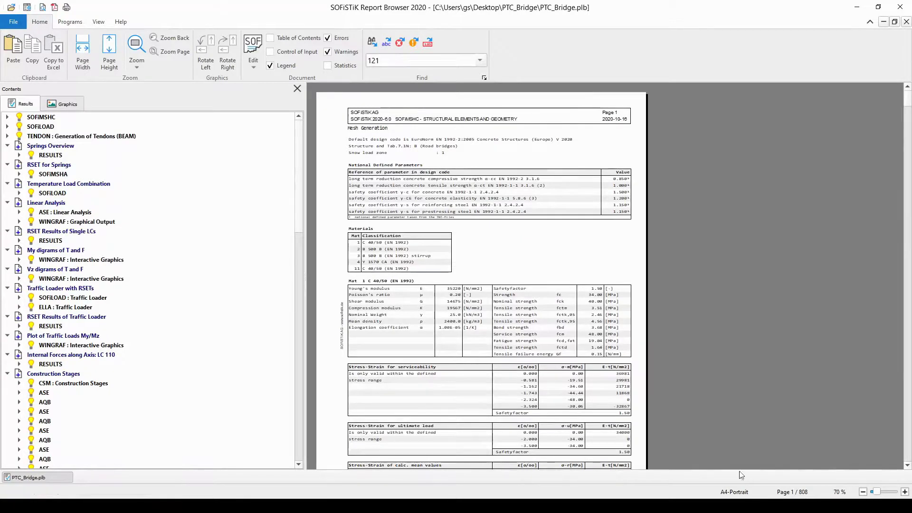
{"action": "left_click", "coordinate": [40, 119]}
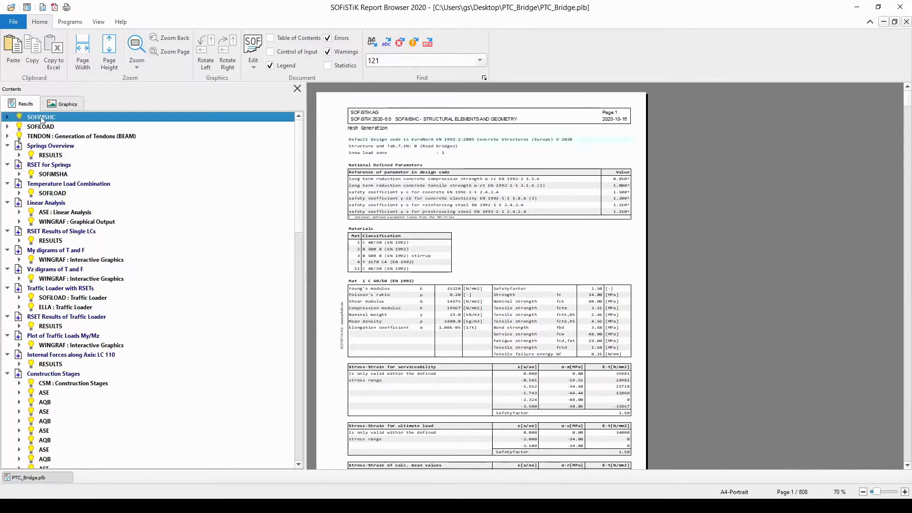
{"action": "right_click", "coordinate": [41, 119]}
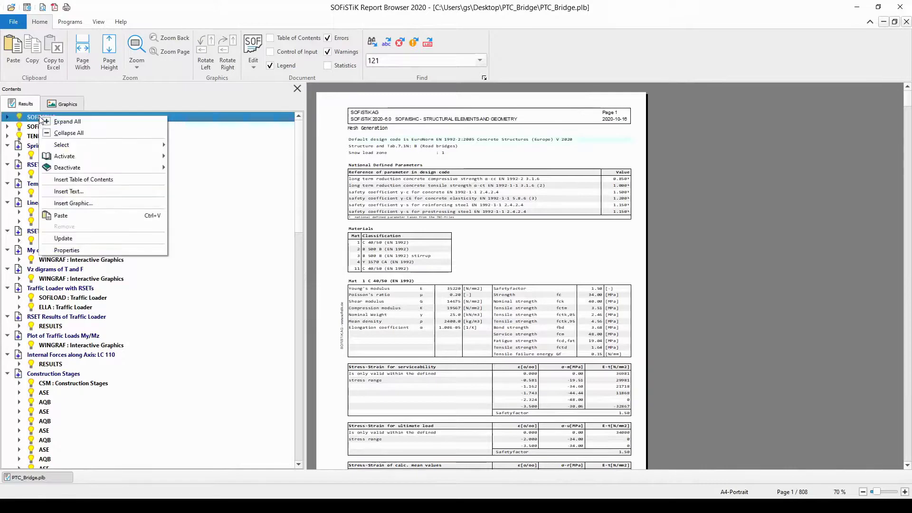
{"action": "left_click", "coordinate": [60, 132]}
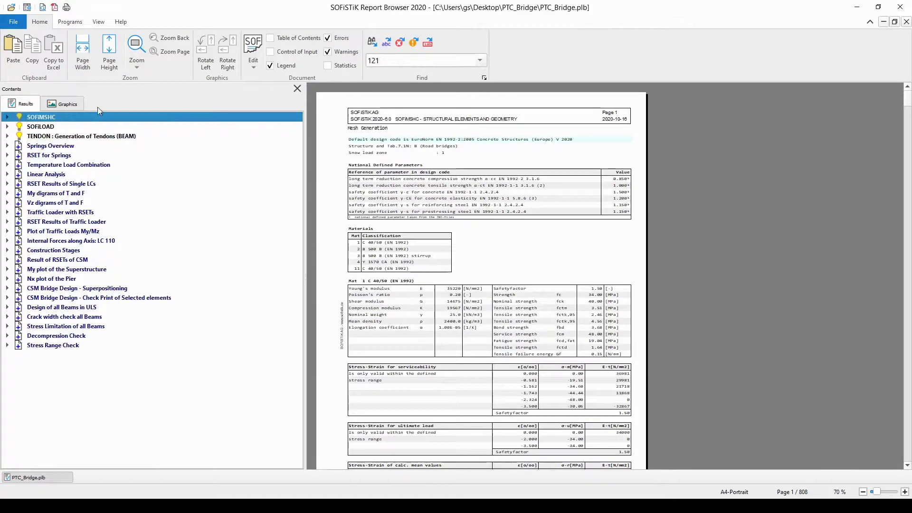
List the report's graphics and view the tendon elevation view 5002 and the nodal support force vector for load case 31.
{"action": "left_click", "coordinate": [77, 106]}
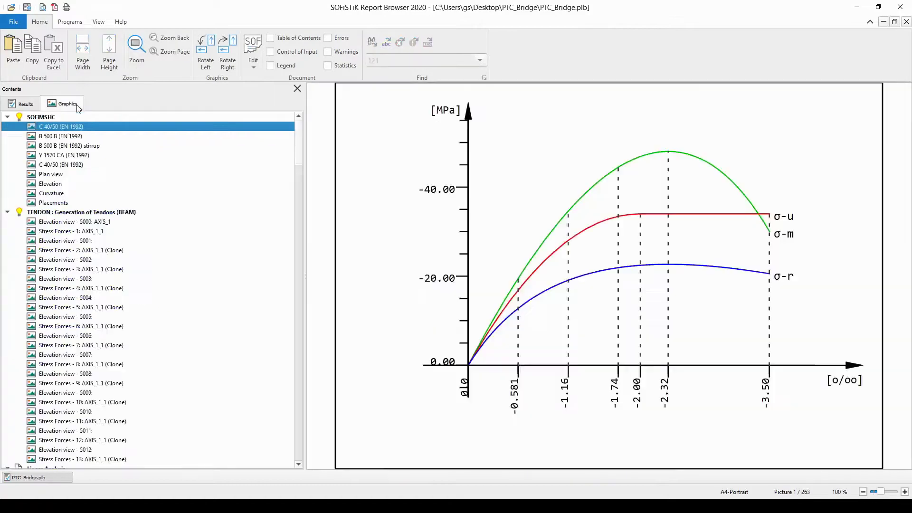
{"action": "left_click", "coordinate": [83, 260]}
{"action": "scroll", "coordinate": [82, 266], "scroll_direction": "down", "scroll_amount": 8}
{"action": "scroll", "coordinate": [82, 267], "scroll_direction": "down", "scroll_amount": 1}
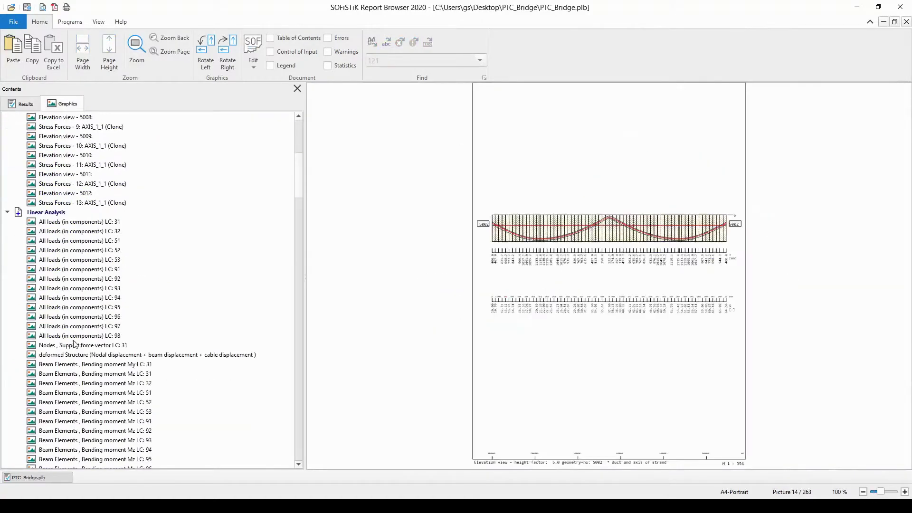
{"action": "left_click", "coordinate": [79, 345]}
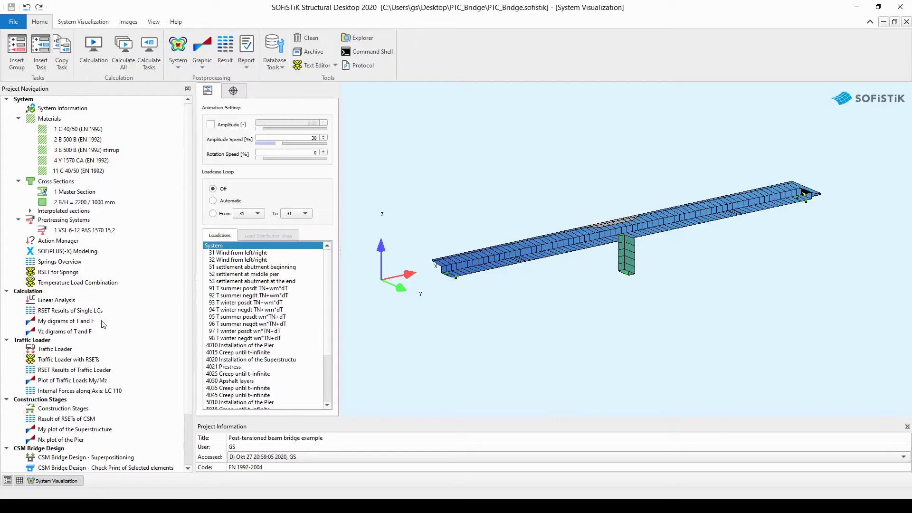
Insert an Interactive Graphics task after the Stress Range Check task in the project.
{"action": "scroll", "coordinate": [105, 380], "scroll_direction": "down", "scroll_amount": 2}
{"action": "left_click", "coordinate": [107, 461]}
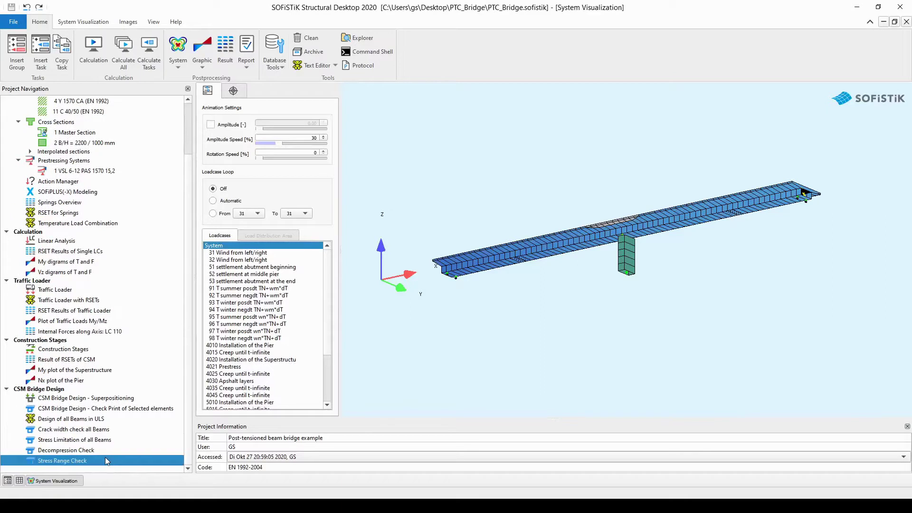
{"action": "right_click", "coordinate": [134, 463]}
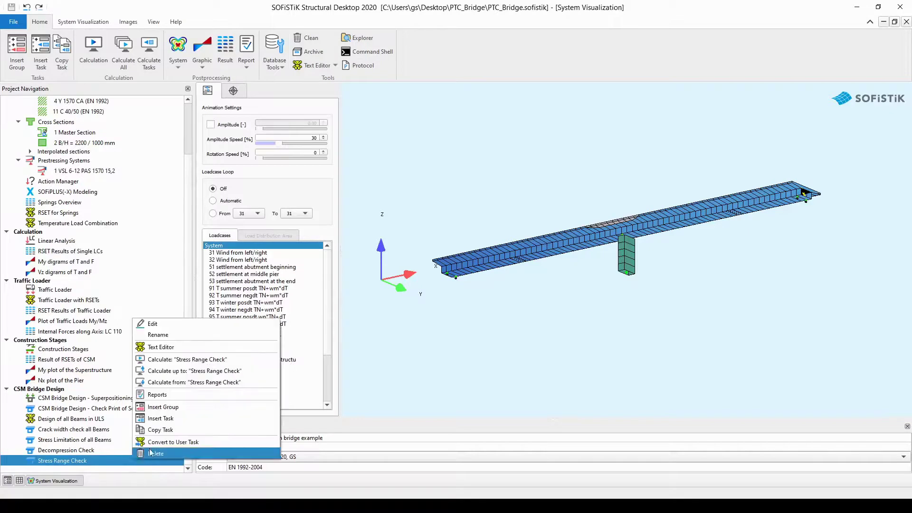
{"action": "left_click", "coordinate": [175, 418]}
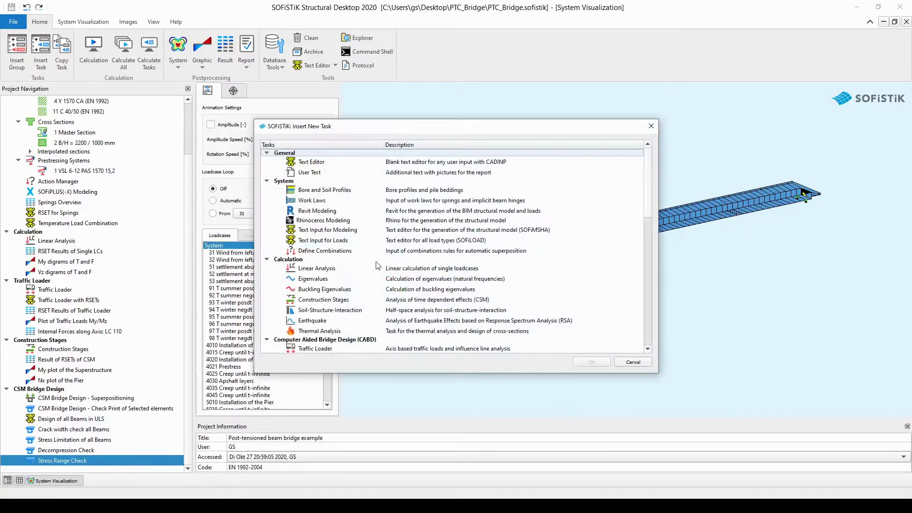
{"action": "scroll", "coordinate": [376, 232], "scroll_direction": "down", "scroll_amount": 5}
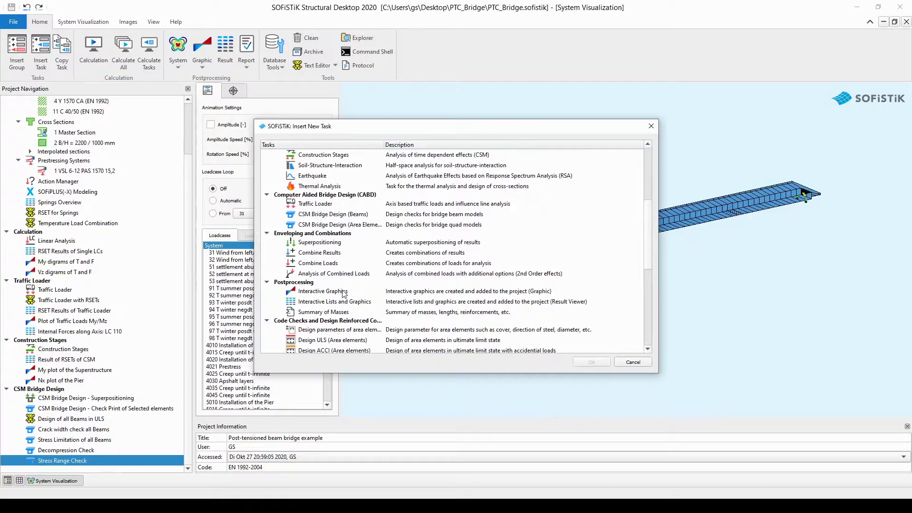
{"action": "left_click", "coordinate": [344, 293]}
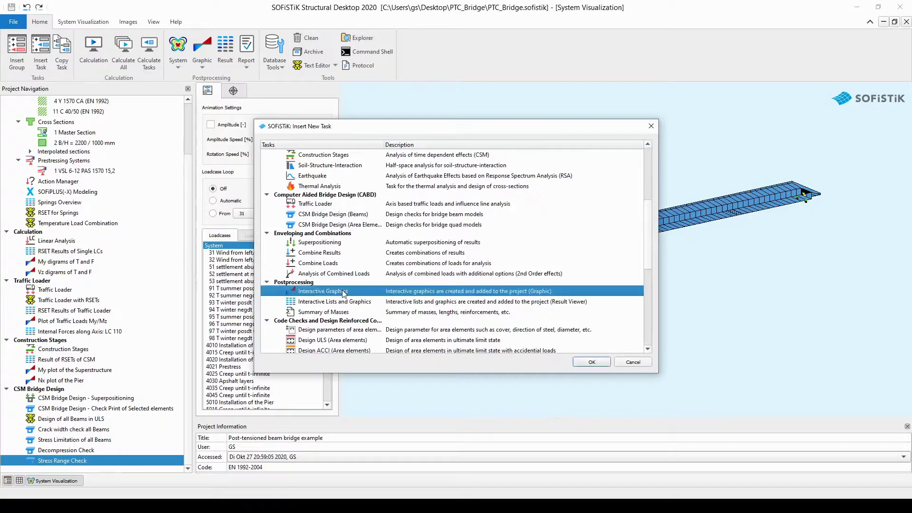
{"action": "left_click", "coordinate": [597, 361]}
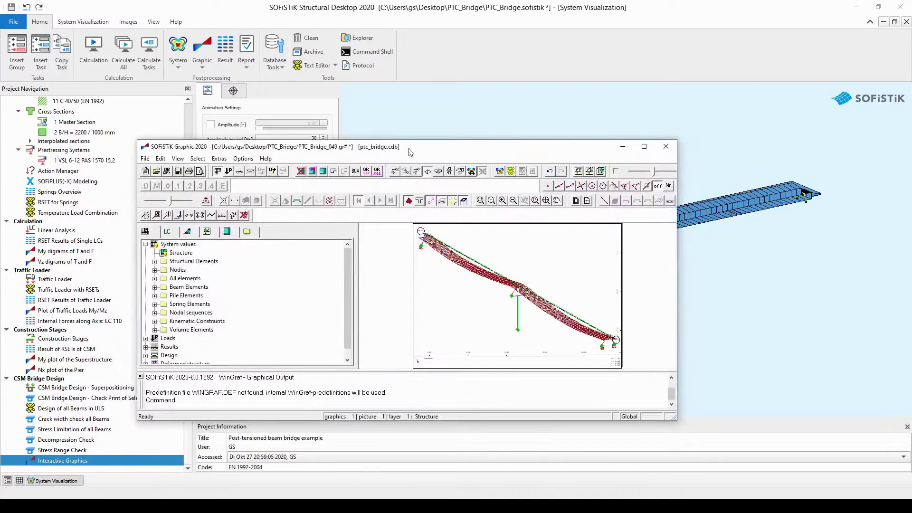
Save the structure graphic, continue with a copy, and show the beam bending moment My in it for load case 52, settlement at middle pier.
{"action": "left_click", "coordinate": [645, 147]}
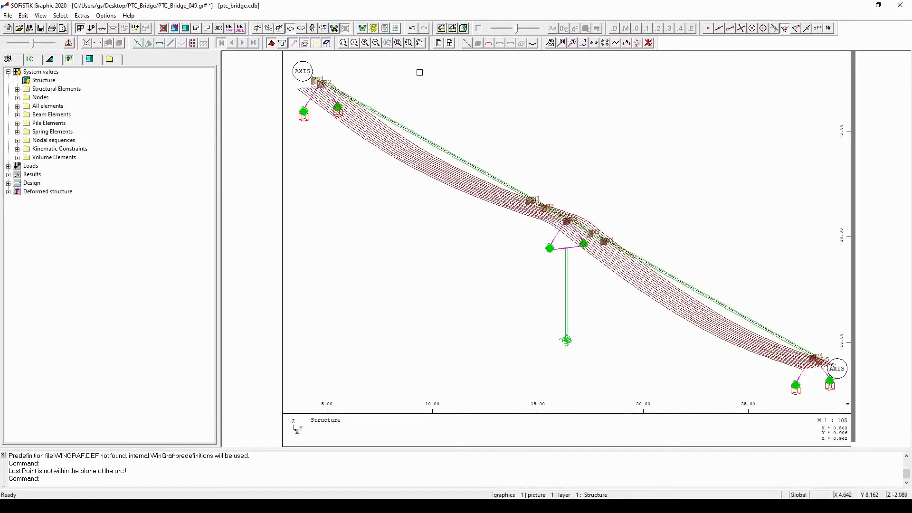
{"action": "left_click", "coordinate": [453, 31]}
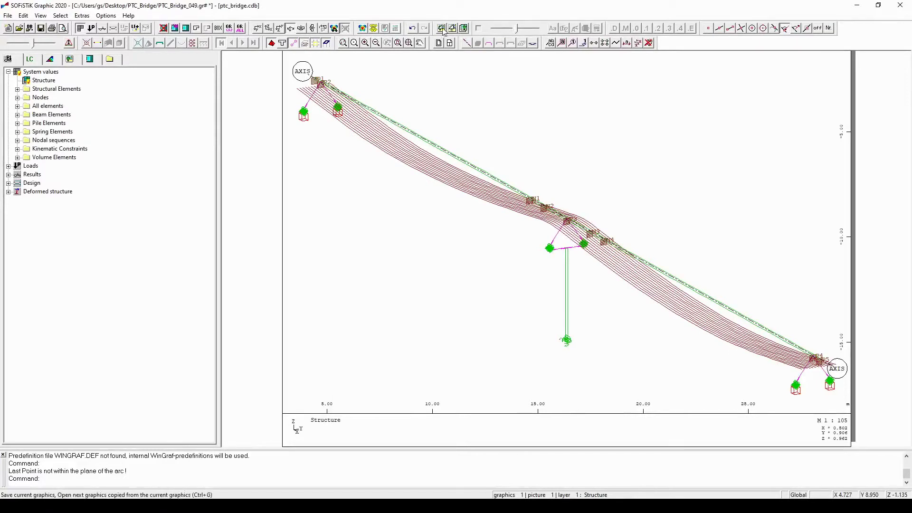
{"action": "left_click", "coordinate": [8, 175]}
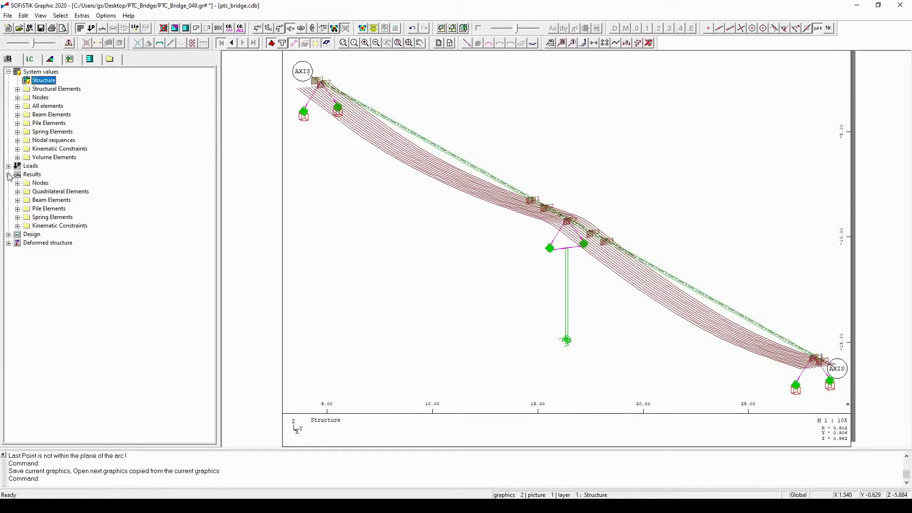
{"action": "left_click", "coordinate": [17, 200]}
{"action": "left_click", "coordinate": [27, 208]}
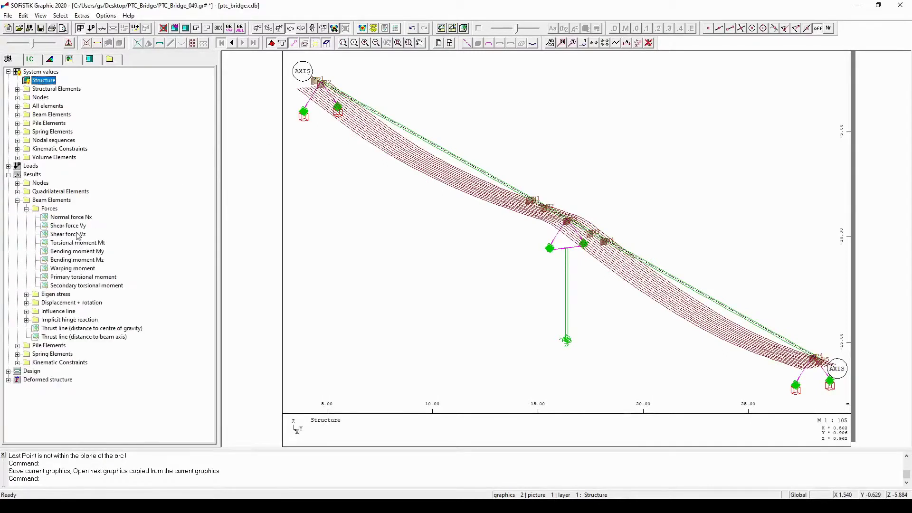
{"action": "double_click", "coordinate": [99, 252]}
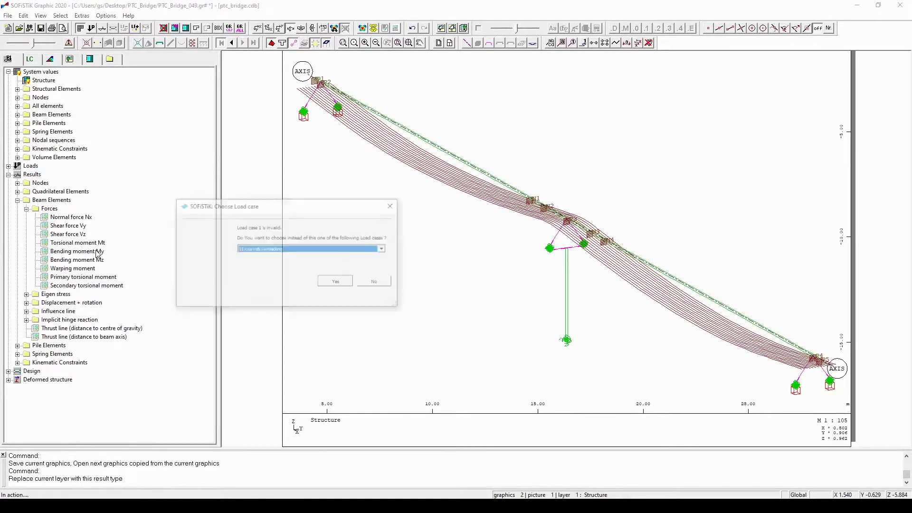
{"action": "left_click", "coordinate": [293, 251]}
{"action": "left_click", "coordinate": [311, 286]}
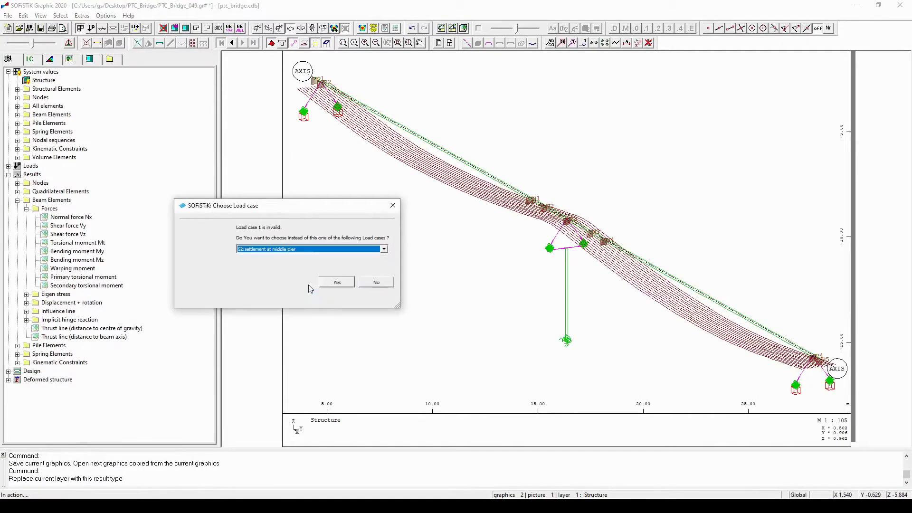
{"action": "left_click", "coordinate": [335, 283]}
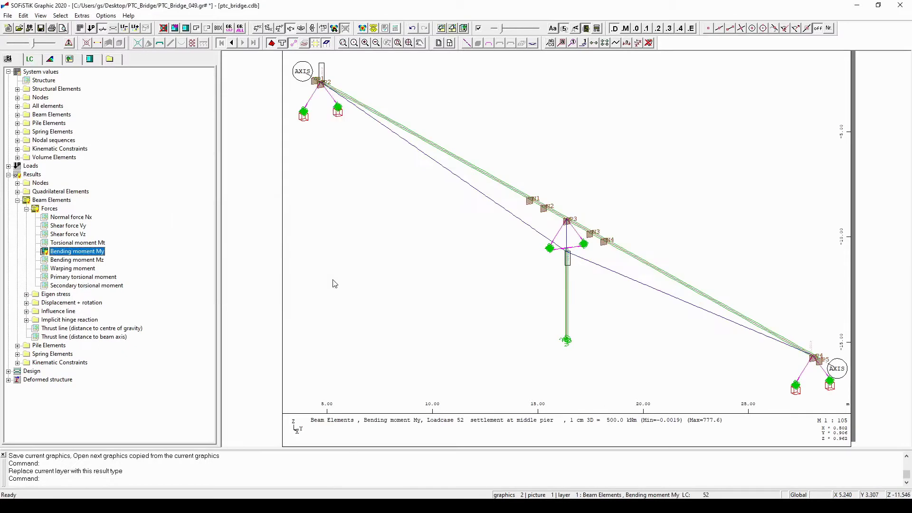
Save the current graphic, continue with another copy, and switch it to load case 51, settlement abutment beginning.
{"action": "key", "text": "alt"}
{"action": "left_click", "coordinate": [441, 29]}
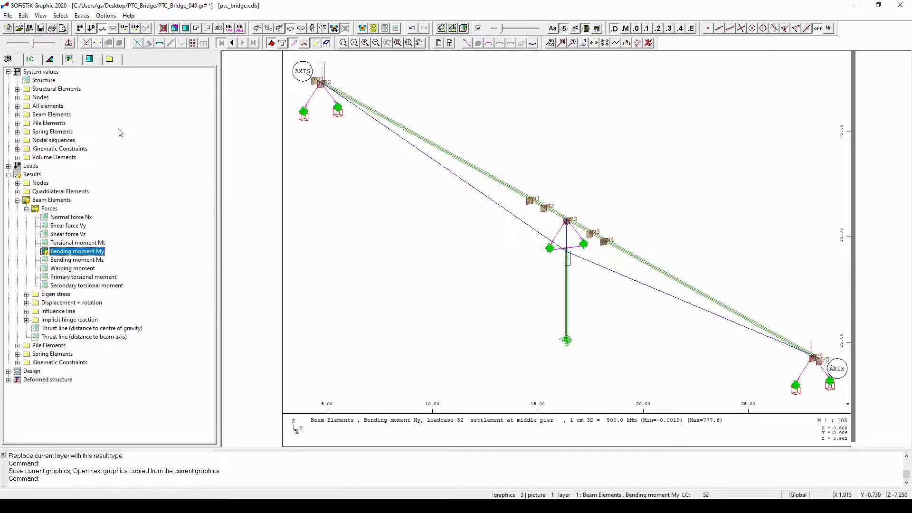
{"action": "left_click", "coordinate": [36, 62]}
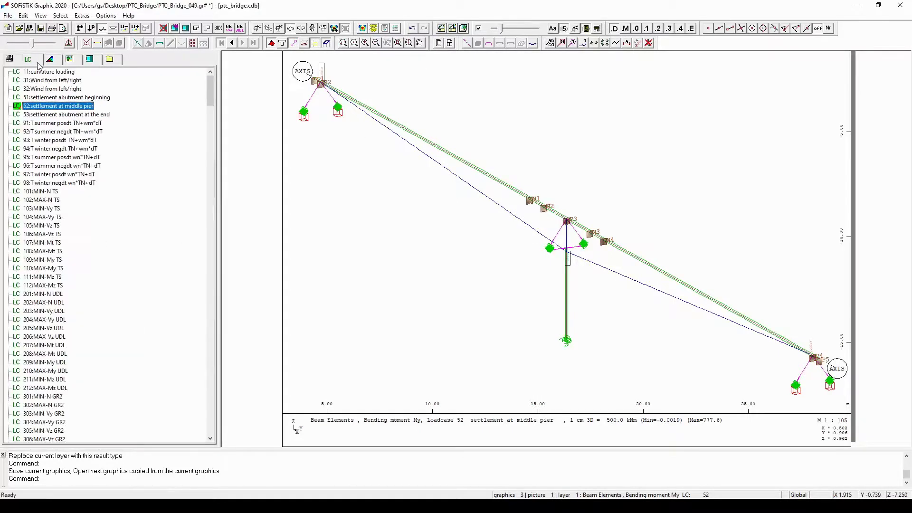
{"action": "double_click", "coordinate": [43, 98]}
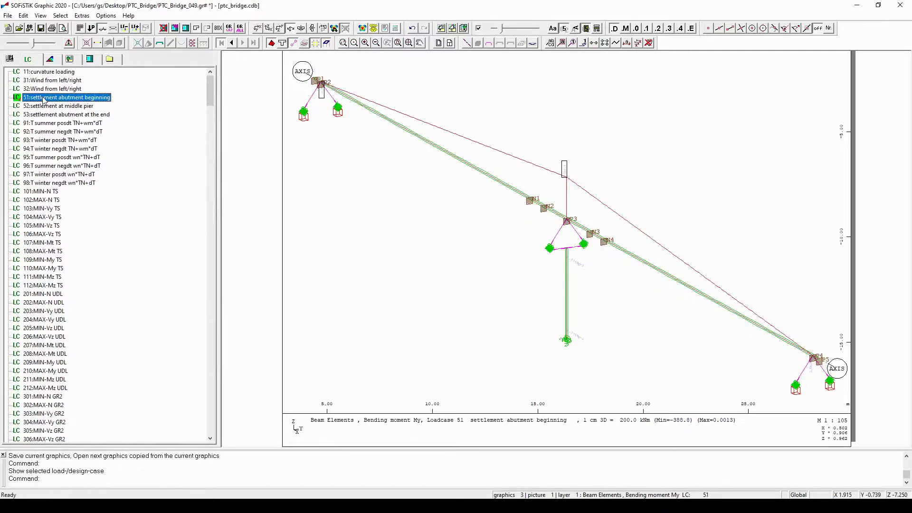
Expand the list of saved graphics and view the structure, load case 52 and load case 51 graphics one after another.
{"action": "left_click", "coordinate": [72, 61]}
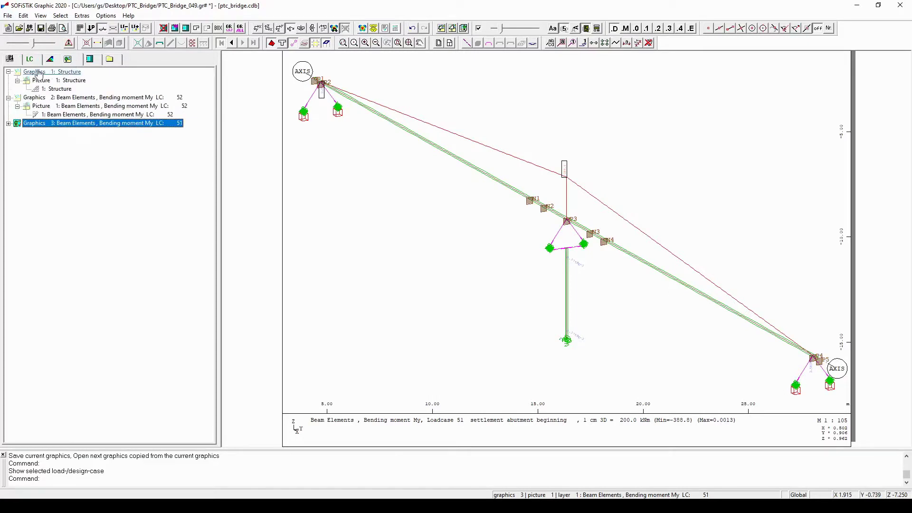
{"action": "left_click", "coordinate": [8, 124]}
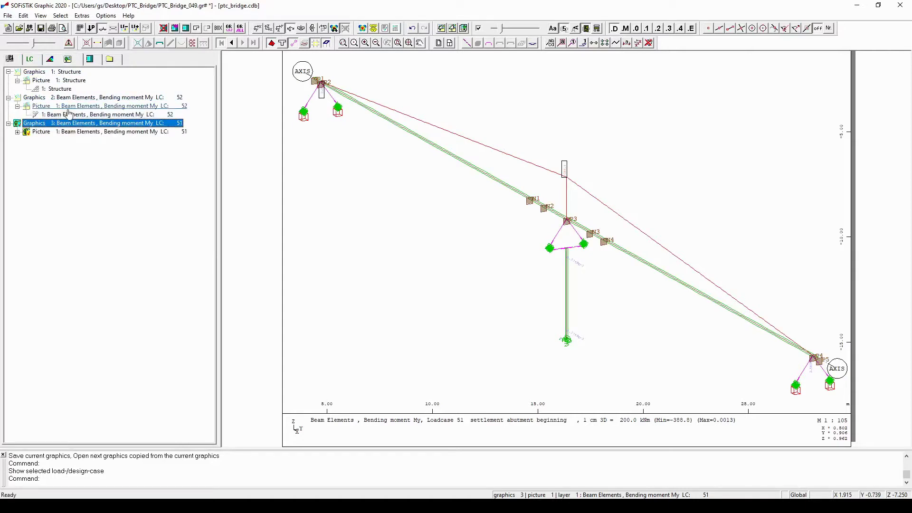
{"action": "left_click", "coordinate": [17, 132]}
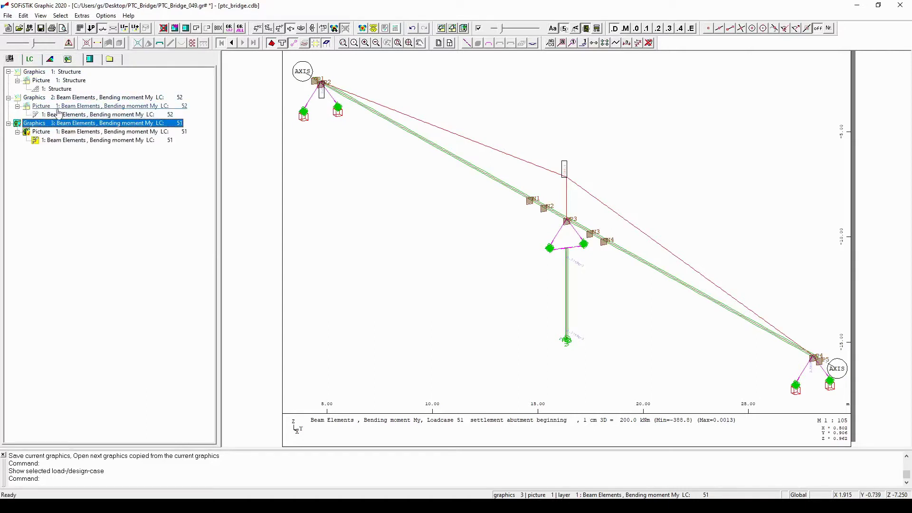
{"action": "left_click", "coordinate": [61, 89]}
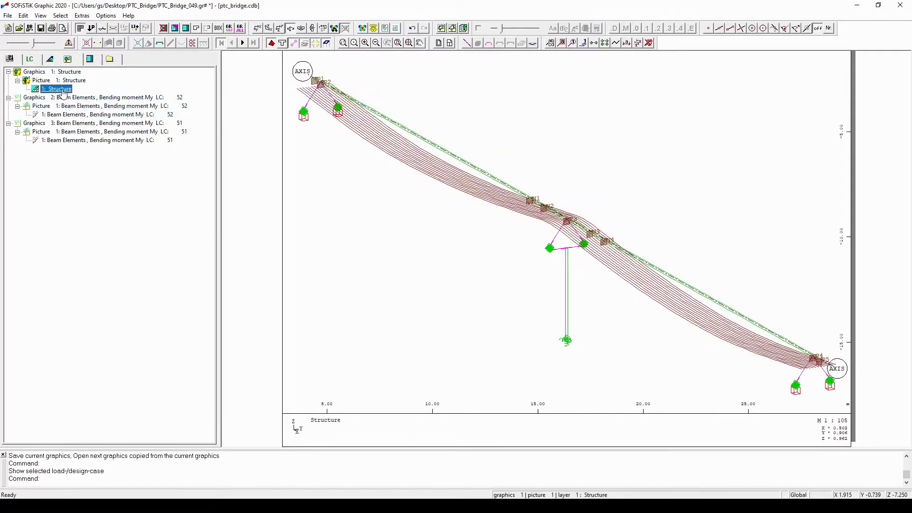
{"action": "left_click", "coordinate": [101, 116]}
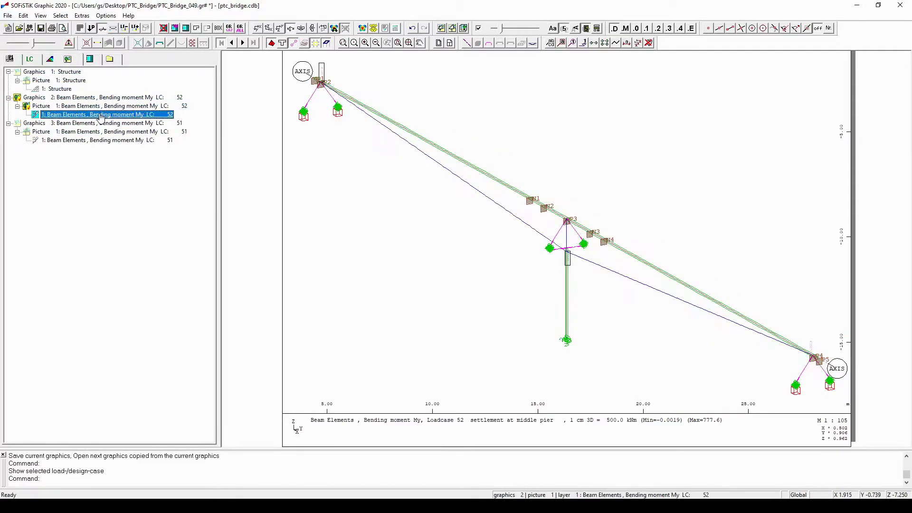
{"action": "left_click", "coordinate": [129, 141]}
{"action": "key", "text": "alt"}
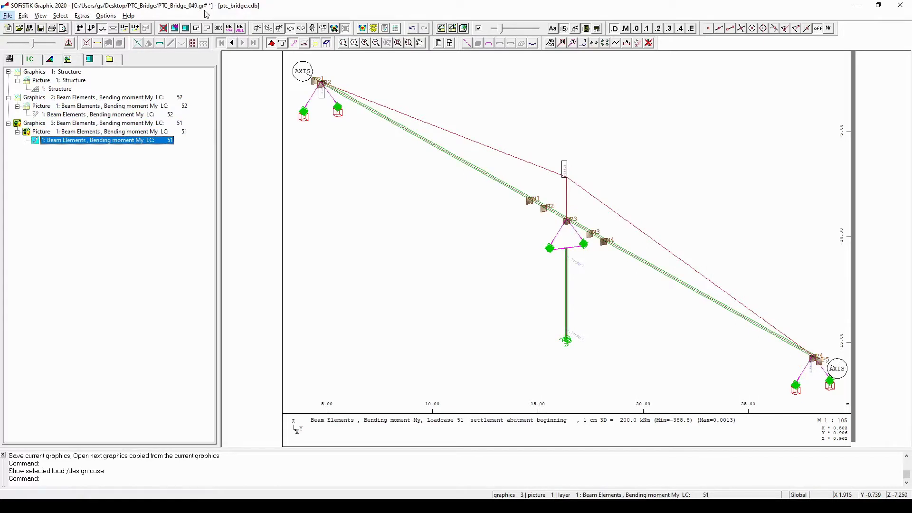
{"action": "key", "text": "alt"}
{"action": "key", "text": "alt"}
{"action": "key", "text": "Escape"}
Close the graphics window, save its changes, and accept them into the project's Interactive Graphics task.
{"action": "left_click", "coordinate": [900, 6]}
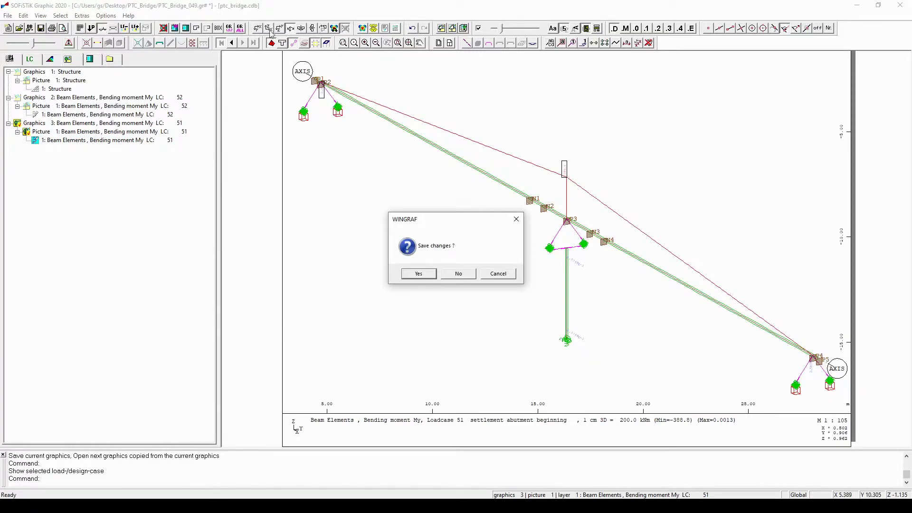
{"action": "left_click", "coordinate": [419, 275]}
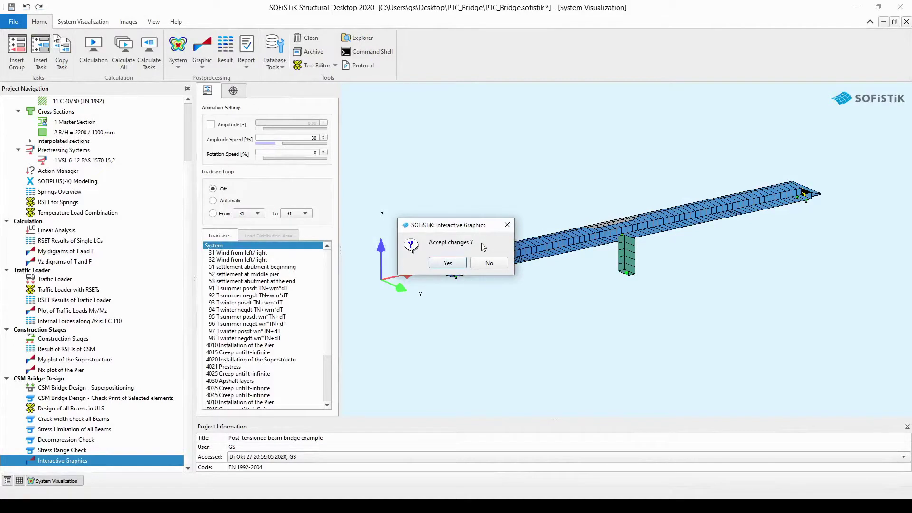
{"action": "left_click", "coordinate": [460, 263]}
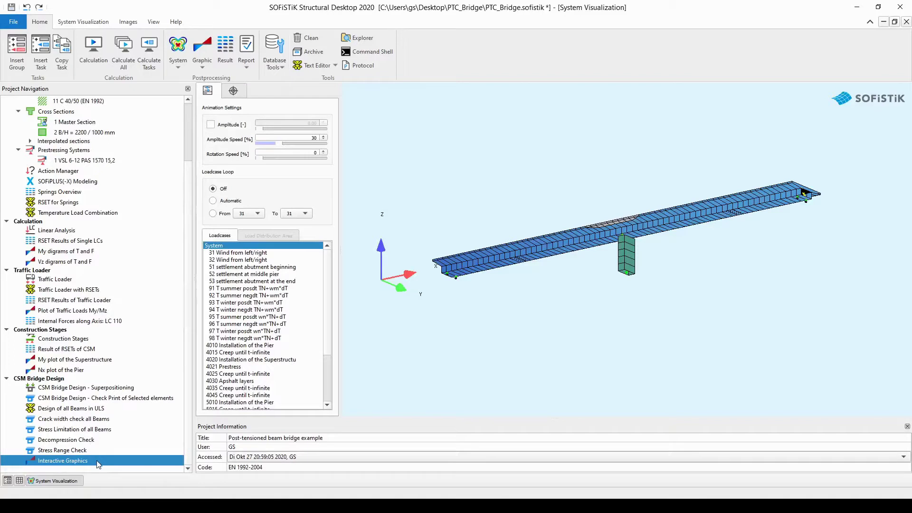
Open the generated text input of the Interactive Graphics task to examine its commands, and close it again.
{"action": "right_click", "coordinate": [127, 465]}
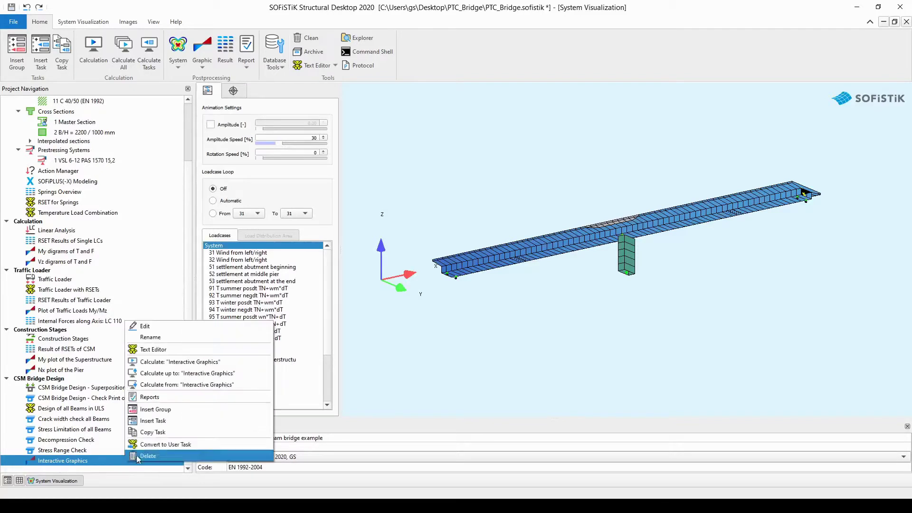
{"action": "left_click", "coordinate": [169, 351]}
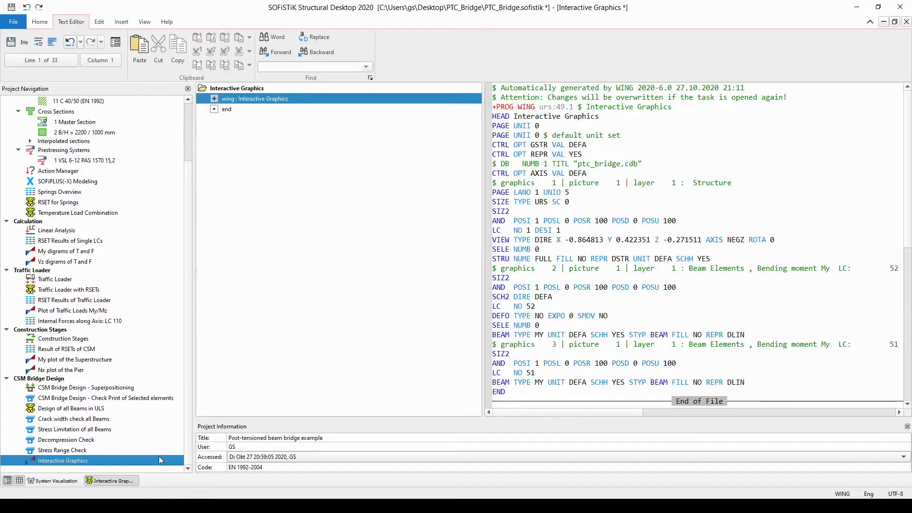
{"action": "right_click", "coordinate": [129, 481]}
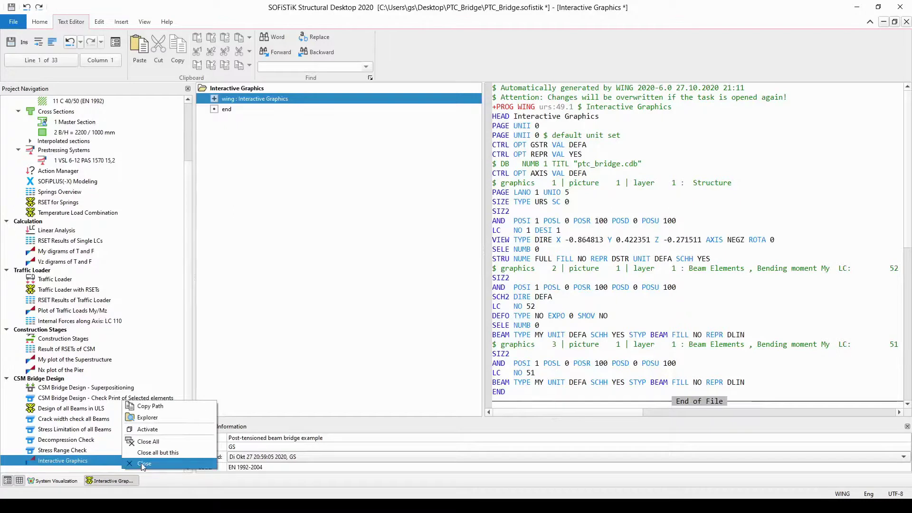
{"action": "left_click", "coordinate": [143, 464]}
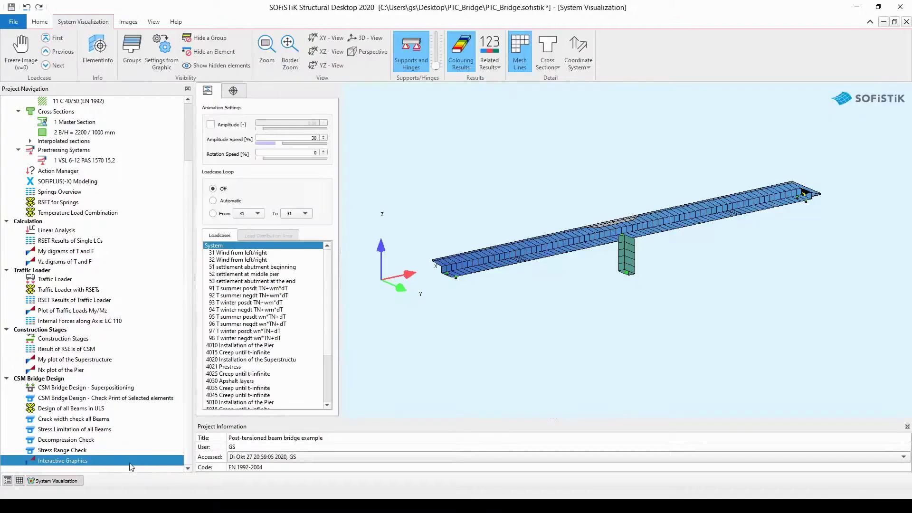
Calculate only the Interactive Graphics task and open its report.
{"action": "right_click", "coordinate": [101, 462]}
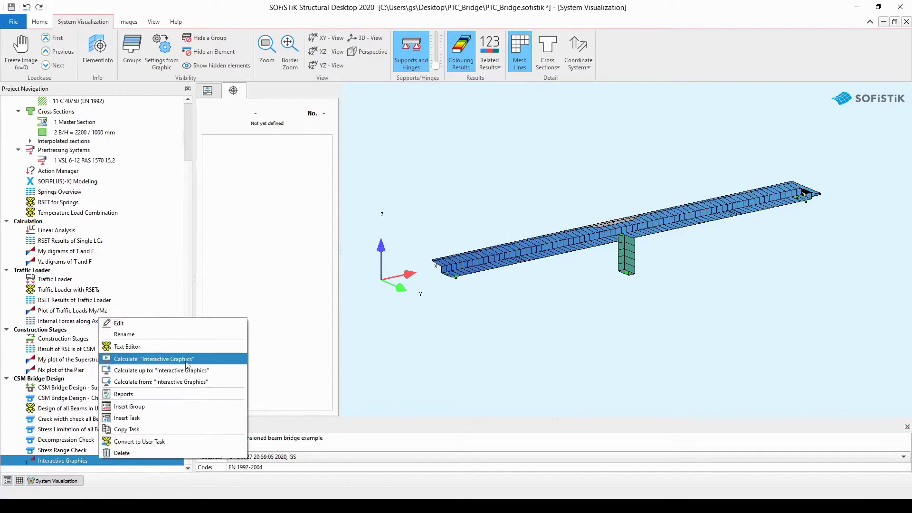
{"action": "left_click", "coordinate": [205, 359]}
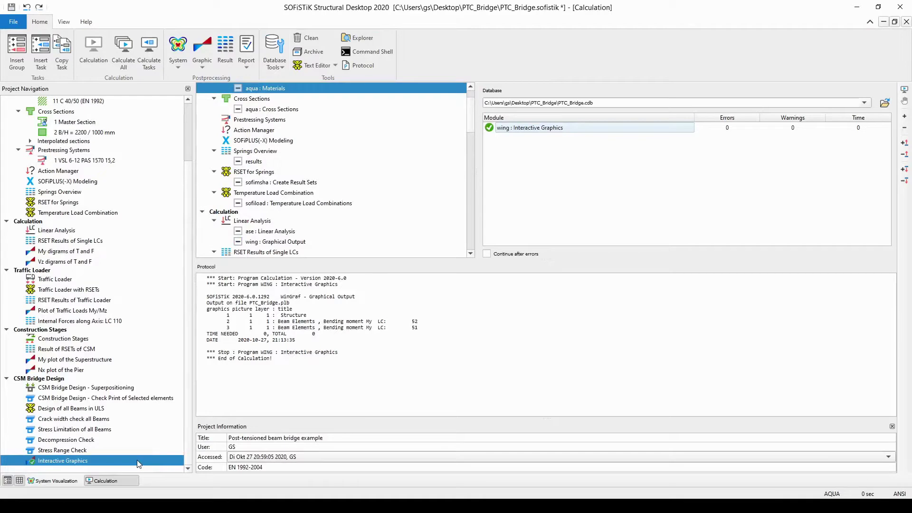
{"action": "right_click", "coordinate": [138, 464]}
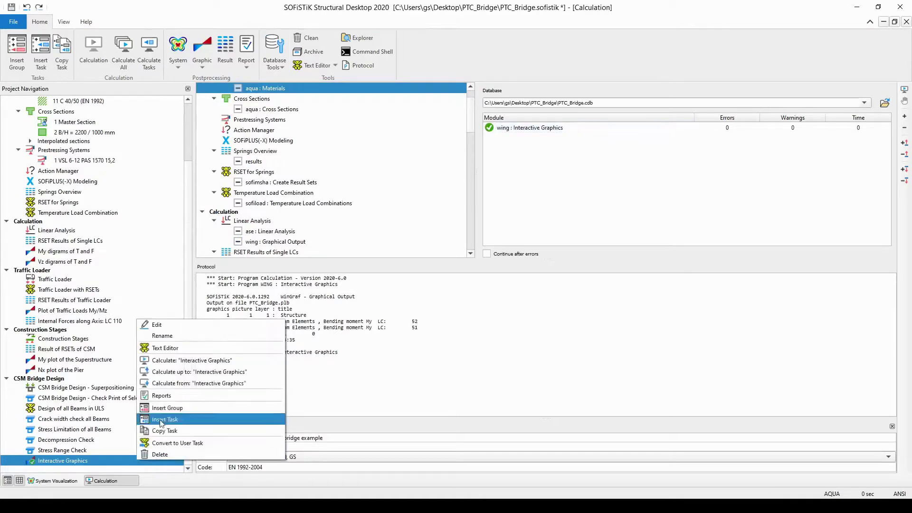
{"action": "left_click", "coordinate": [177, 401]}
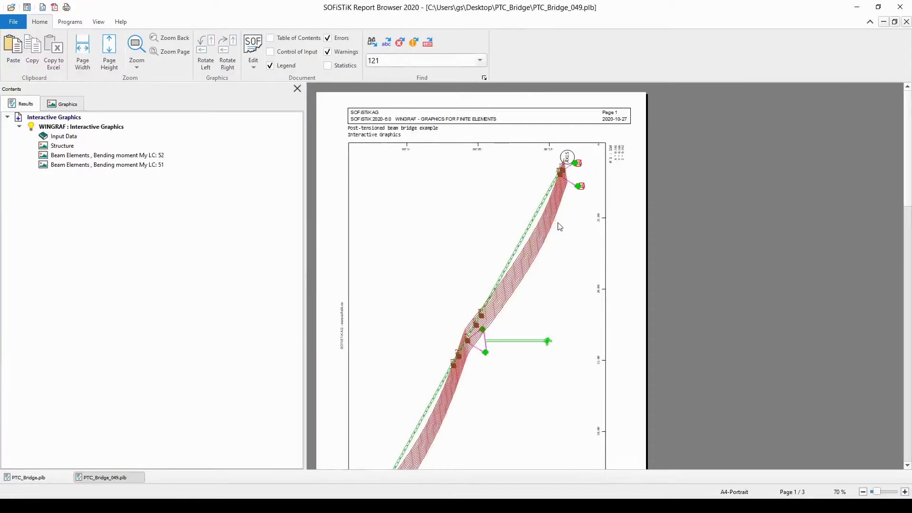
Look through the report pages with the structure and bending moment My graphics, and close the report.
{"action": "scroll", "coordinate": [561, 229], "scroll_direction": "down", "scroll_amount": 1}
{"action": "scroll", "coordinate": [562, 230], "scroll_direction": "down", "scroll_amount": 10}
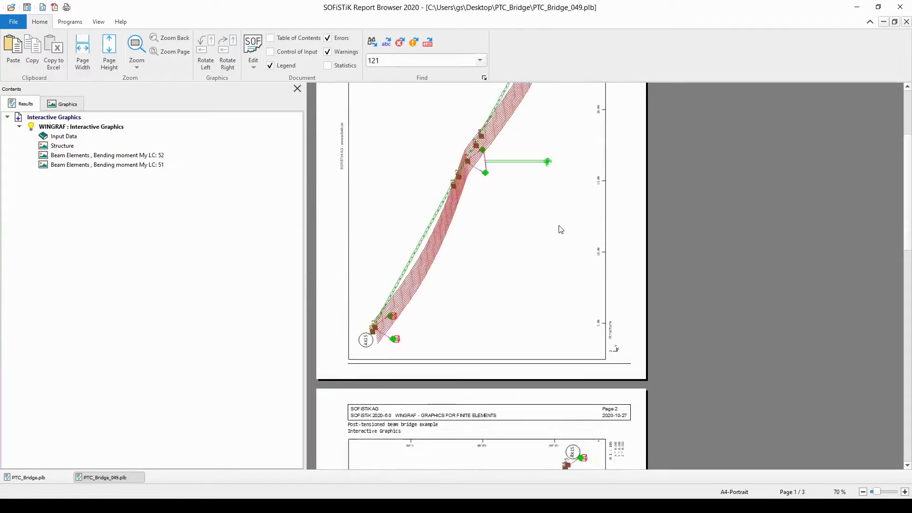
{"action": "scroll", "coordinate": [562, 229], "scroll_direction": "down", "scroll_amount": 2}
{"action": "scroll", "coordinate": [561, 230], "scroll_direction": "down", "scroll_amount": 10}
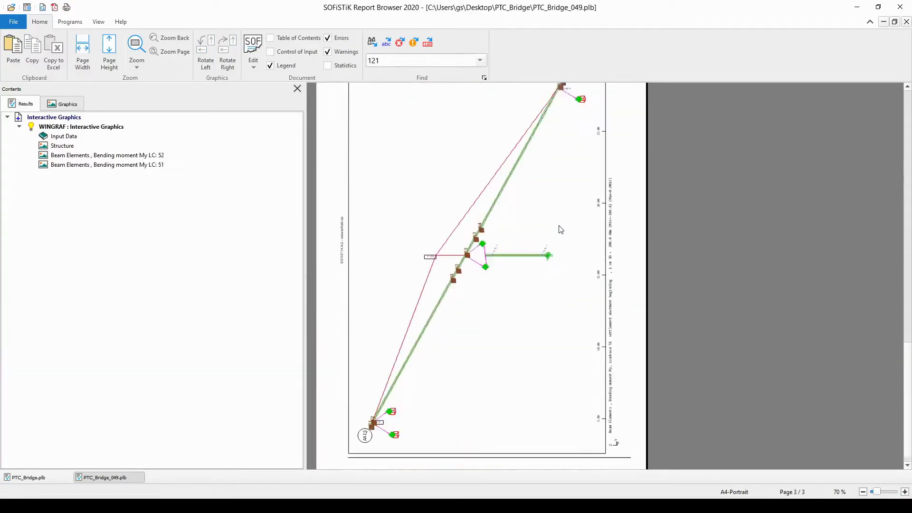
{"action": "scroll", "coordinate": [561, 230], "scroll_direction": "down", "scroll_amount": 2}
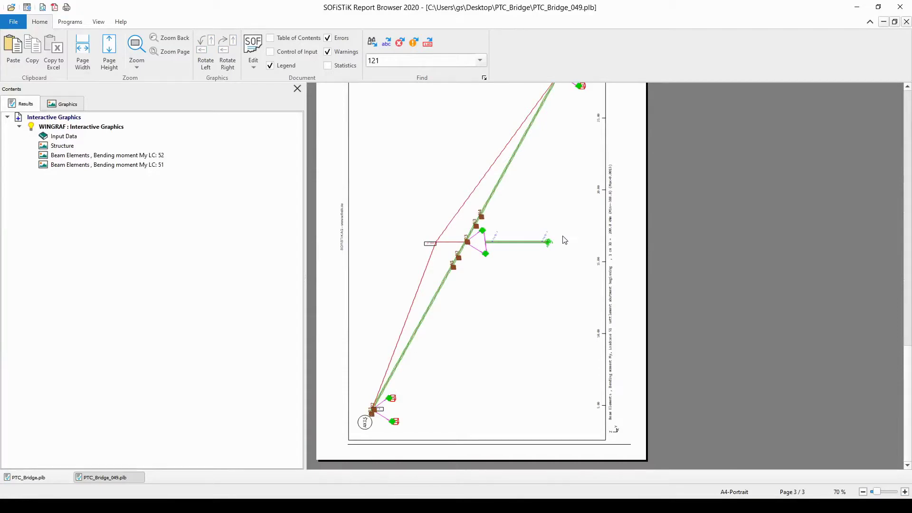
{"action": "scroll", "coordinate": [565, 240], "scroll_direction": "up", "scroll_amount": 17}
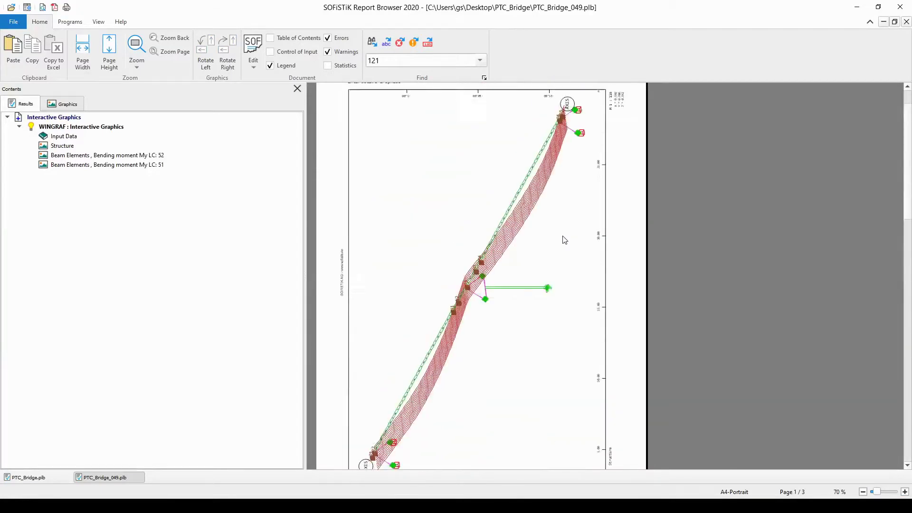
{"action": "scroll", "coordinate": [565, 240], "scroll_direction": "up", "scroll_amount": 2}
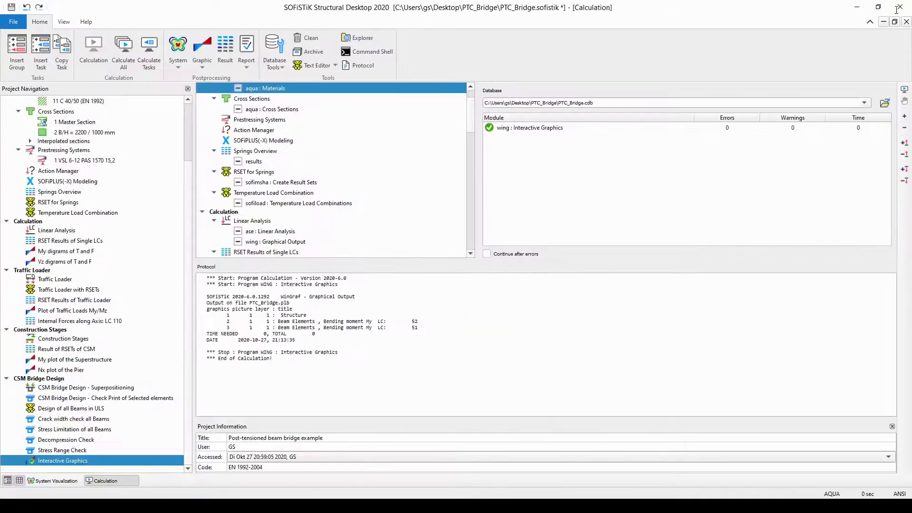
{"action": "left_click", "coordinate": [899, 8]}
Open the combined report of all tasks and collapse all entries in its results contents.
{"action": "left_click", "coordinate": [250, 69]}
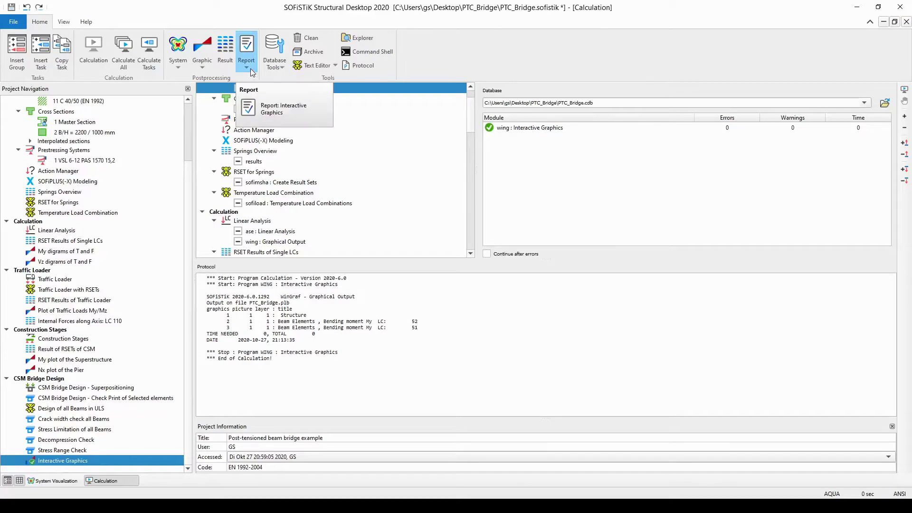
{"action": "left_click", "coordinate": [250, 70]}
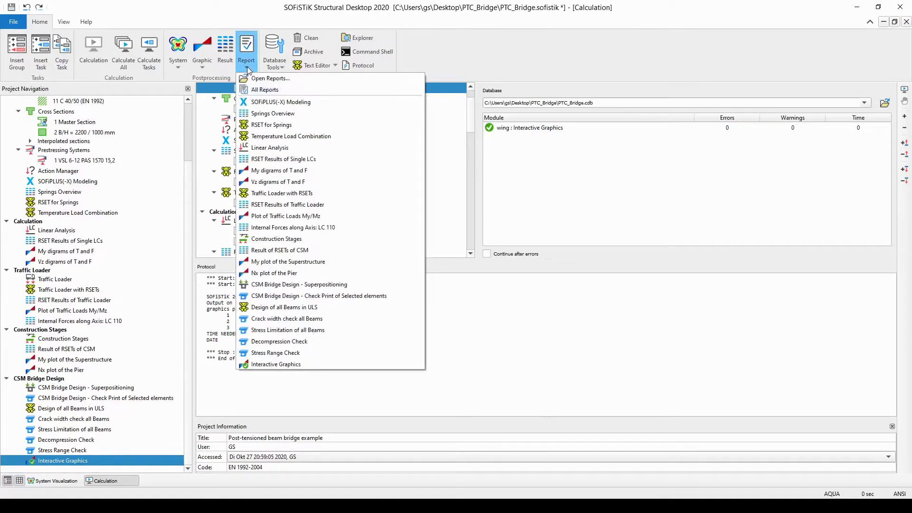
{"action": "left_click", "coordinate": [304, 93]}
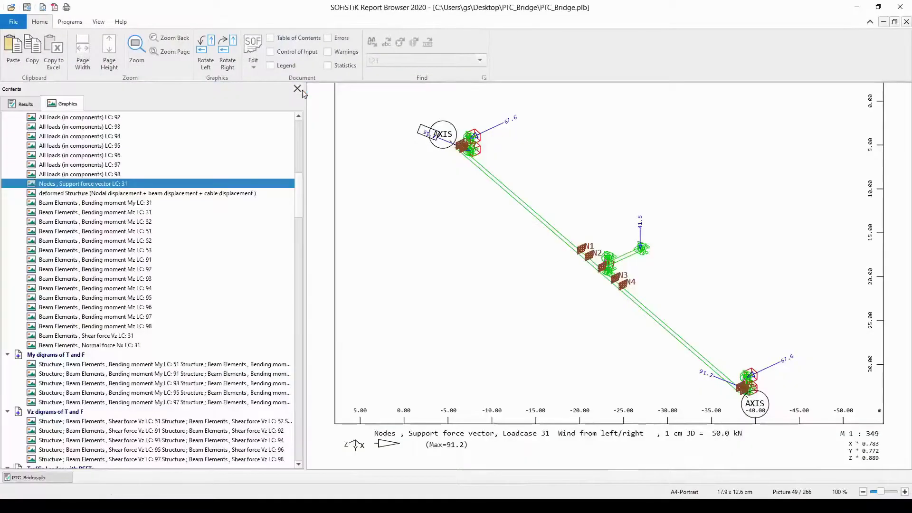
{"action": "left_click_drag", "start_coordinate": [297, 209], "coordinate": [294, 472]}
{"action": "left_click", "coordinate": [29, 105]}
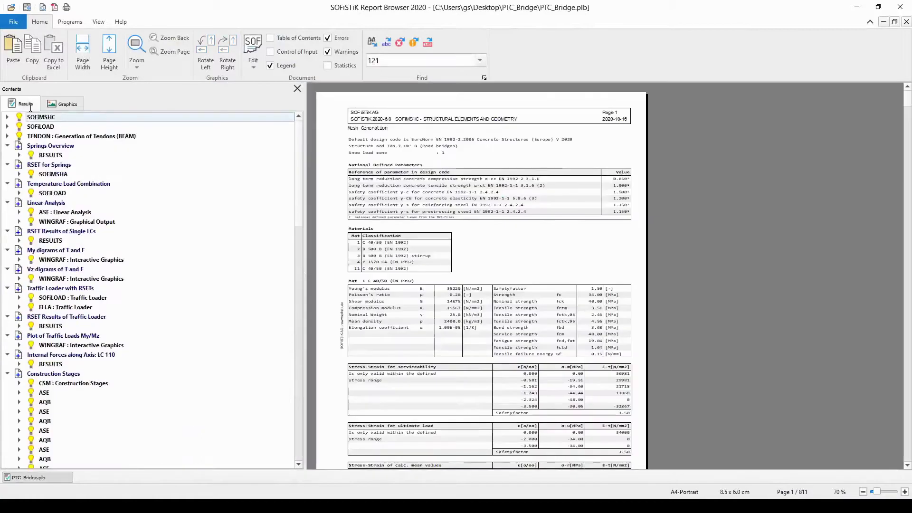
{"action": "right_click", "coordinate": [34, 117]}
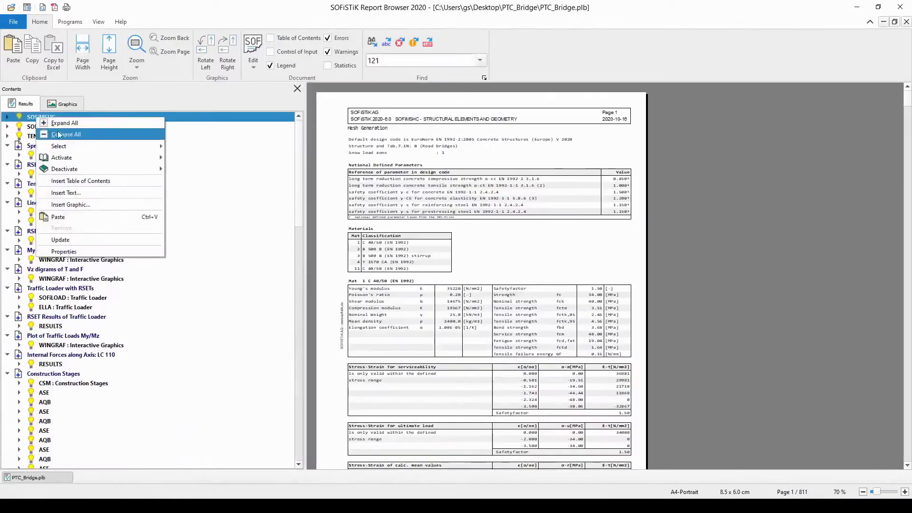
{"action": "left_click", "coordinate": [59, 132]}
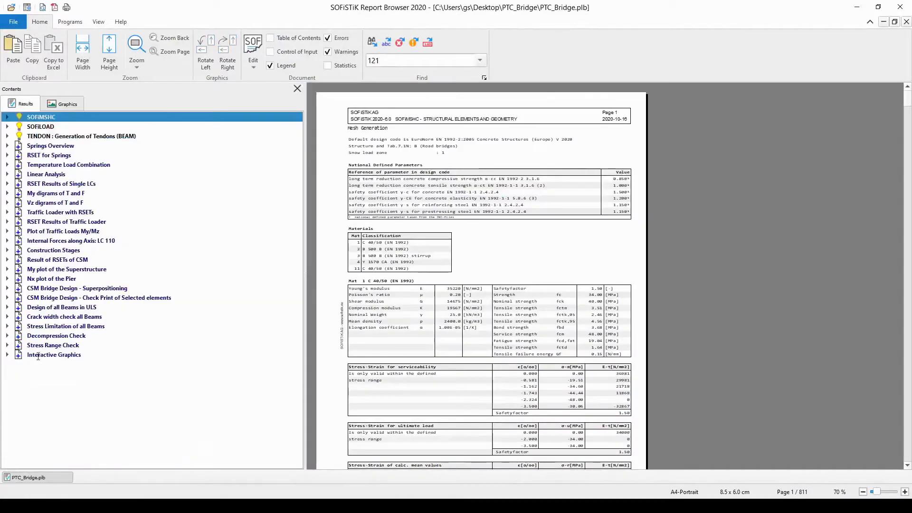
Expand the Interactive Graphics entry in the report contents and examine its pages starting from the Structure graphic.
{"action": "left_click", "coordinate": [7, 355]}
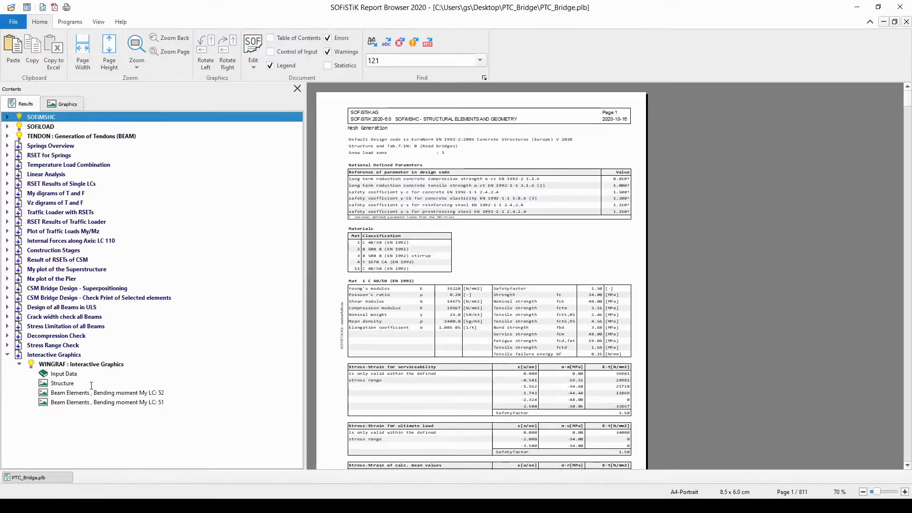
{"action": "left_click", "coordinate": [79, 386]}
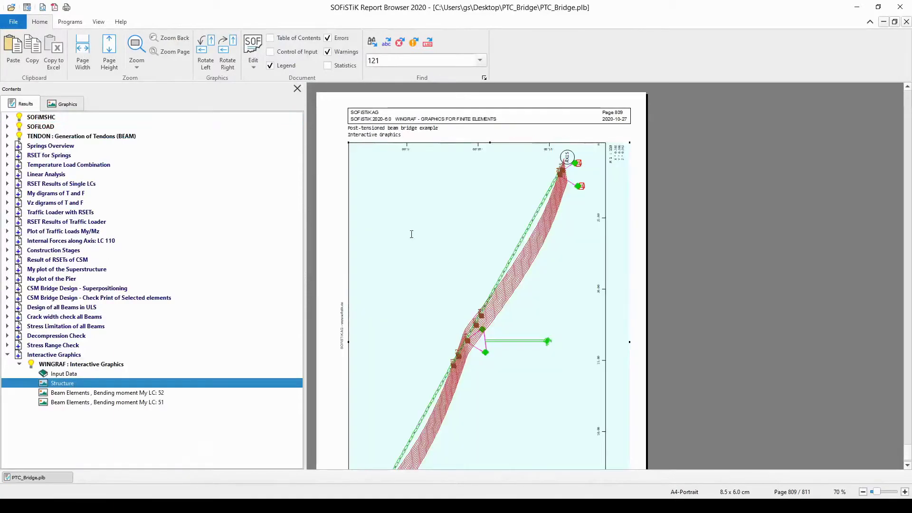
{"action": "scroll", "coordinate": [431, 216], "scroll_direction": "down", "scroll_amount": 10}
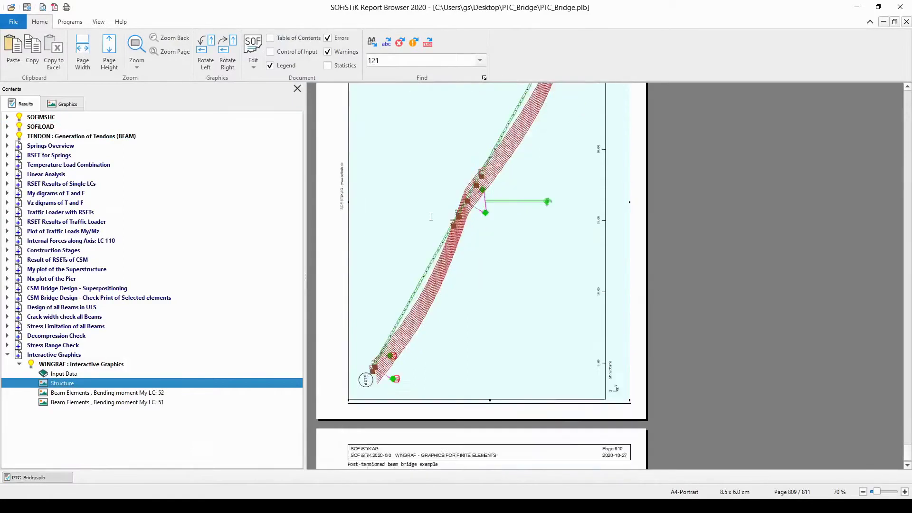
{"action": "scroll", "coordinate": [431, 216], "scroll_direction": "down", "scroll_amount": 10}
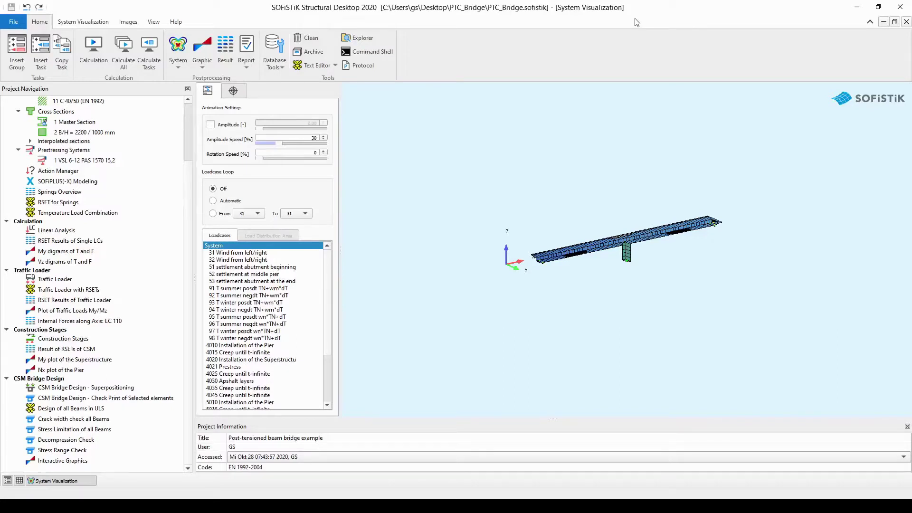
Insert a new Interactive Graphics postprocessing task after Stress Range Check in the CSM Bridge Design group.
{"action": "left_click", "coordinate": [95, 461]}
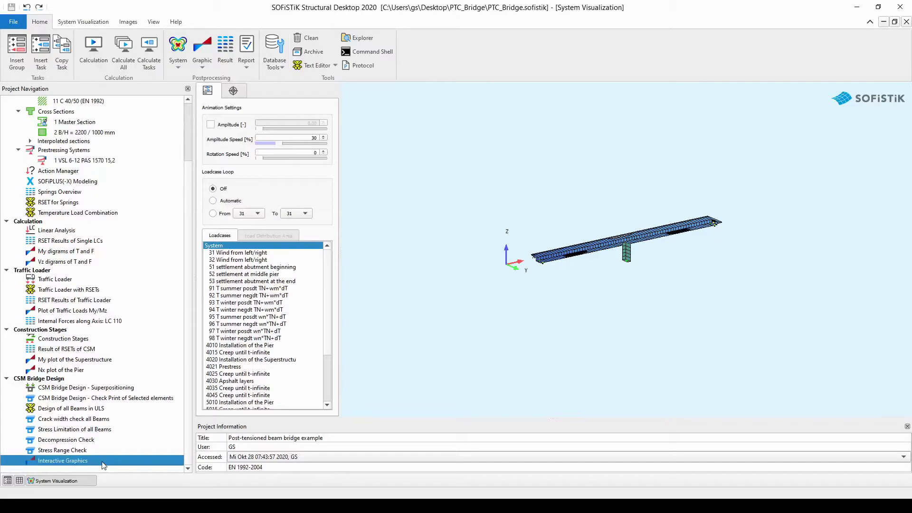
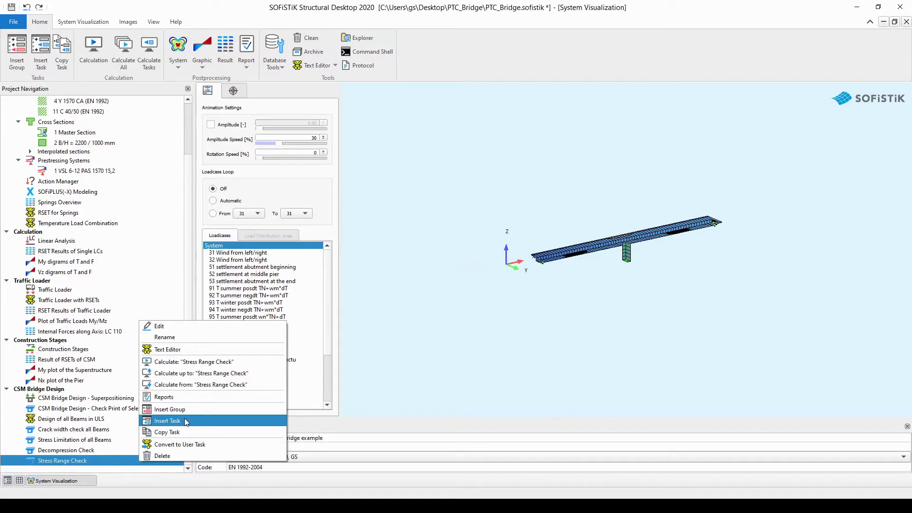
{"action": "left_click", "coordinate": [196, 422]}
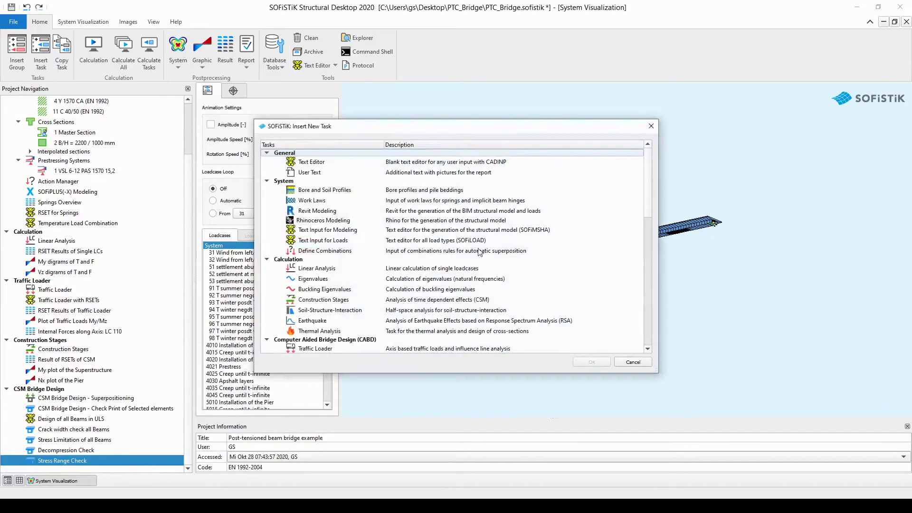
{"action": "scroll", "coordinate": [478, 250], "scroll_direction": "down", "scroll_amount": 3}
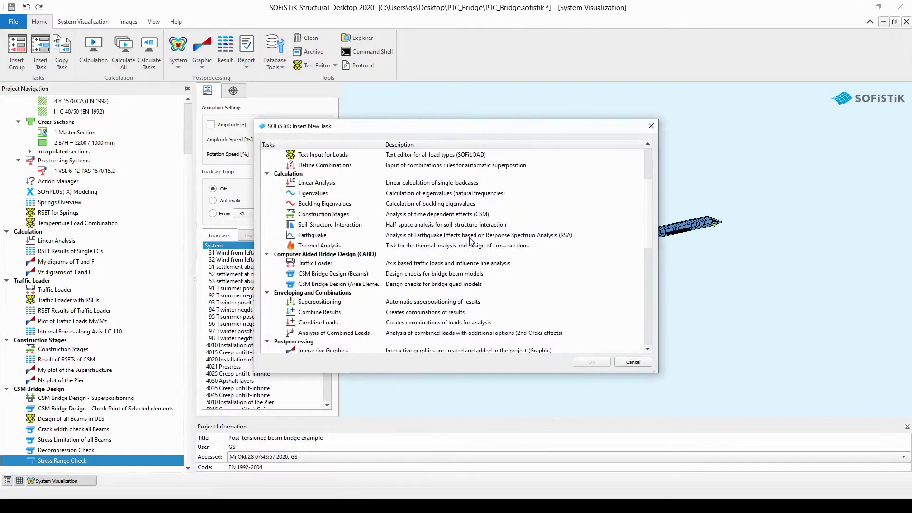
{"action": "scroll", "coordinate": [470, 240], "scroll_direction": "down", "scroll_amount": 2}
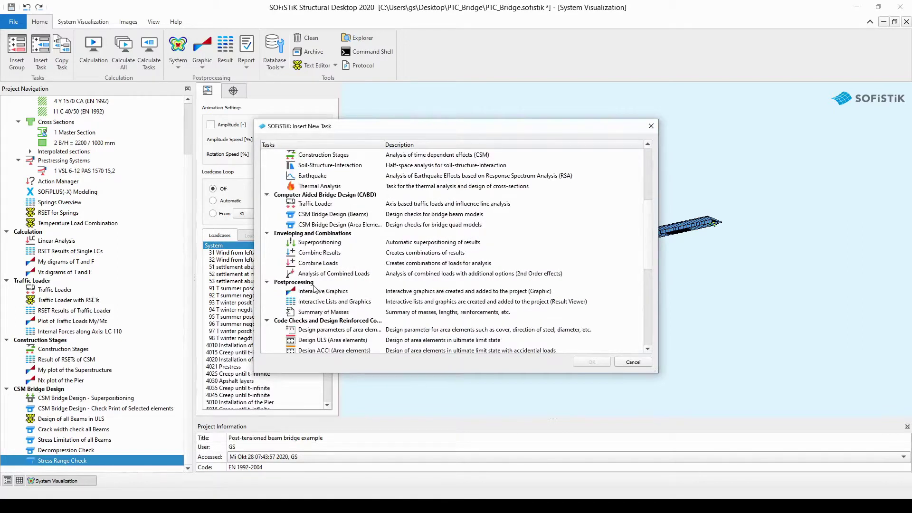
{"action": "left_click", "coordinate": [345, 295]}
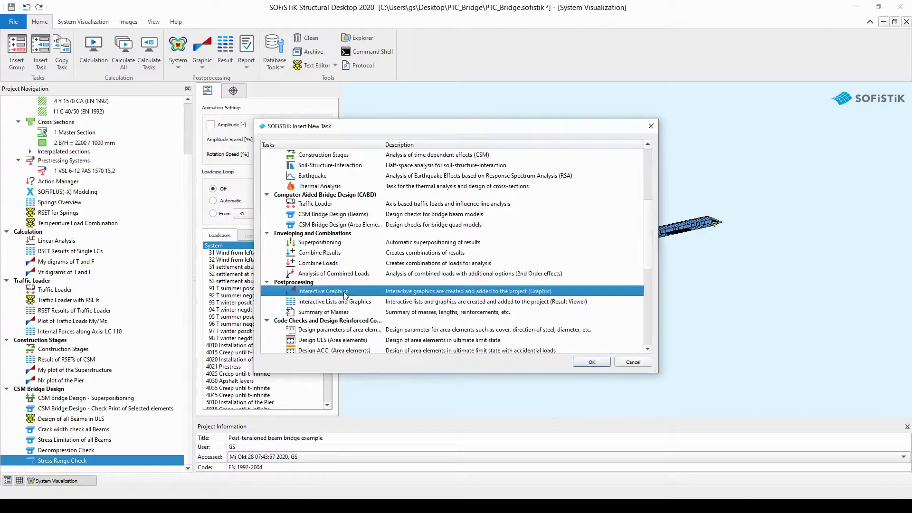
{"action": "left_click", "coordinate": [592, 362]}
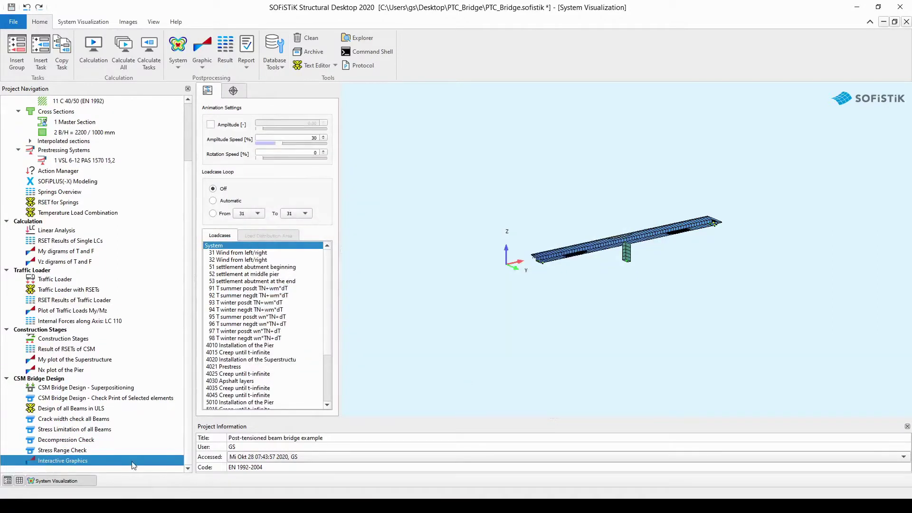
Rename the new Interactive Graphics task as "Necessary amount of reinforcements".
{"action": "right_click", "coordinate": [98, 464]}
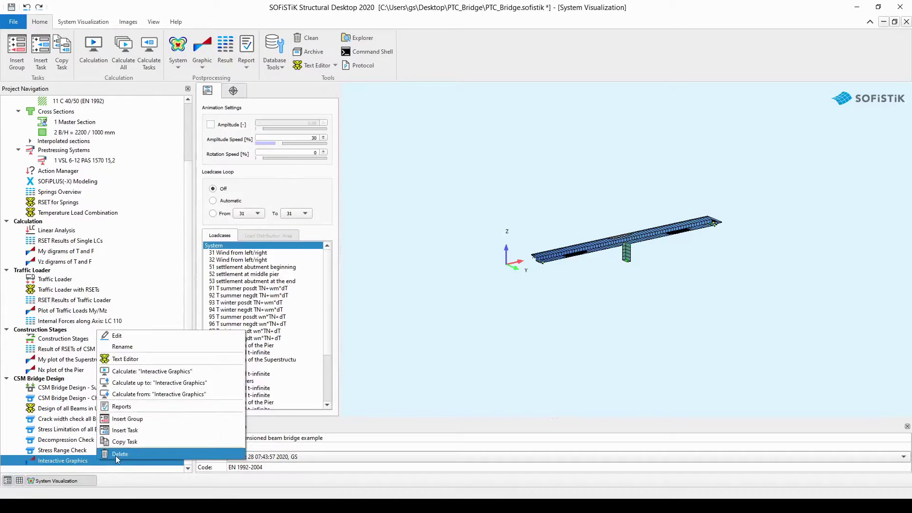
{"action": "left_click", "coordinate": [145, 352]}
{"action": "type", "text": "Necessary amount of reinforcements"}
{"action": "key", "text": "Return"}
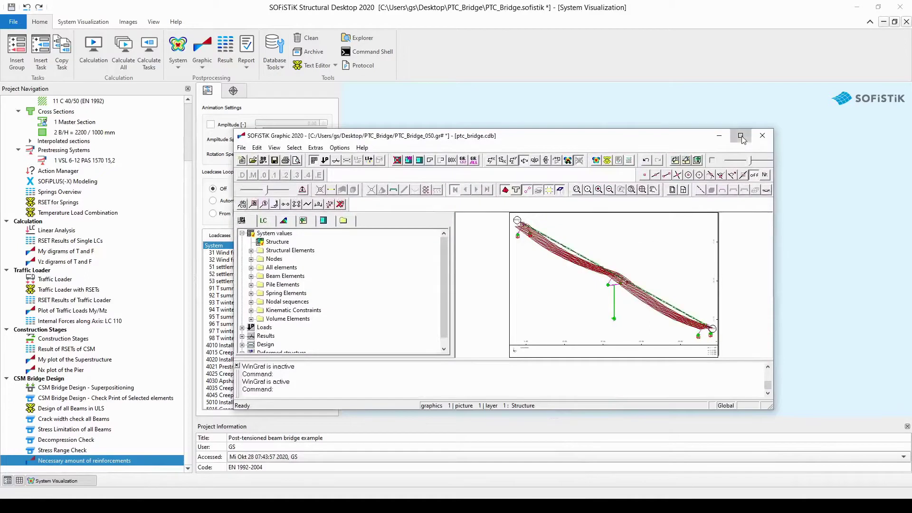
Maximize the graphic window and partition the drawing into two pictures in height and one in width.
{"action": "double_click", "coordinate": [740, 137]}
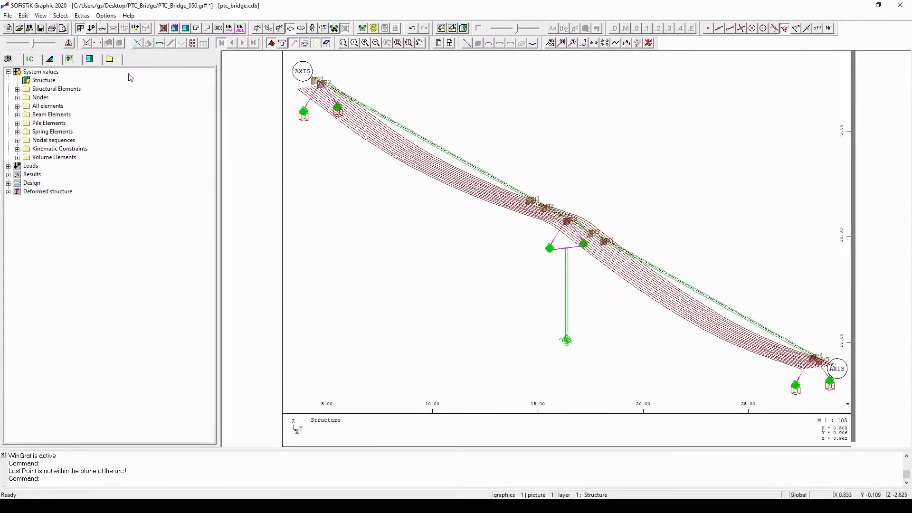
{"action": "left_click", "coordinate": [79, 65]}
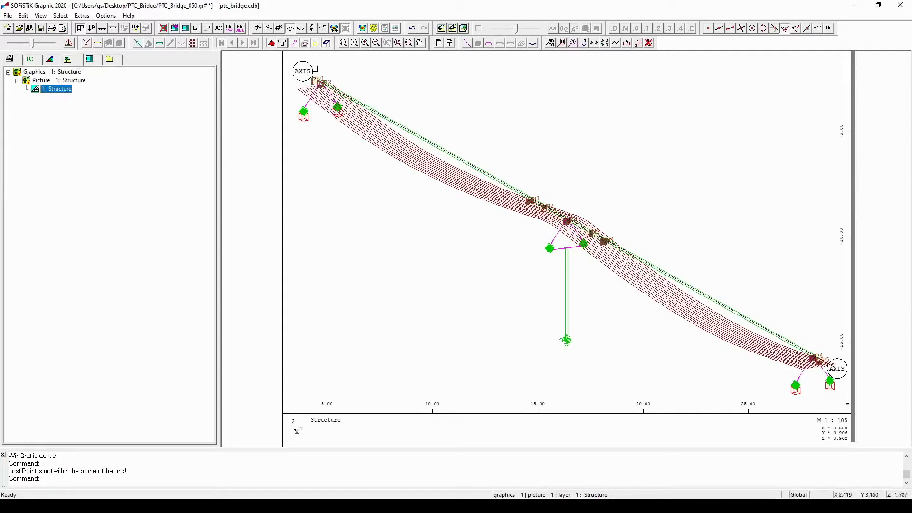
{"action": "left_click", "coordinate": [450, 44]}
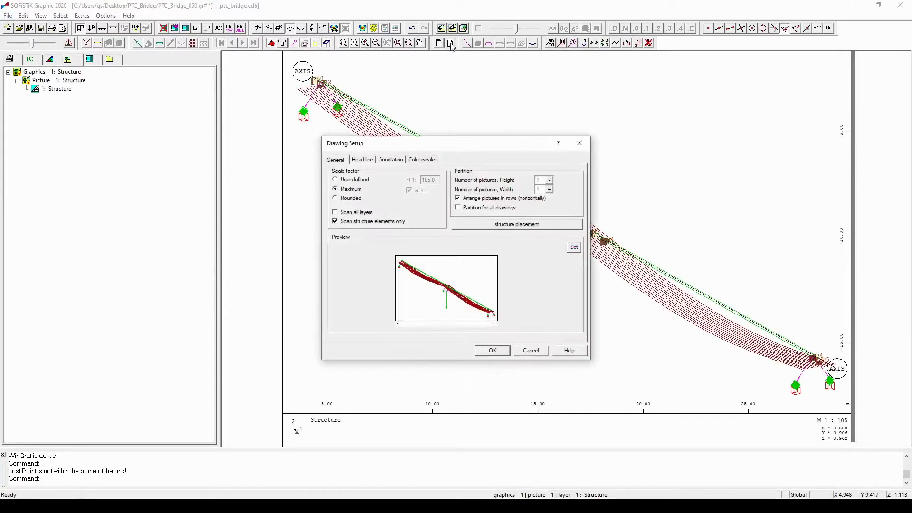
{"action": "left_click", "coordinate": [549, 181]}
{"action": "left_click", "coordinate": [544, 195]}
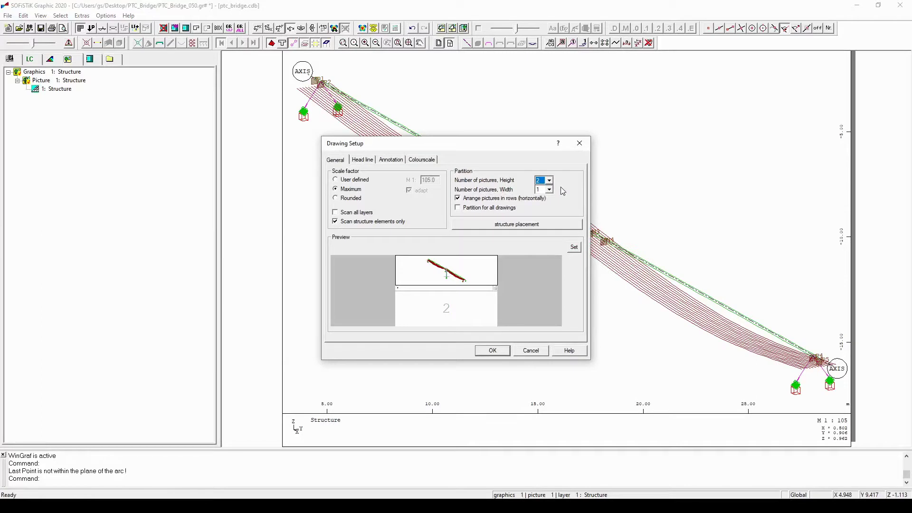
{"action": "left_click", "coordinate": [491, 352]}
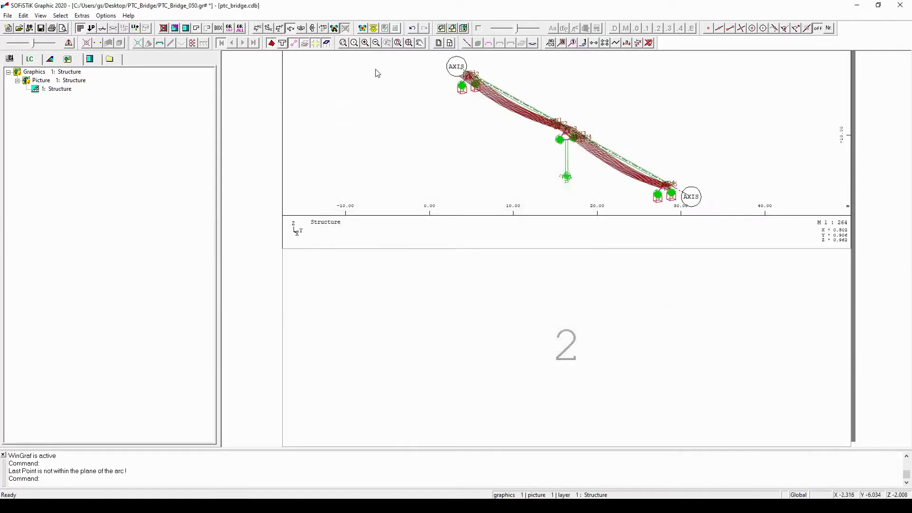
{"action": "key", "text": "Escape"}
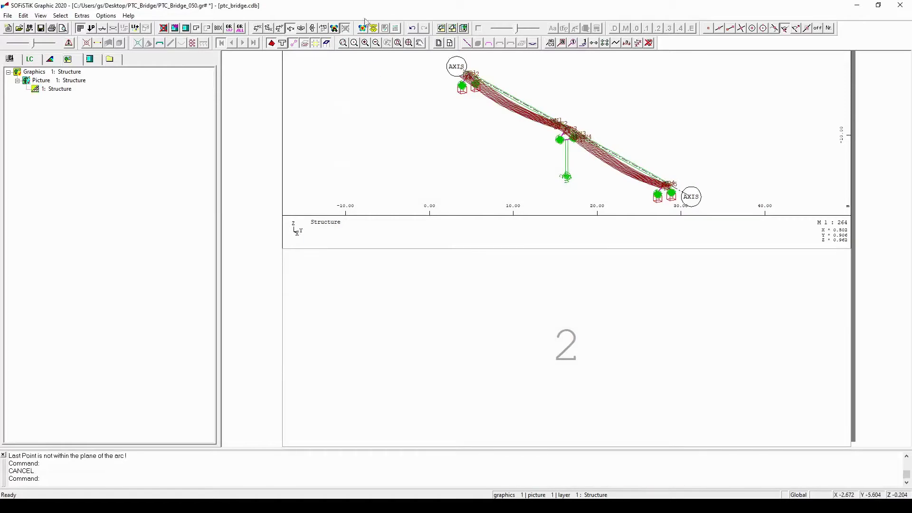
Show the bridge in longitudinal elevation and limit the displayed system with a box around the superstructure, excluding the pier and supports.
{"action": "left_click", "coordinate": [269, 29]}
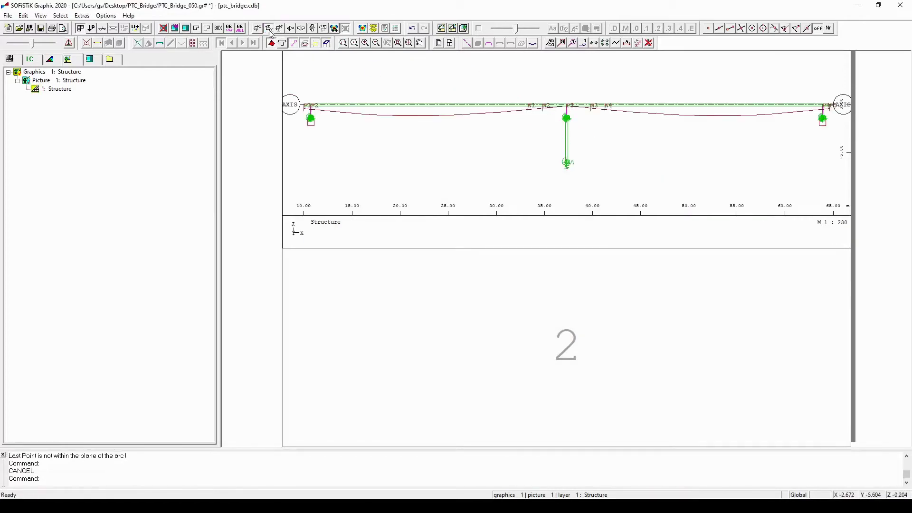
{"action": "left_click", "coordinate": [207, 28]}
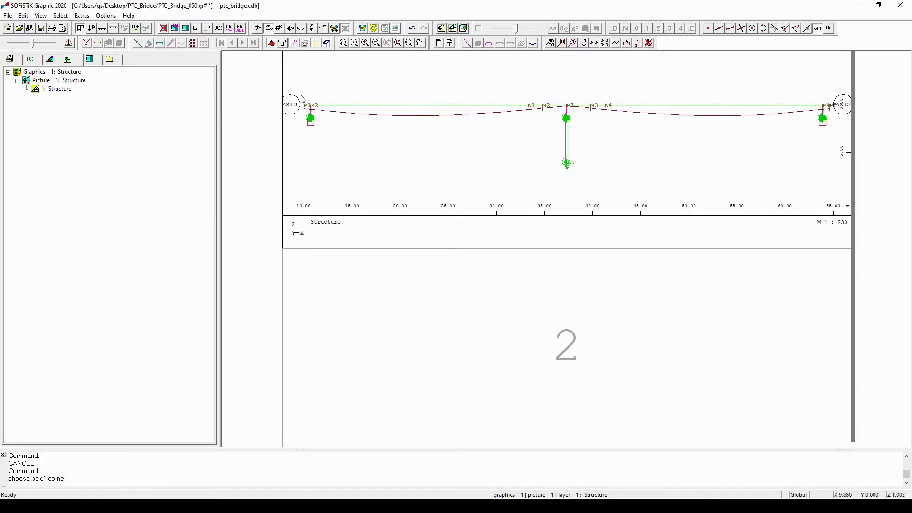
{"action": "left_click", "coordinate": [839, 118]}
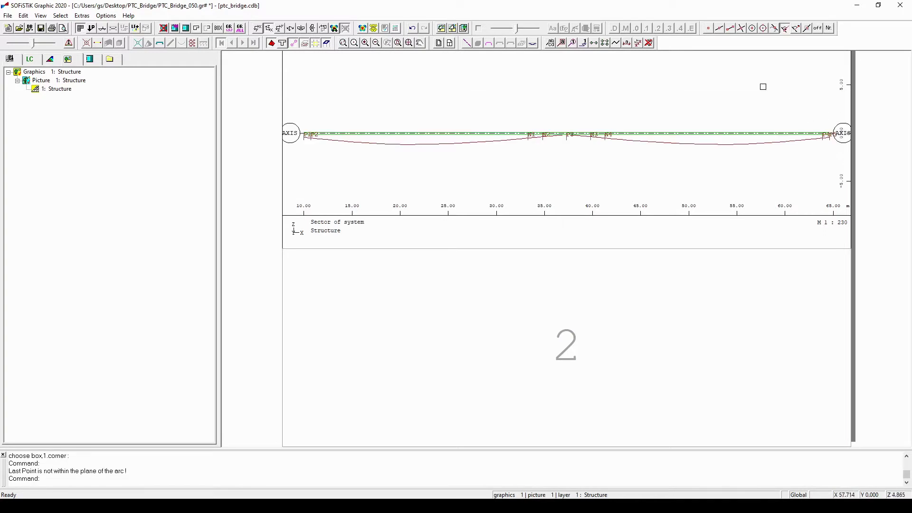
Hide the Central Lane of Bridge axis and the tendon line so that only the superstructure beam is drawn.
{"action": "left_click", "coordinate": [23, 16]}
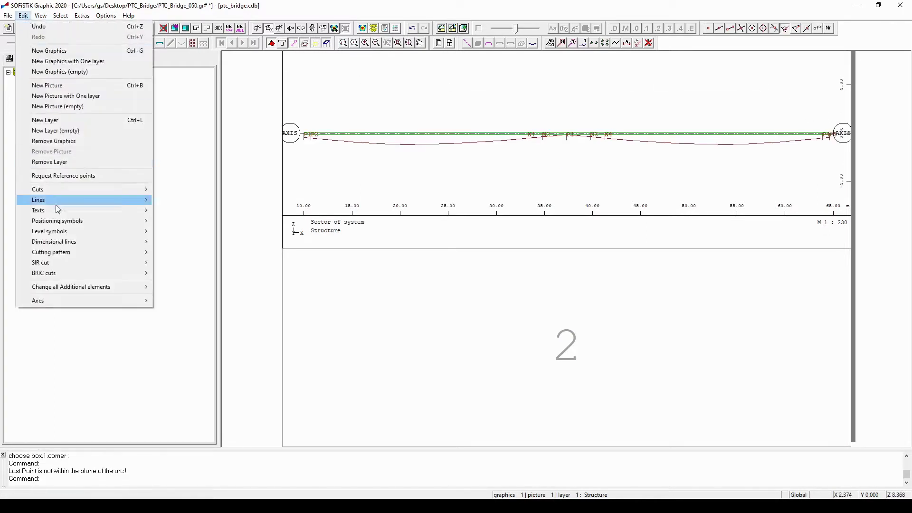
{"action": "mouse_move", "coordinate": [58, 210]}
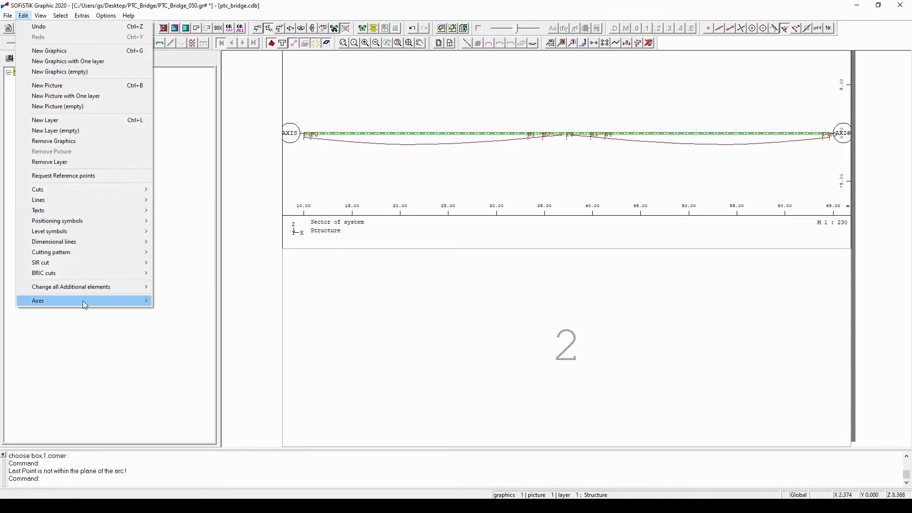
{"action": "mouse_move", "coordinate": [84, 304]}
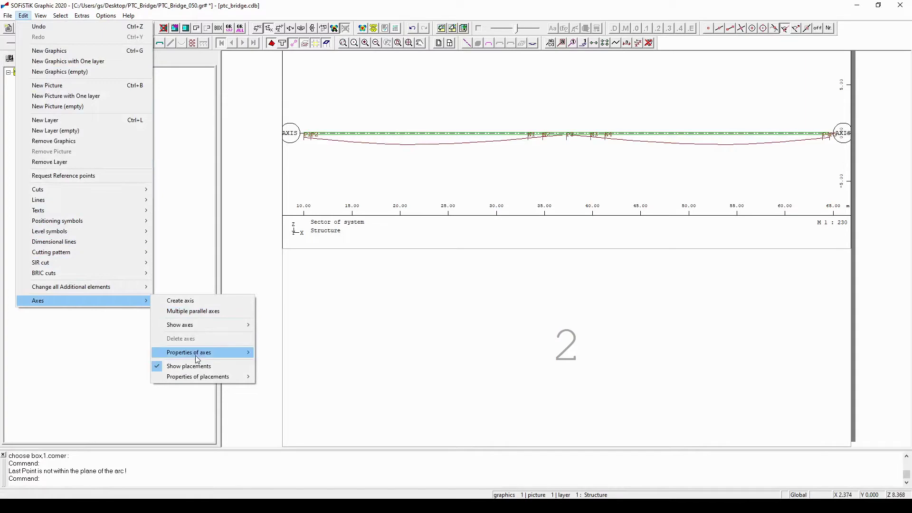
{"action": "mouse_move", "coordinate": [205, 326]}
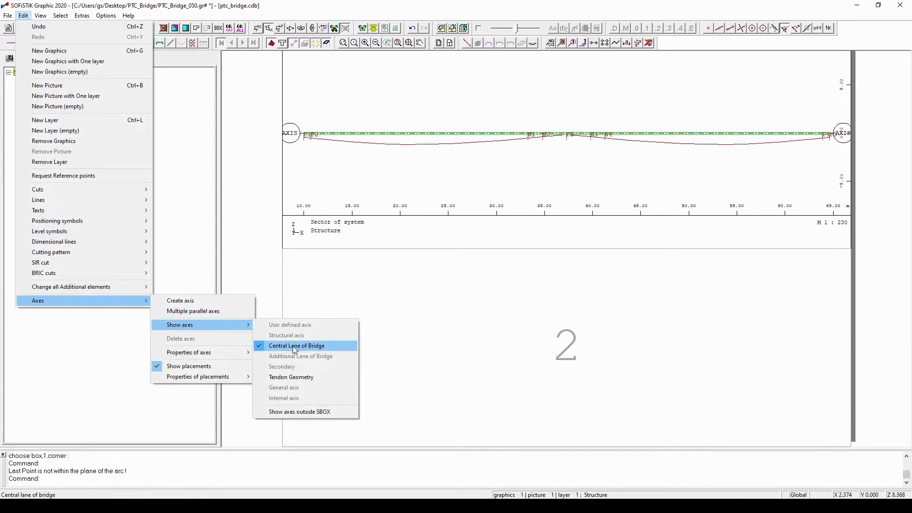
{"action": "left_click", "coordinate": [338, 350]}
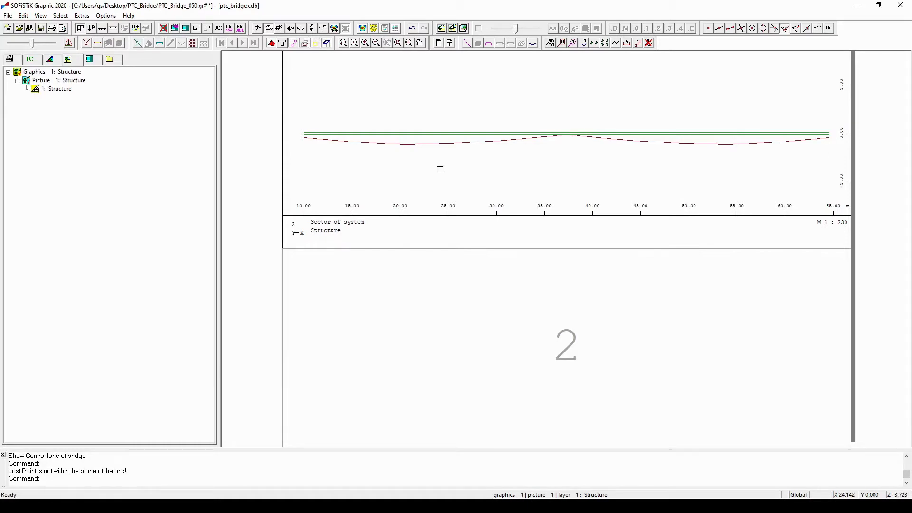
{"action": "left_click", "coordinate": [440, 169]}
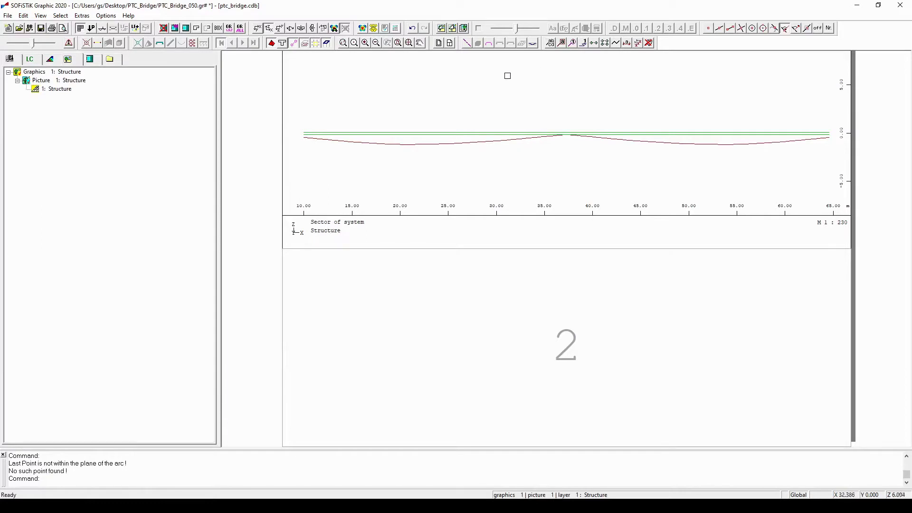
{"action": "left_click", "coordinate": [305, 45]}
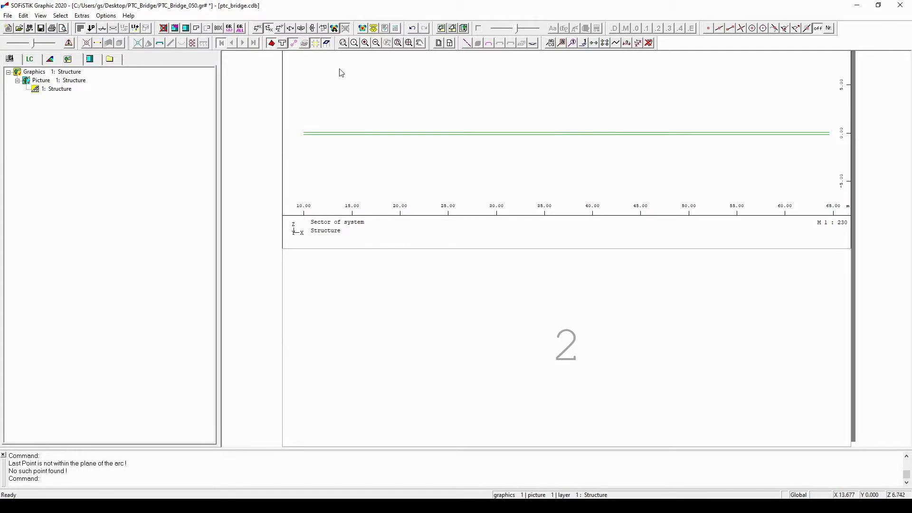
Display the beam design result Longitudinal Reinforcements Lay. 1 for design case 1, with larger value labels and a diagram scale of about 80 cm2 per cm.
{"action": "left_click", "coordinate": [114, 31]}
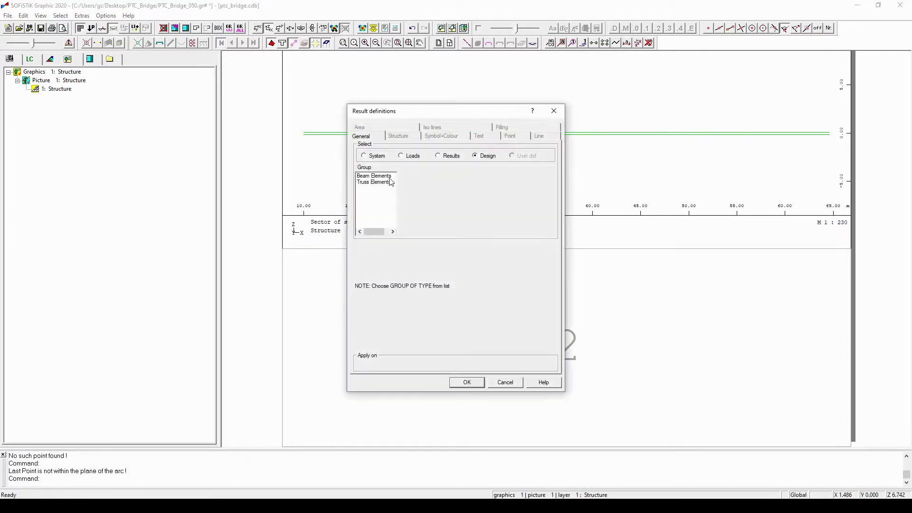
{"action": "left_click", "coordinate": [382, 177]}
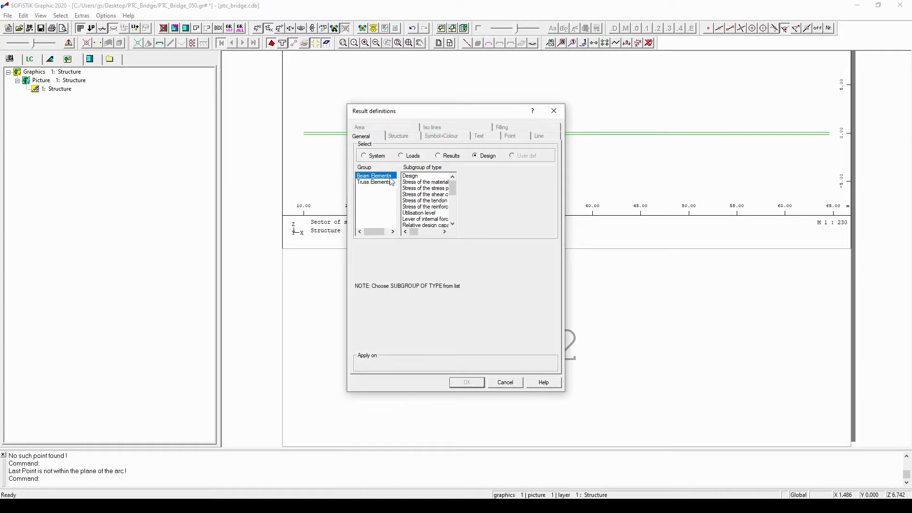
{"action": "left_click", "coordinate": [416, 177]}
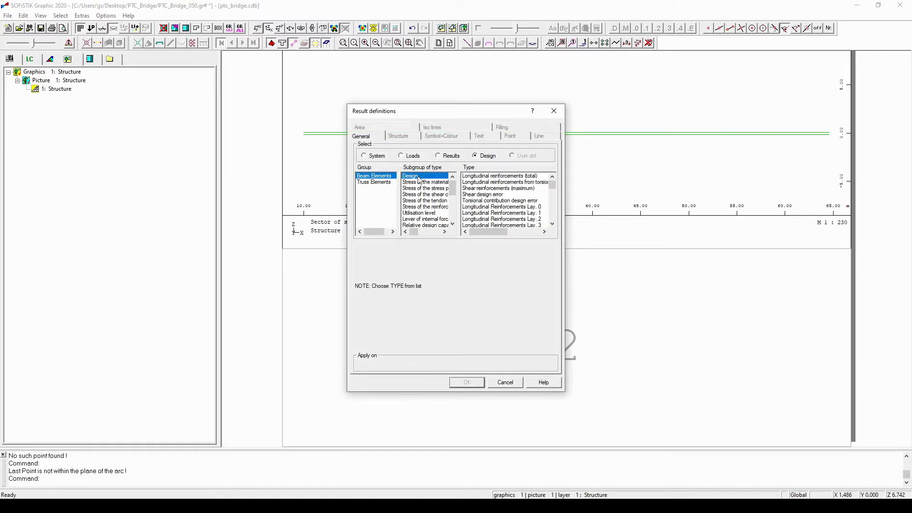
{"action": "left_click", "coordinate": [531, 214]}
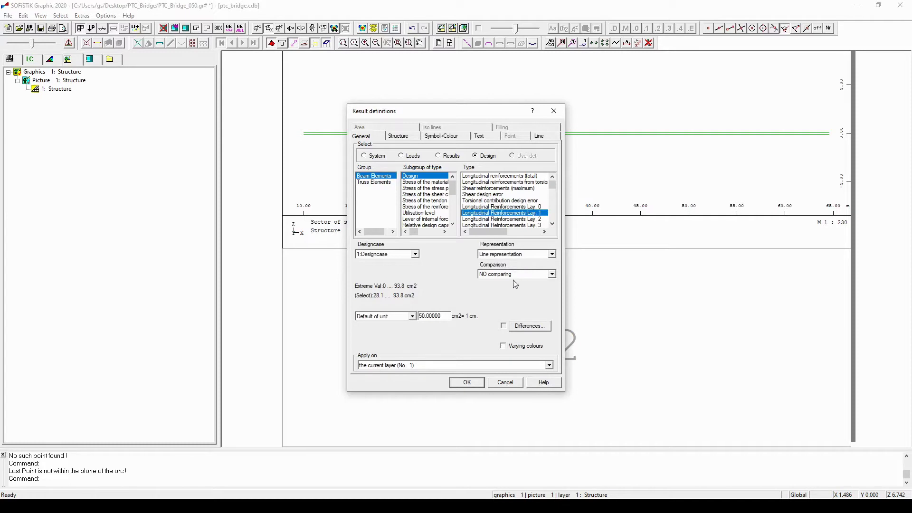
{"action": "left_click", "coordinate": [472, 387]}
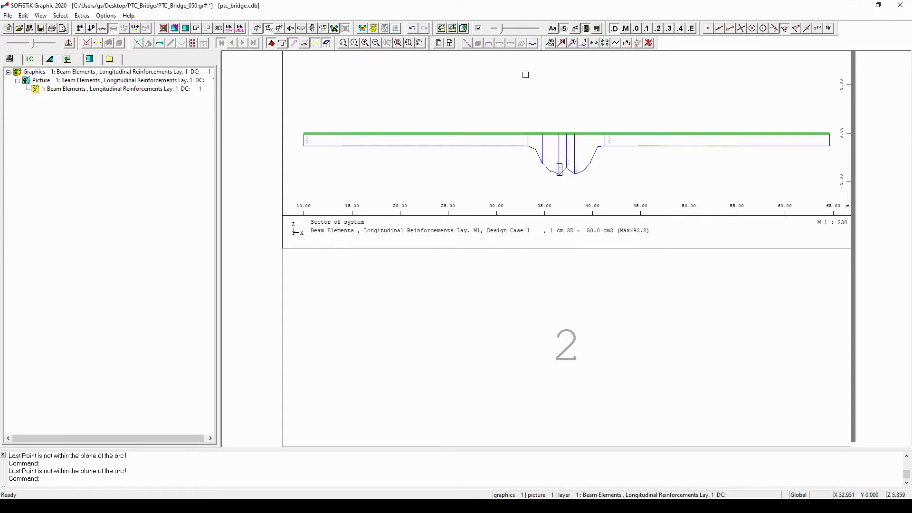
{"action": "left_click_drag", "start_coordinate": [502, 29], "coordinate": [512, 33]}
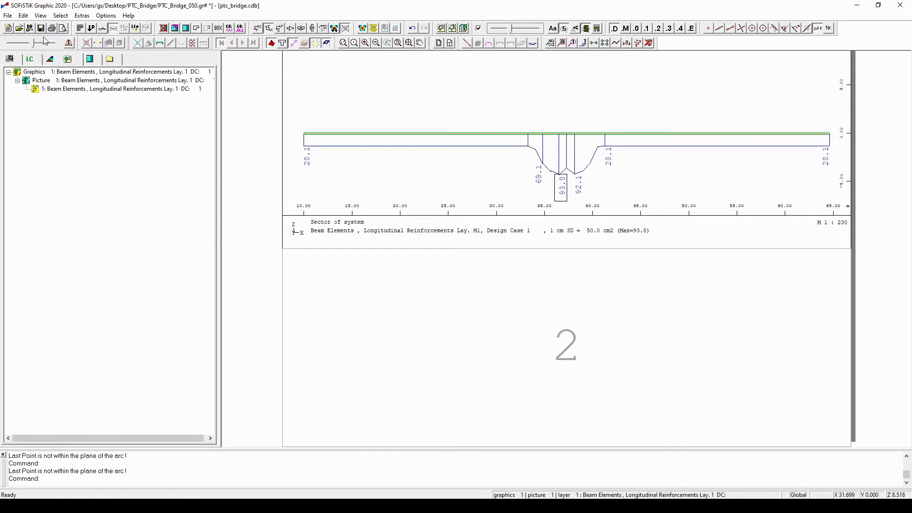
{"action": "left_click_drag", "start_coordinate": [33, 46], "coordinate": [25, 46]}
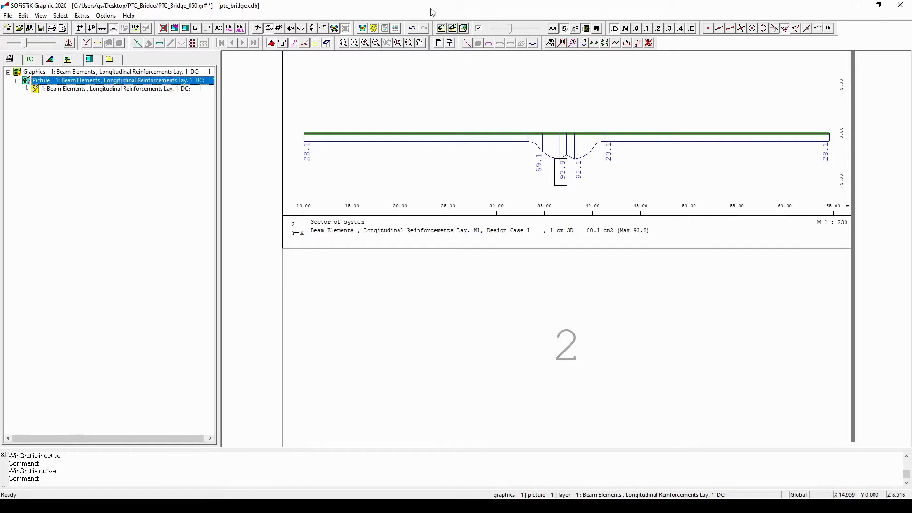
Copy the current picture into the second picture and replace its result with Longitudinal Reinforcements Lay. 2.
{"action": "left_click", "coordinate": [18, 63]}
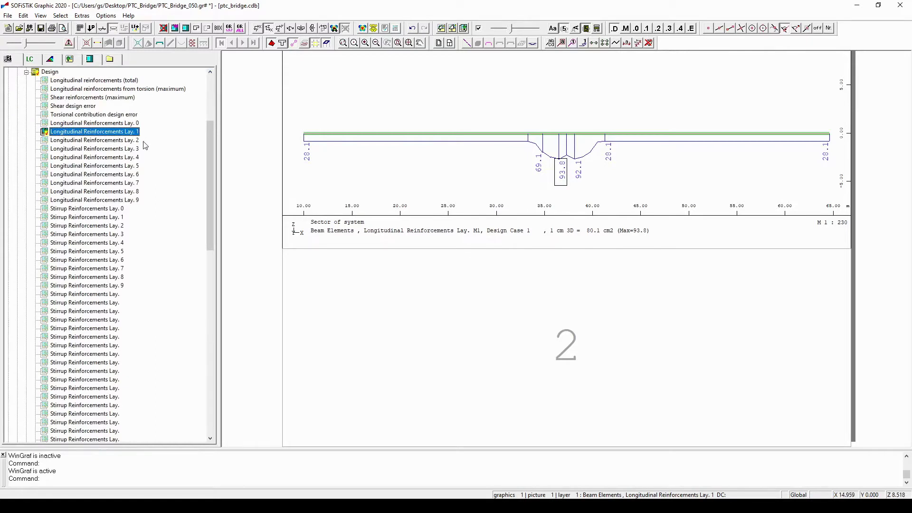
{"action": "key", "text": "alt"}
{"action": "left_click", "coordinate": [453, 29]}
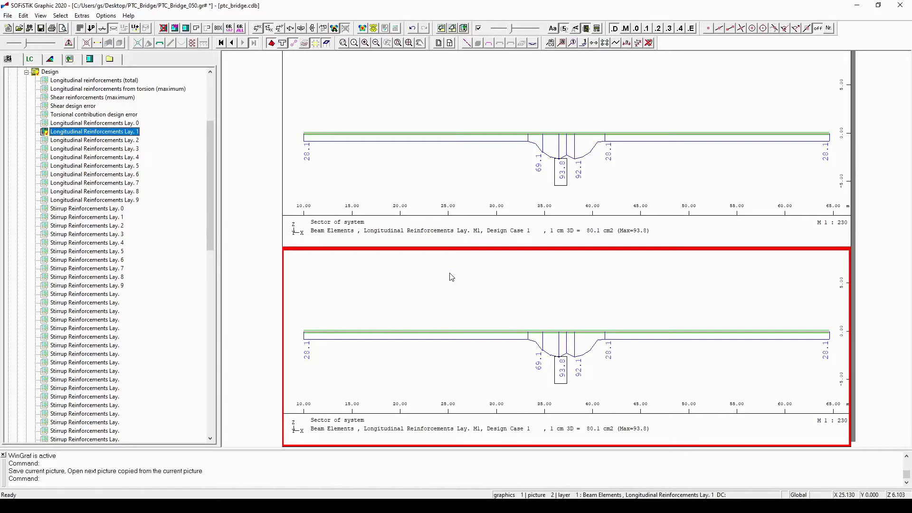
{"action": "double_click", "coordinate": [113, 141]}
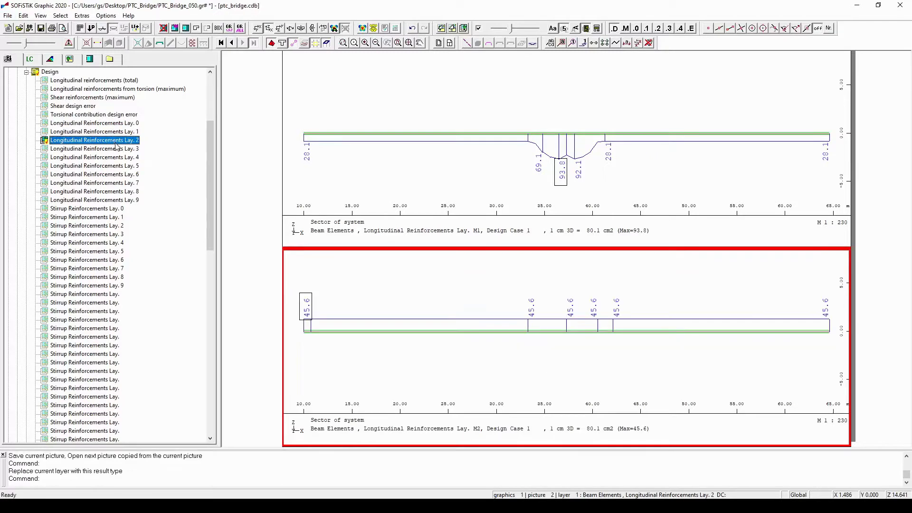
Add a second graphic from copied pictures showing Longitudinal Reinforcements Lay. 3 in the first picture and Lay. 4 in the second.
{"action": "key", "text": "alt"}
{"action": "left_click", "coordinate": [454, 29]}
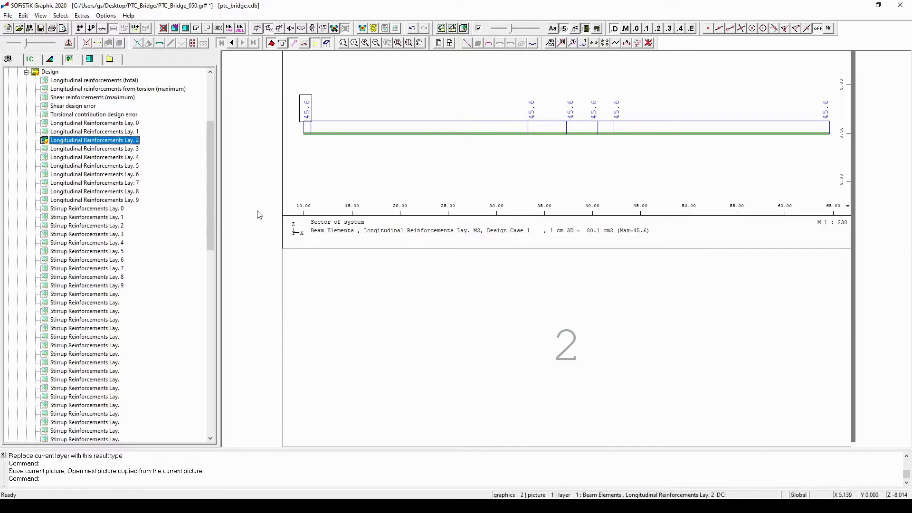
{"action": "key", "text": "alt"}
{"action": "left_click", "coordinate": [124, 149]}
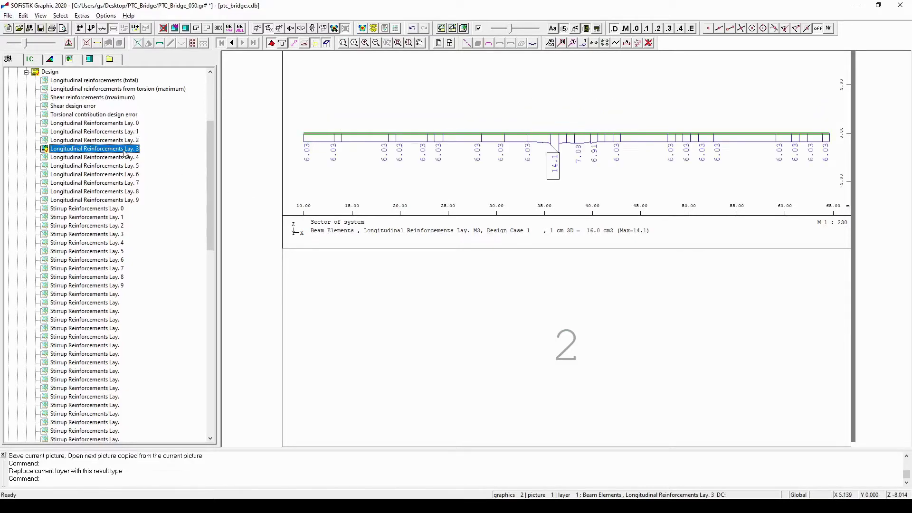
{"action": "left_click", "coordinate": [454, 29]}
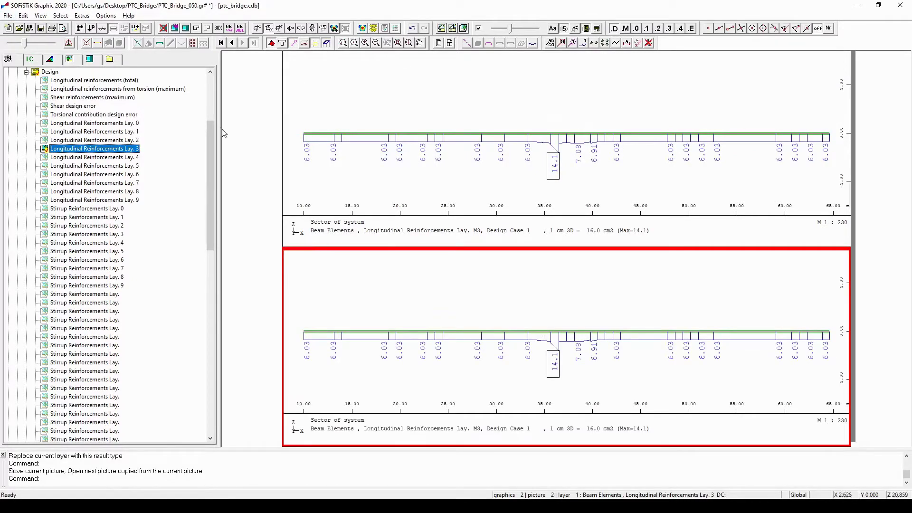
{"action": "left_click", "coordinate": [132, 158]}
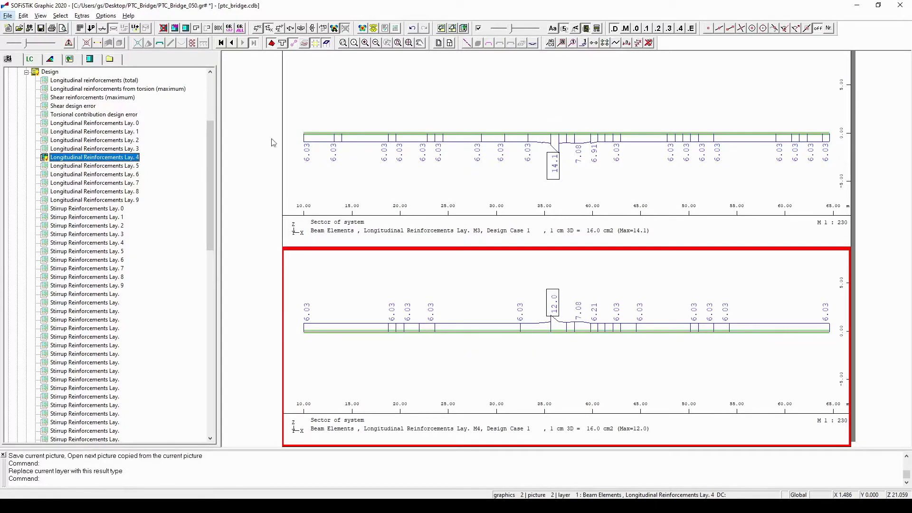
Add a third graphic with Stirrup Reinforcements Lay. 1 and Lay. 2 in its two pictures, and show the overview of all graphics.
{"action": "left_click", "coordinate": [454, 29]}
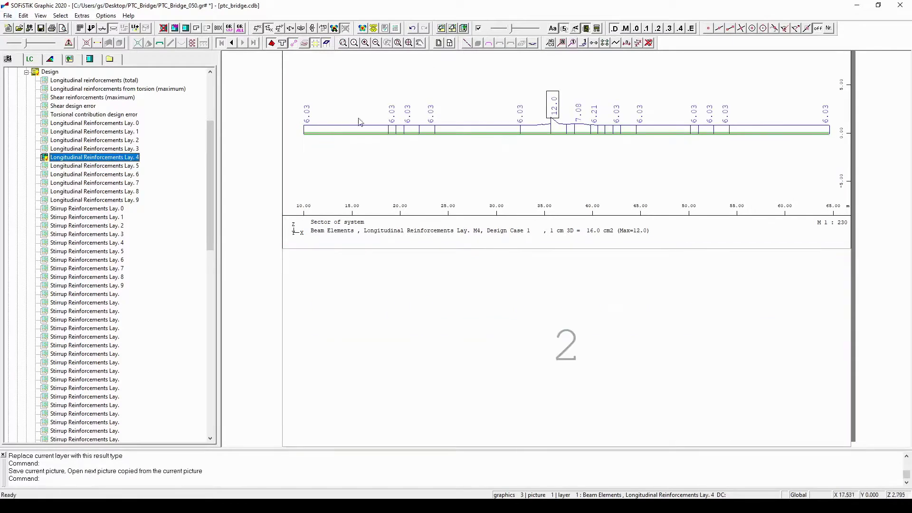
{"action": "double_click", "coordinate": [118, 217]}
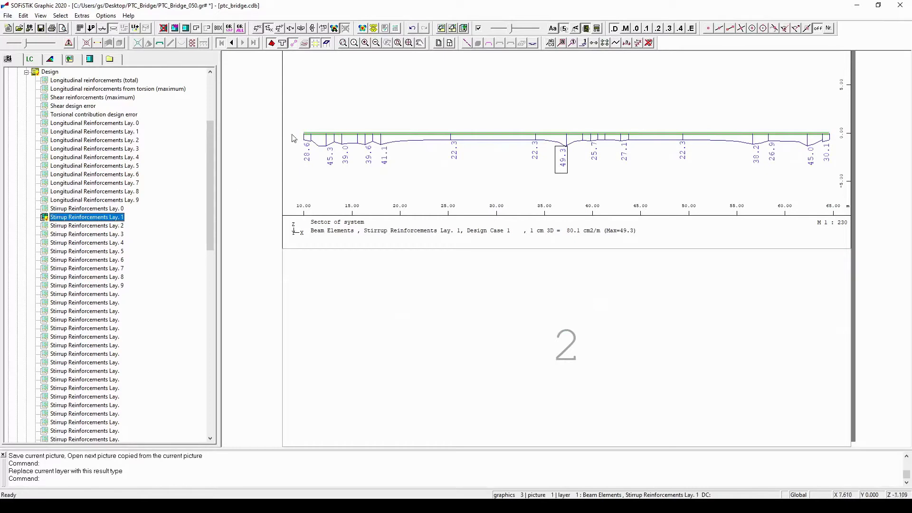
{"action": "left_click", "coordinate": [453, 28]}
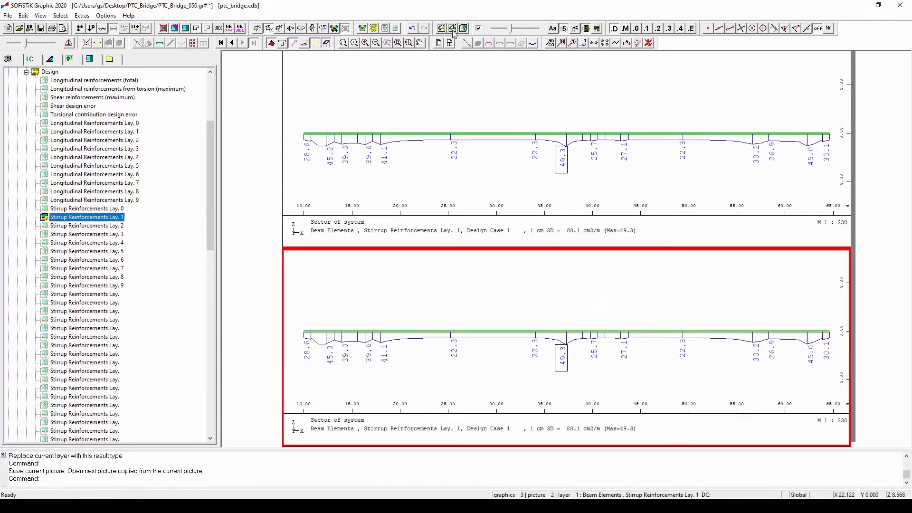
{"action": "double_click", "coordinate": [103, 226]}
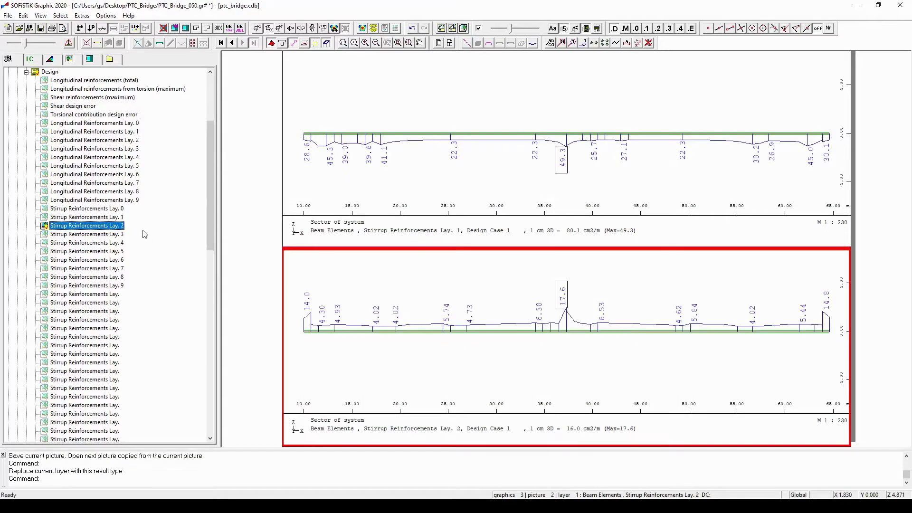
{"action": "key", "text": "alt"}
{"action": "left_click", "coordinate": [78, 65]}
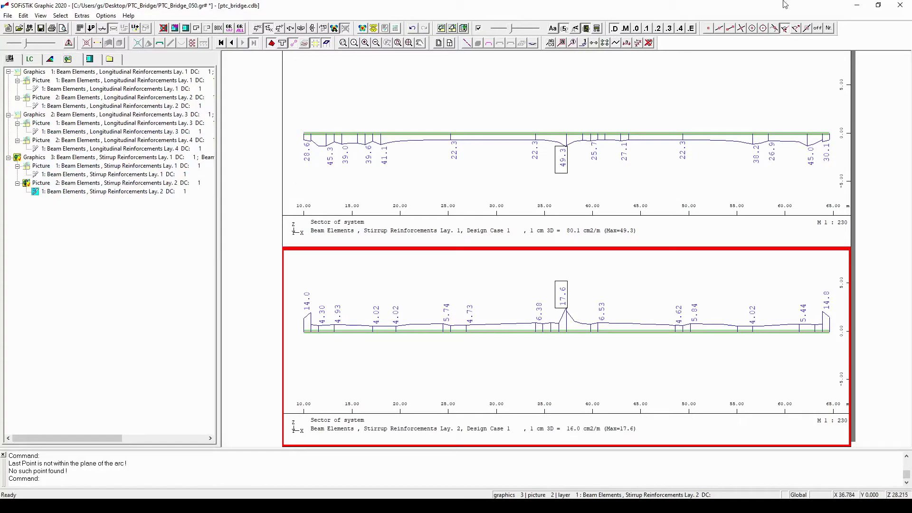
Close the graphics with the changes saved and accepted, and calculate the Necessary amount of reinforcements task.
{"action": "left_click", "coordinate": [903, 10]}
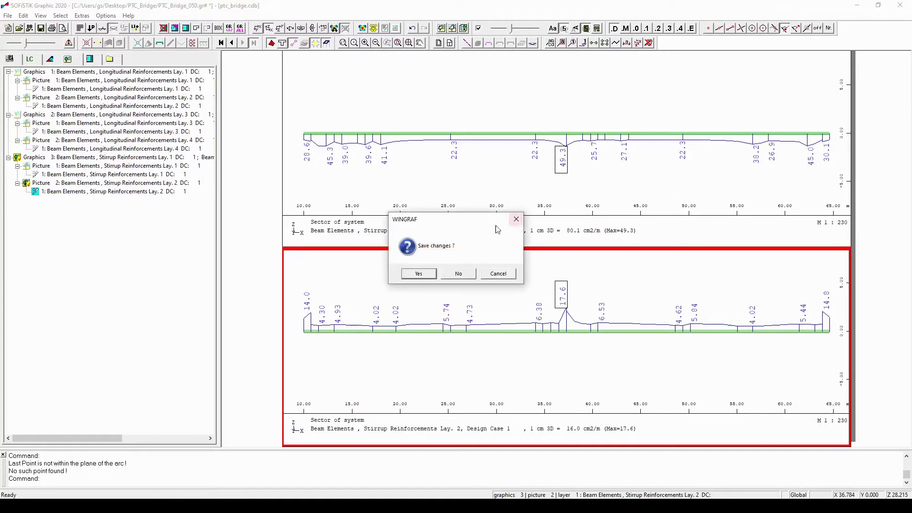
{"action": "left_click", "coordinate": [419, 275]}
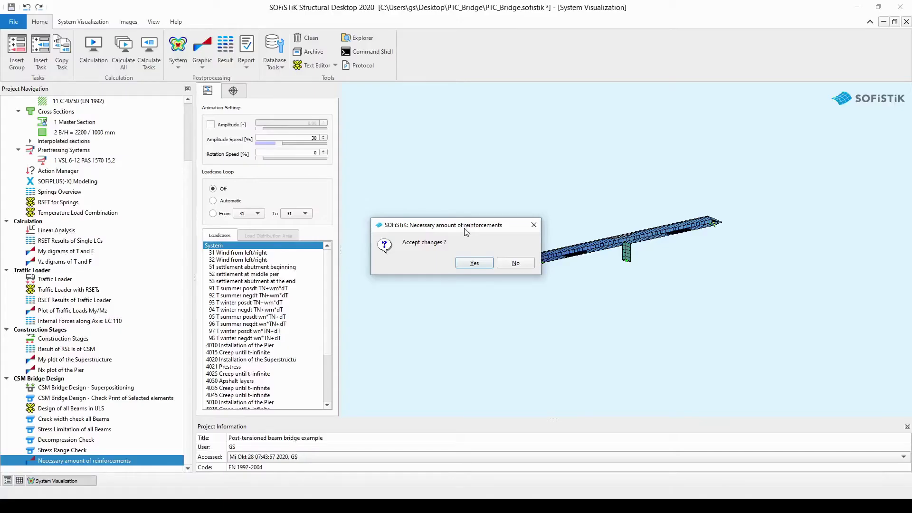
{"action": "left_click", "coordinate": [475, 263]}
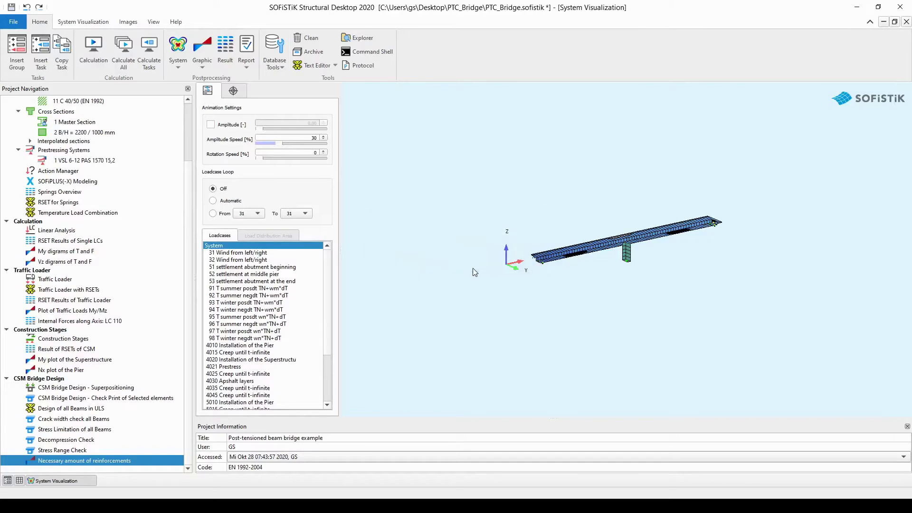
{"action": "right_click", "coordinate": [149, 461]}
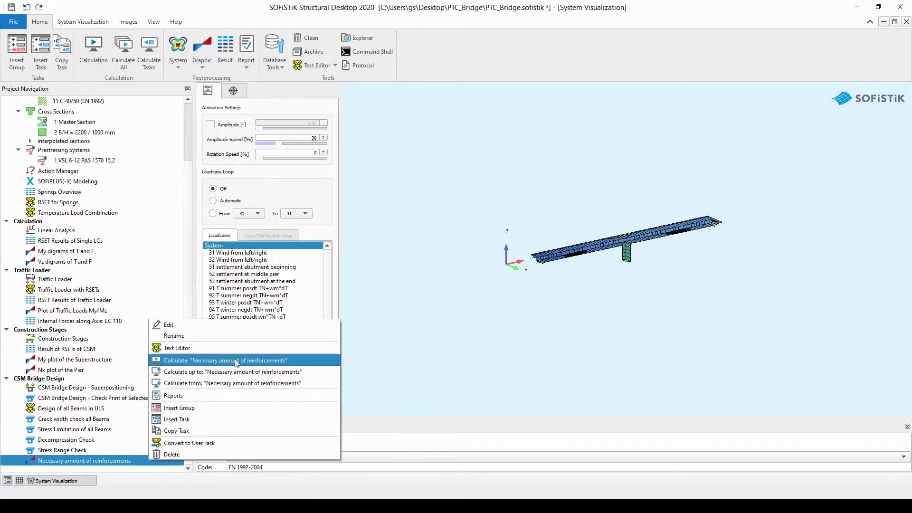
{"action": "left_click", "coordinate": [287, 361]}
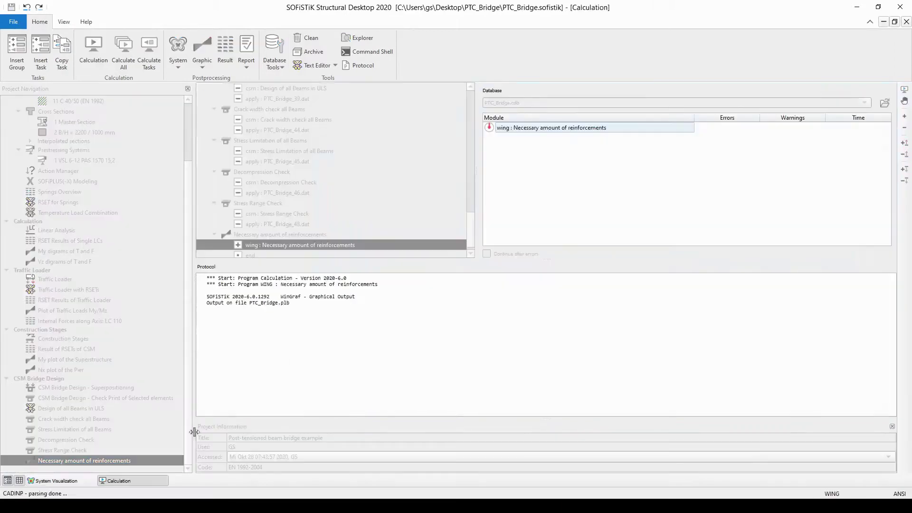
Open the report of the Necessary amount of reinforcements task and review the longitudinal and stirrup reinforcement graphics on its pages.
{"action": "right_click", "coordinate": [160, 464]}
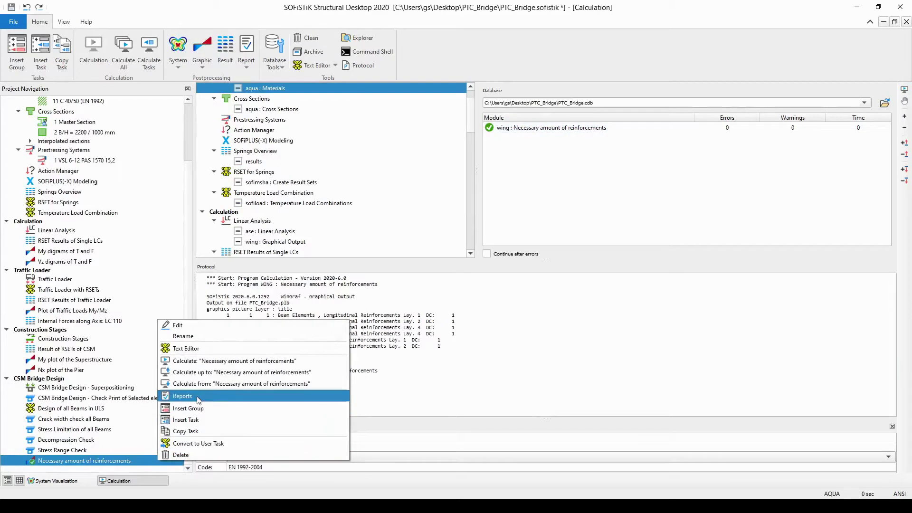
{"action": "left_click", "coordinate": [198, 397]}
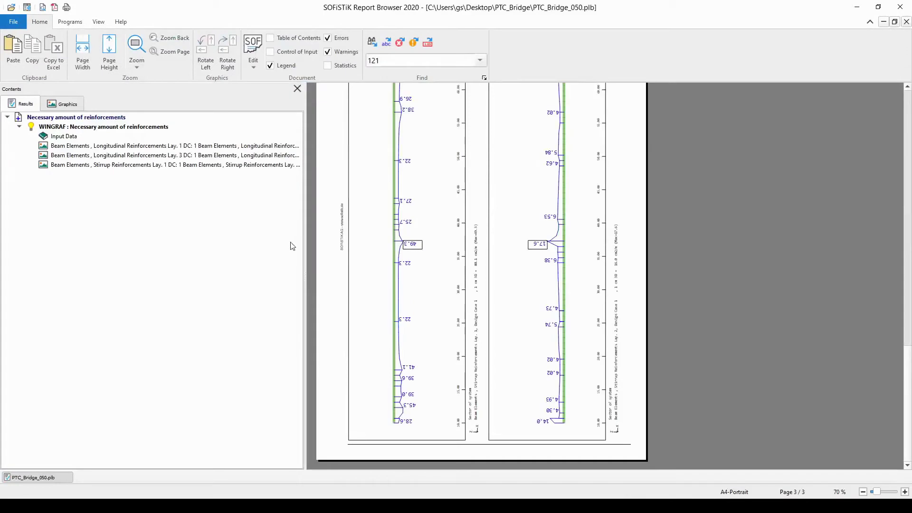
{"action": "left_click", "coordinate": [235, 146]}
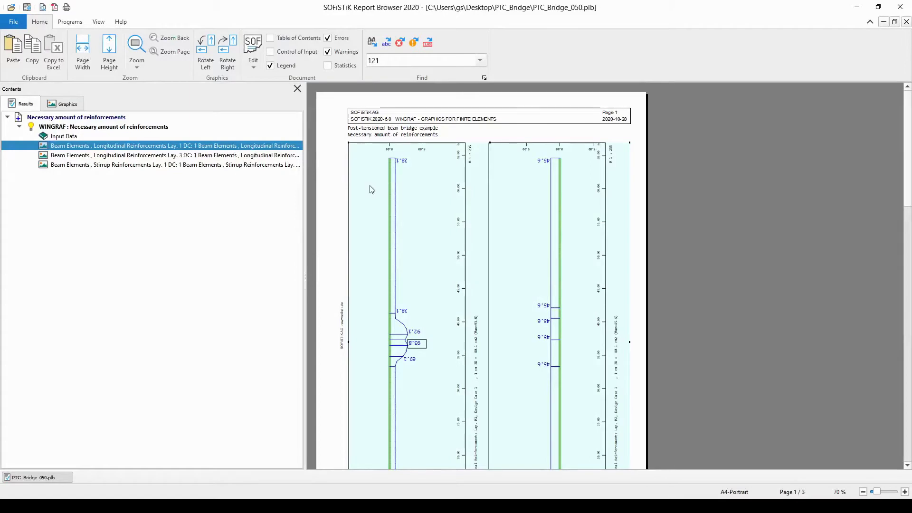
{"action": "scroll", "coordinate": [372, 189], "scroll_direction": "down", "scroll_amount": 8}
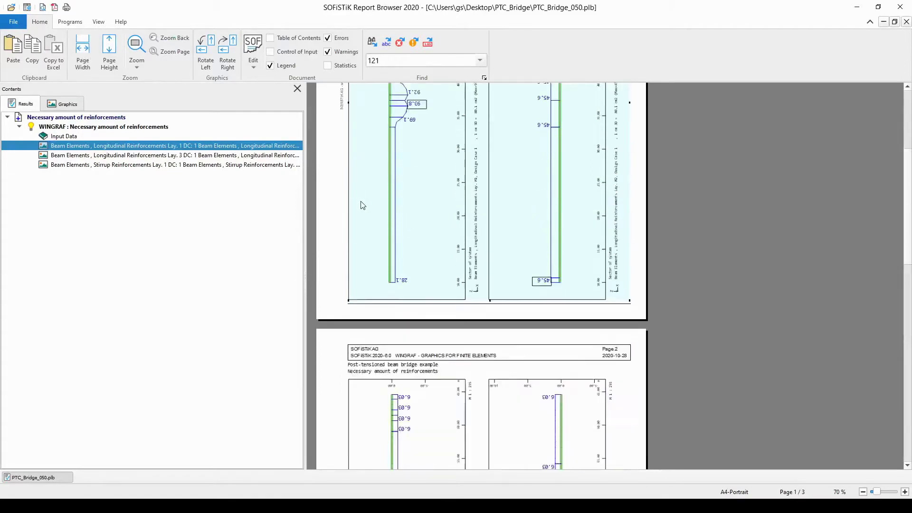
{"action": "scroll", "coordinate": [361, 209], "scroll_direction": "down", "scroll_amount": 2}
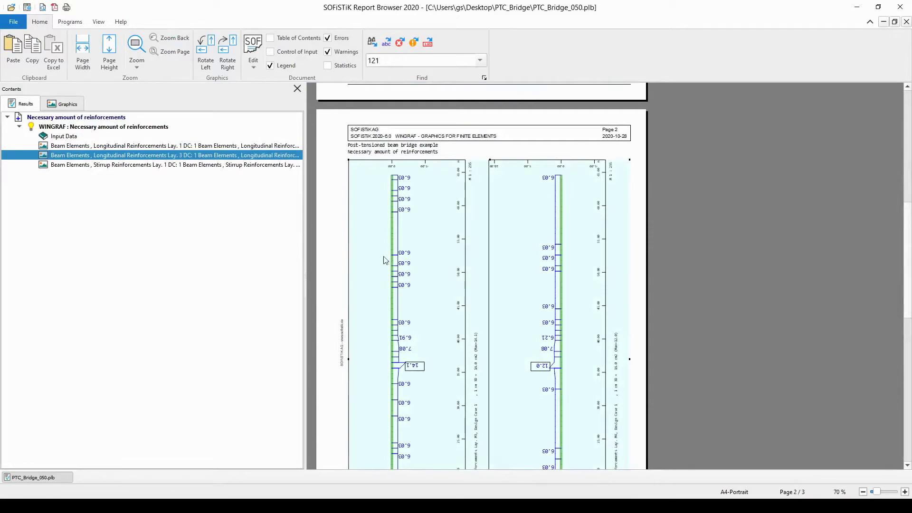
{"action": "scroll", "coordinate": [337, 275], "scroll_direction": "down", "scroll_amount": 10}
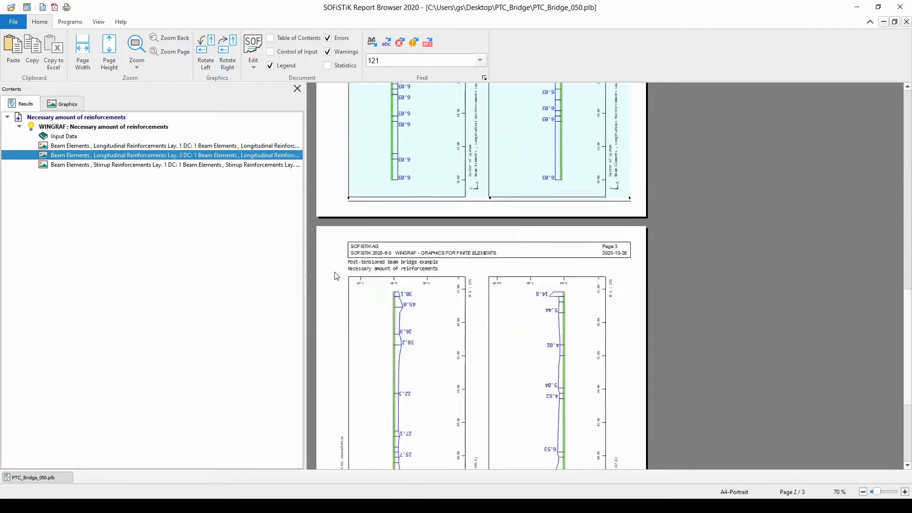
{"action": "scroll", "coordinate": [336, 276], "scroll_direction": "down", "scroll_amount": 3}
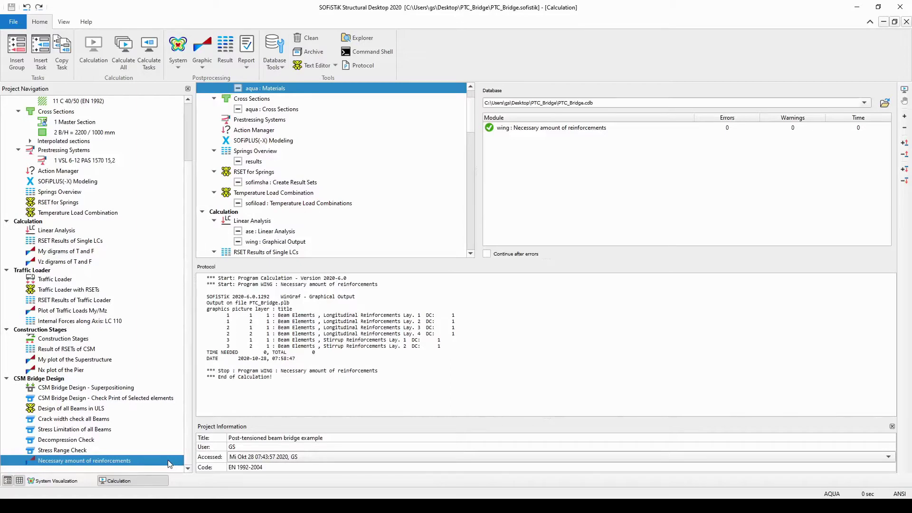
Open the Stress Limitation of all Beams report and examine its graphics for reinforcement, uniaxial top and tendon stresses.
{"action": "left_click", "coordinate": [113, 433]}
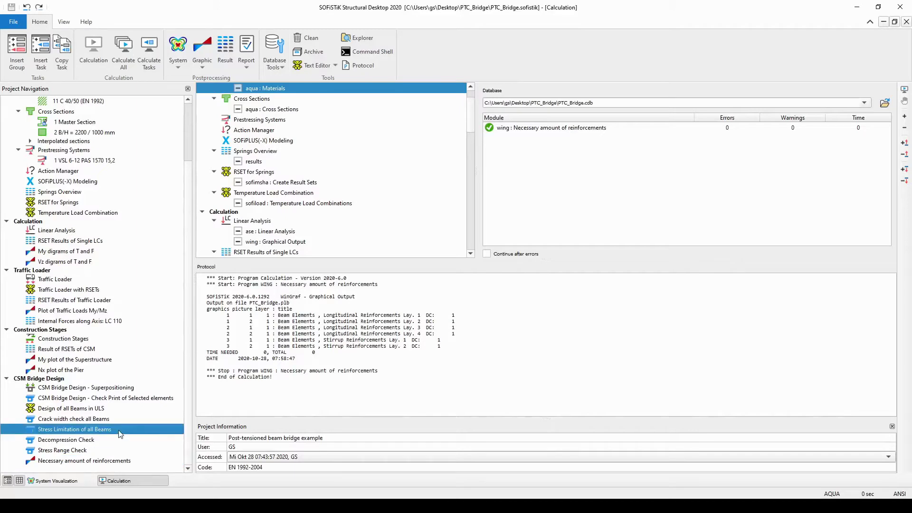
{"action": "right_click", "coordinate": [129, 434]}
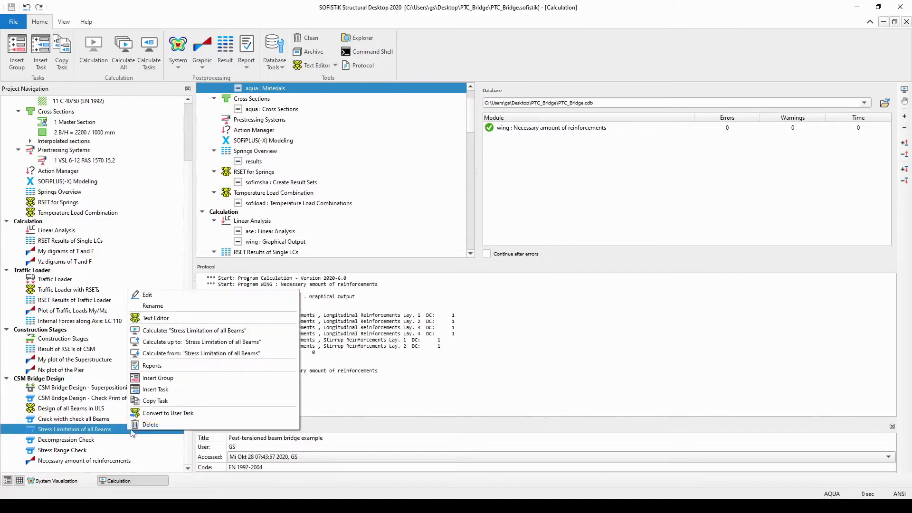
{"action": "left_click", "coordinate": [181, 371]}
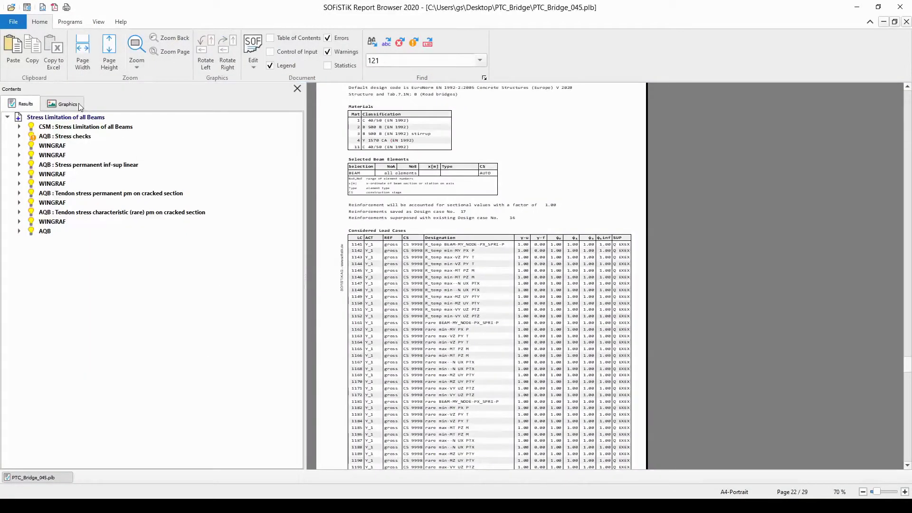
{"action": "left_click", "coordinate": [64, 103]}
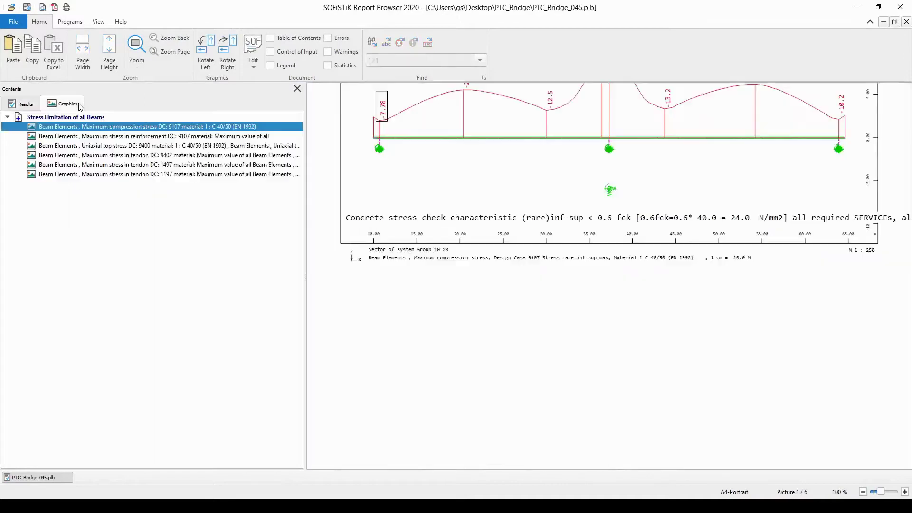
{"action": "scroll", "coordinate": [757, 232], "scroll_direction": "down", "scroll_amount": 2, "text": "ctrl"}
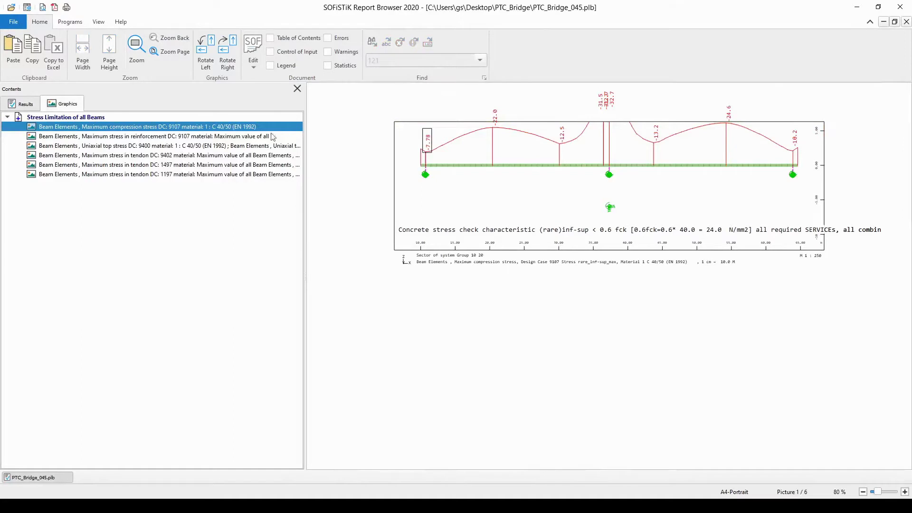
{"action": "left_click", "coordinate": [264, 156]}
{"action": "left_click", "coordinate": [266, 165]}
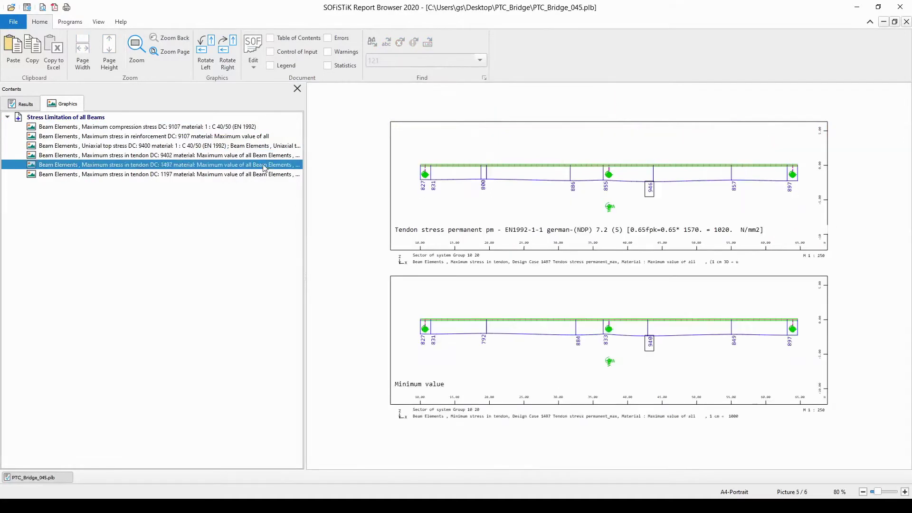
{"action": "left_click", "coordinate": [254, 175]}
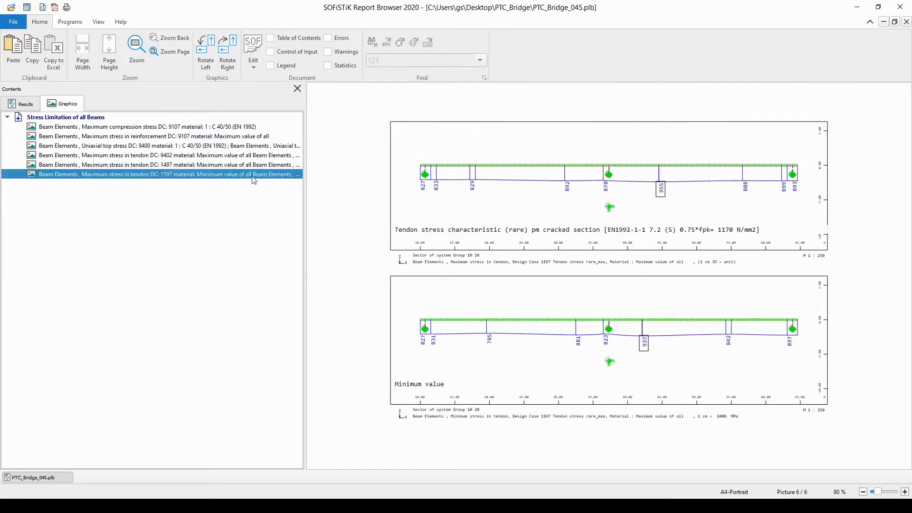
{"action": "left_click", "coordinate": [227, 139]}
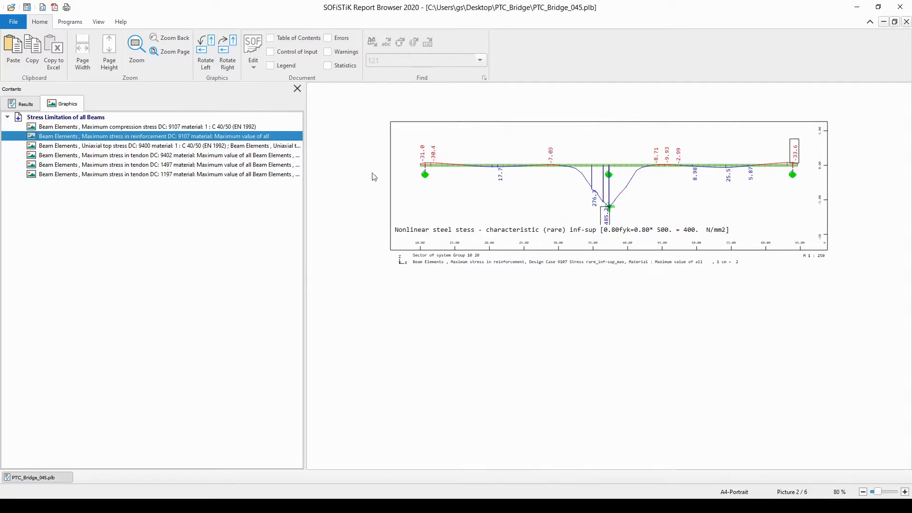
{"action": "left_click", "coordinate": [283, 148]}
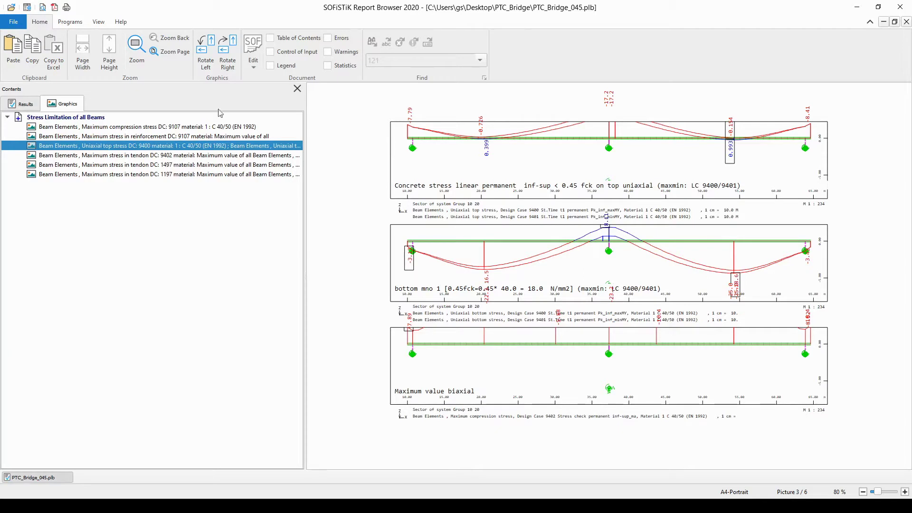
Read the CSM overview of the design tasks and their WINGRAF result access in the report at page width.
{"action": "left_click", "coordinate": [36, 103]}
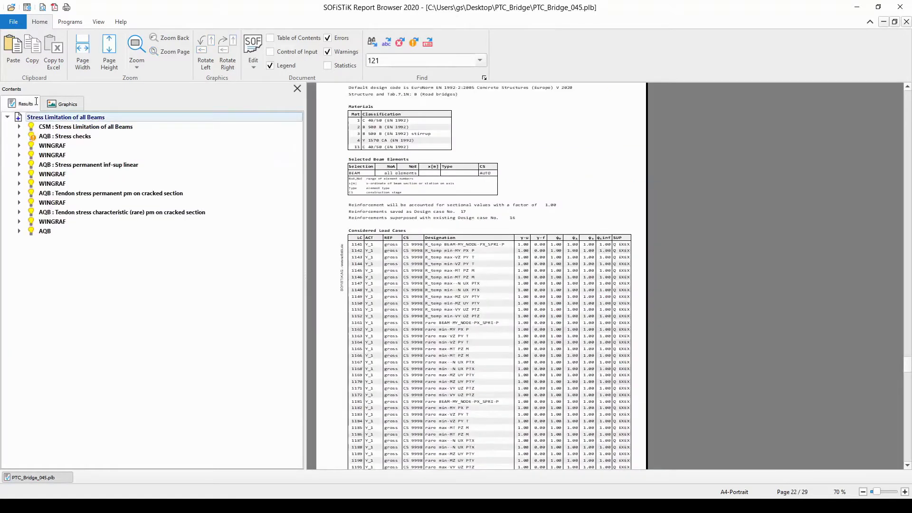
{"action": "left_click", "coordinate": [85, 127]}
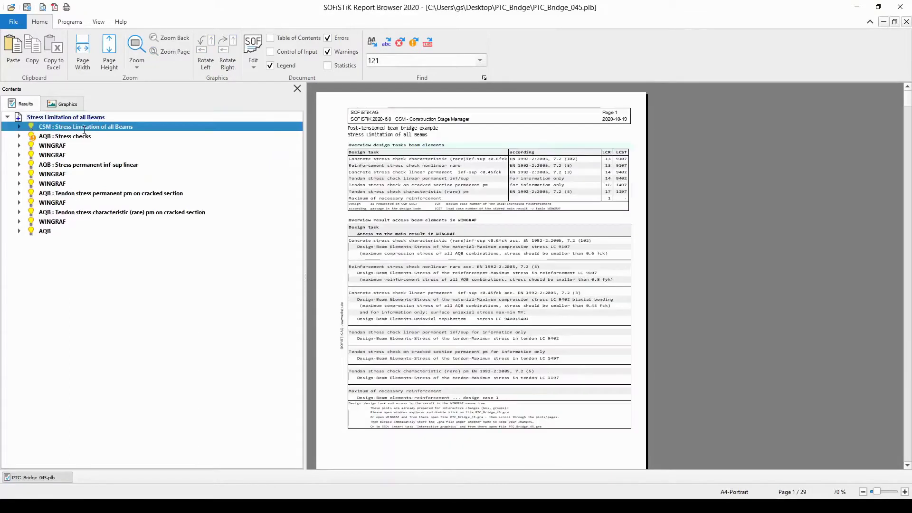
{"action": "left_click", "coordinate": [83, 58]}
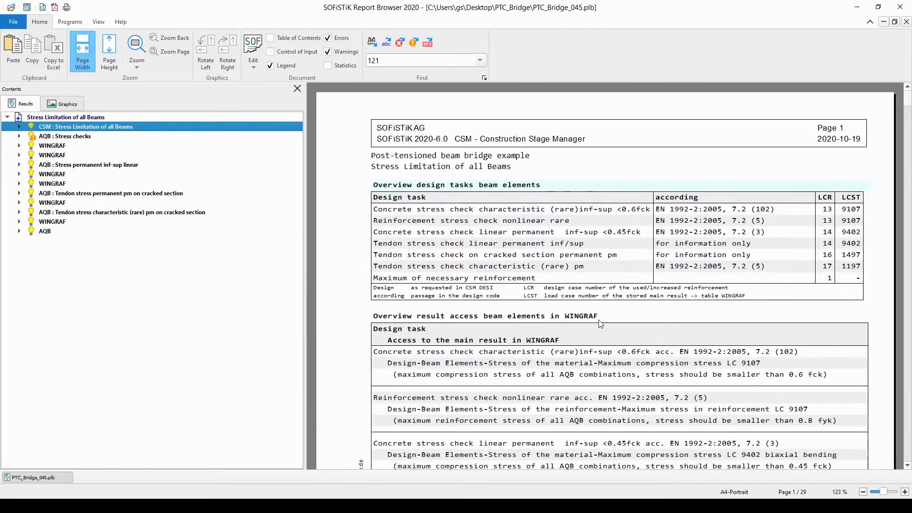
{"action": "scroll", "coordinate": [598, 325], "scroll_direction": "down", "scroll_amount": 5}
{"action": "scroll", "coordinate": [601, 325], "scroll_direction": "down", "scroll_amount": 2}
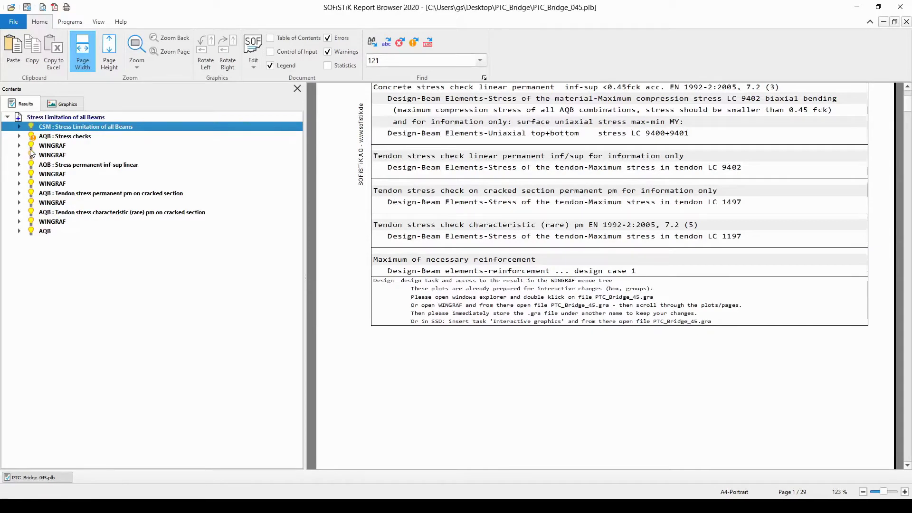
{"action": "right_click", "coordinate": [41, 125]}
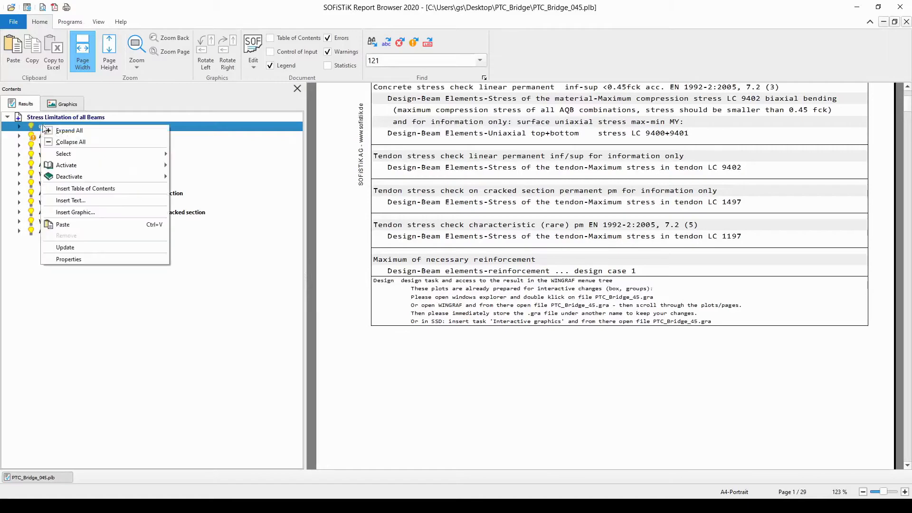
{"action": "left_click", "coordinate": [79, 141]}
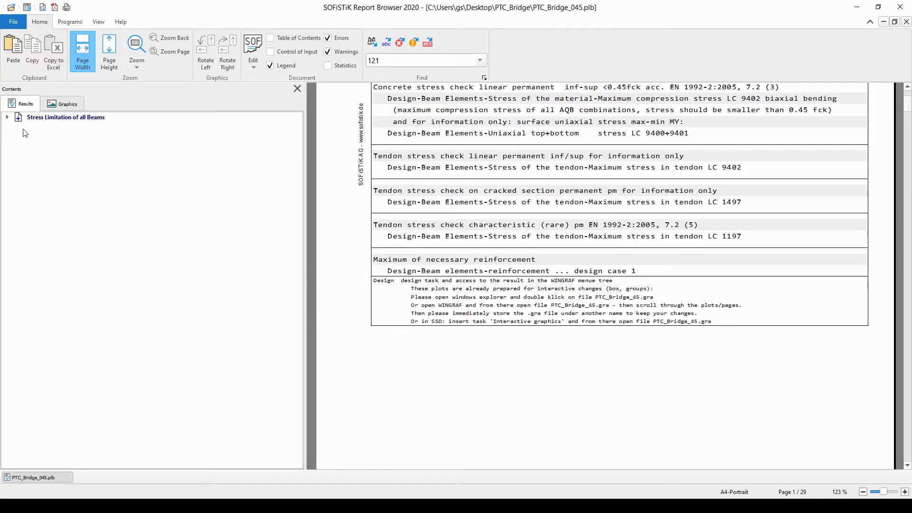
{"action": "left_click", "coordinate": [7, 117]}
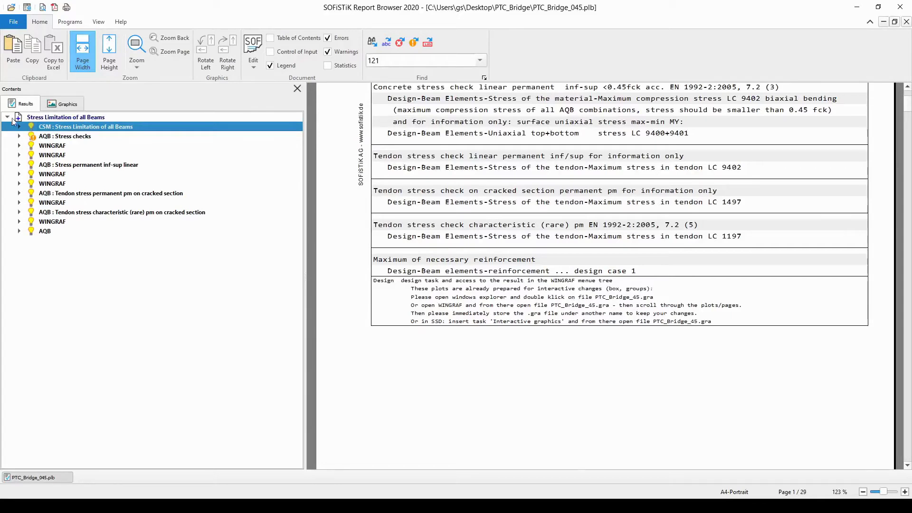
Deactivate all WINGRAF sections in the Stress Limitation of all Beams report.
{"action": "left_click", "coordinate": [35, 146]}
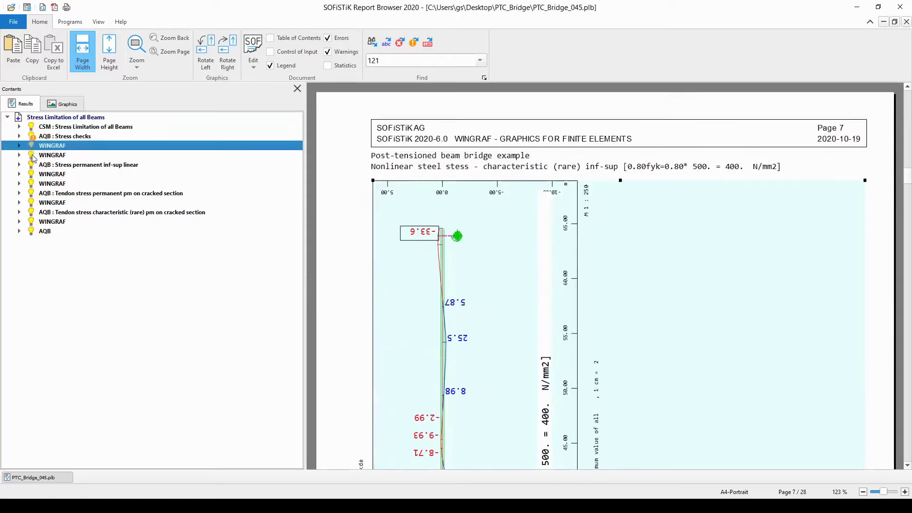
{"action": "left_click", "coordinate": [32, 156]}
{"action": "left_click", "coordinate": [31, 175]}
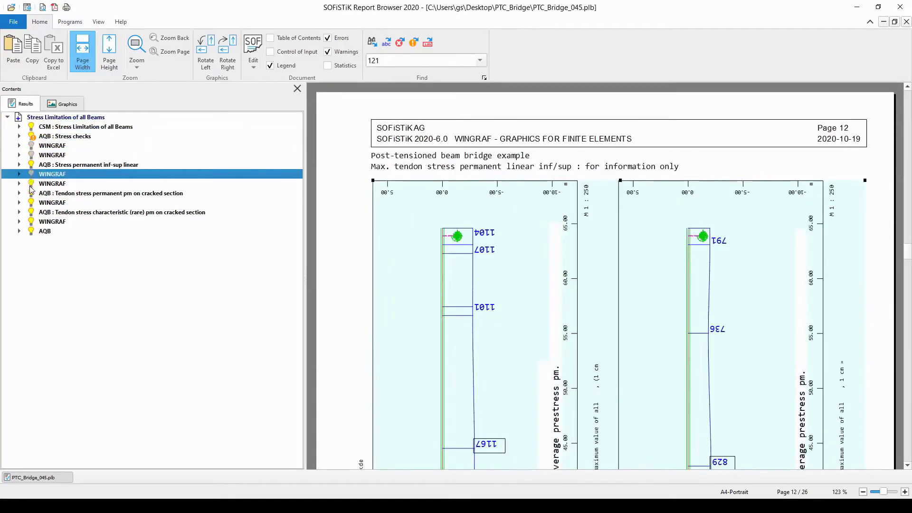
{"action": "left_click", "coordinate": [31, 186]}
{"action": "left_click", "coordinate": [32, 204]}
{"action": "left_click", "coordinate": [31, 222]}
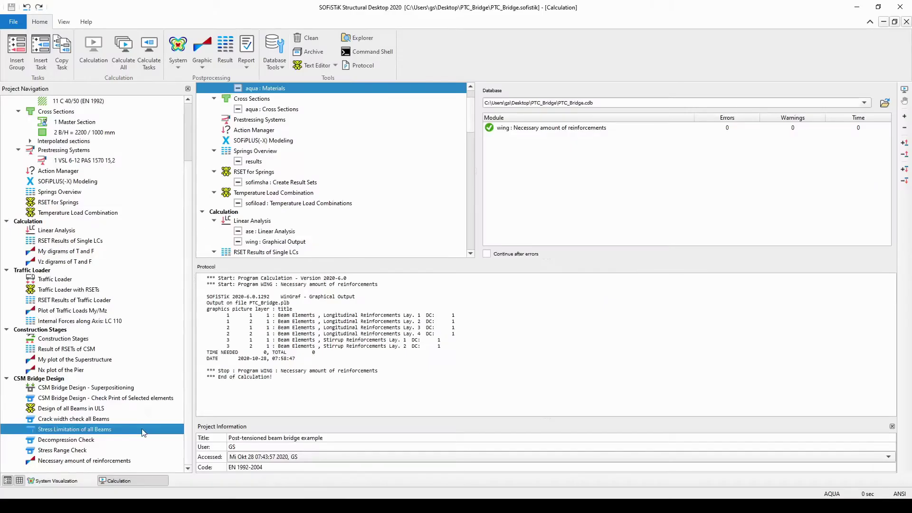
Insert an Interactive Graphics task directly after the Stress Limitation of all Beams task.
{"action": "right_click", "coordinate": [143, 432]}
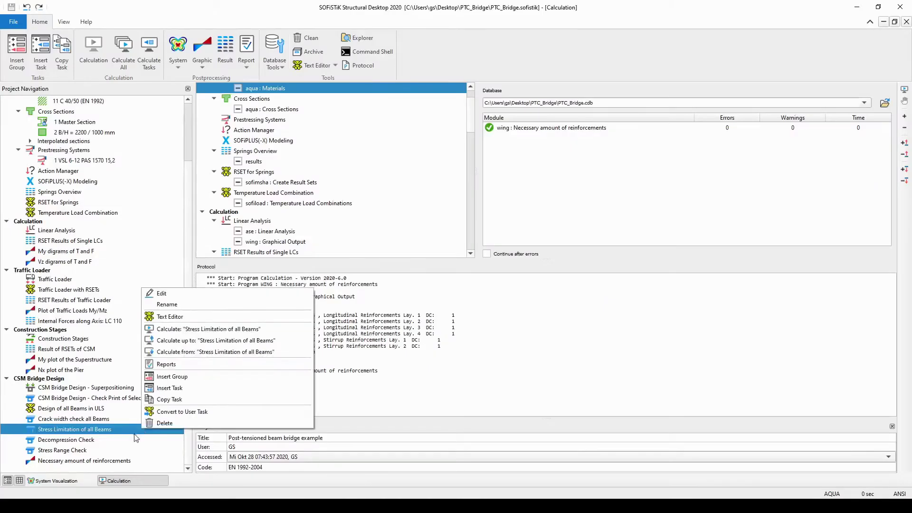
{"action": "left_click", "coordinate": [221, 389]}
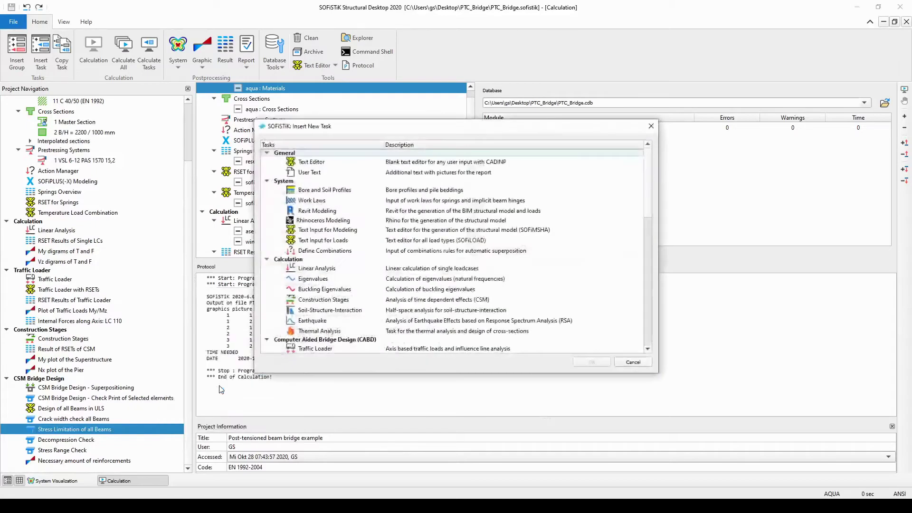
{"action": "scroll", "coordinate": [375, 227], "scroll_direction": "down", "scroll_amount": 3}
{"action": "scroll", "coordinate": [375, 227], "scroll_direction": "down", "scroll_amount": 2}
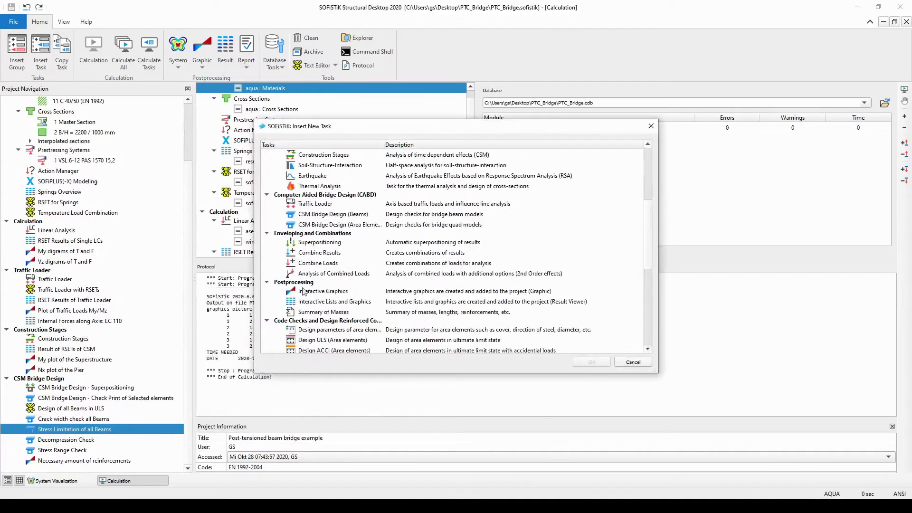
{"action": "double_click", "coordinate": [338, 291]}
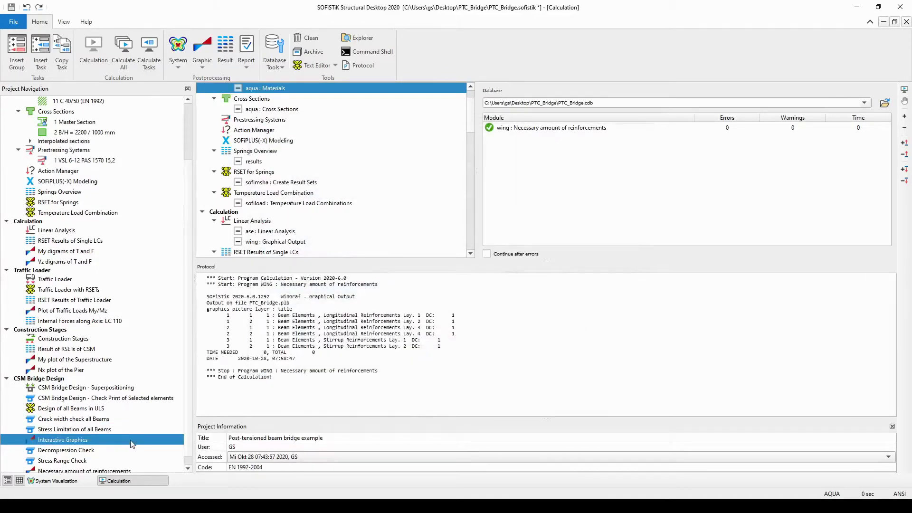
Rename the new Interactive Graphics task as Adjusted Stress Limitation Graphics.
{"action": "right_click", "coordinate": [119, 444]}
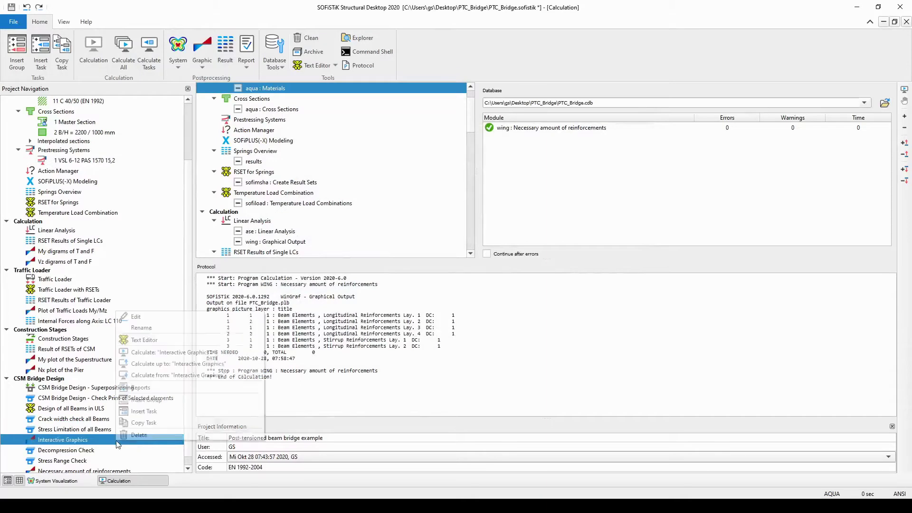
{"action": "left_click", "coordinate": [172, 328]}
{"action": "type", "text": "Adjusted Stress Limitation Graphics"}
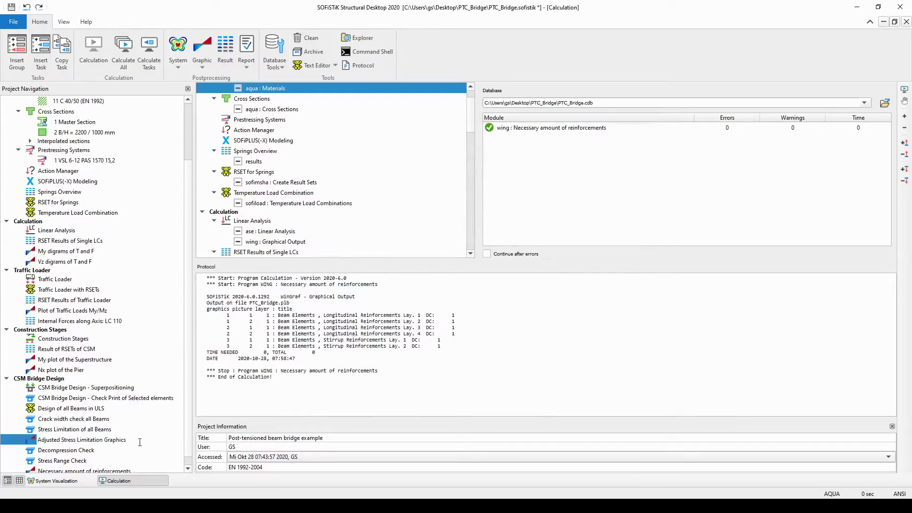
{"action": "key", "text": "Return"}
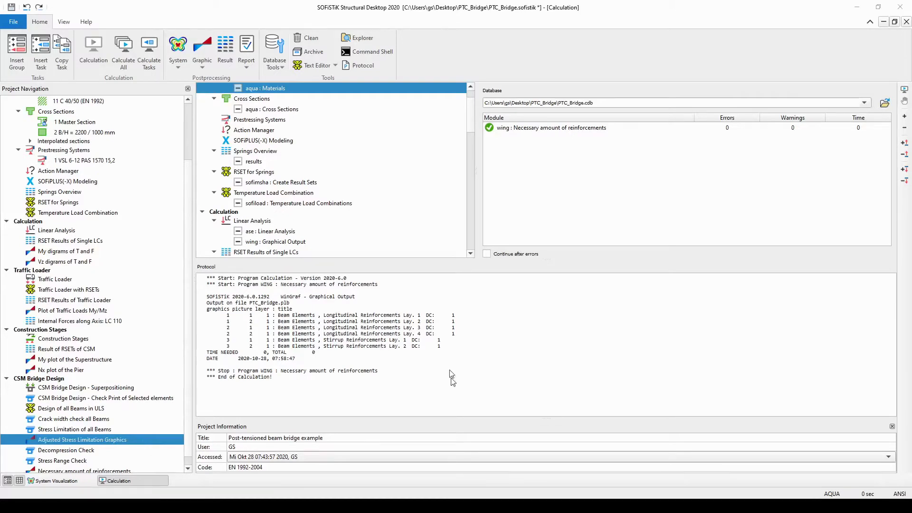
Open the Adjusted Stress Limitation Graphics task in WinGraf and load the graphics file PTC_Bridge_45.gra, discarding the current changes.
{"action": "left_click_drag", "start_coordinate": [450, 374], "coordinate": [441, 106]}
{"action": "left_click", "coordinate": [675, 105]}
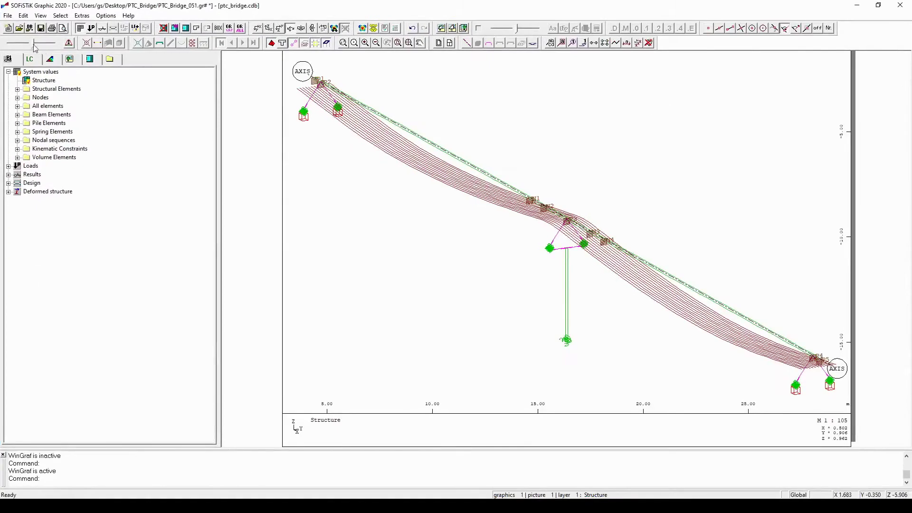
{"action": "left_click", "coordinate": [19, 29]}
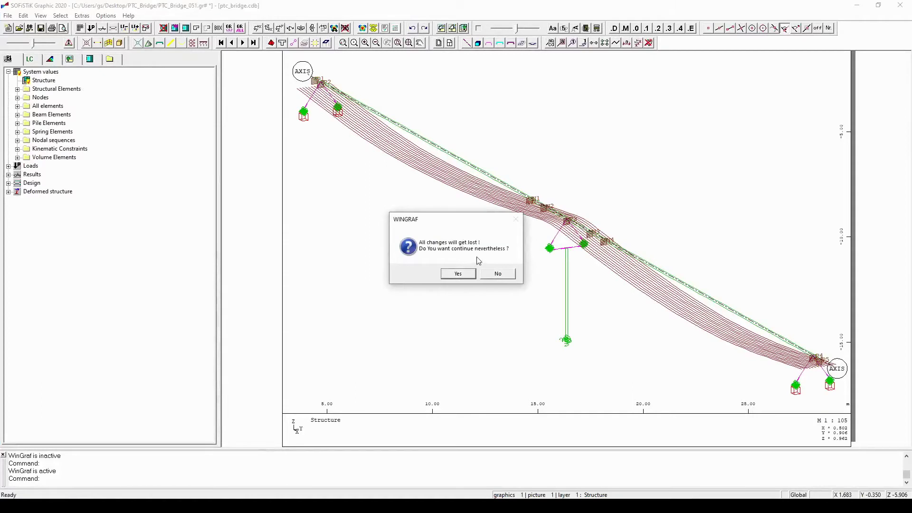
{"action": "left_click", "coordinate": [458, 274]}
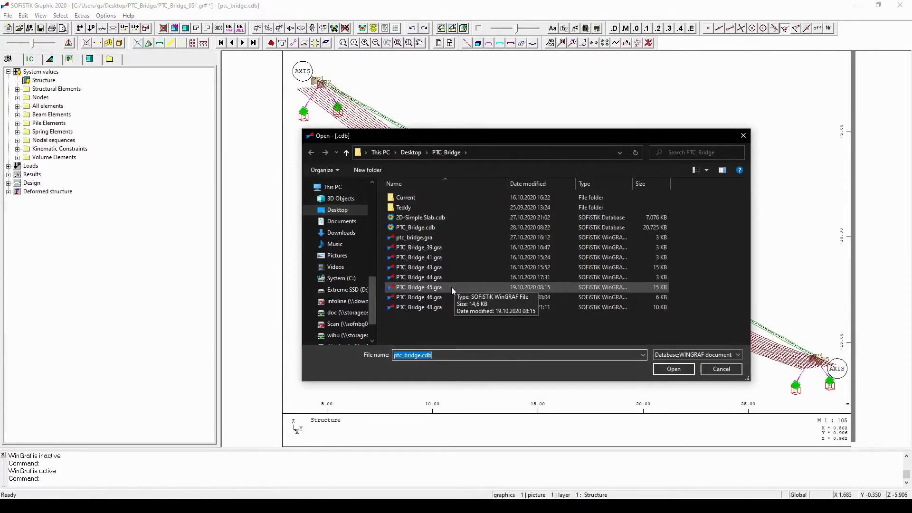
{"action": "left_click", "coordinate": [452, 287]}
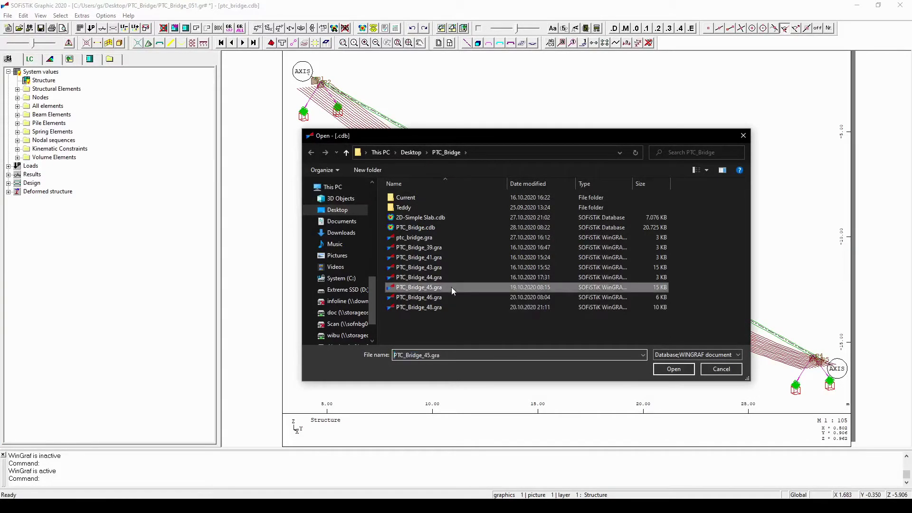
{"action": "left_click", "coordinate": [675, 369]}
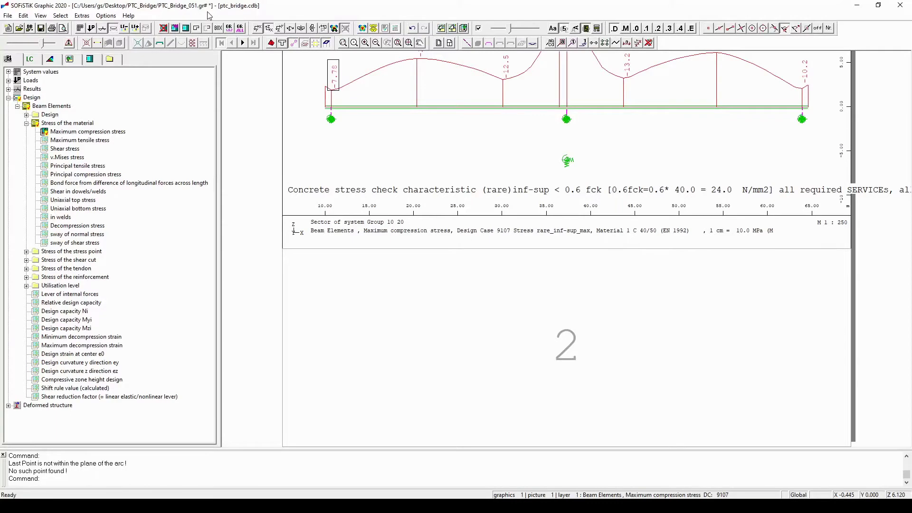
List the loaded graphics and examine the maximum compression, reinforcement and uniaxial top stress plots.
{"action": "left_click", "coordinate": [78, 63]}
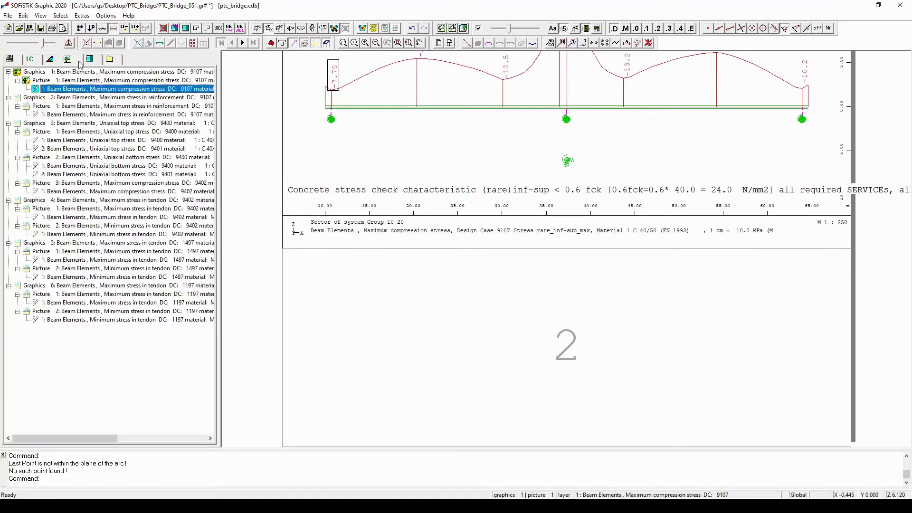
{"action": "key", "text": "alt"}
{"action": "left_click", "coordinate": [52, 72]}
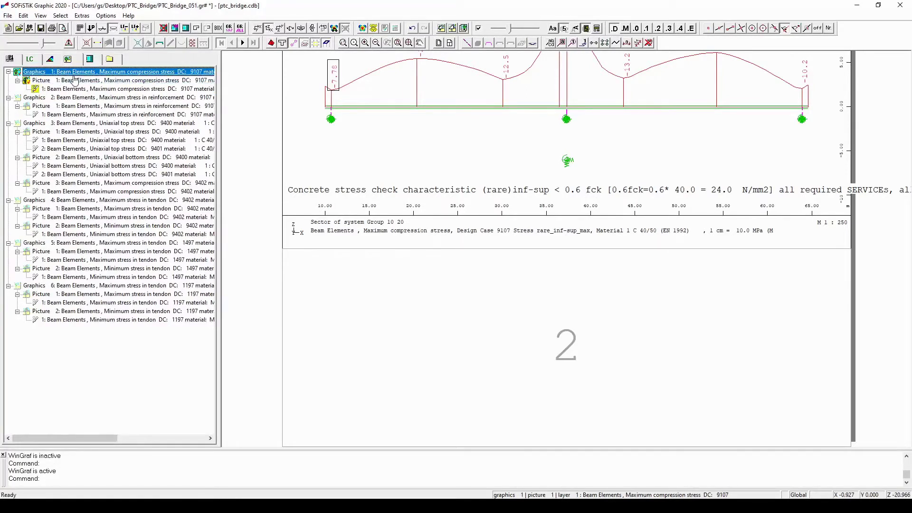
{"action": "left_click", "coordinate": [61, 99]}
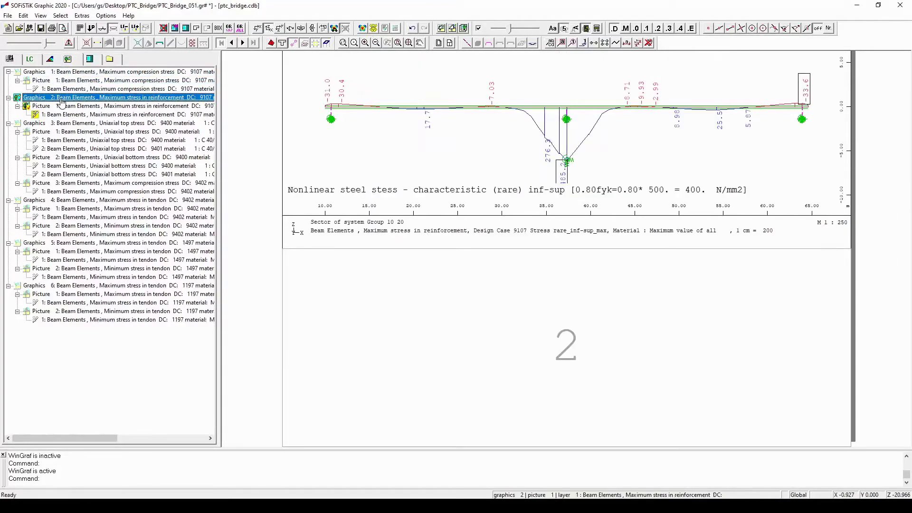
{"action": "left_click", "coordinate": [56, 123]}
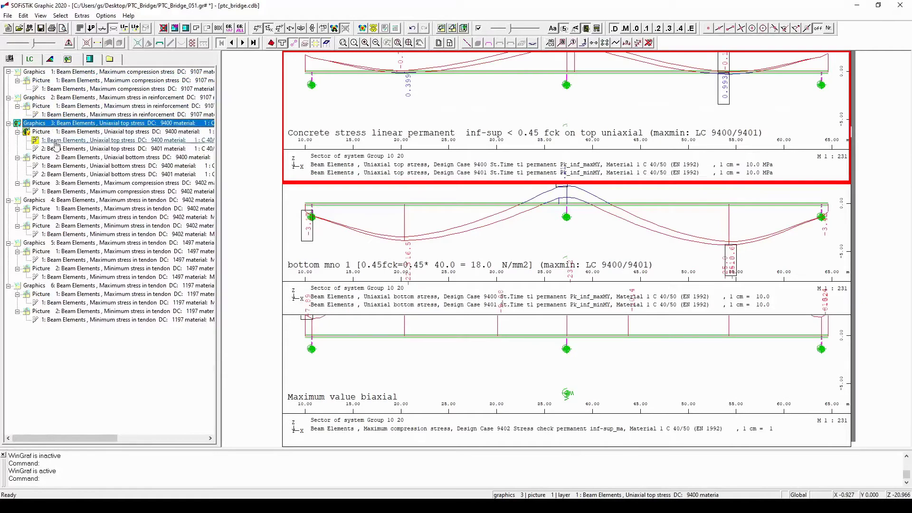
{"action": "key", "text": "alt"}
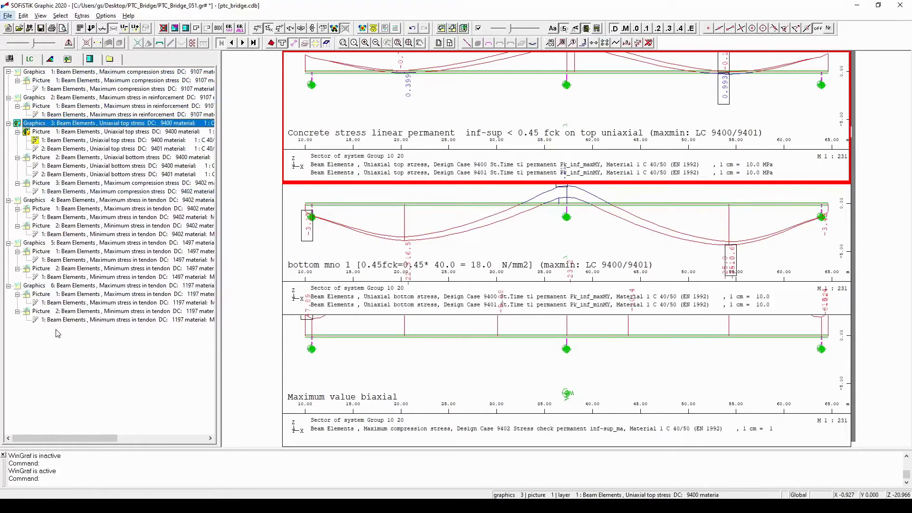
{"action": "left_click", "coordinate": [56, 75]}
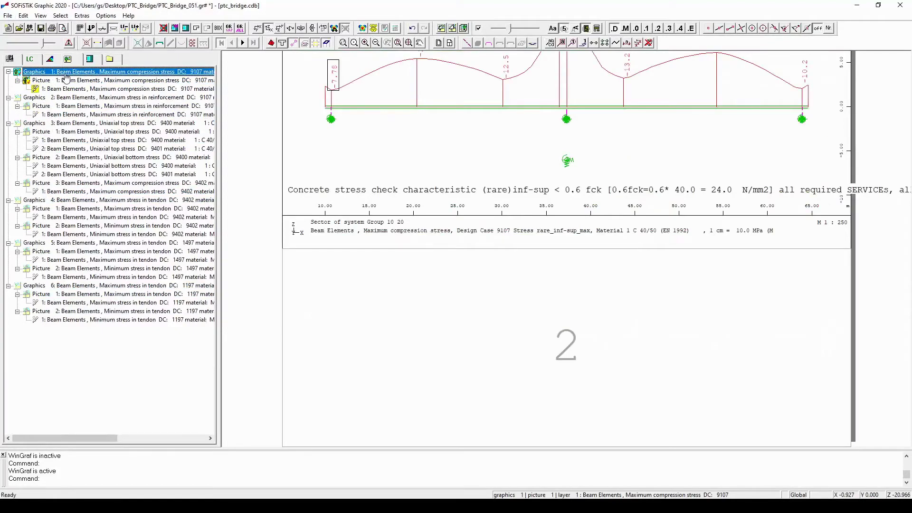
{"action": "key", "text": "alt"}
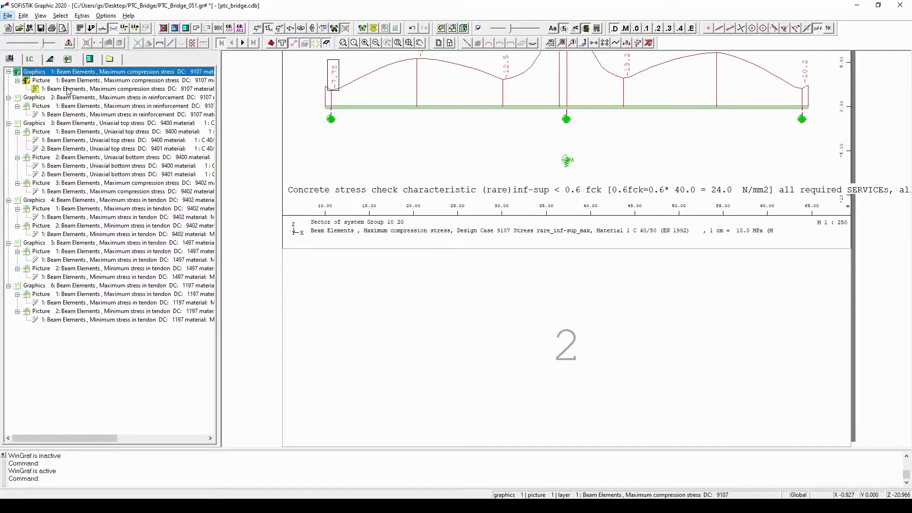
Reduce the diagram scale of the maximum compression stress layer to 1 cm = 40.9 MPa.
{"action": "left_click", "coordinate": [67, 89]}
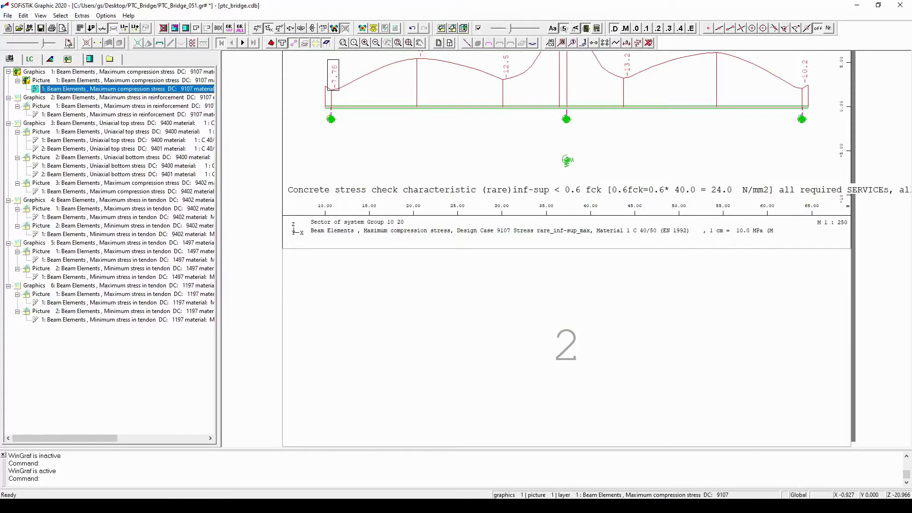
{"action": "left_click_drag", "start_coordinate": [42, 44], "coordinate": [24, 46]}
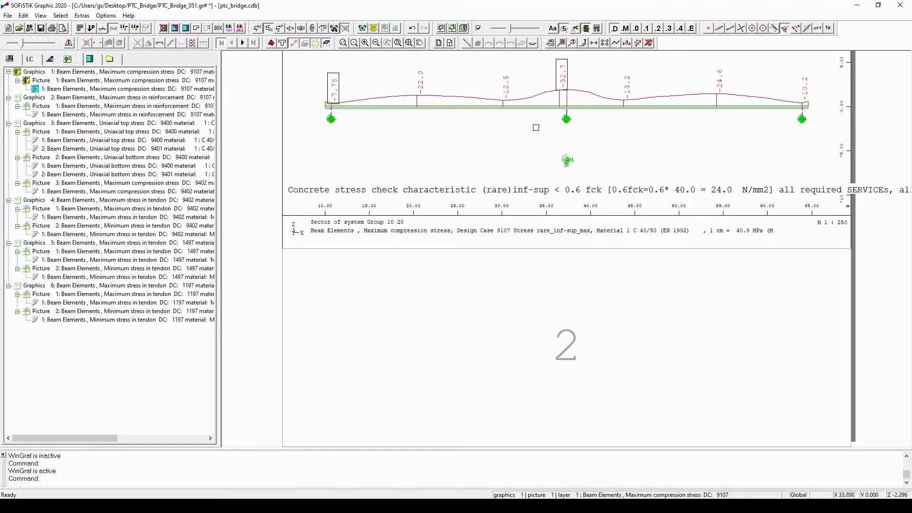
{"action": "left_click", "coordinate": [527, 127]}
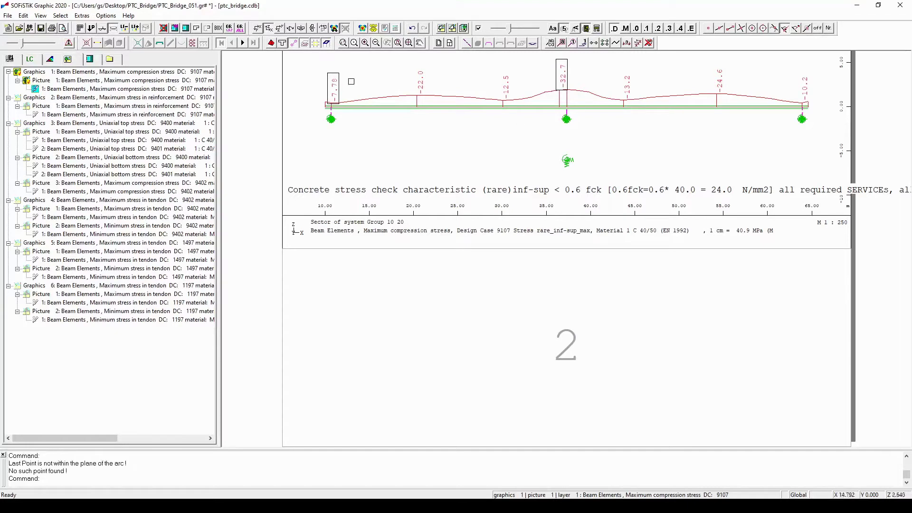
Hide the springs of groups 10 and 20 and the constraints of group 20 in the maximum compression stress graphic.
{"action": "left_click", "coordinate": [230, 29]}
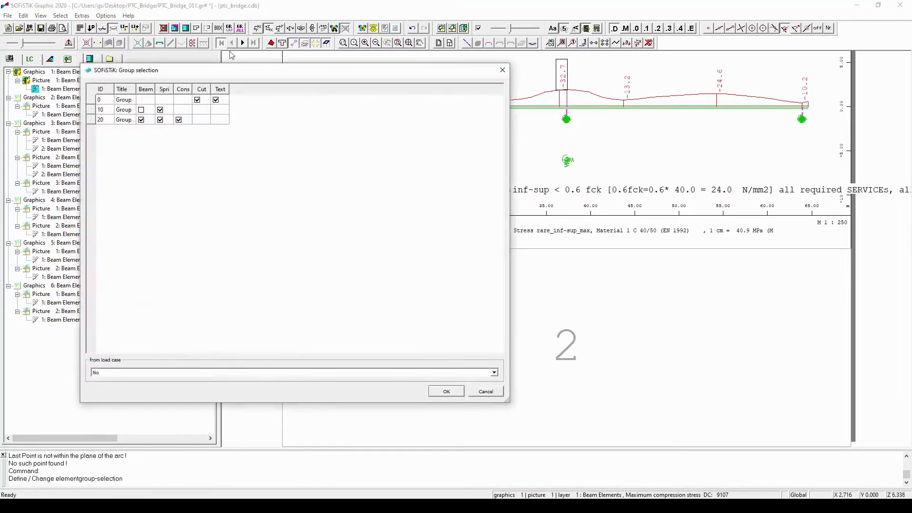
{"action": "left_click", "coordinate": [179, 120]}
{"action": "left_click", "coordinate": [179, 120]}
{"action": "left_click", "coordinate": [160, 110]}
{"action": "left_click", "coordinate": [160, 119]}
{"action": "left_click", "coordinate": [444, 391]}
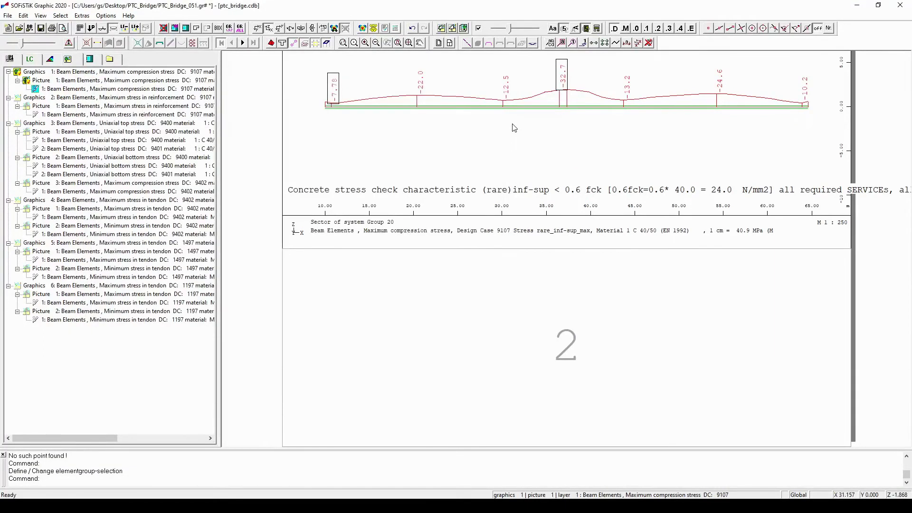
{"action": "left_click", "coordinate": [394, 117]}
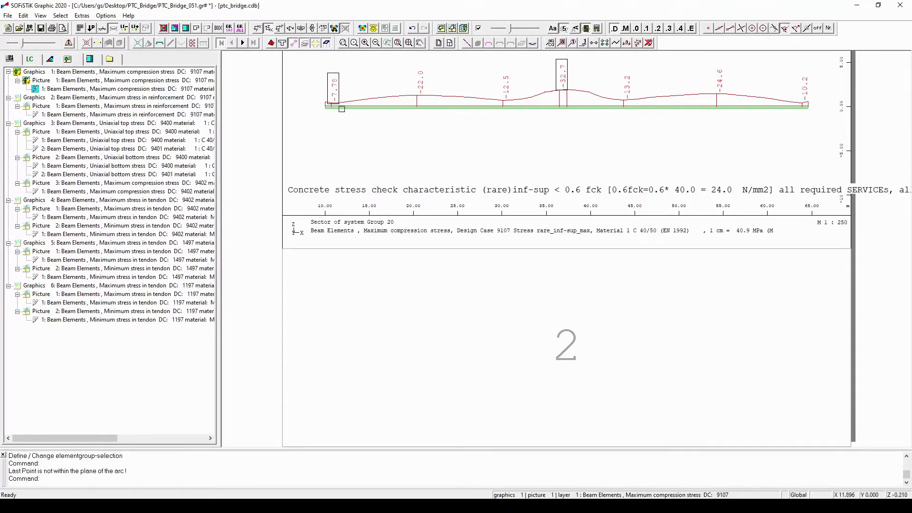
Set the number of pictures in height to 1 for the maximum compression stress drawing.
{"action": "left_click", "coordinate": [450, 44]}
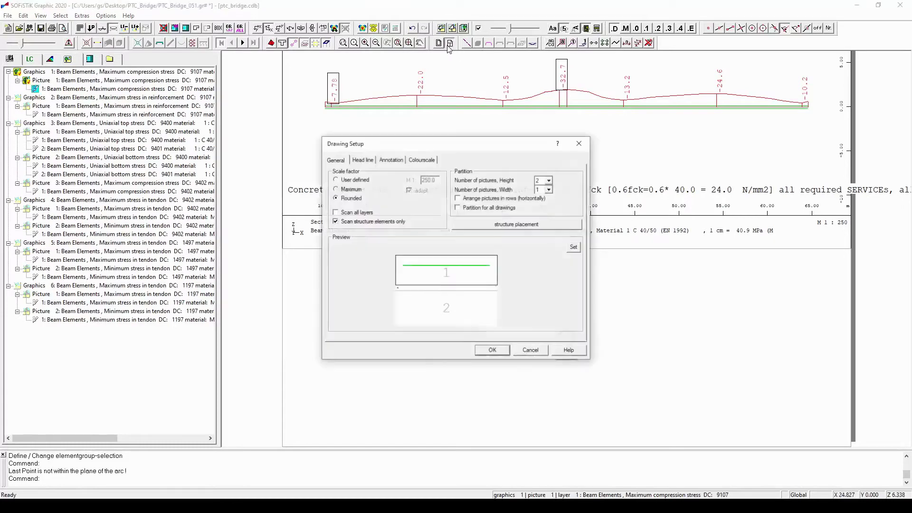
{"action": "left_click", "coordinate": [550, 181]}
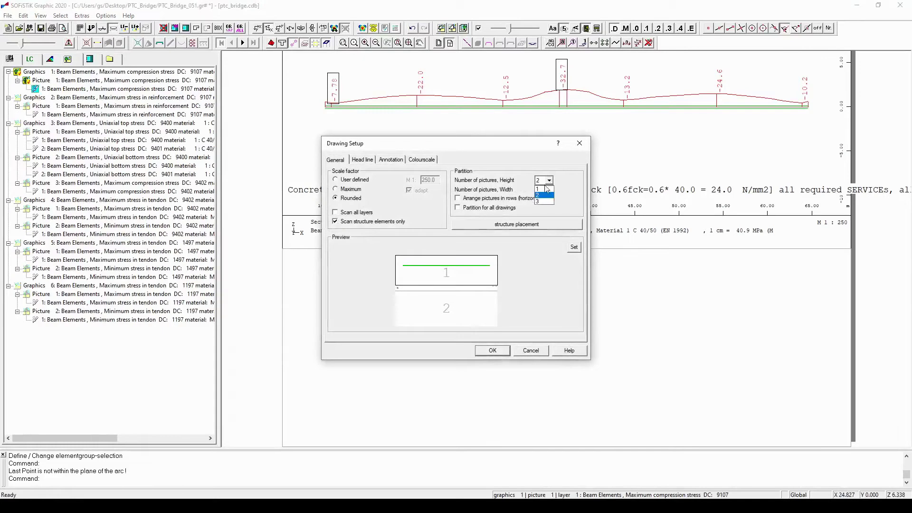
{"action": "left_click", "coordinate": [542, 189]}
{"action": "left_click", "coordinate": [493, 351]}
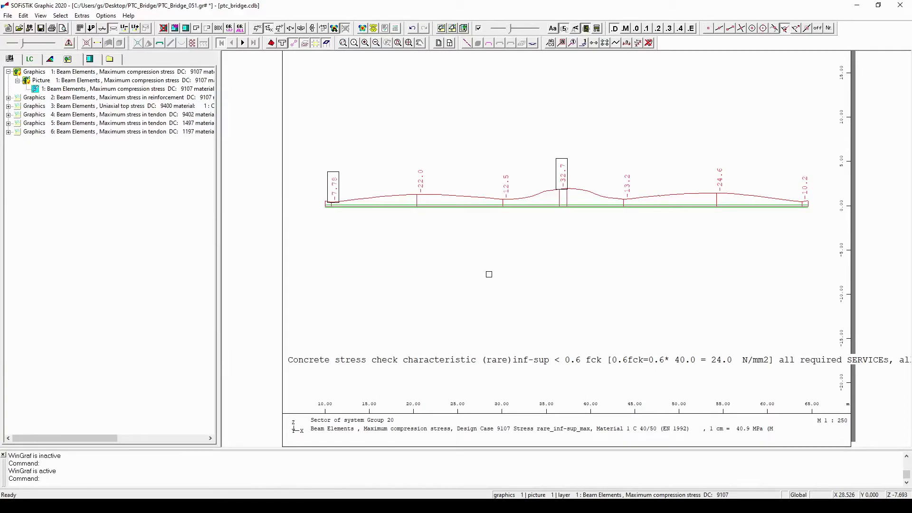
{"action": "left_click", "coordinate": [489, 275]}
Set the text height of the concrete stress check note to 0.30 cm.
{"action": "left_click", "coordinate": [23, 16]}
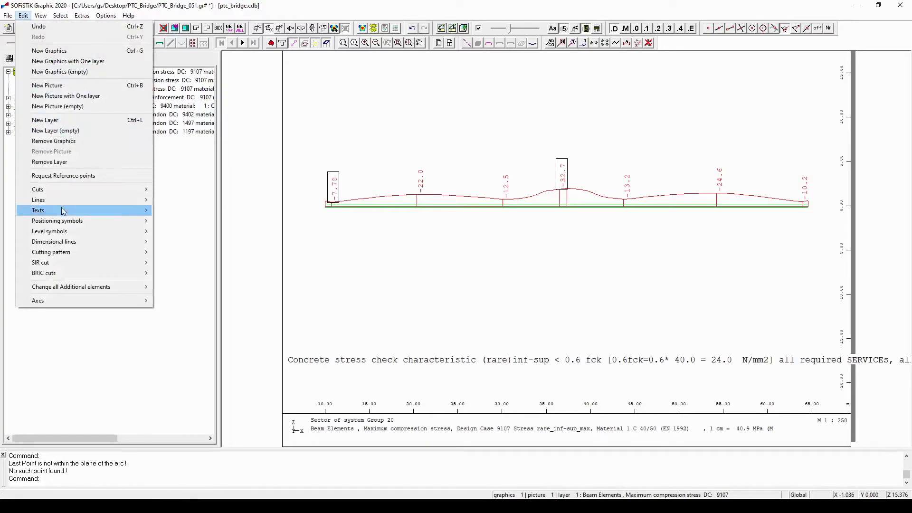
{"action": "mouse_move", "coordinate": [64, 213]}
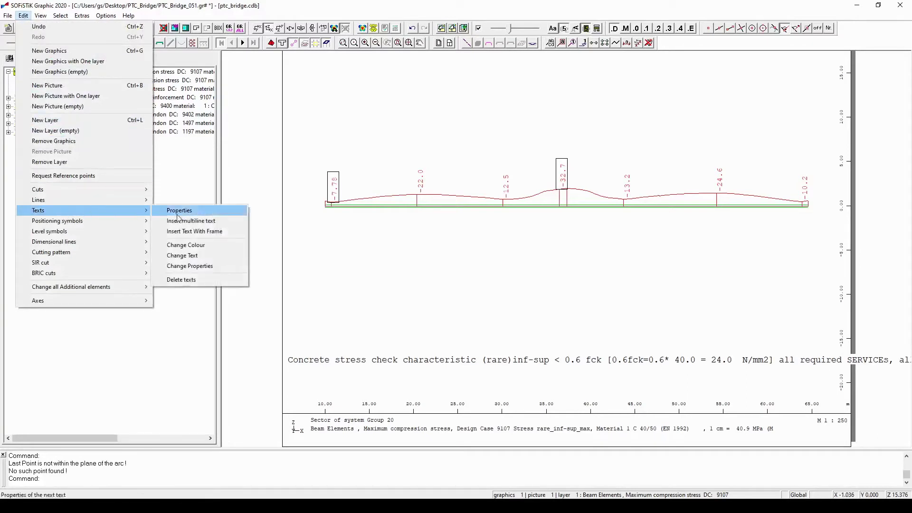
{"action": "left_click", "coordinate": [207, 267]}
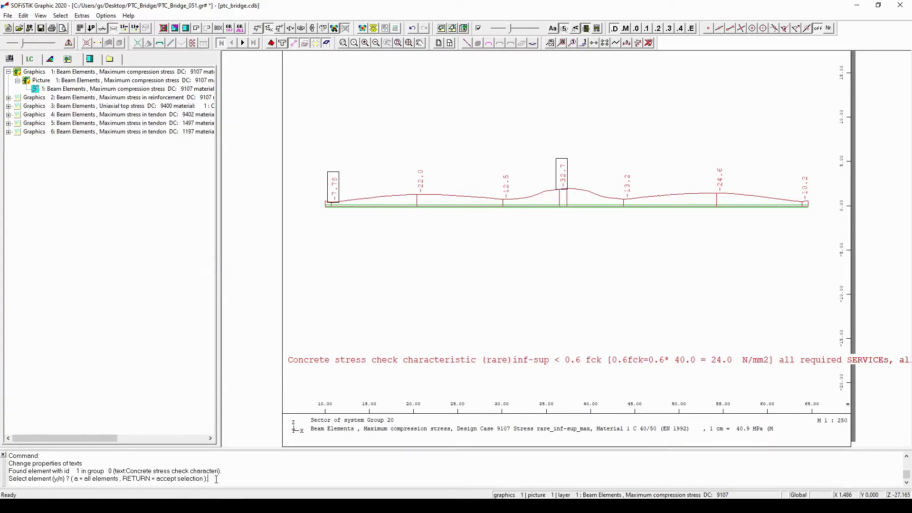
{"action": "type", "text": "y"}
{"action": "key", "text": "Return"}
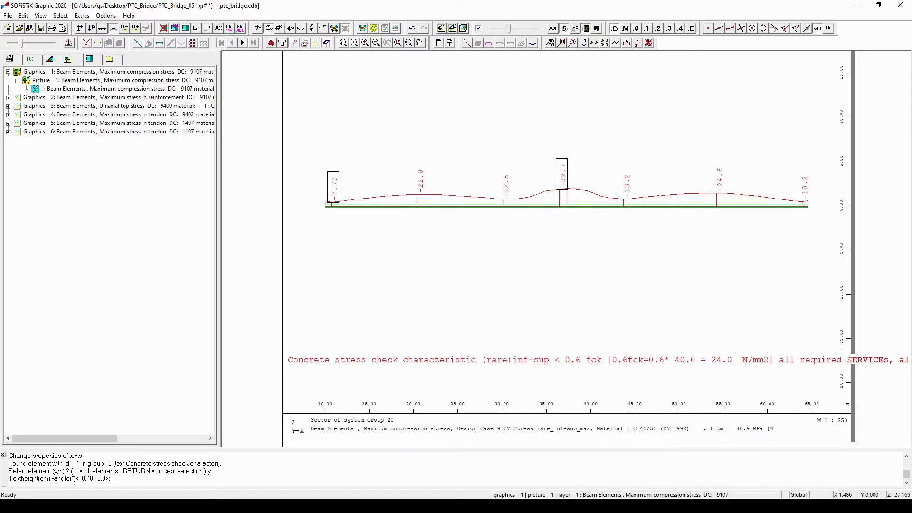
{"action": "type", "text": "0.30"}
{"action": "key", "text": "Return"}
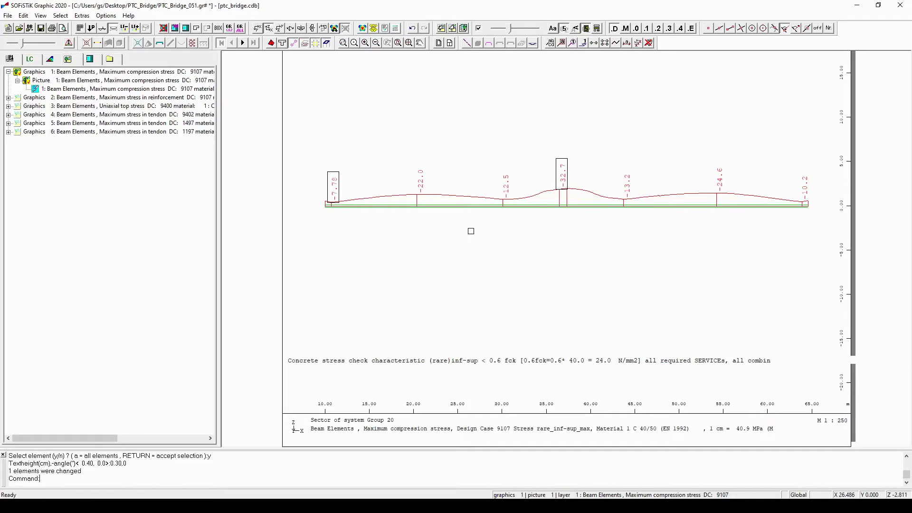
Activate the maximum stress in reinforcement layer of Graphics 2 and set its drawing to 1 picture in height.
{"action": "left_click", "coordinate": [8, 97]}
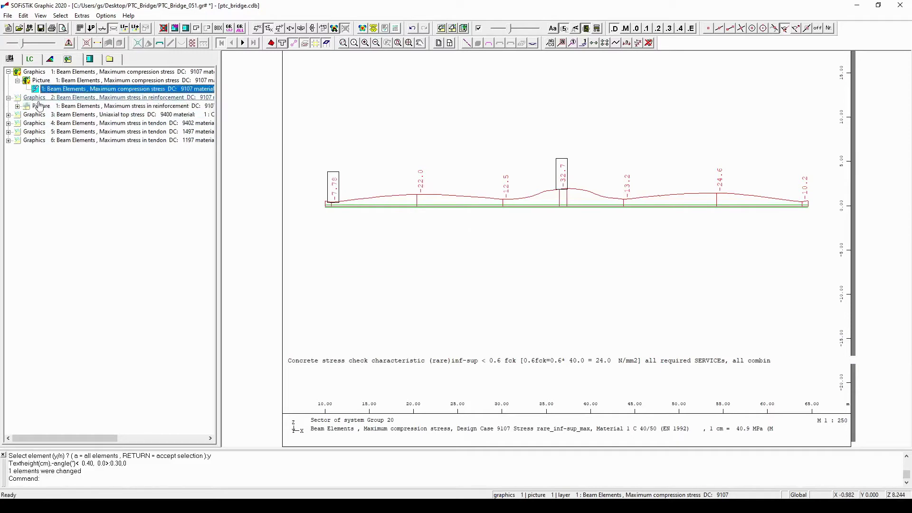
{"action": "left_click", "coordinate": [40, 107]}
{"action": "left_click", "coordinate": [17, 106]}
{"action": "left_click", "coordinate": [57, 115]}
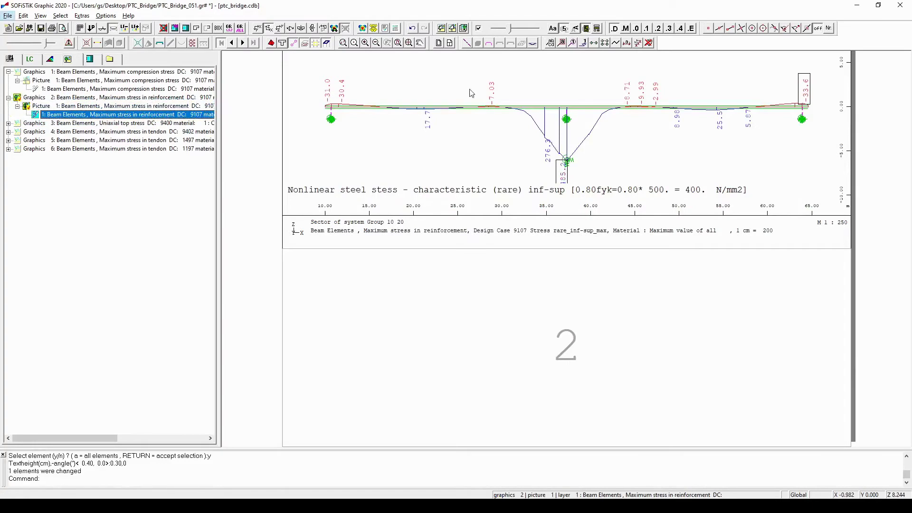
{"action": "left_click", "coordinate": [449, 43]}
{"action": "left_click", "coordinate": [550, 181]}
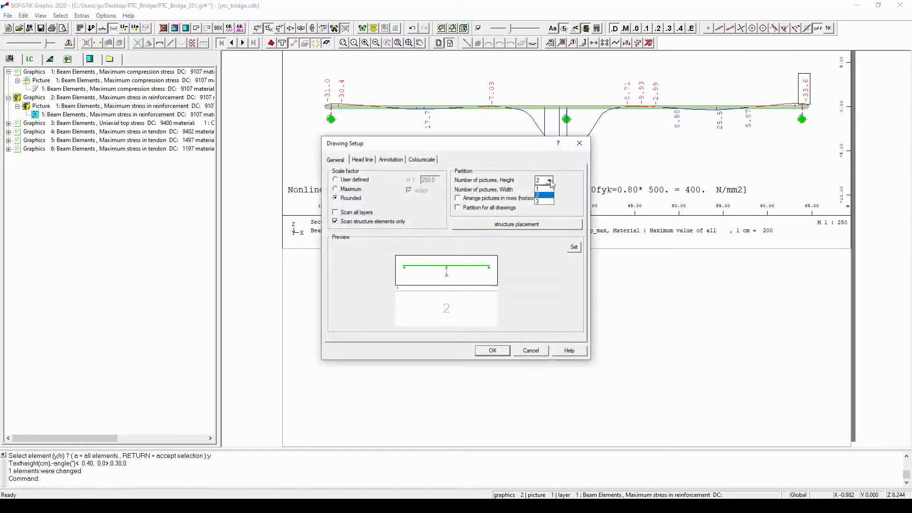
{"action": "left_click", "coordinate": [545, 191]}
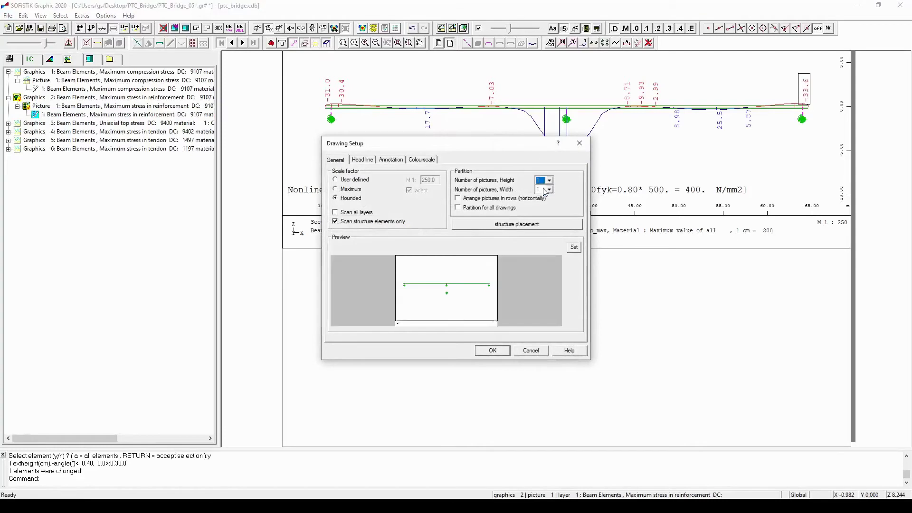
{"action": "left_click", "coordinate": [504, 353]}
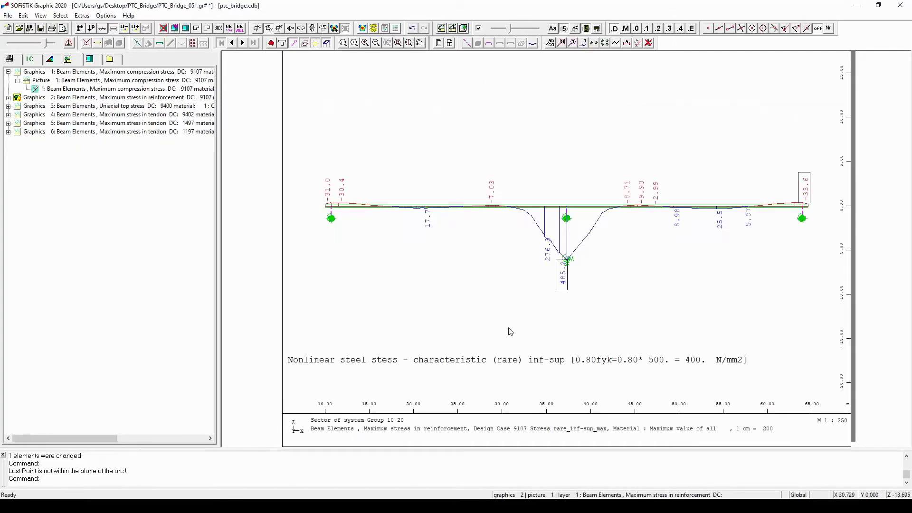
Hide the springs of groups 10 and 20 and group 20's constraints in the reinforcement stress graphic, and enlarge its curve to 1 cm = 152.
{"action": "left_click", "coordinate": [229, 29]}
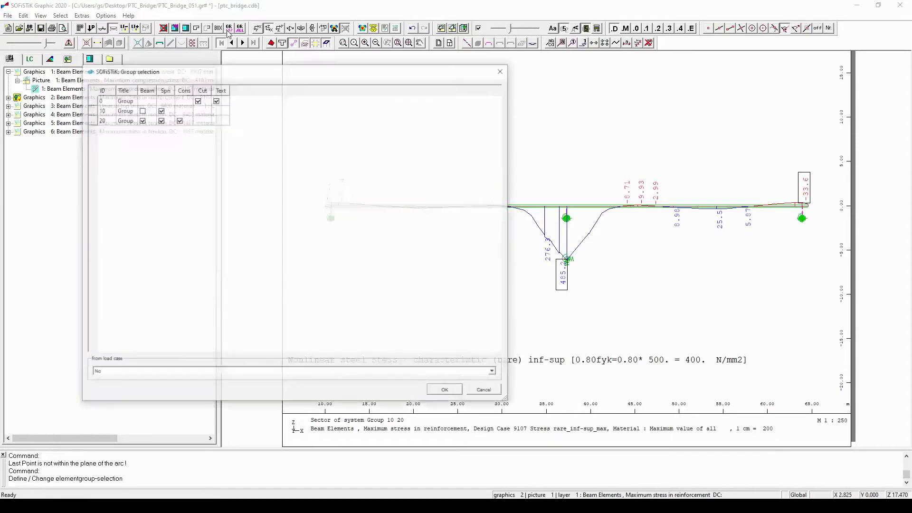
{"action": "left_click", "coordinate": [161, 110]}
{"action": "left_click", "coordinate": [160, 119]}
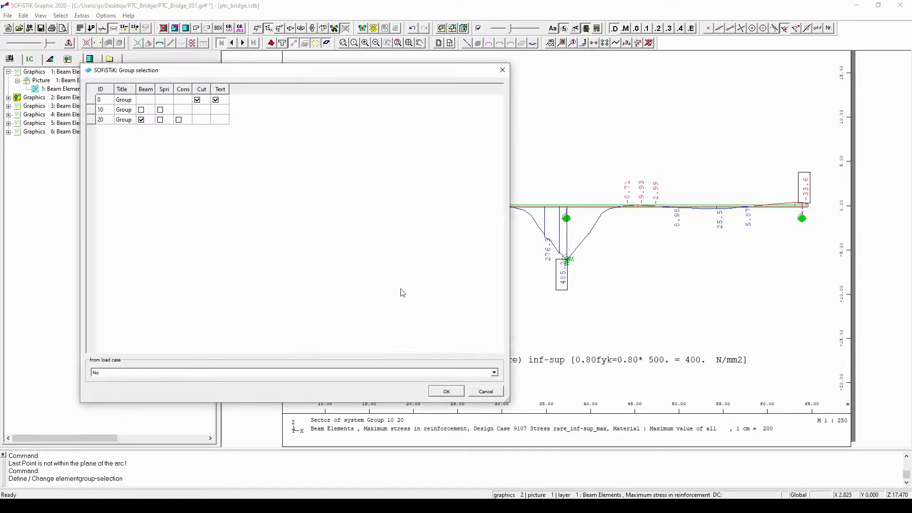
{"action": "left_click", "coordinate": [447, 392]}
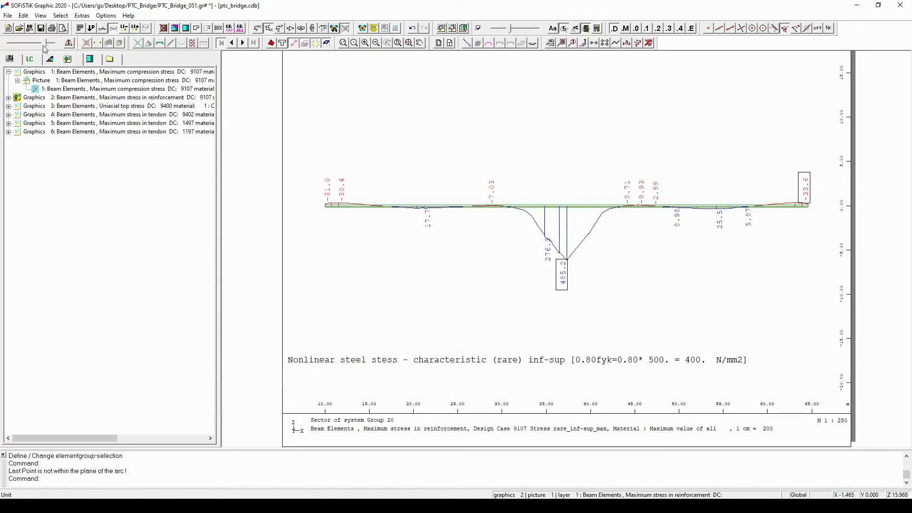
{"action": "left_click_drag", "start_coordinate": [47, 44], "coordinate": [50, 45]}
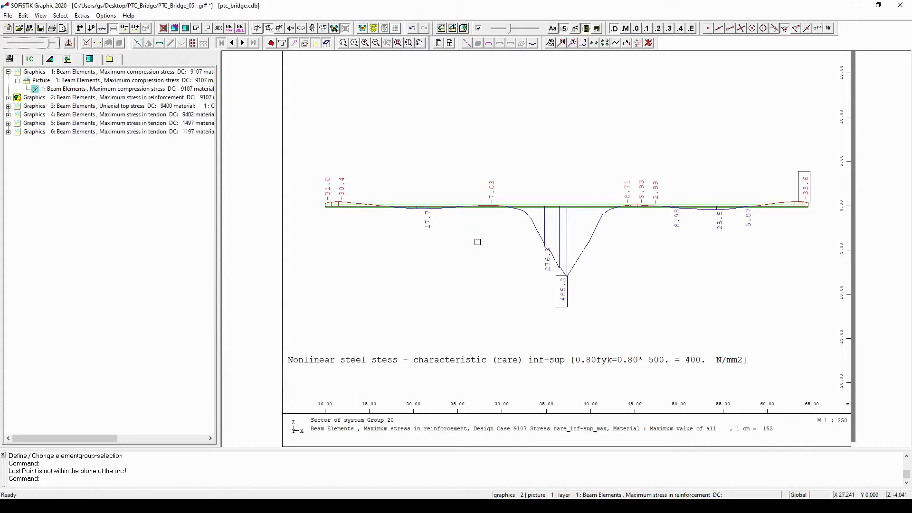
Create a new graphics entry from Graphics 3, the uniaxial top stress drawing of design case 9400.
{"action": "left_click", "coordinate": [8, 106]}
{"action": "left_click", "coordinate": [31, 107]}
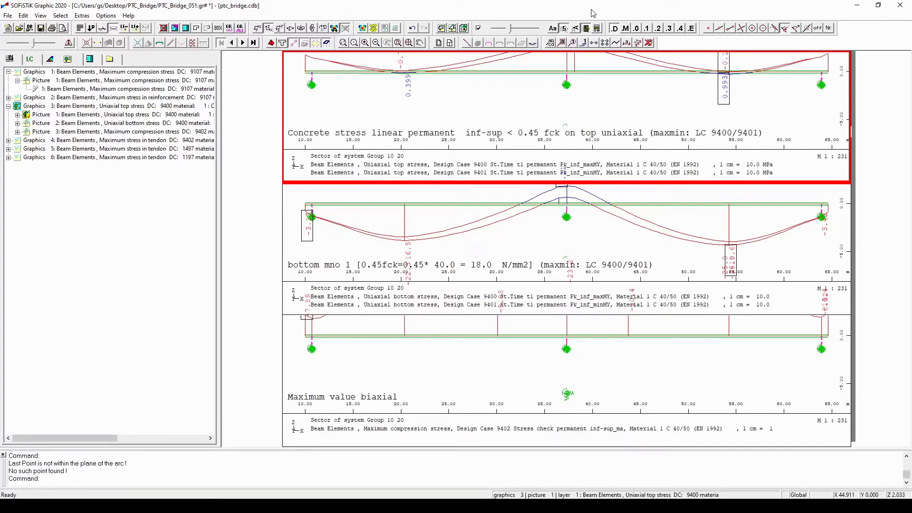
{"action": "right_click", "coordinate": [60, 110]}
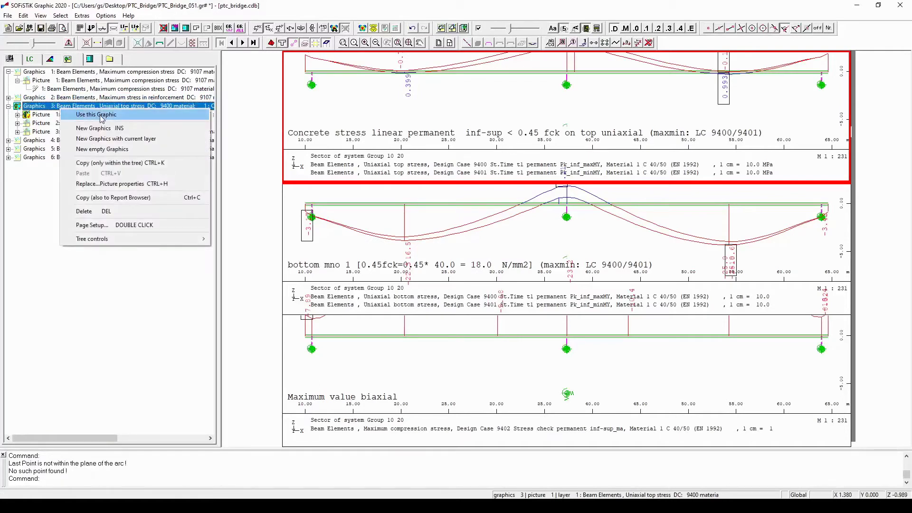
{"action": "left_click", "coordinate": [154, 129]}
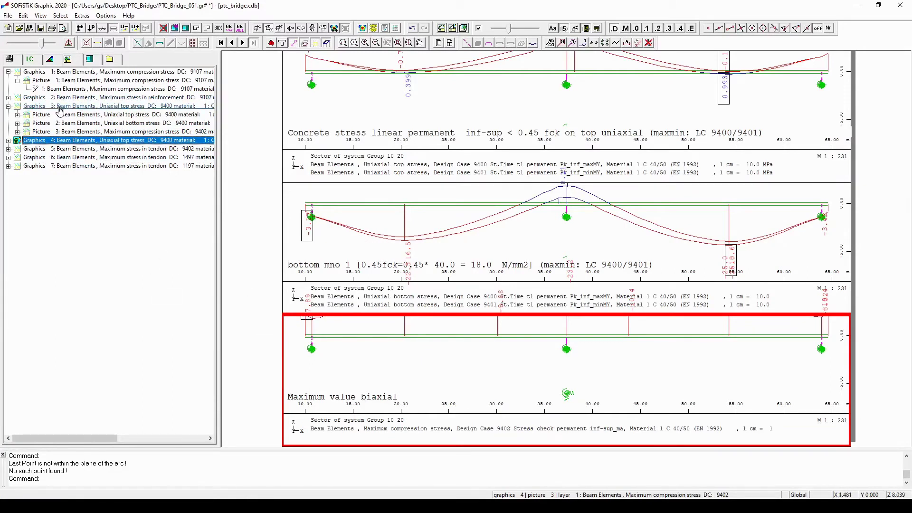
{"action": "key", "text": "alt"}
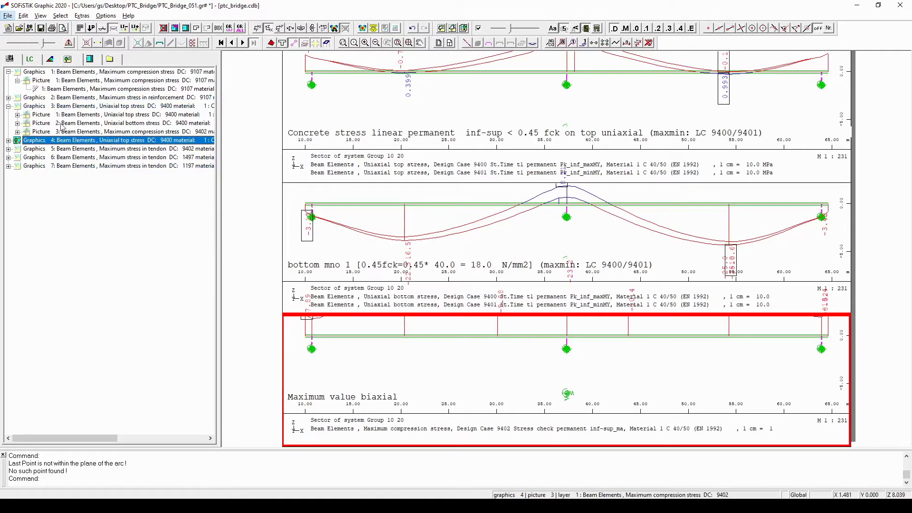
Set Graphics 3 to 2 pictures in height with a user-defined scale of 1:250 and scale adaptation turned off.
{"action": "left_click", "coordinate": [44, 106]}
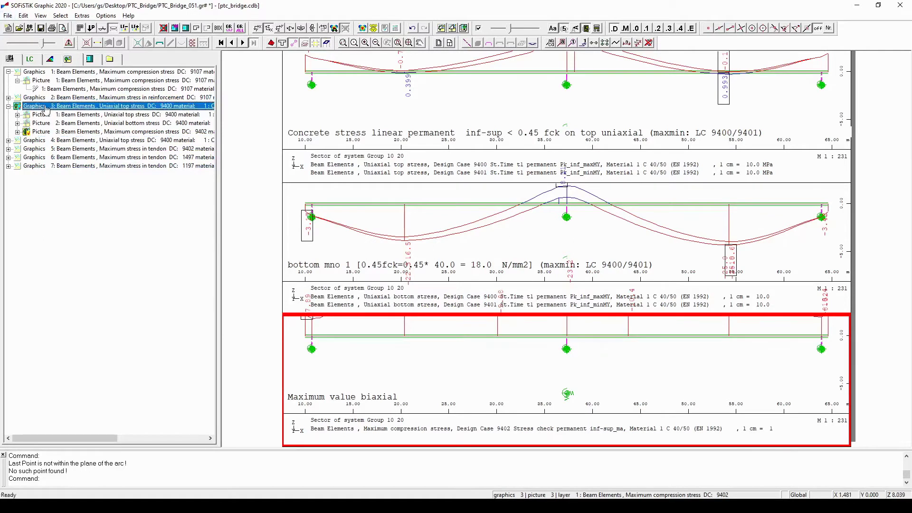
{"action": "left_click", "coordinate": [451, 46]}
{"action": "left_click", "coordinate": [549, 181]}
{"action": "left_click", "coordinate": [542, 195]}
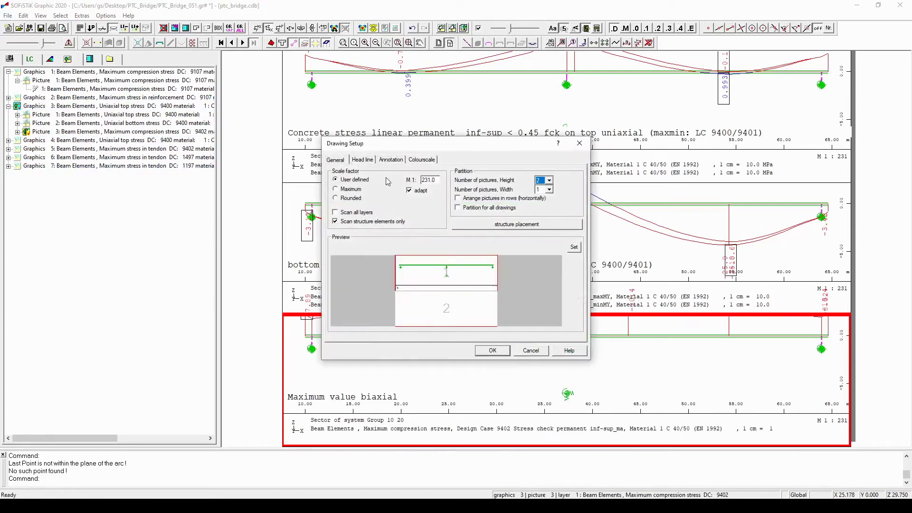
{"action": "left_click", "coordinate": [437, 179]}
{"action": "double_click", "coordinate": [437, 180]}
{"action": "type", "text": "250"}
{"action": "left_click", "coordinate": [414, 193]}
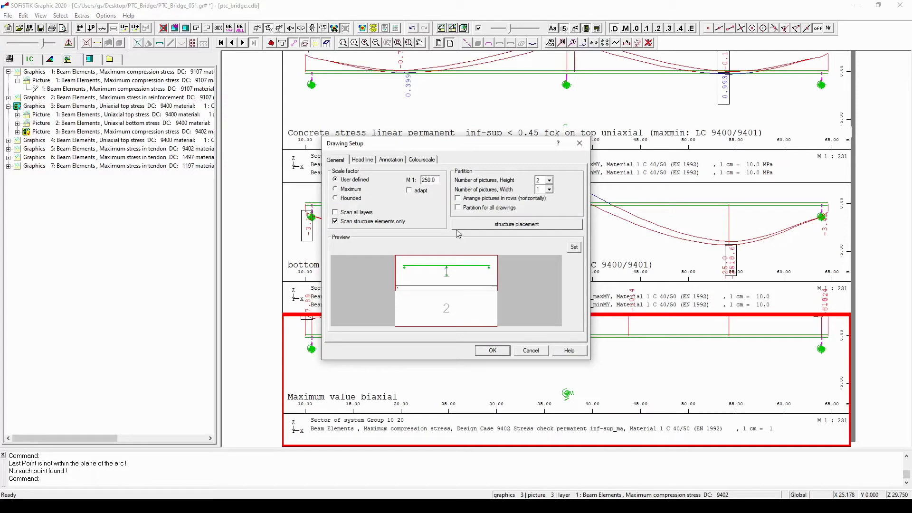
{"action": "left_click", "coordinate": [501, 354]}
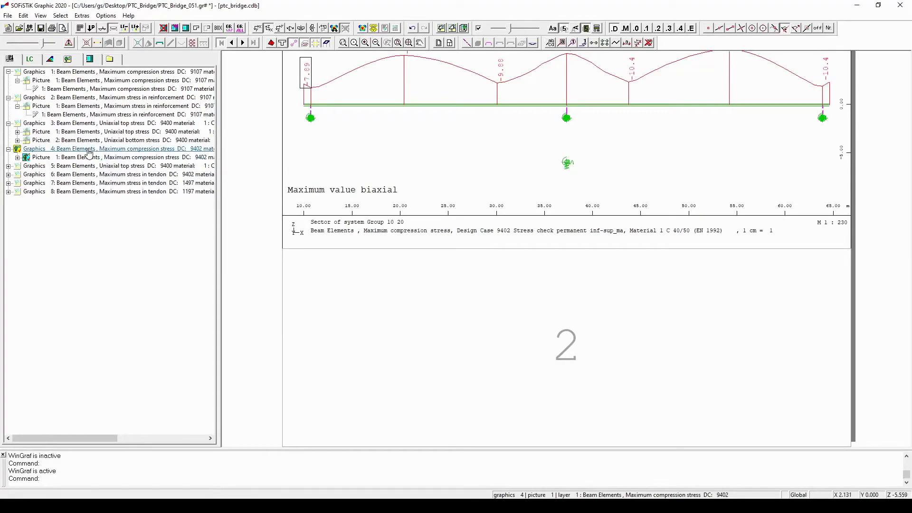
Hide the springs of groups 10 and 20 and the constraints of group 20 in the uniaxial top stress picture of Graphics 3.
{"action": "left_click", "coordinate": [77, 124]}
{"action": "double_click", "coordinate": [59, 131]}
{"action": "left_click", "coordinate": [64, 133]}
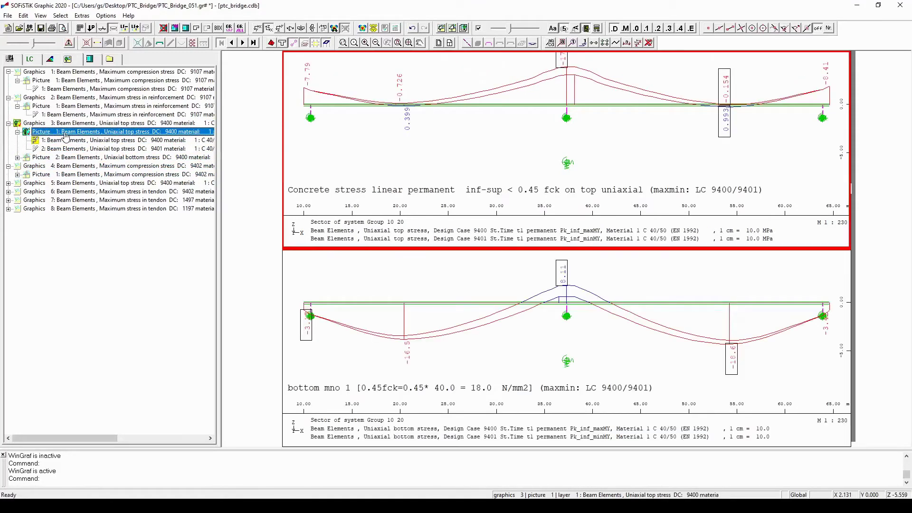
{"action": "key", "text": "alt"}
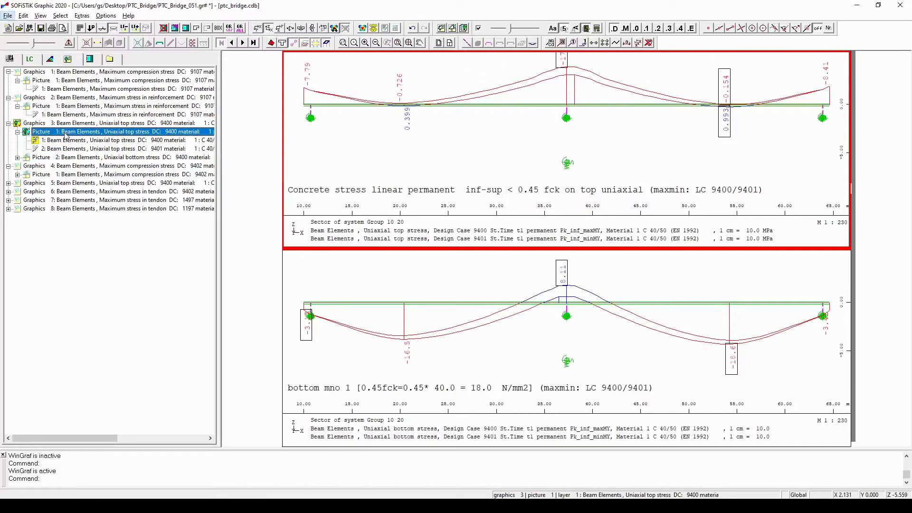
{"action": "left_click", "coordinate": [230, 28]}
{"action": "left_click", "coordinate": [160, 110]}
{"action": "left_click", "coordinate": [160, 119]}
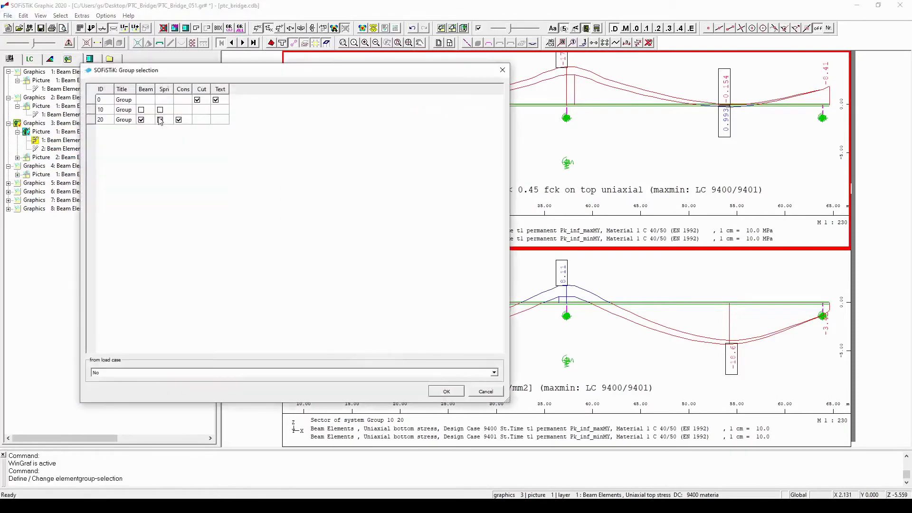
{"action": "left_click", "coordinate": [179, 120]}
{"action": "left_click", "coordinate": [447, 391]}
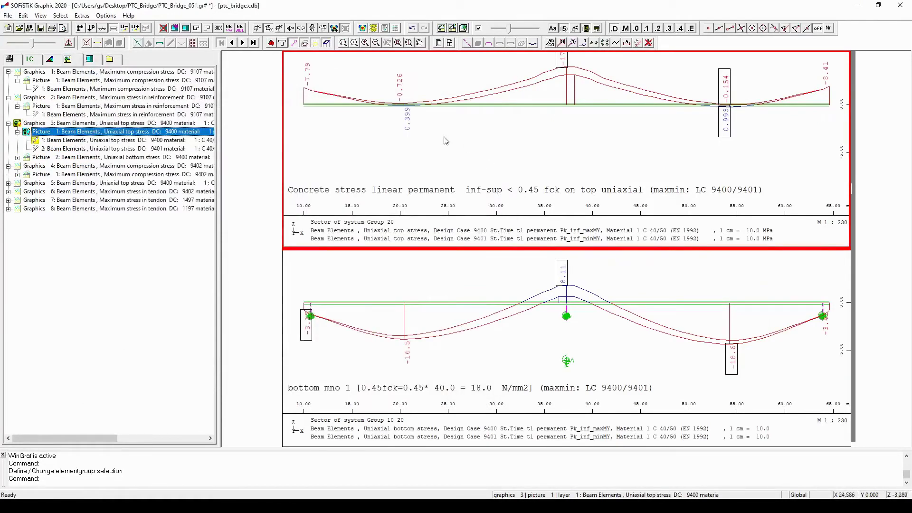
Reduce the result curve of the design case 9400 top stress layer to a scale of 1 cm = 27.5 MPa.
{"action": "left_click", "coordinate": [29, 45]}
{"action": "left_click_drag", "start_coordinate": [29, 44], "coordinate": [18, 46]}
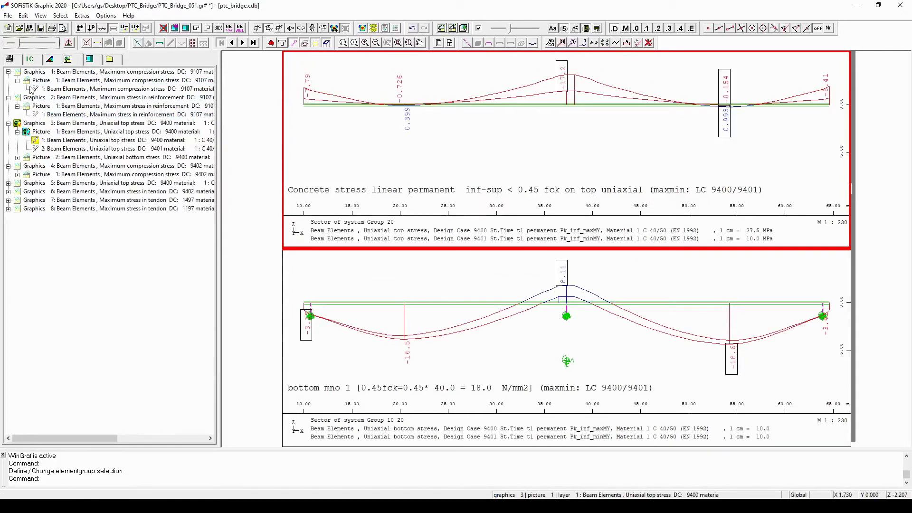
{"action": "key", "text": "alt"}
Apply the replacement layer properties to the design case 9401 top stress layer so its scale is 1 cm = 27.5 MPa.
{"action": "left_click", "coordinate": [62, 148]}
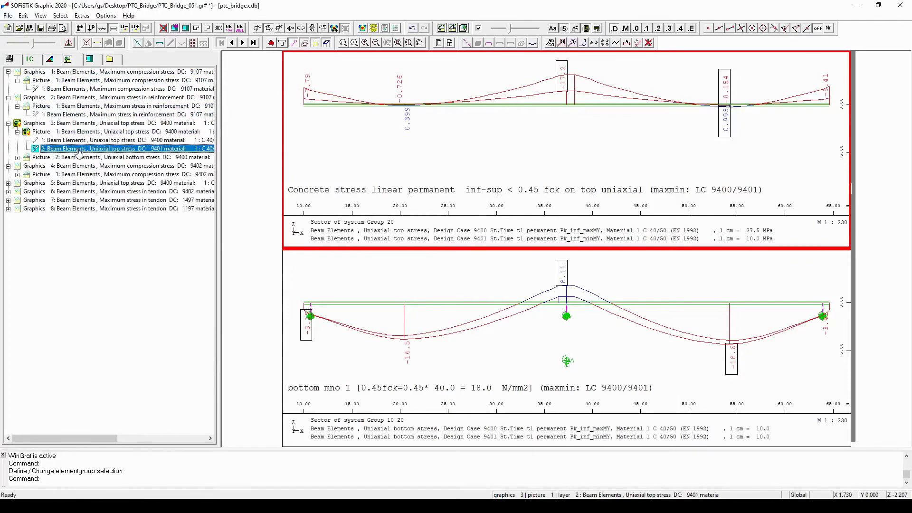
{"action": "right_click", "coordinate": [79, 152]}
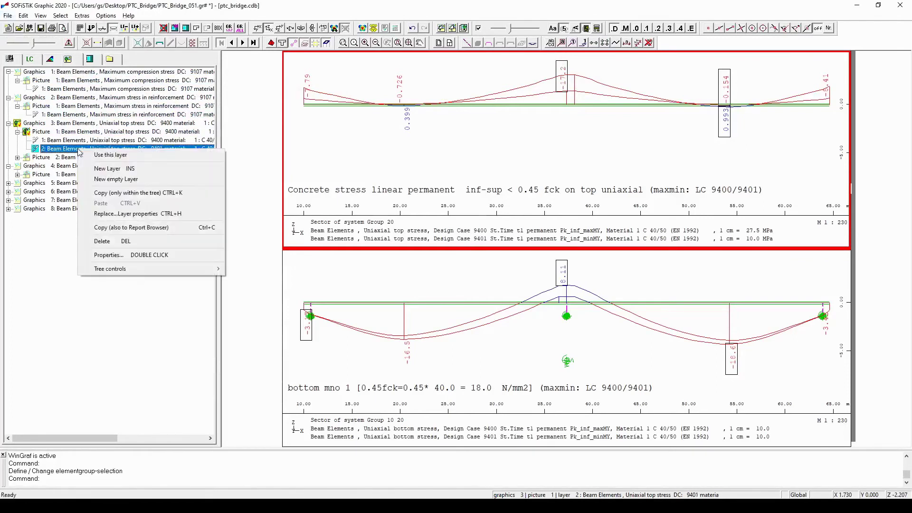
{"action": "left_click", "coordinate": [152, 215]}
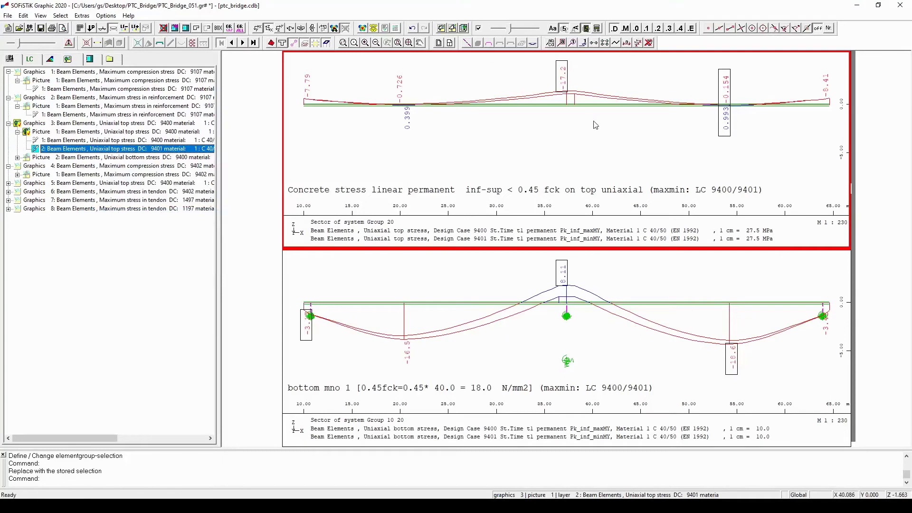
{"action": "key", "text": "alt"}
{"action": "left_click", "coordinate": [360, 180]}
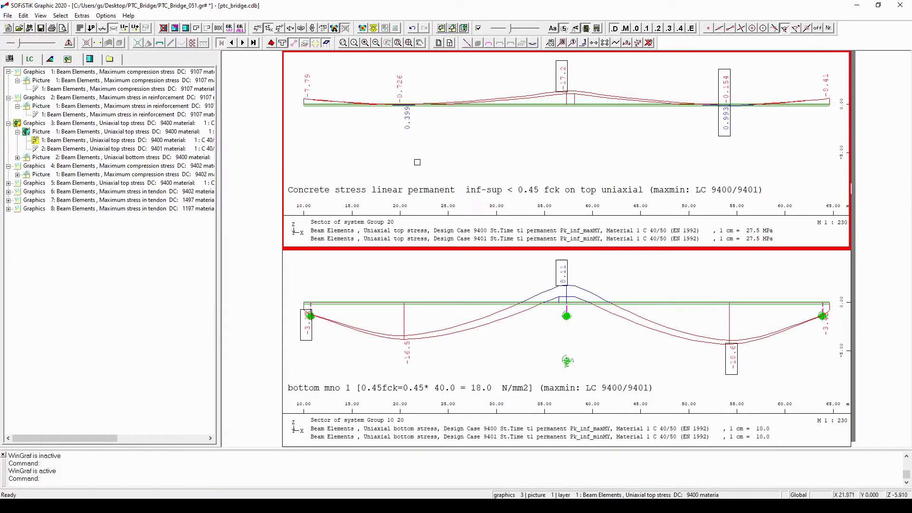
Hide the springs of groups 10 and 20 and the constraints of group 20 in the uniaxial bottom stress picture of Graphics 3.
{"action": "left_click", "coordinate": [42, 159]}
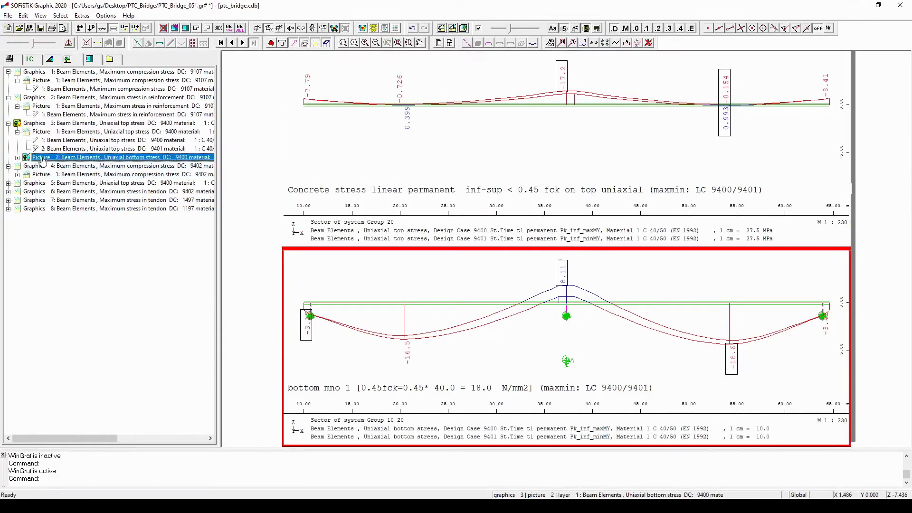
{"action": "left_click", "coordinate": [234, 30]}
{"action": "left_click", "coordinate": [160, 111]}
{"action": "left_click", "coordinate": [162, 120]}
{"action": "left_click", "coordinate": [164, 121]}
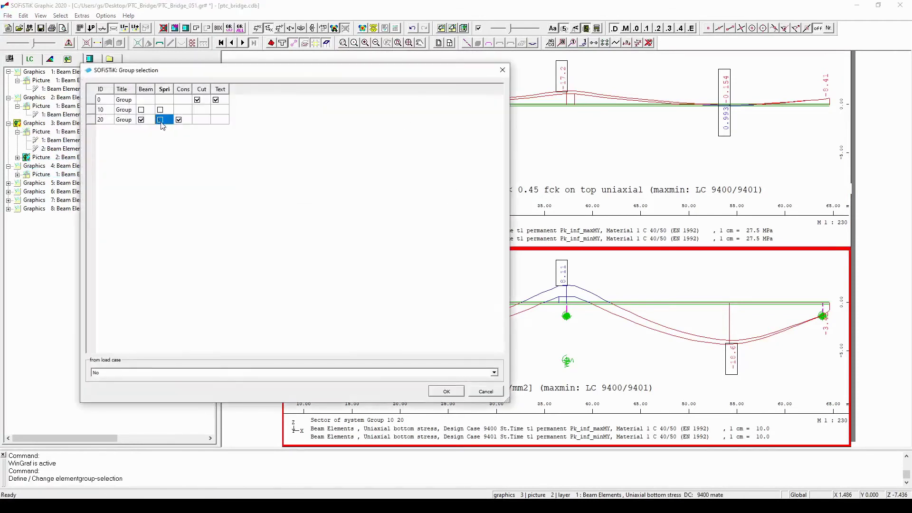
{"action": "left_click", "coordinate": [178, 121]}
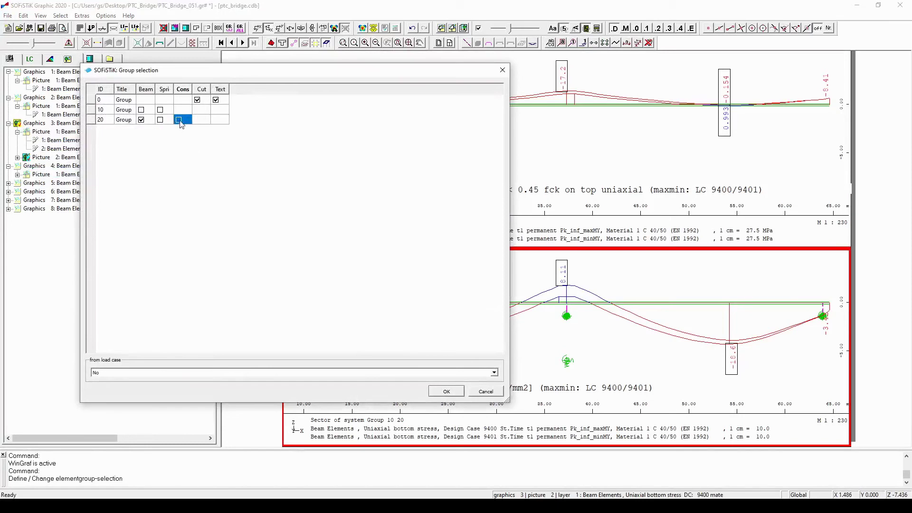
{"action": "left_click", "coordinate": [449, 391]}
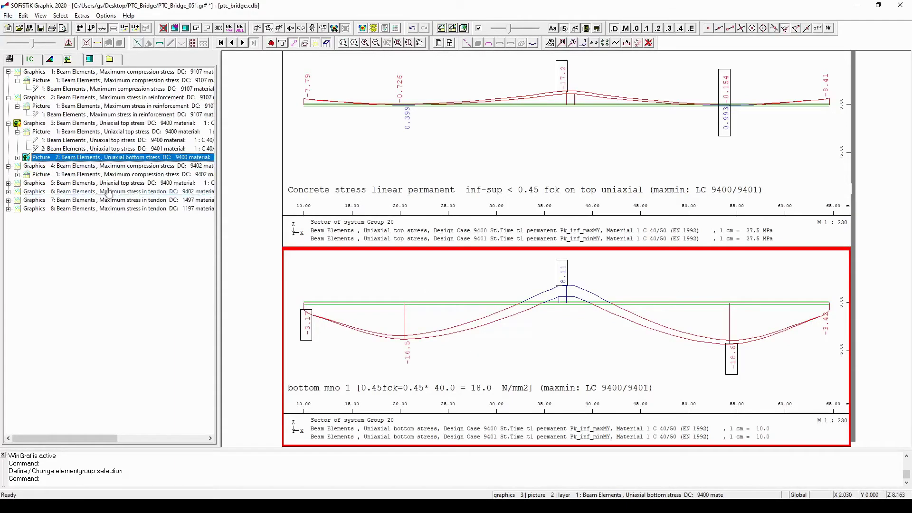
Hide the springs and constraints in the maximum compression stress drawing of design case 9402, and flatten its result curve to fit the picture.
{"action": "left_click", "coordinate": [52, 166]}
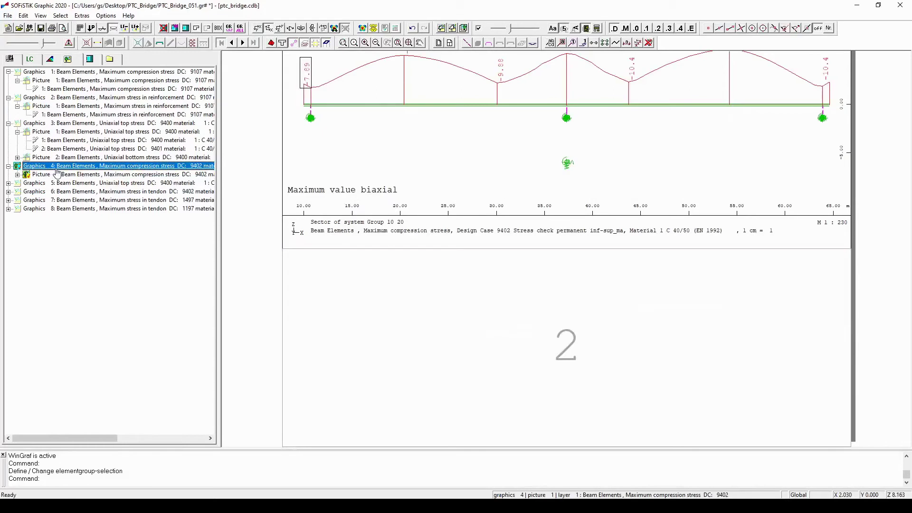
{"action": "left_click", "coordinate": [228, 29]}
{"action": "left_click", "coordinate": [161, 109]}
{"action": "left_click", "coordinate": [161, 120]}
{"action": "left_click", "coordinate": [446, 390]}
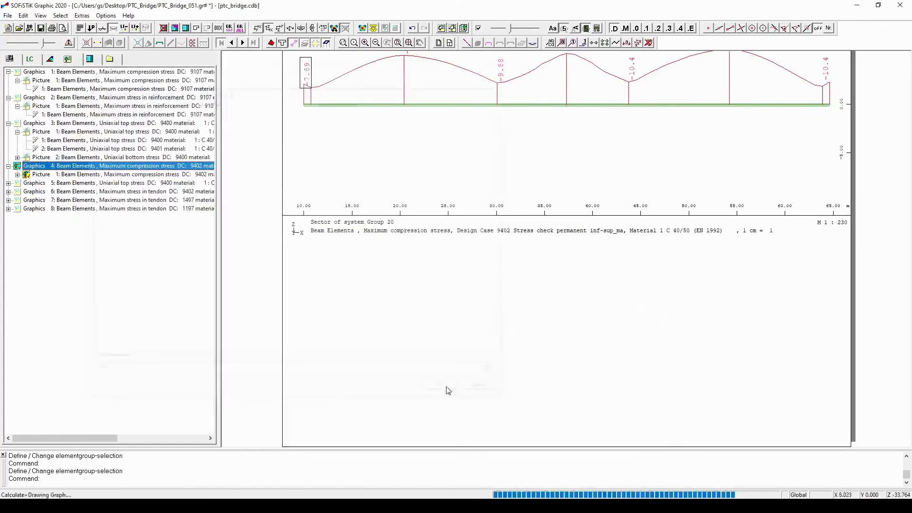
{"action": "left_click", "coordinate": [29, 44]}
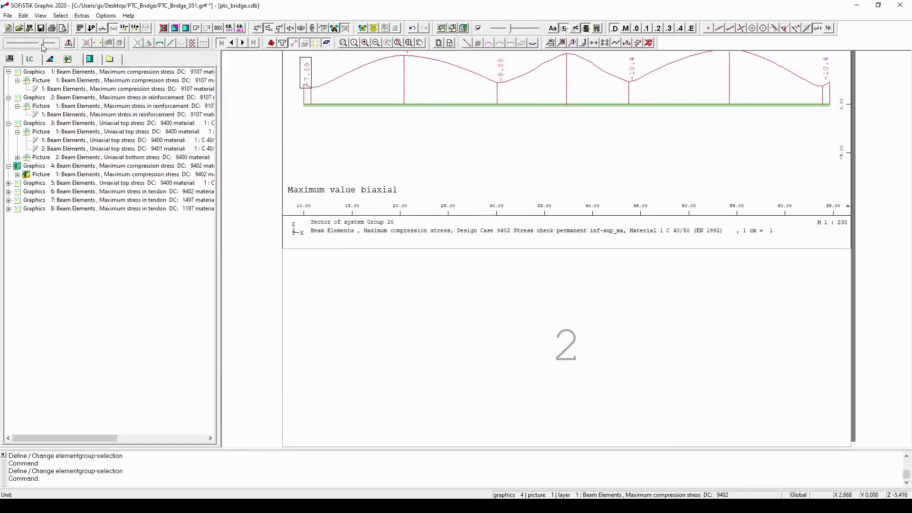
{"action": "left_click_drag", "start_coordinate": [28, 44], "coordinate": [24, 44]}
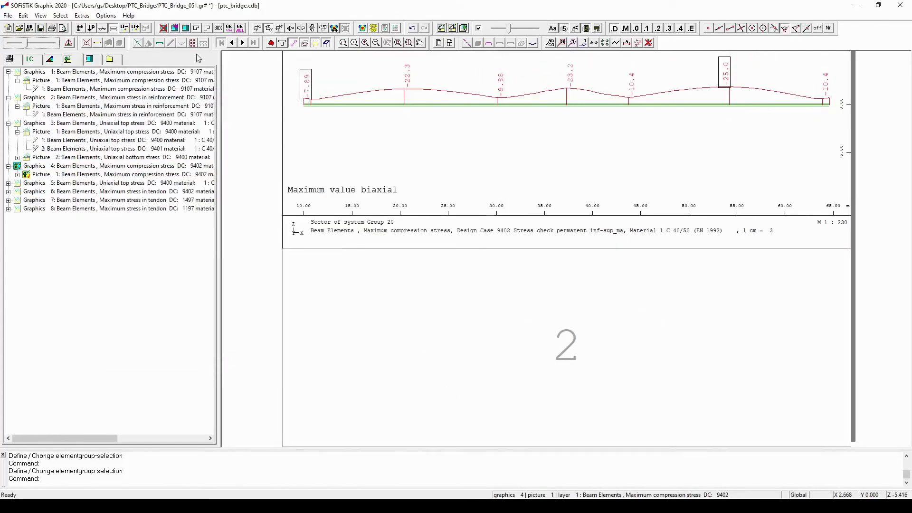
Delete the duplicate uniaxial top stress drawing, Graphics 5, with its three overlapping pictures.
{"action": "left_click", "coordinate": [114, 186]}
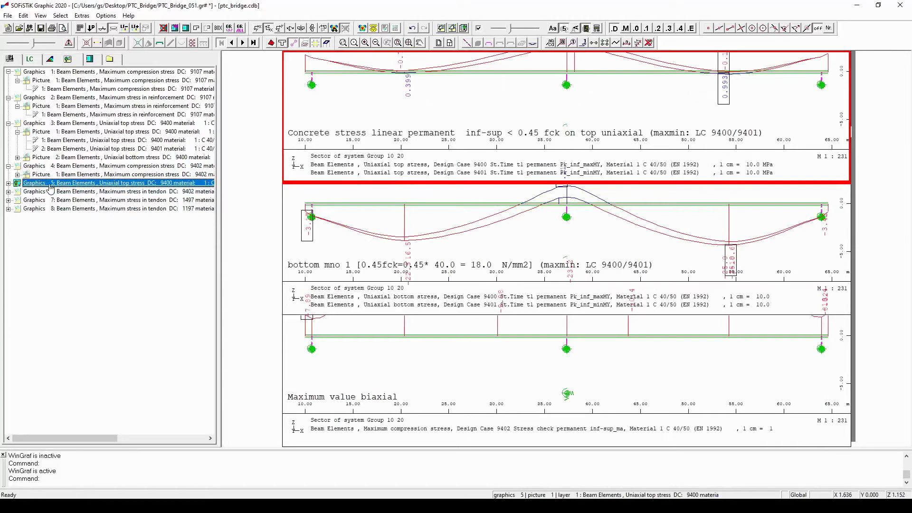
{"action": "right_click", "coordinate": [50, 188]}
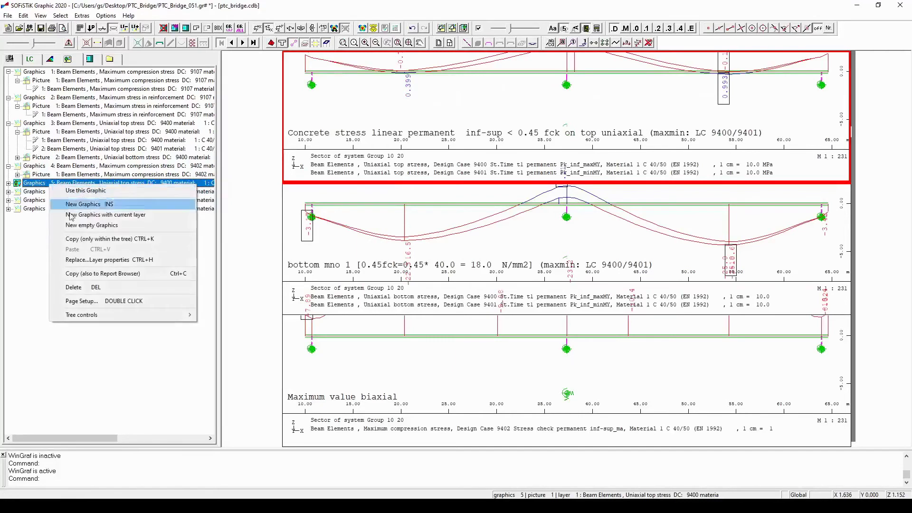
{"action": "left_click", "coordinate": [90, 290]}
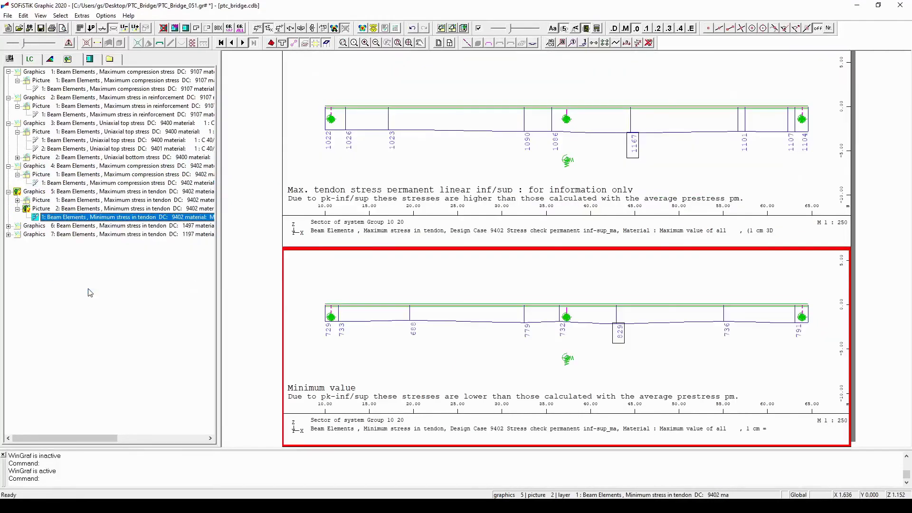
Examine the tendon stress graphics of design cases 9402 and 1497.
{"action": "left_click", "coordinate": [47, 193]}
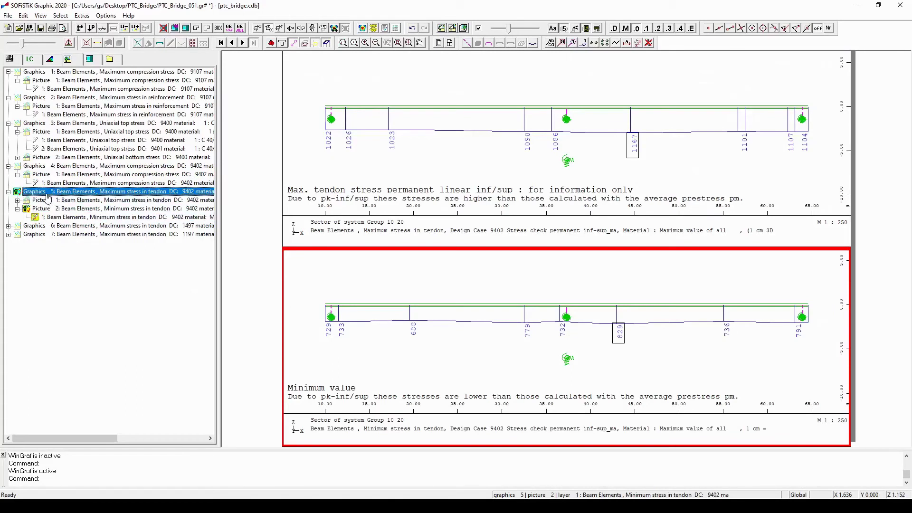
{"action": "key", "text": "alt"}
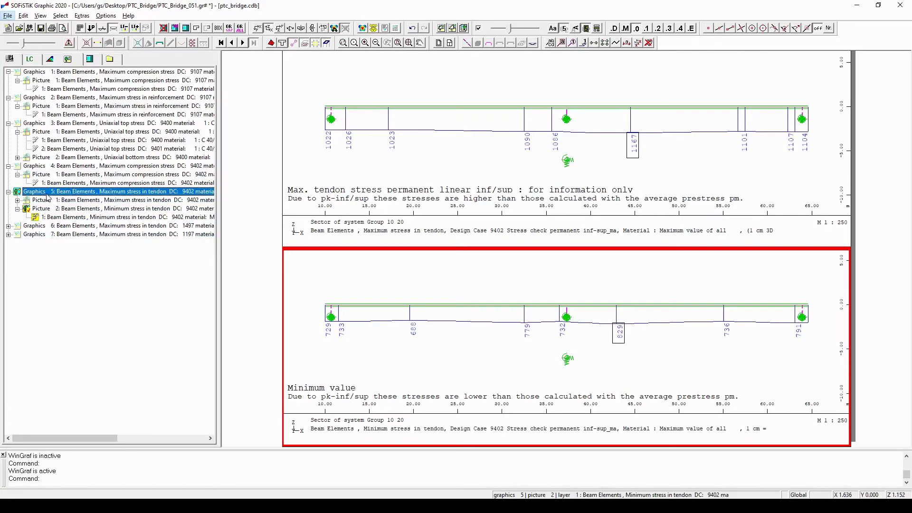
{"action": "left_click", "coordinate": [47, 227]}
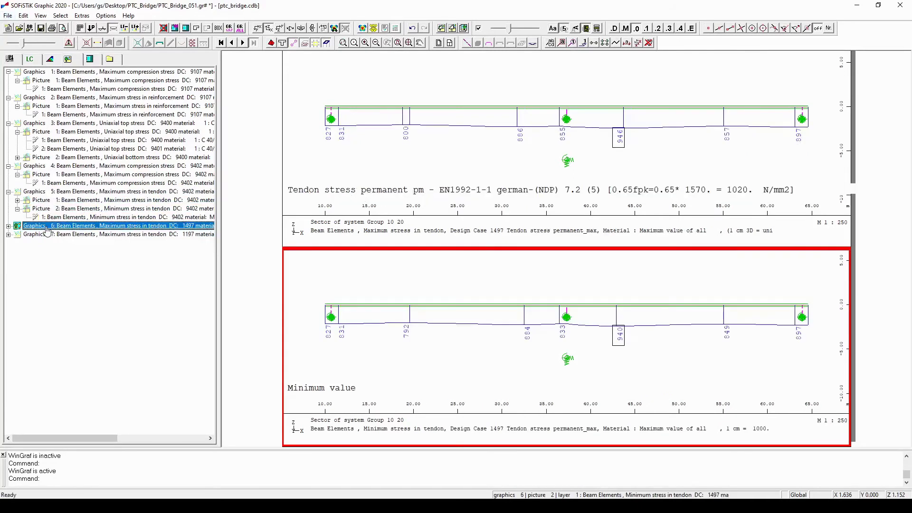
Review all stress limitation graphics in reverse order, from the tendon stresses of design case 1197 to the compression stress of design case 9107.
{"action": "left_click", "coordinate": [48, 234]}
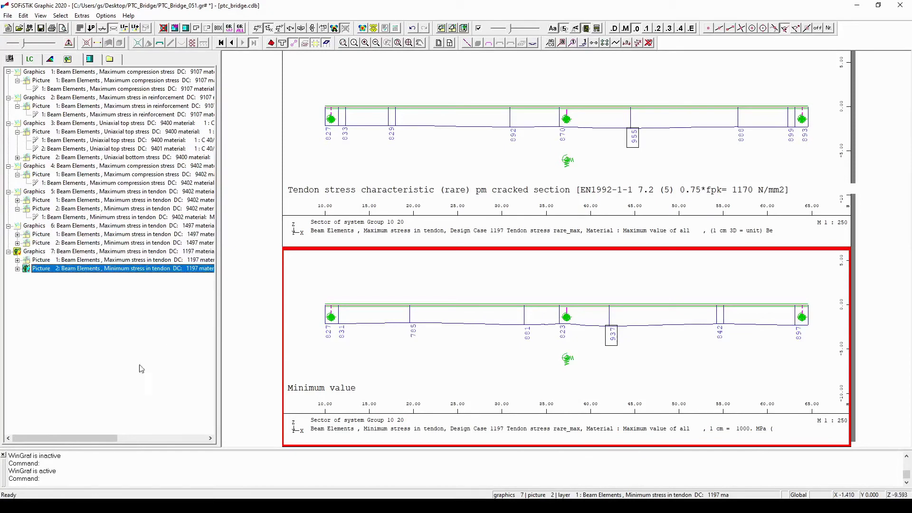
{"action": "left_click", "coordinate": [232, 44]}
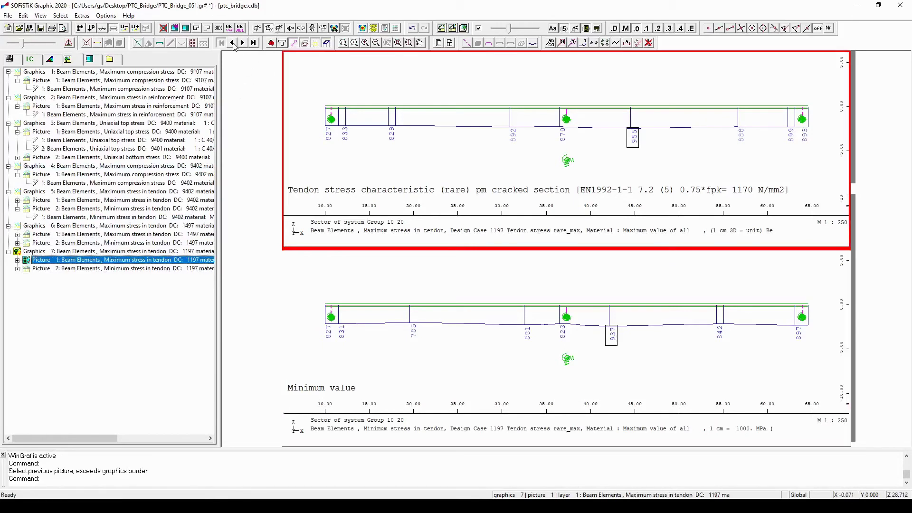
{"action": "left_click", "coordinate": [232, 43]}
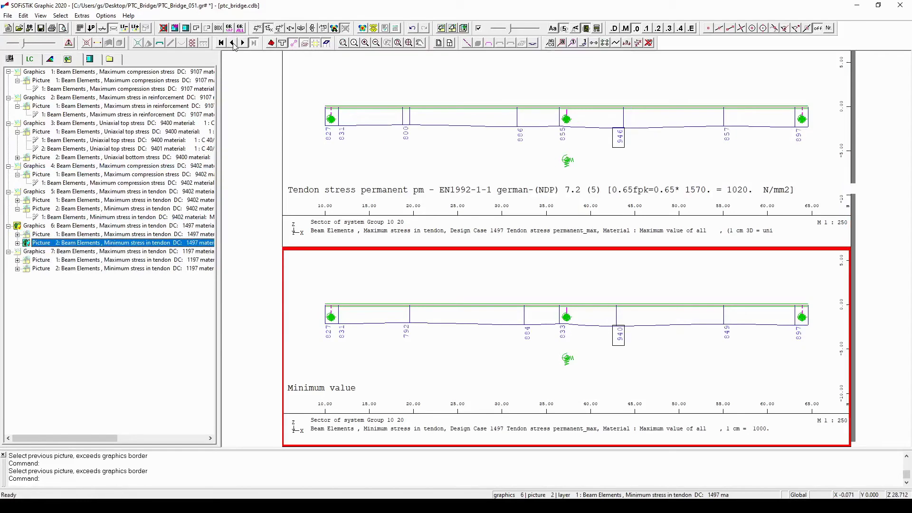
{"action": "left_click", "coordinate": [232, 43]}
{"action": "left_click", "coordinate": [232, 43]}
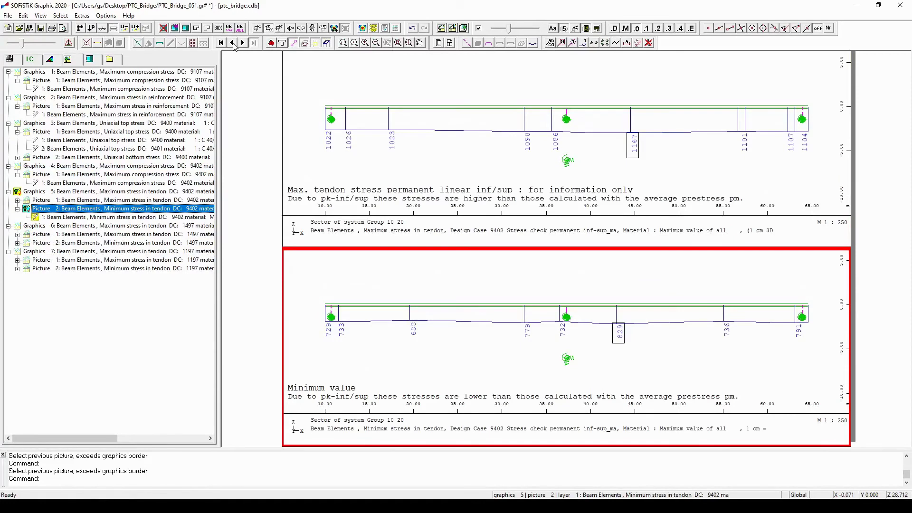
{"action": "left_click", "coordinate": [232, 43]}
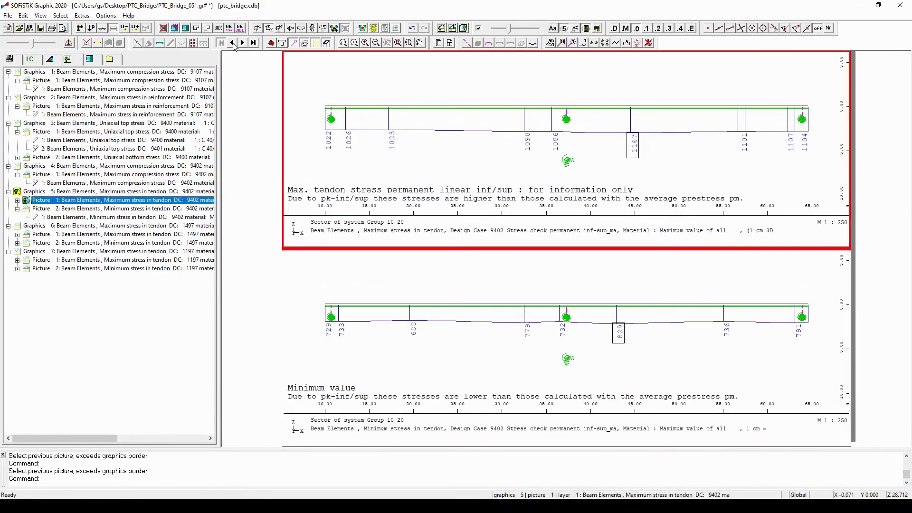
{"action": "left_click", "coordinate": [232, 43]}
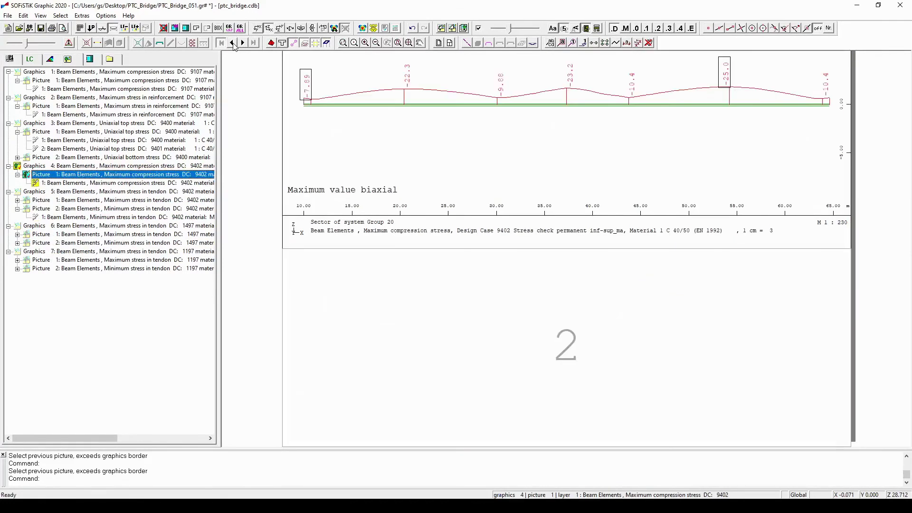
{"action": "left_click", "coordinate": [232, 43]}
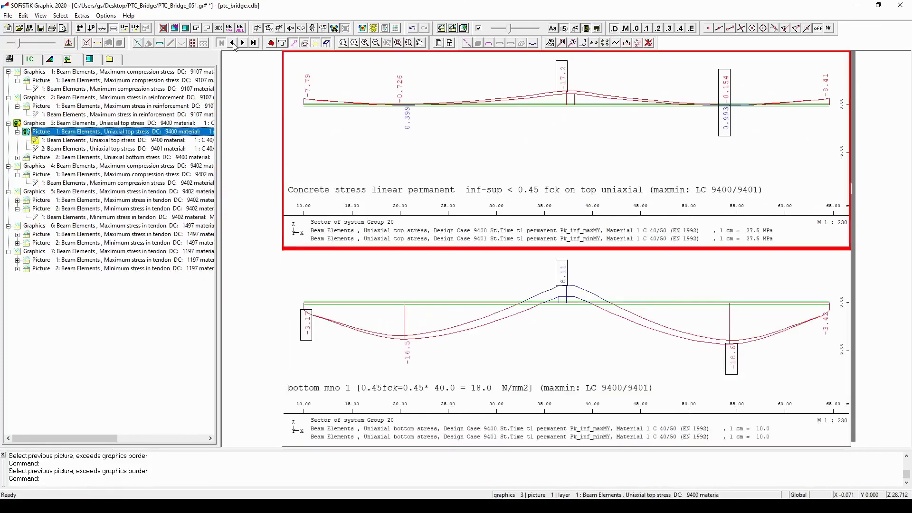
{"action": "left_click", "coordinate": [232, 43]}
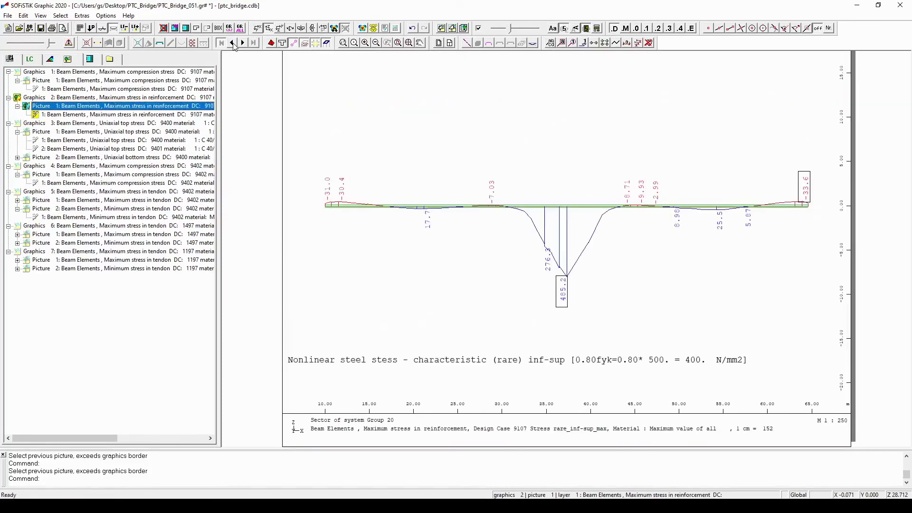
{"action": "left_click", "coordinate": [233, 43]}
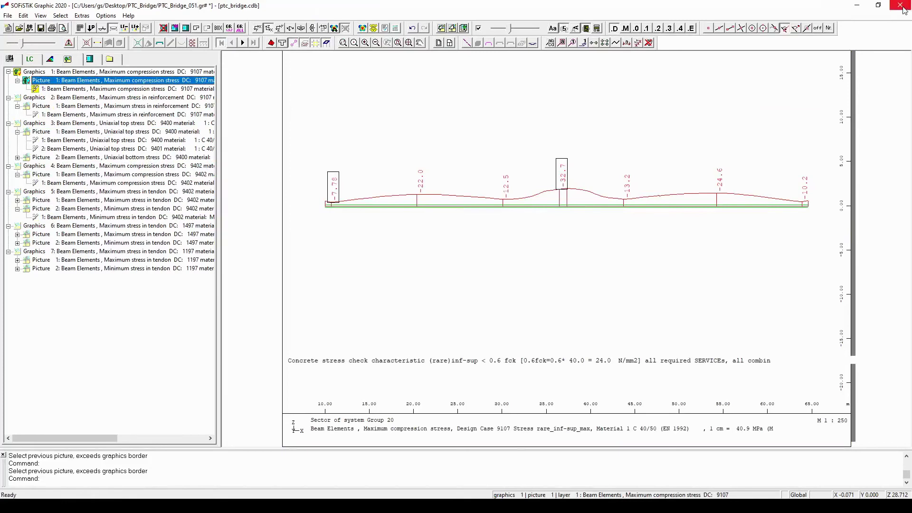
Close the graphics editor with its changes saved, switch to SOFiSTiK Structural Desktop and accept the changes to the Adjusted Stress Limitation Graphics task.
{"action": "left_click", "coordinate": [902, 6]}
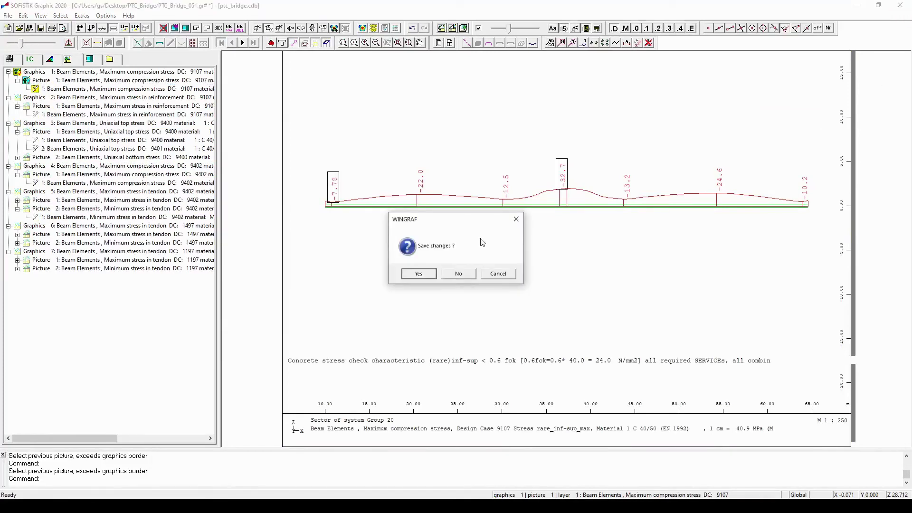
{"action": "left_click", "coordinate": [426, 273]}
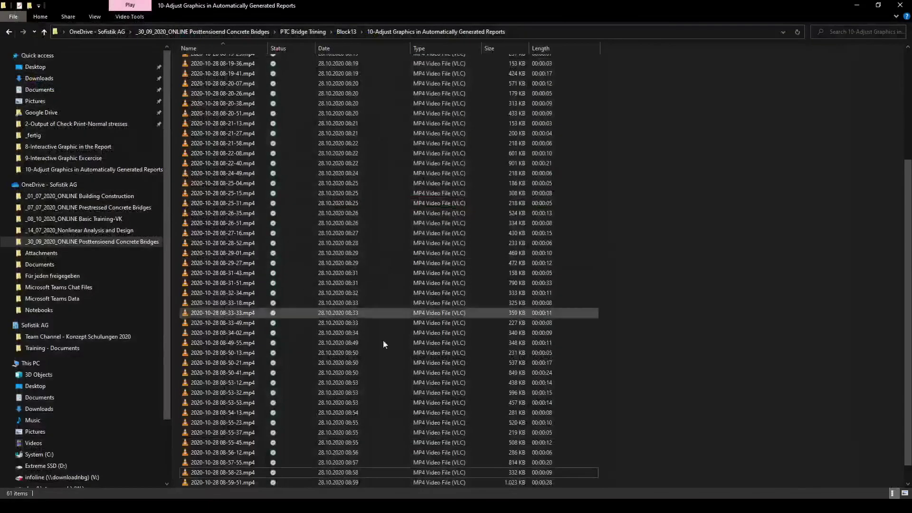
{"action": "left_click", "coordinate": [240, 503]}
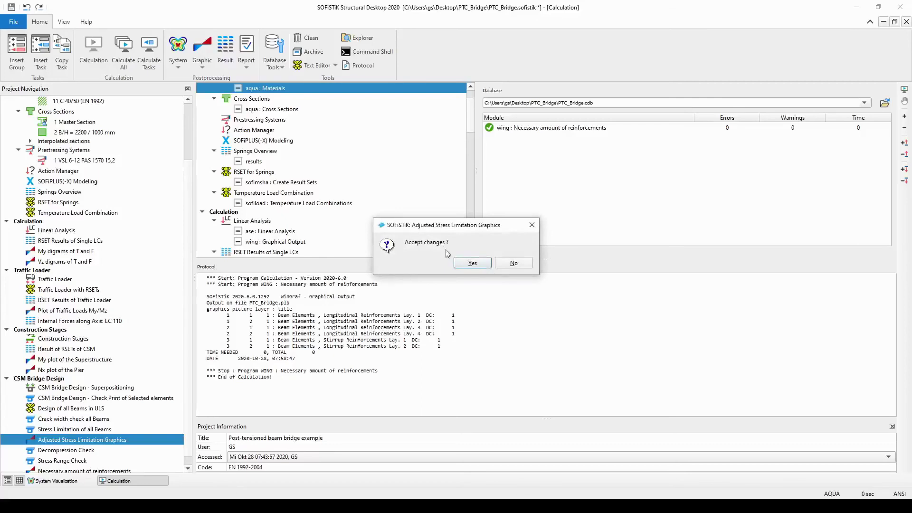
{"action": "left_click", "coordinate": [473, 264]}
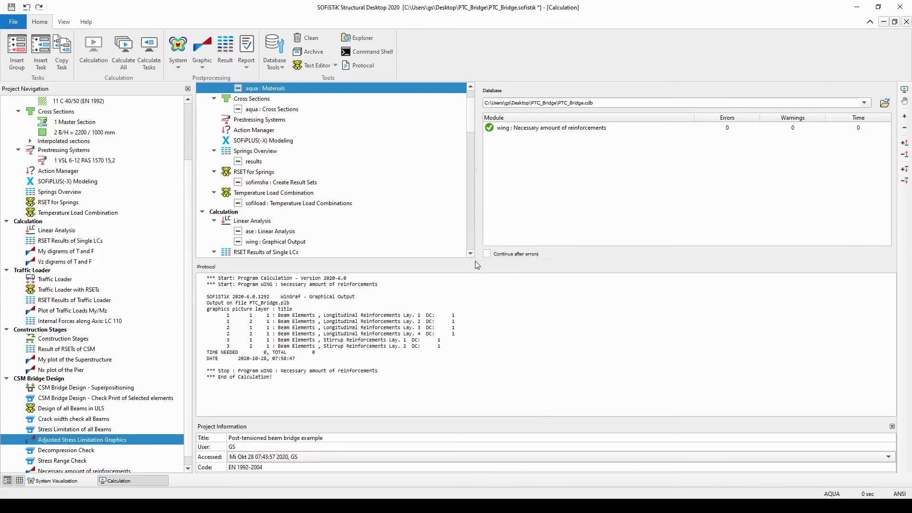
Calculate only the Adjusted Stress Limitation Graphics task and look through the adjusted drawings in its report.
{"action": "right_click", "coordinate": [158, 445]}
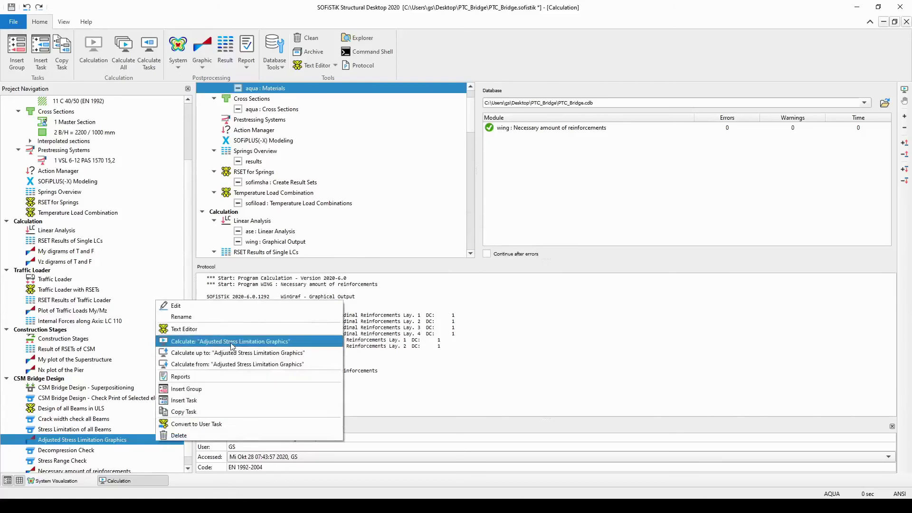
{"action": "left_click", "coordinate": [299, 342]}
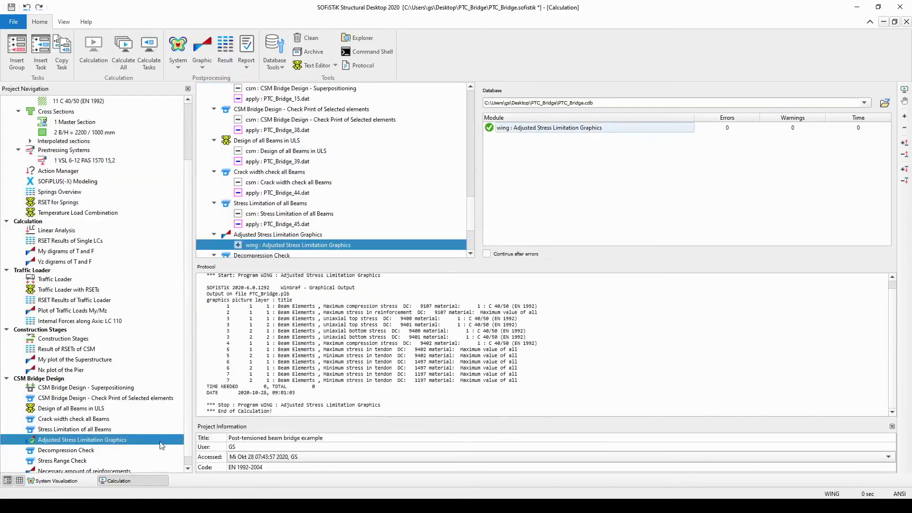
{"action": "right_click", "coordinate": [161, 445]}
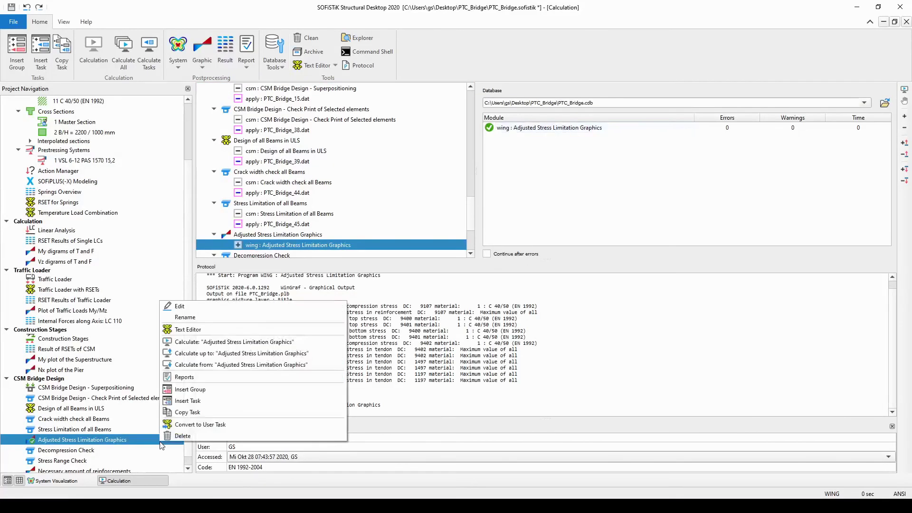
{"action": "left_click", "coordinate": [199, 376]}
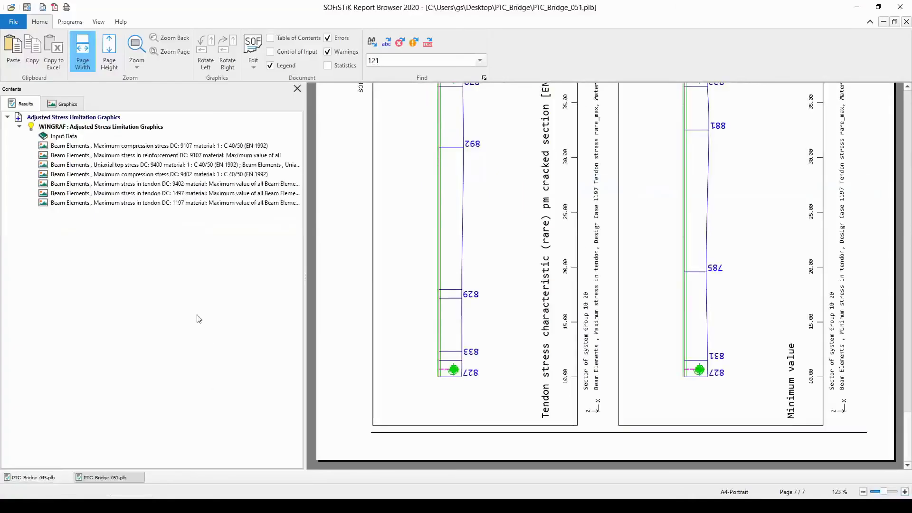
{"action": "scroll", "coordinate": [464, 297], "scroll_direction": "up", "scroll_amount": 10}
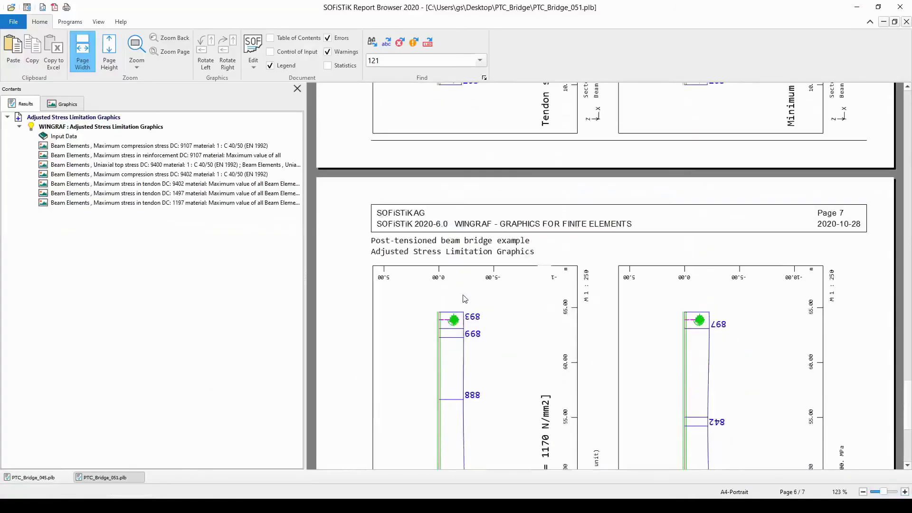
{"action": "scroll", "coordinate": [464, 298], "scroll_direction": "up", "scroll_amount": 10}
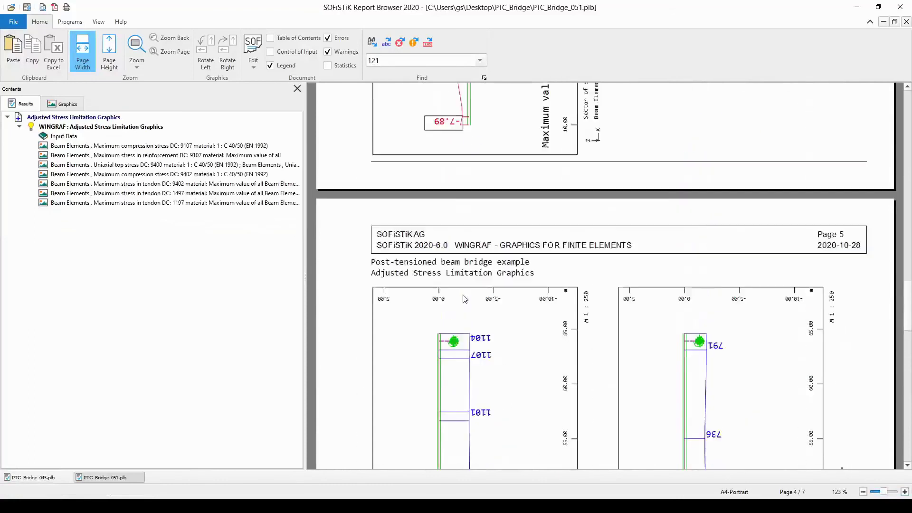
{"action": "scroll", "coordinate": [464, 298], "scroll_direction": "up", "scroll_amount": 15}
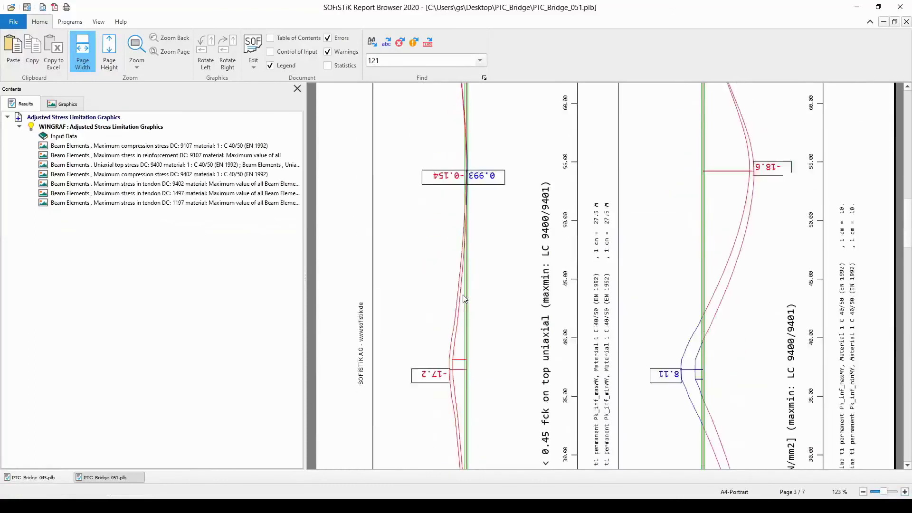
{"action": "scroll", "coordinate": [465, 299], "scroll_direction": "up", "scroll_amount": 15}
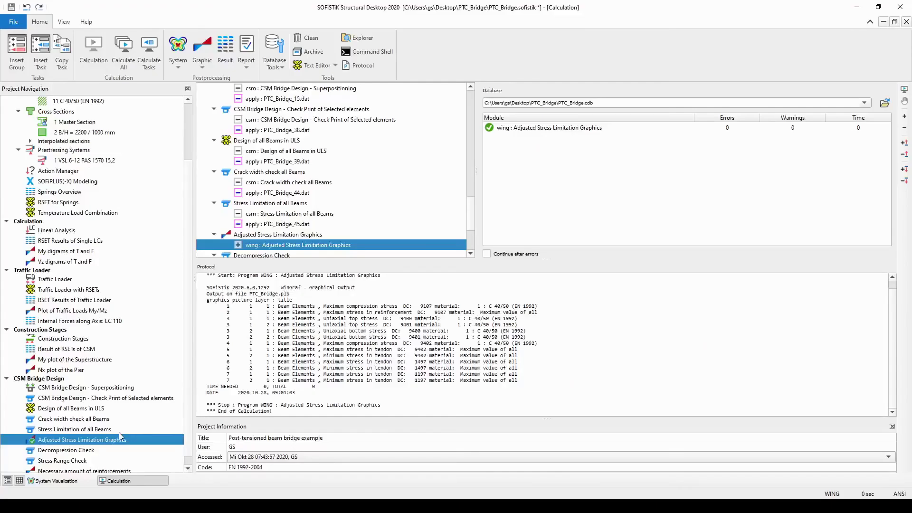
Select the Stress Limitation of all Beams task in the project and save the project.
{"action": "left_click", "coordinate": [81, 430]}
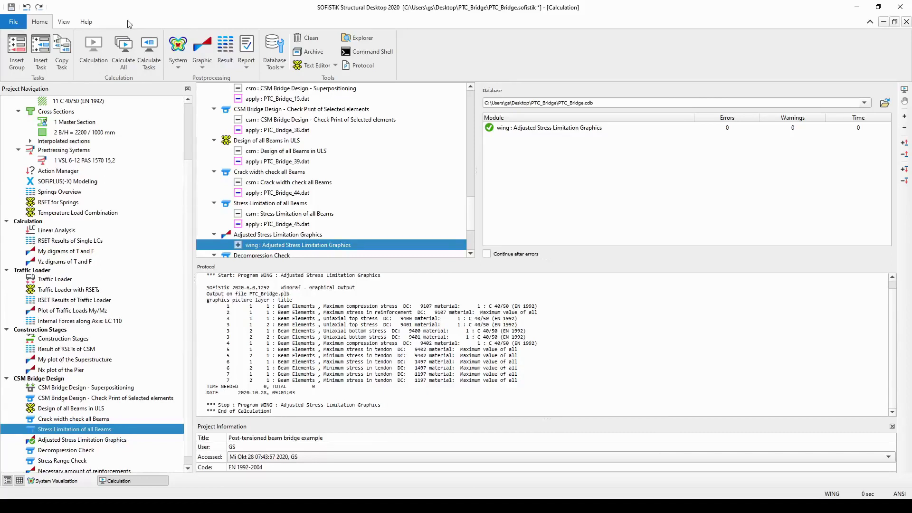
{"action": "left_click", "coordinate": [10, 8]}
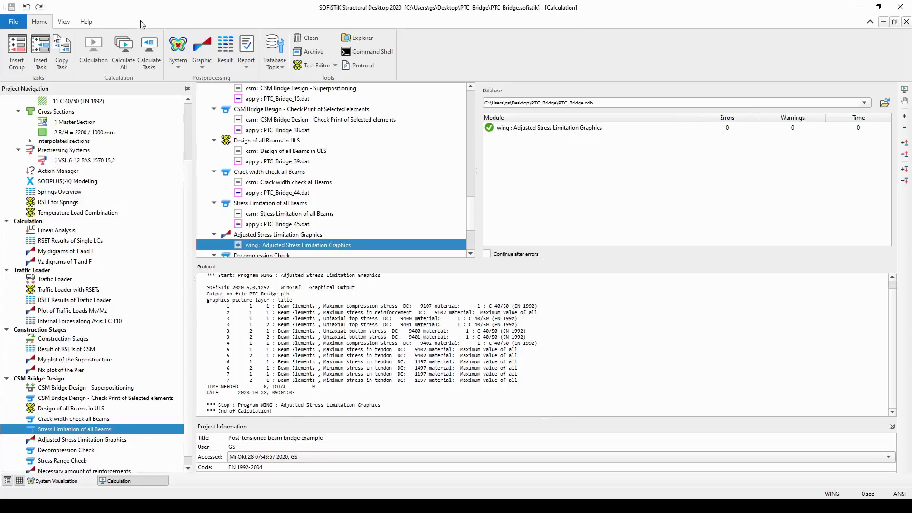